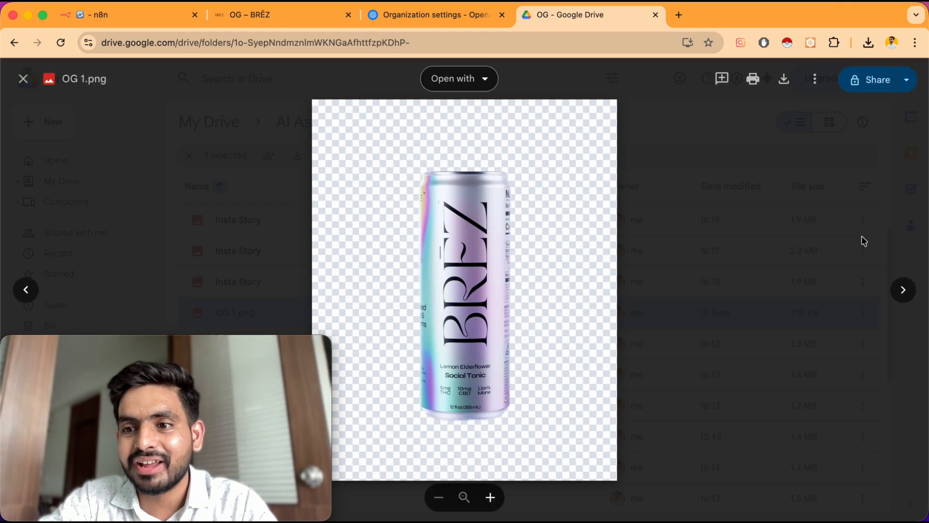
Browse through the generated BRĒZ product images in the Drive preview
left_click(903, 289)
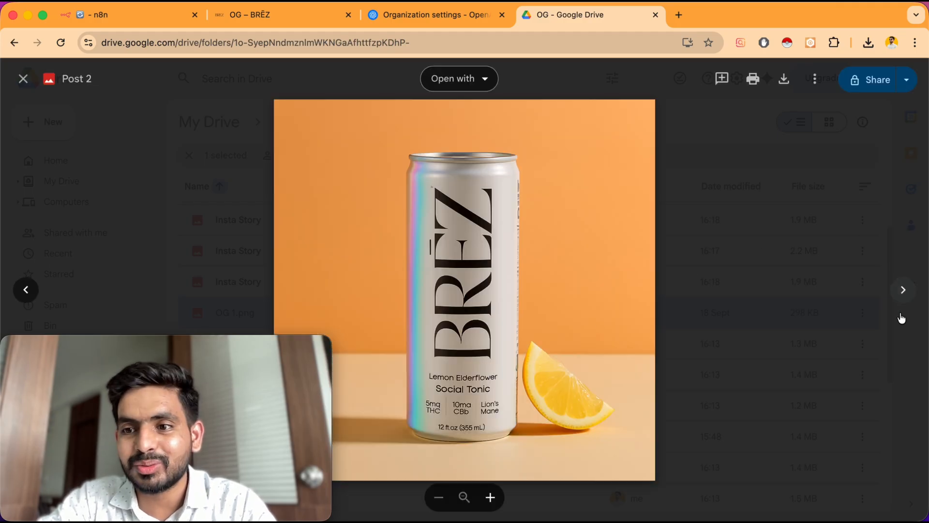
left_click(912, 303)
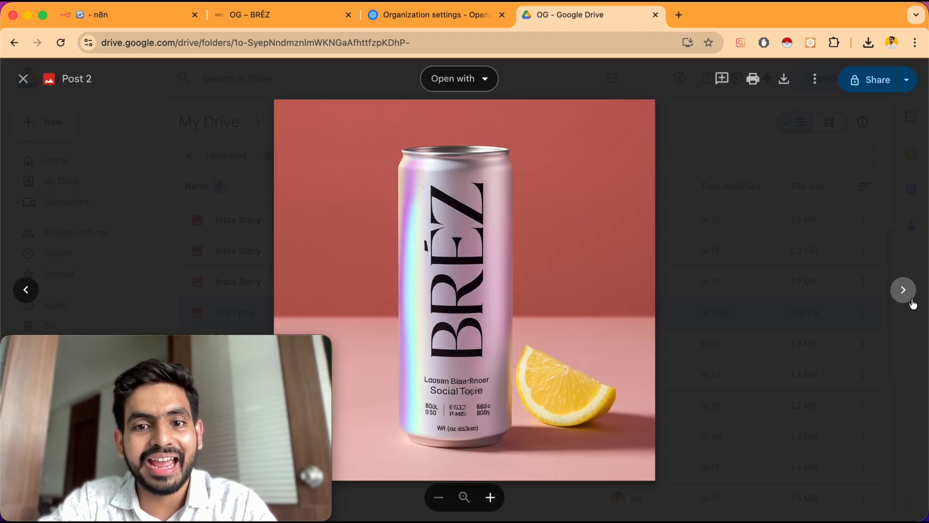
left_click(912, 302)
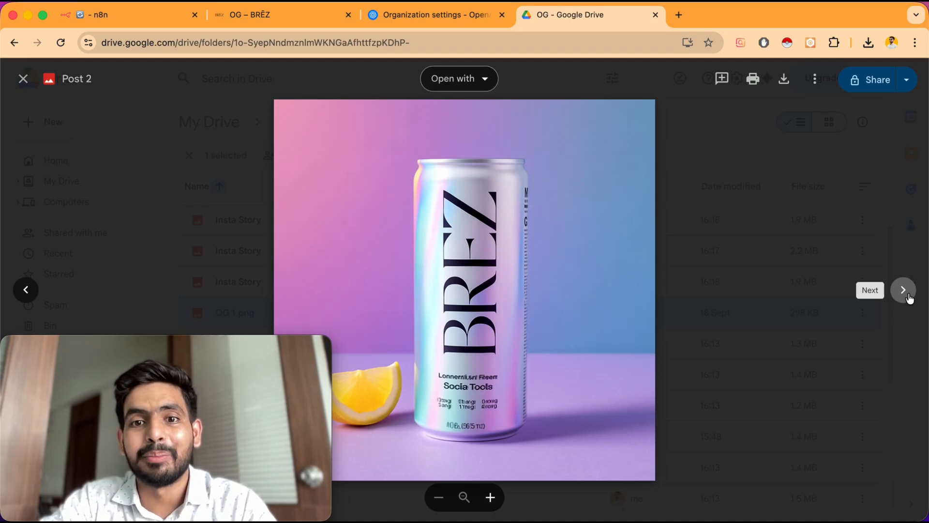
left_click(909, 297)
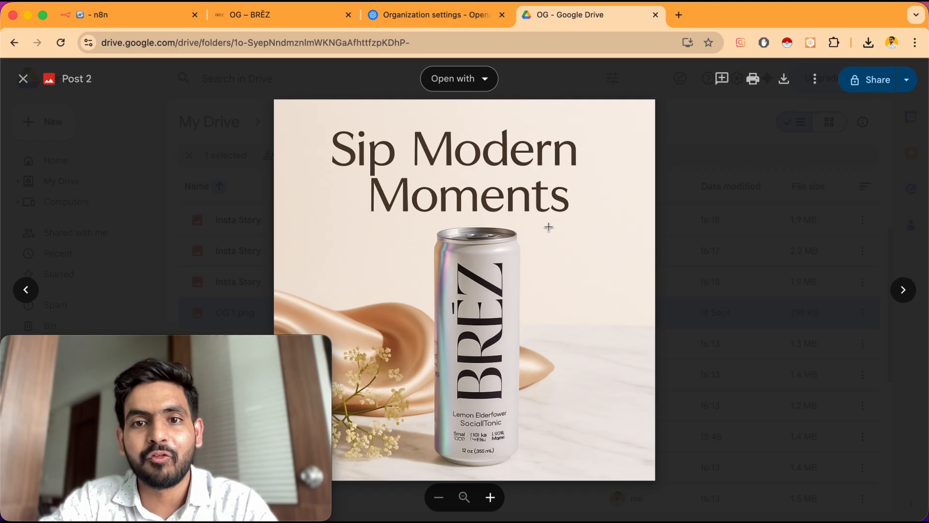
left_click(902, 293)
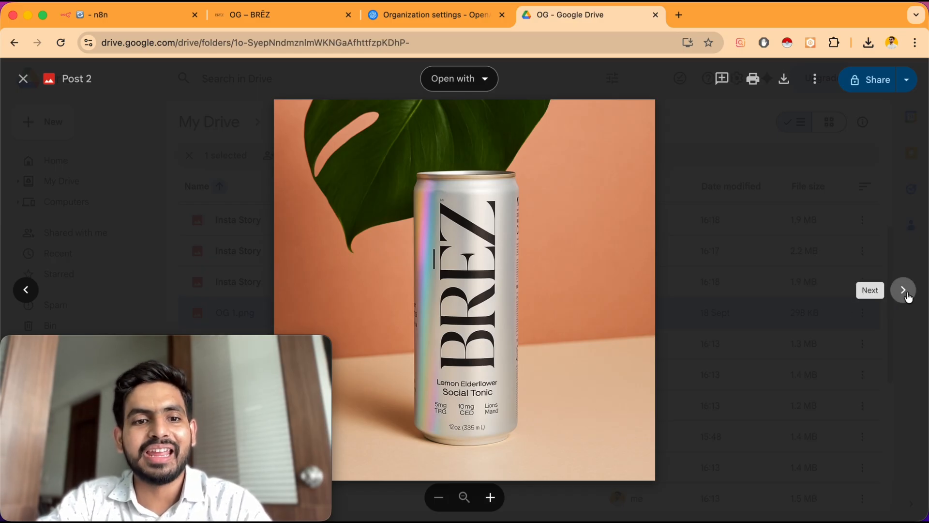
left_click(904, 290)
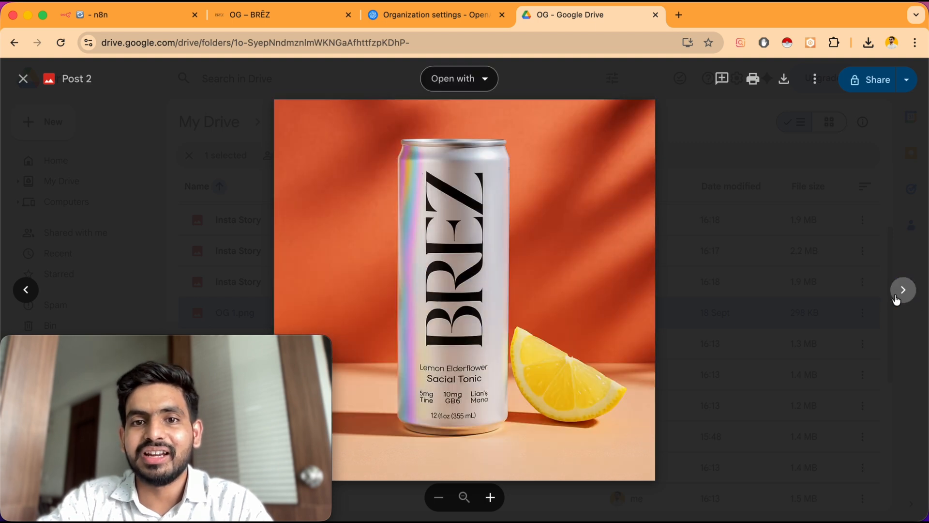
left_click(903, 291)
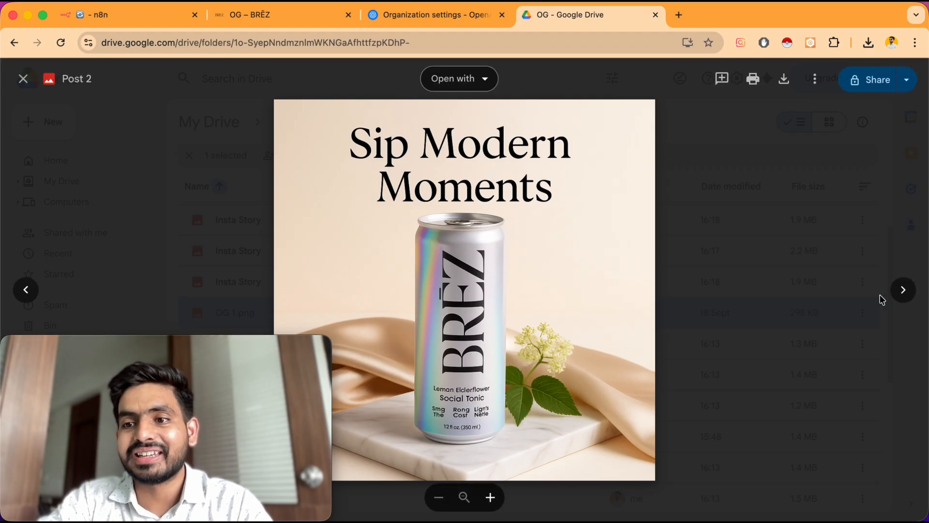
left_click(903, 294)
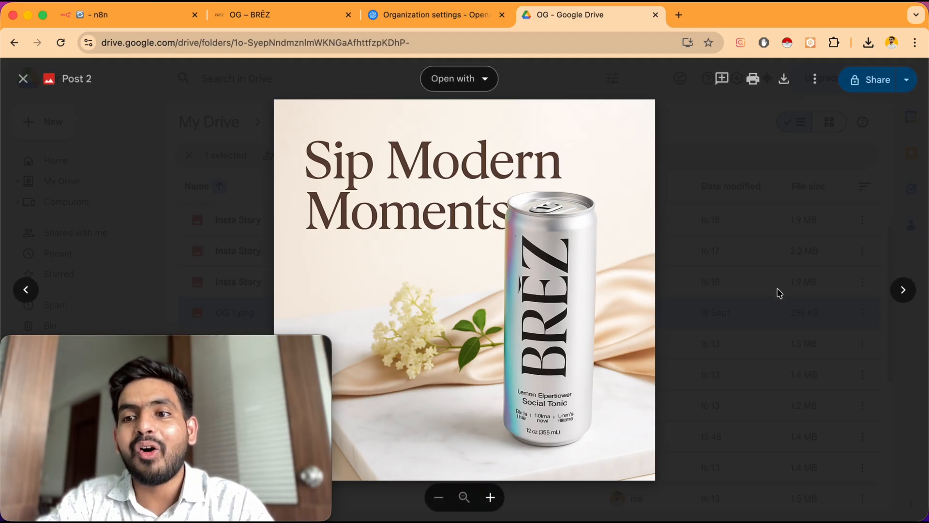
left_click(904, 290)
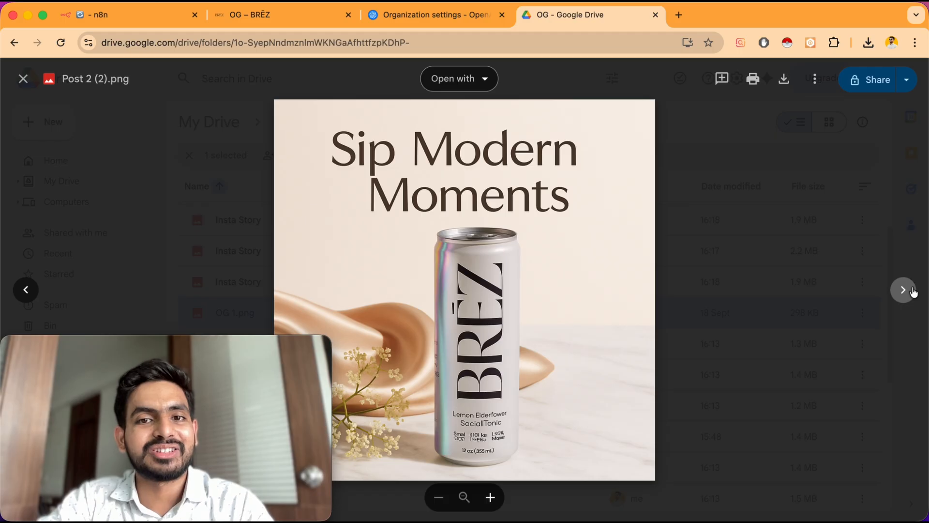
Open the workflow's form URL in a new browser tab and view one more generated image in Drive
left_click(145, 19)
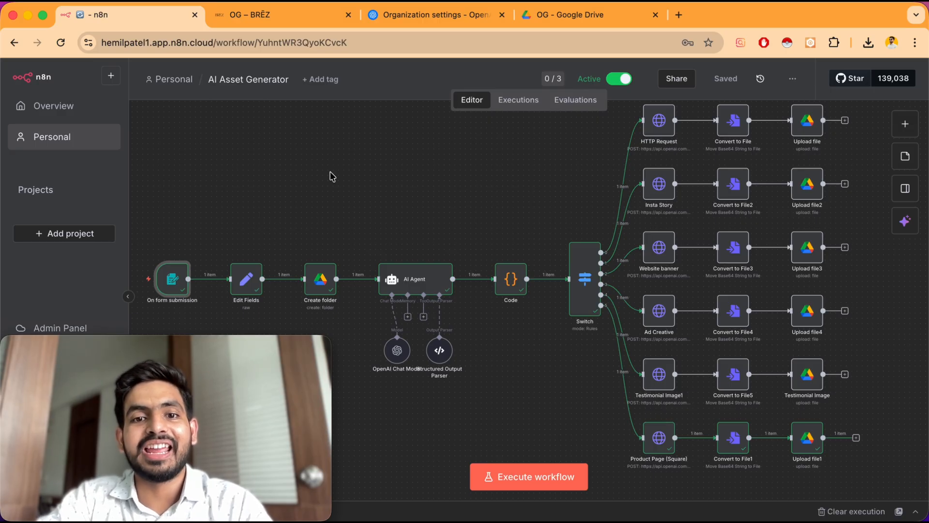
scroll(392, 239, "left", 2)
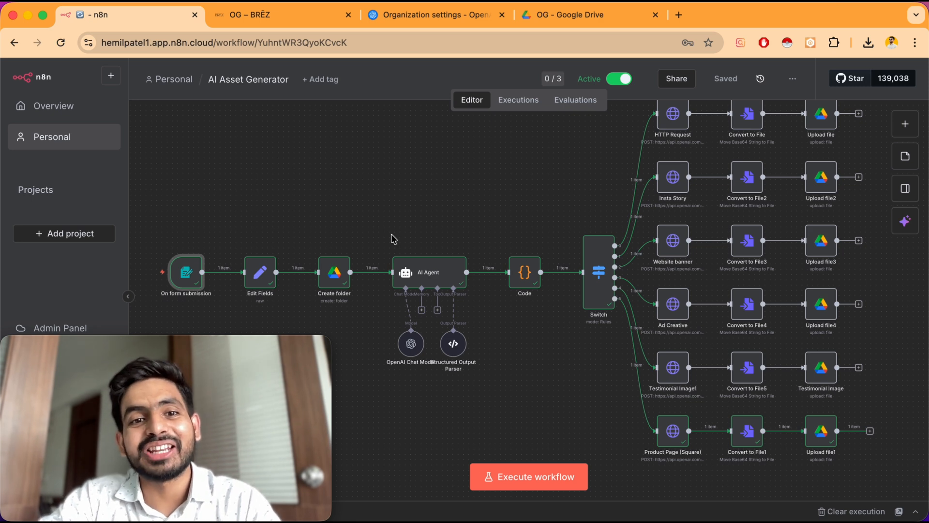
left_click(680, 15)
key("Return")
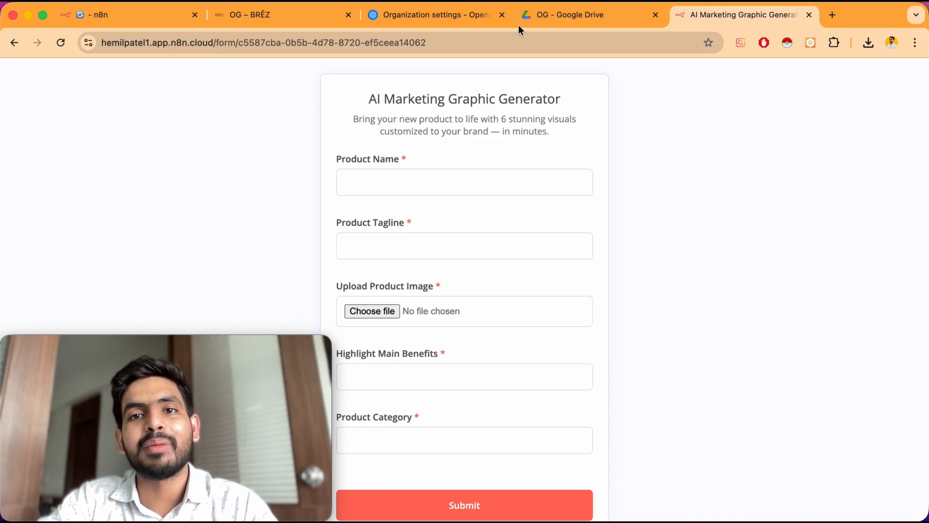
left_click(542, 16)
left_click(903, 289)
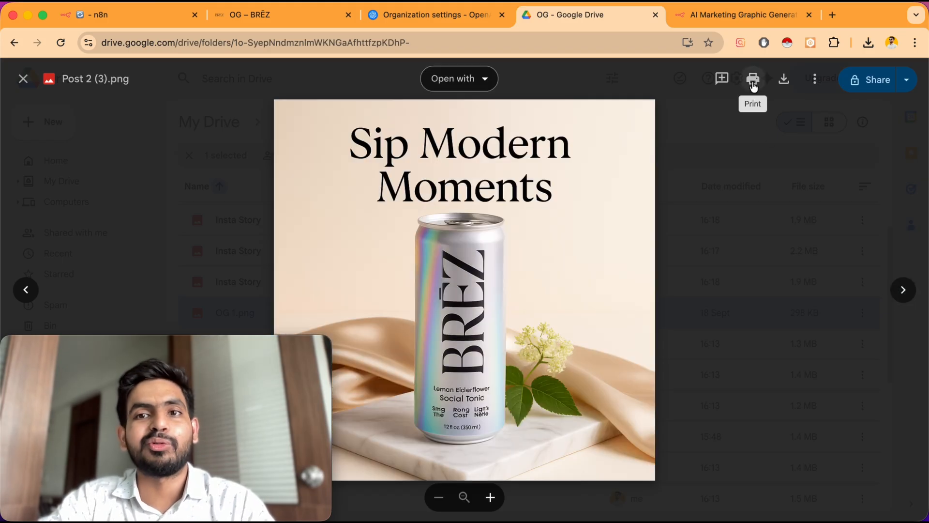
Duplicate the n8n tab and create a new blank workflow in the Personal project
left_click(141, 17)
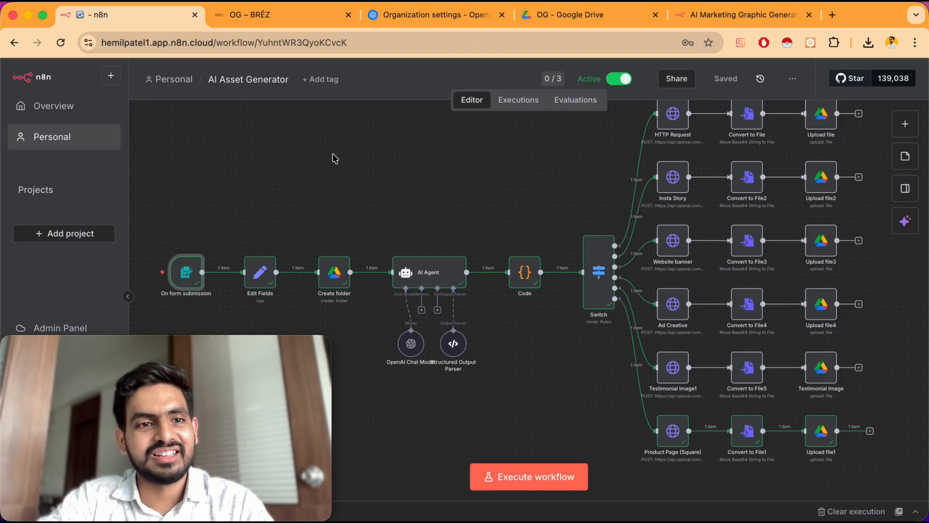
right_click(75, 129)
left_click(132, 132)
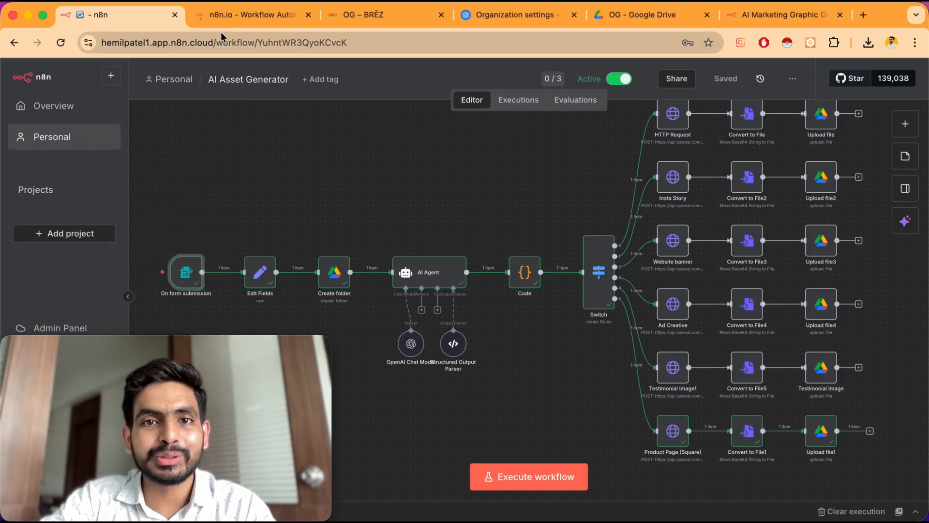
left_click(232, 19)
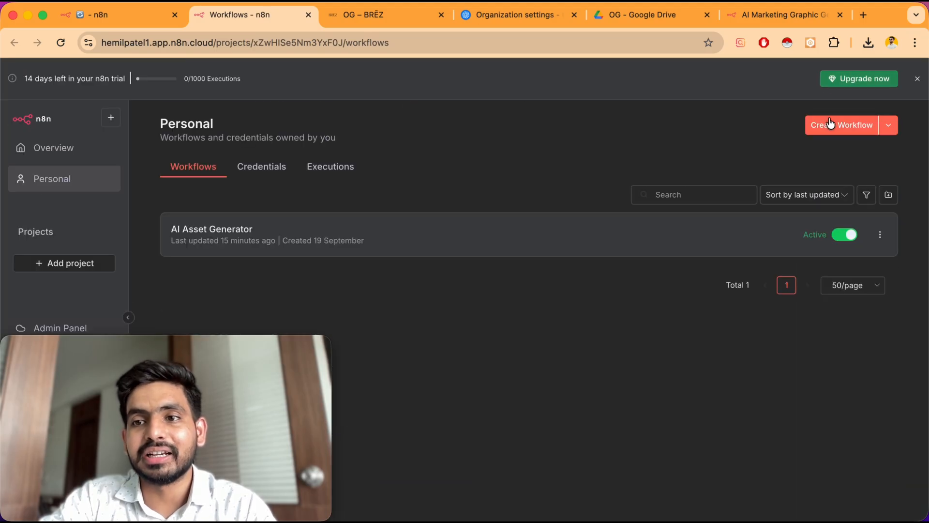
left_click(831, 124)
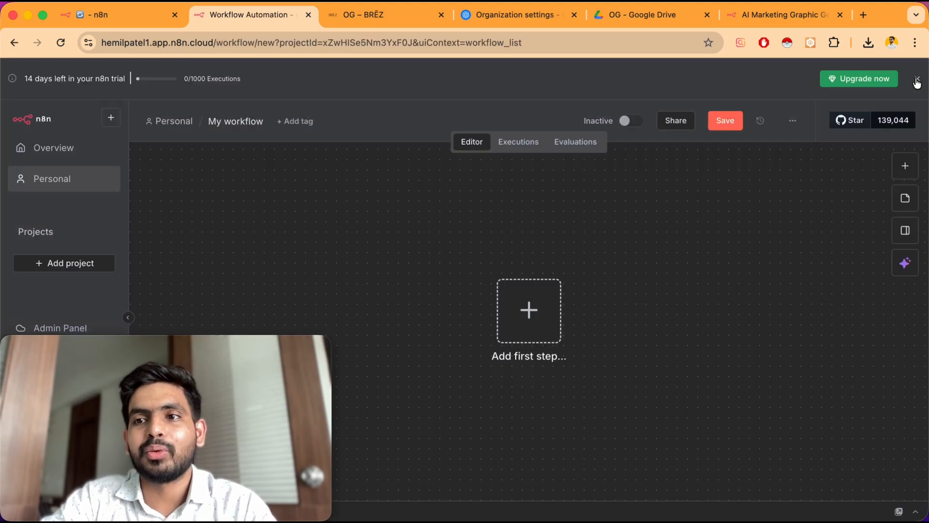
left_click(920, 80)
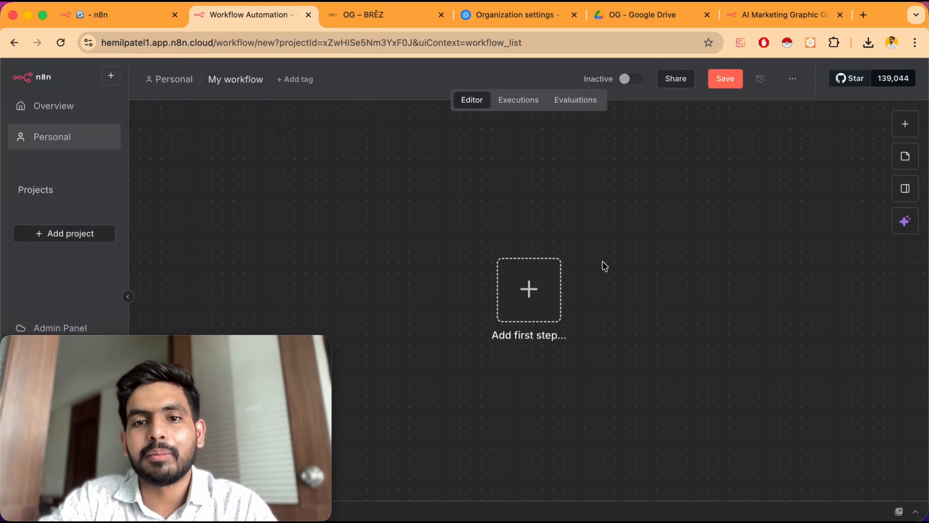
Add an On form submission trigger as the new workflow's first step
left_click(528, 286)
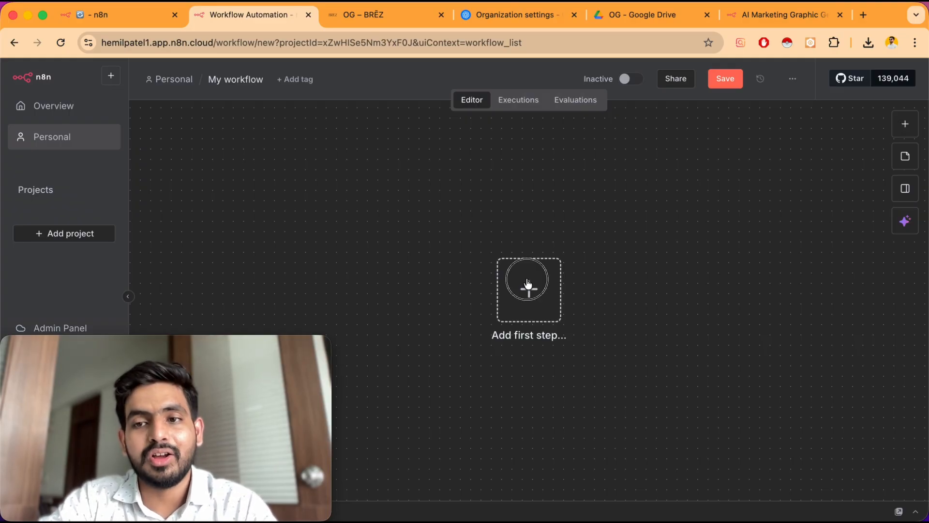
type("shopify")
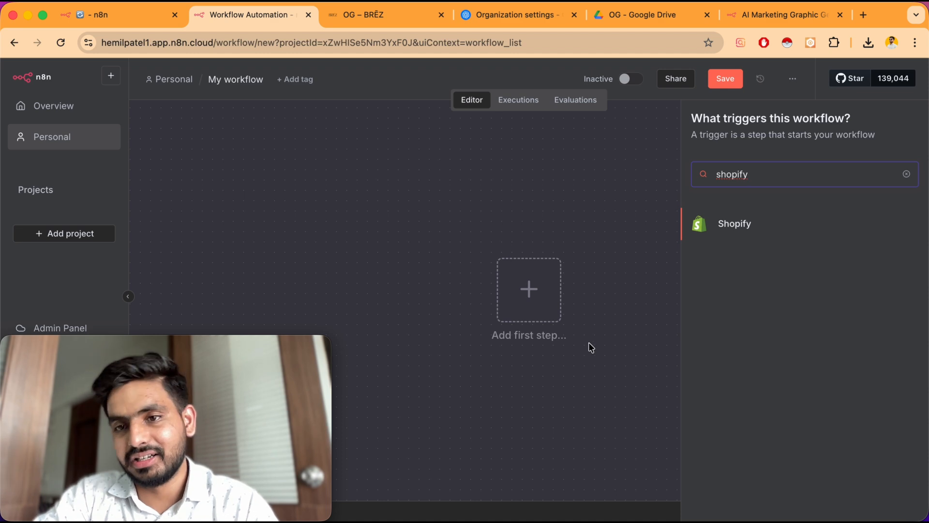
double_click(744, 173)
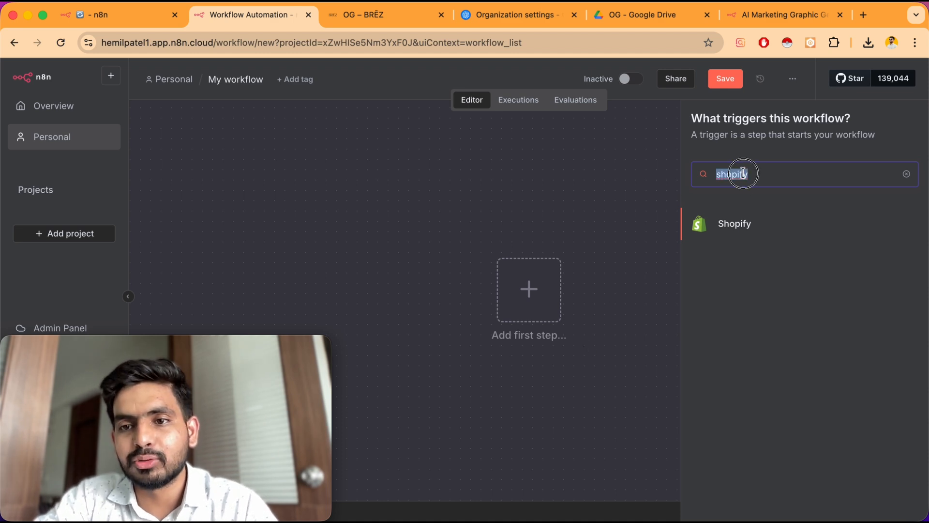
type("on")
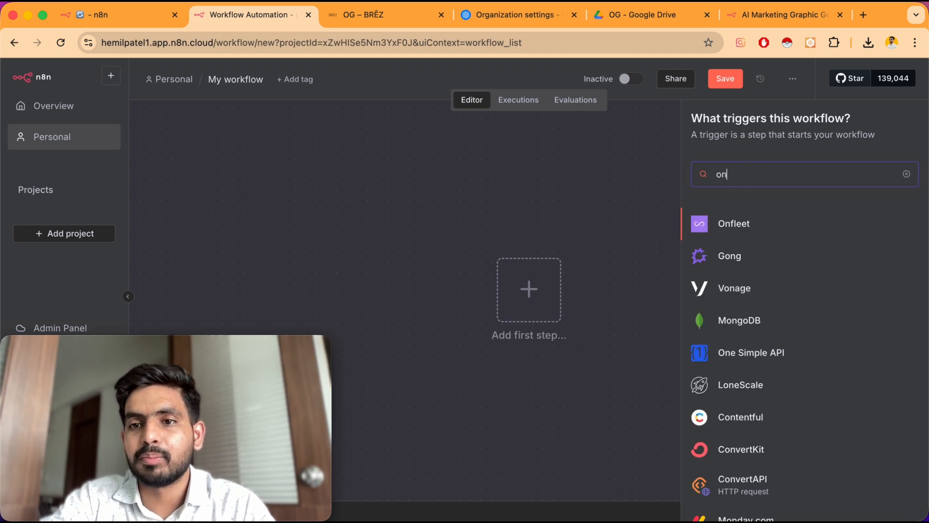
double_click(830, 167)
key("BackSpace")
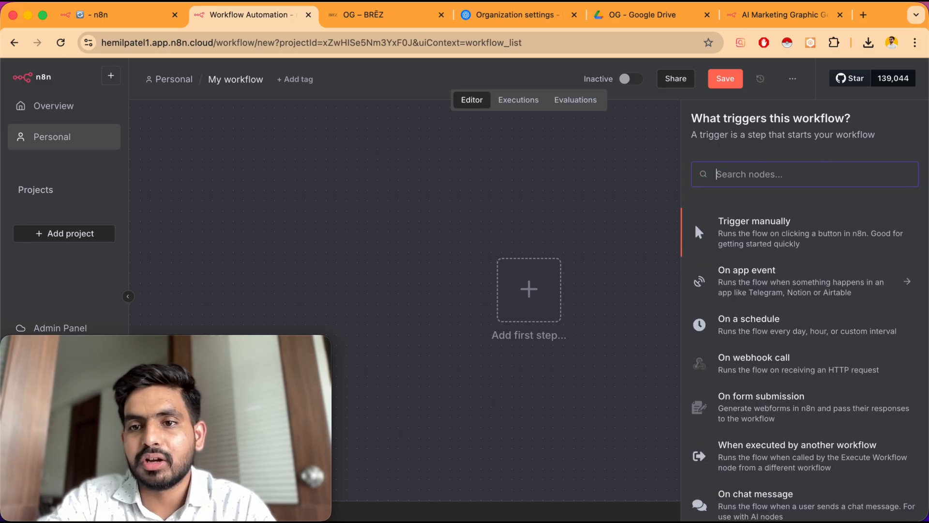
scroll(774, 436, "down", 3)
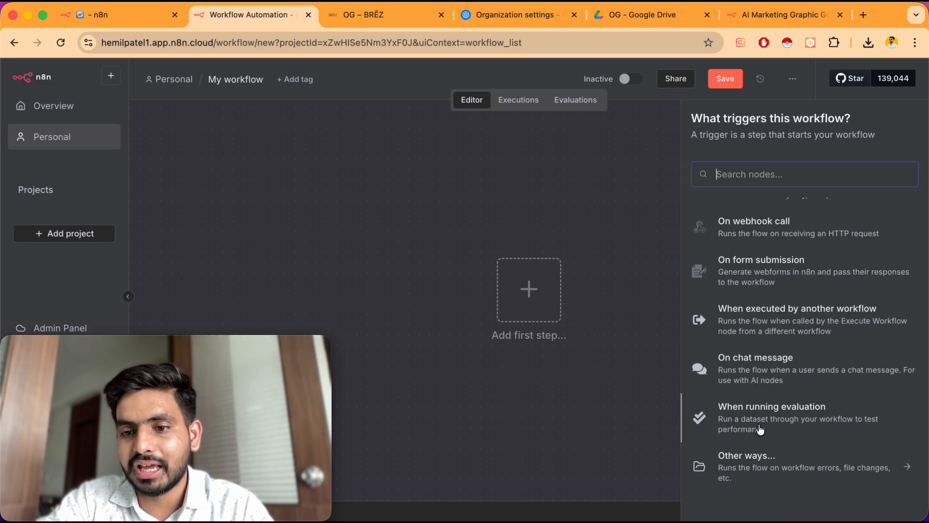
left_click(761, 273)
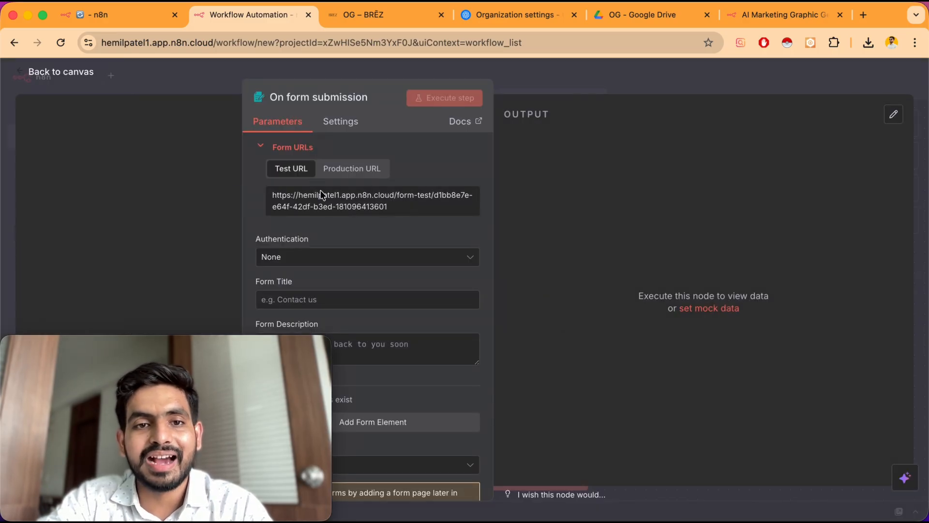
Set the trigger's Form Title to AI Marketing Graphic Generator, copied from the existing form's heading
scroll(369, 254, "down", 2)
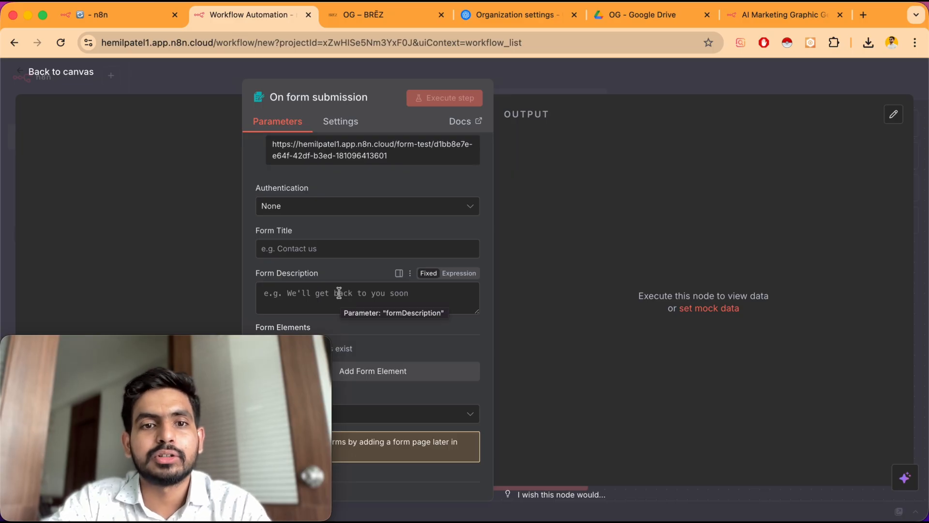
mouse_move(299, 232)
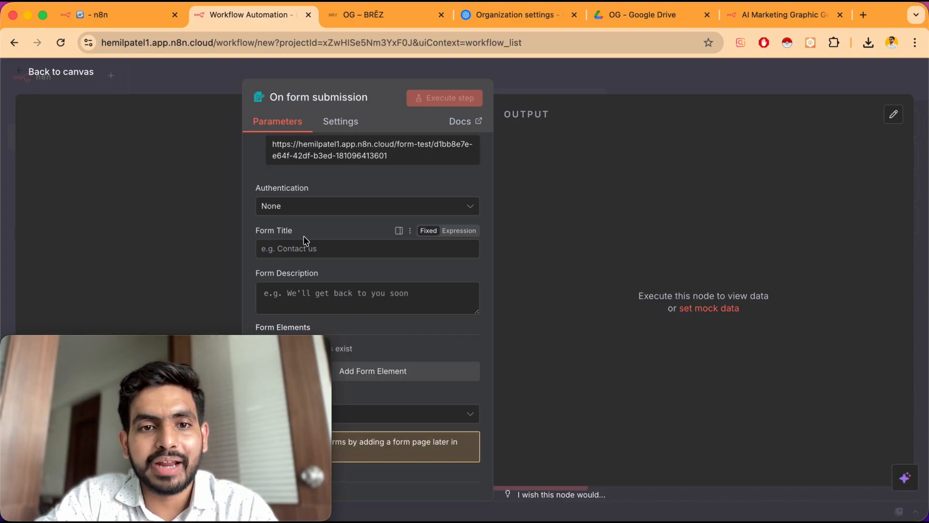
scroll(344, 265, "down", 2)
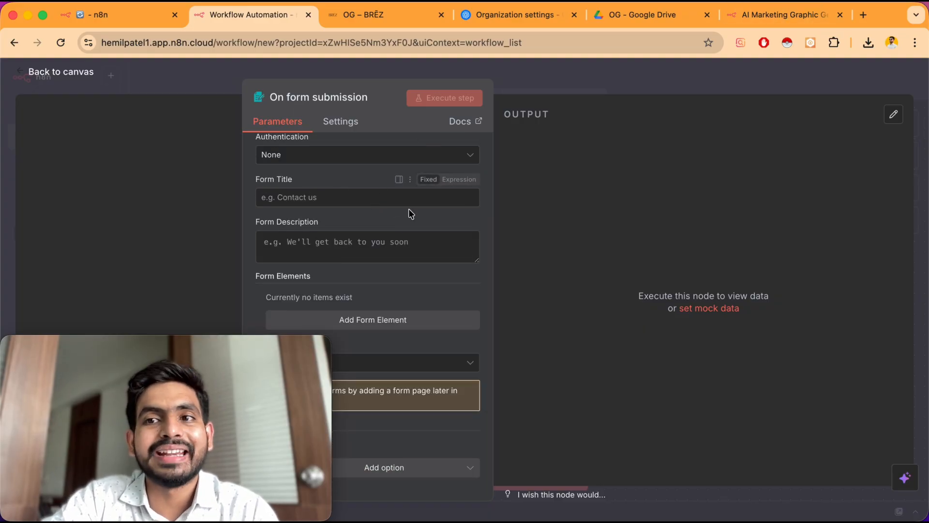
left_click_drag(757, 17, 414, 17)
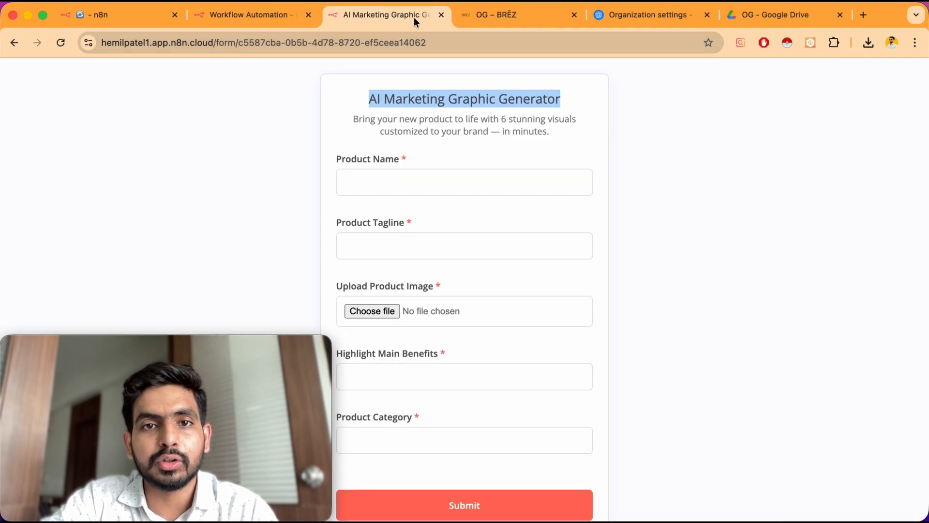
double_click(380, 155)
left_click(380, 155)
left_click(248, 17)
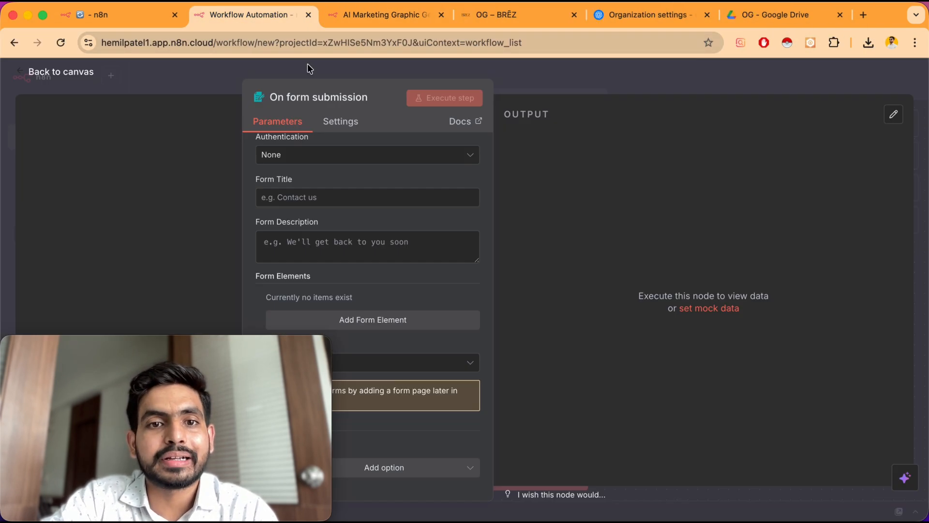
scroll(373, 169, "up", 2)
scroll(373, 169, "down", 2)
left_click(382, 197)
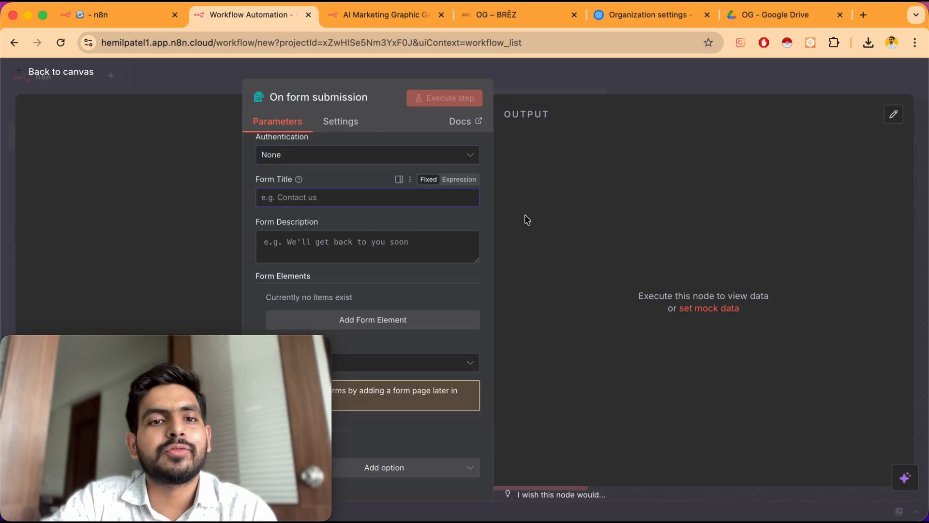
left_click(387, 15)
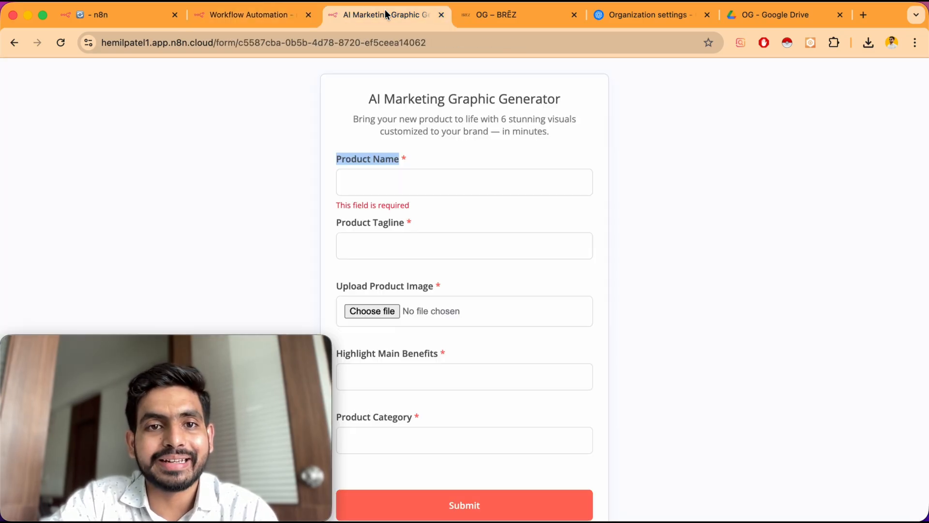
triple_click(409, 96)
key("cmd+c")
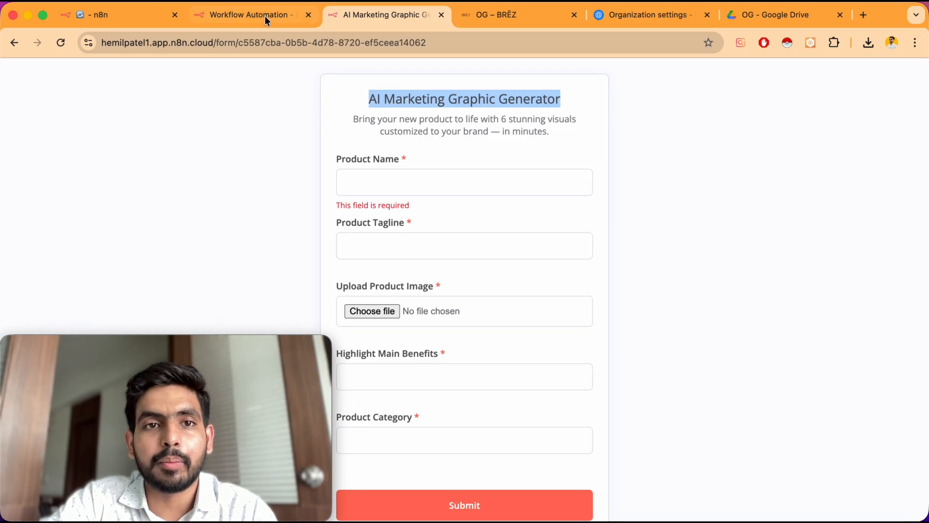
left_click(265, 16)
left_click(340, 197)
key("cmd+v")
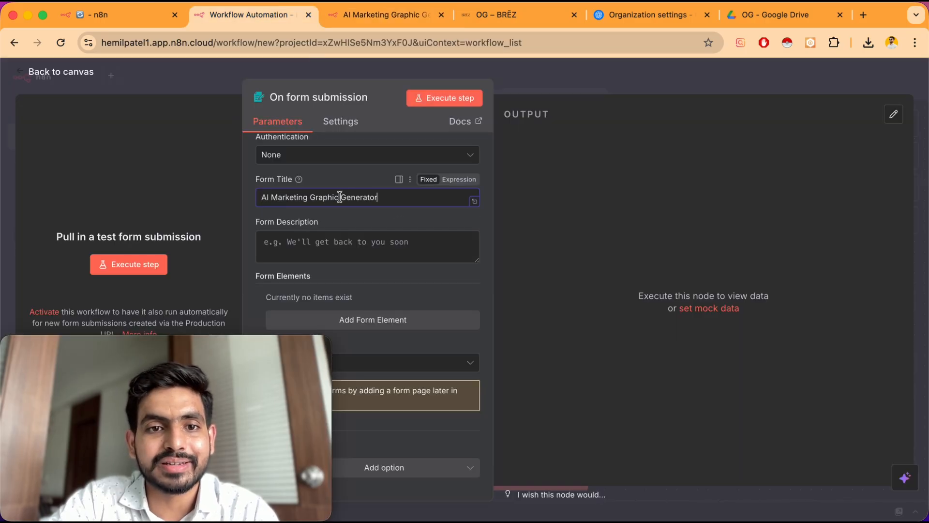
Copy the live form's description text and paste it into the trigger's Form Description
left_click(382, 14)
left_click(395, 118)
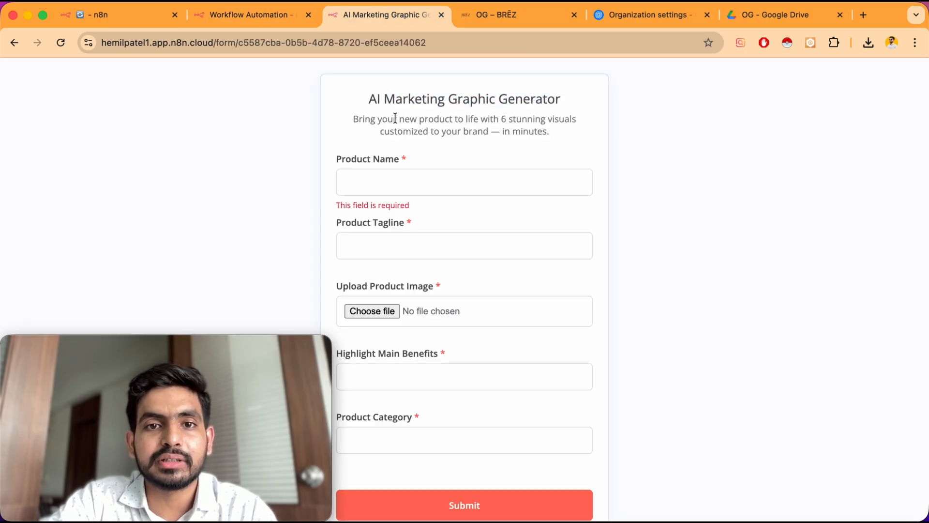
triple_click(395, 118)
left_click(265, 16)
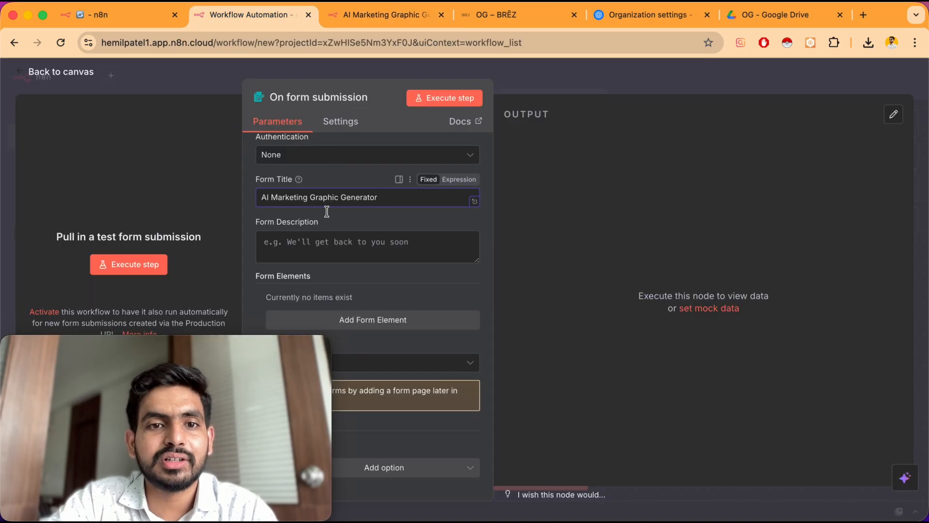
left_click(326, 242)
key("super+v")
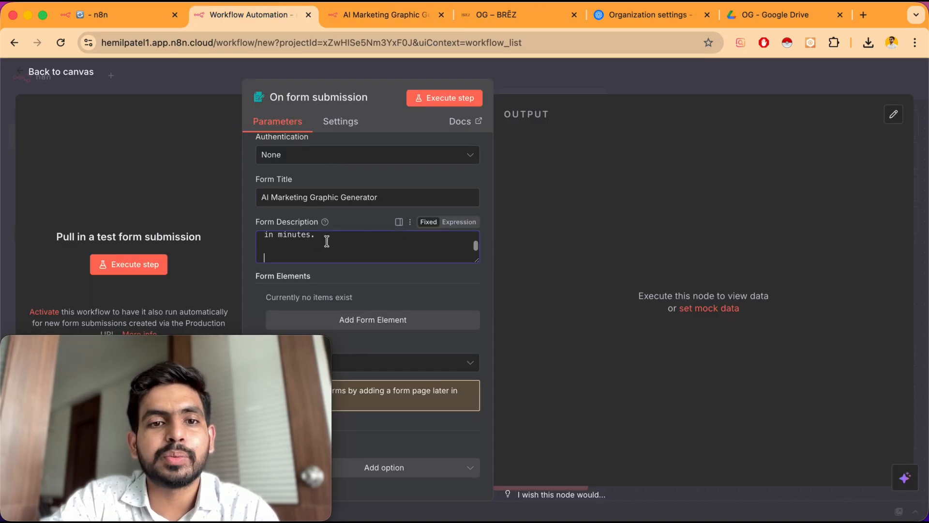
key("BackSpace")
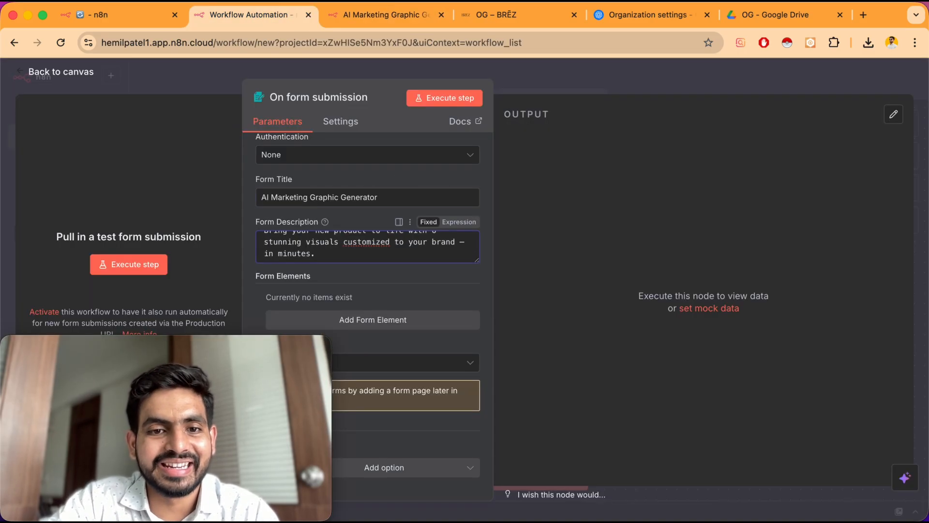
Add a form element and name it Product Name, copying the label from the live form
left_click(234, 284)
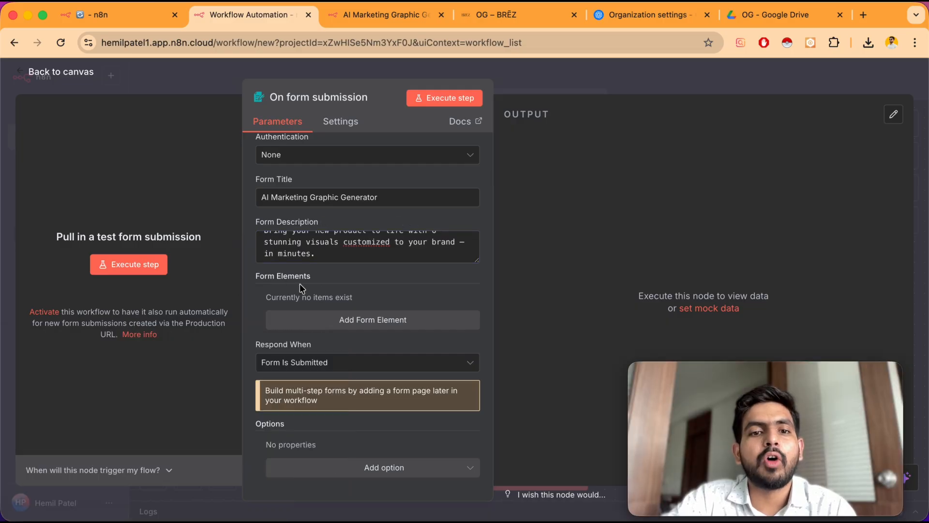
left_click(353, 322)
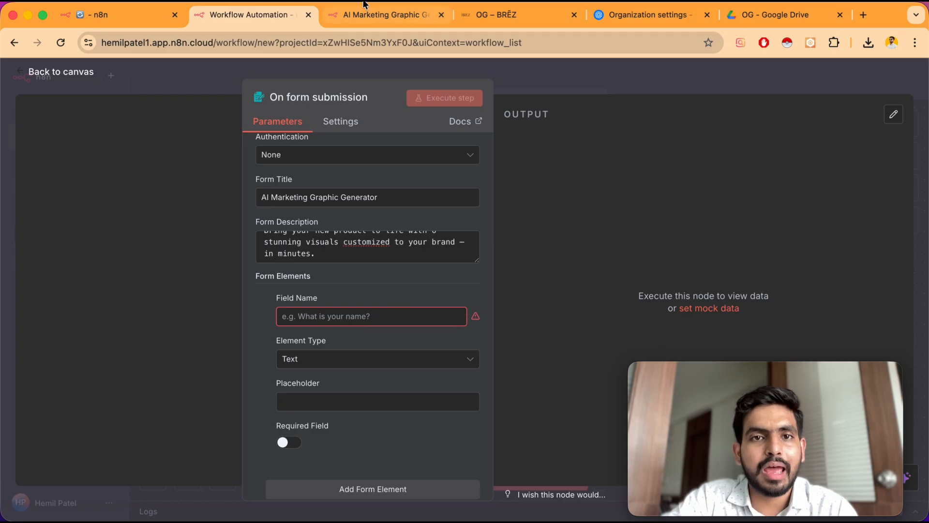
left_click(362, 16)
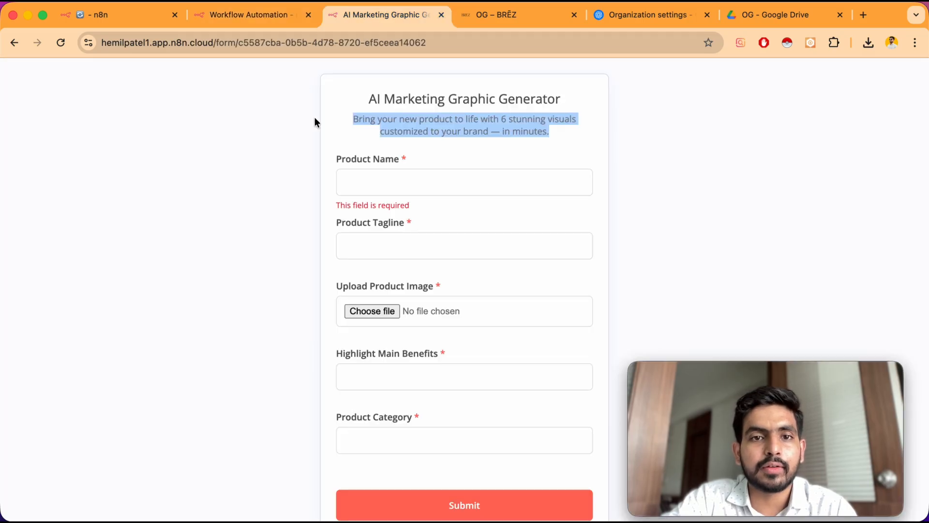
left_click(361, 159)
triple_click(359, 156)
key("super+c")
left_click(257, 19)
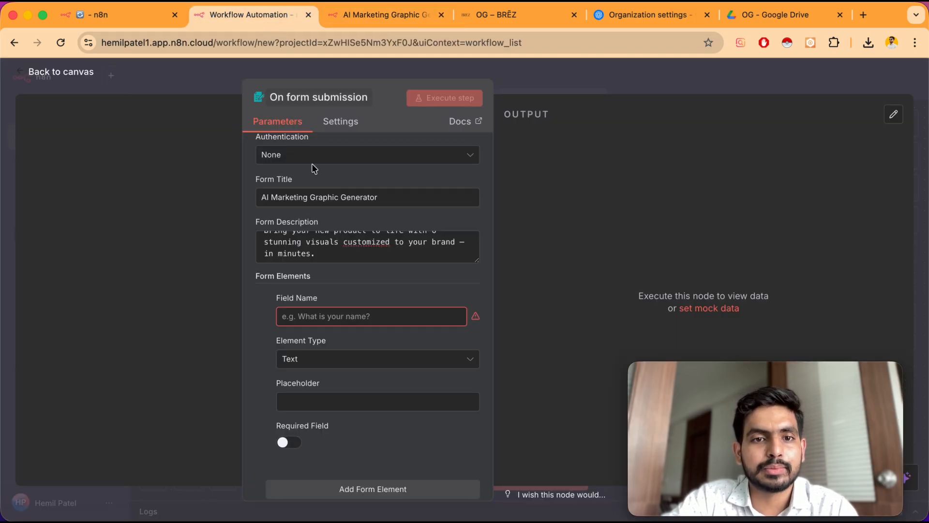
left_click(289, 316)
key("super+v")
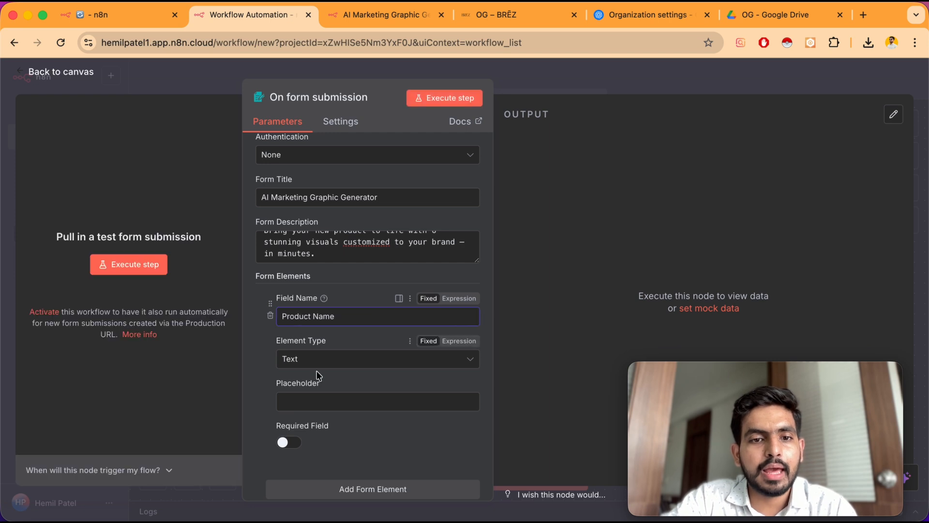
Compare against the live form's Product Name field and make the Product Name element required
scroll(323, 387, "down", 2)
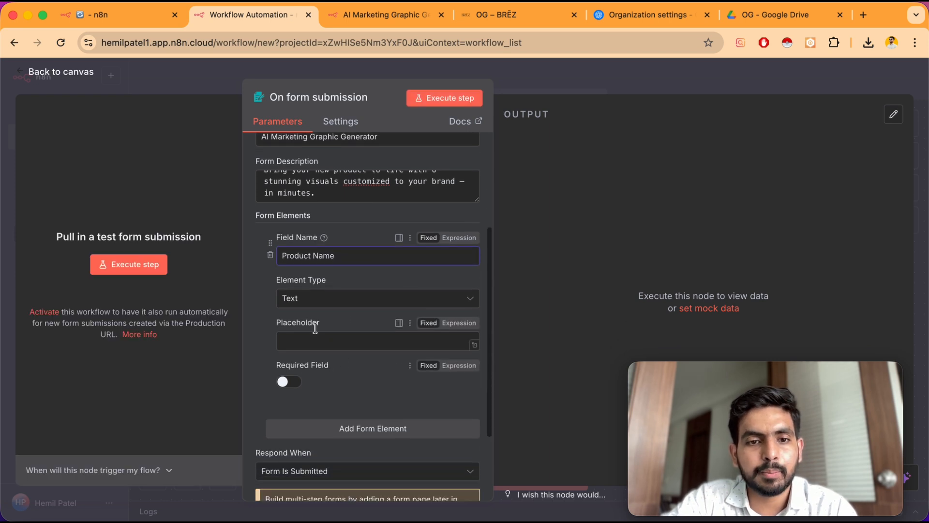
left_click(356, 17)
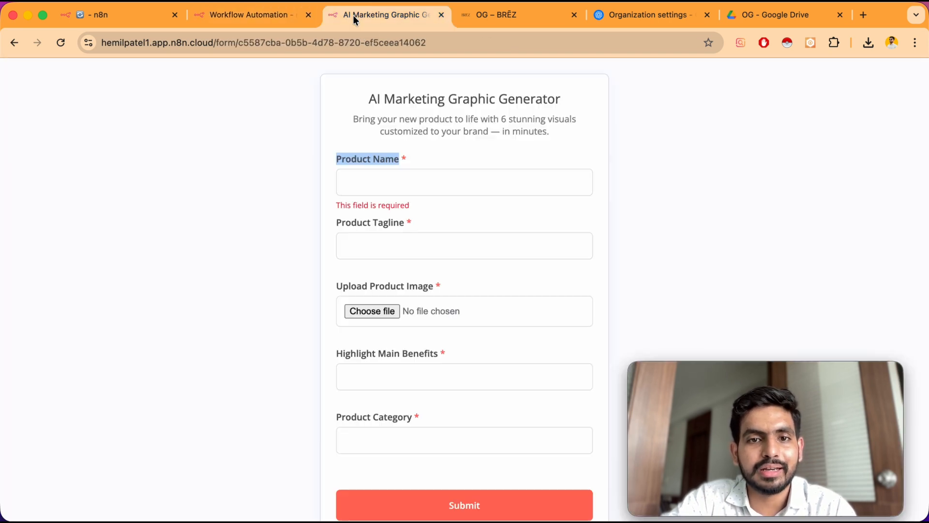
left_click(257, 15)
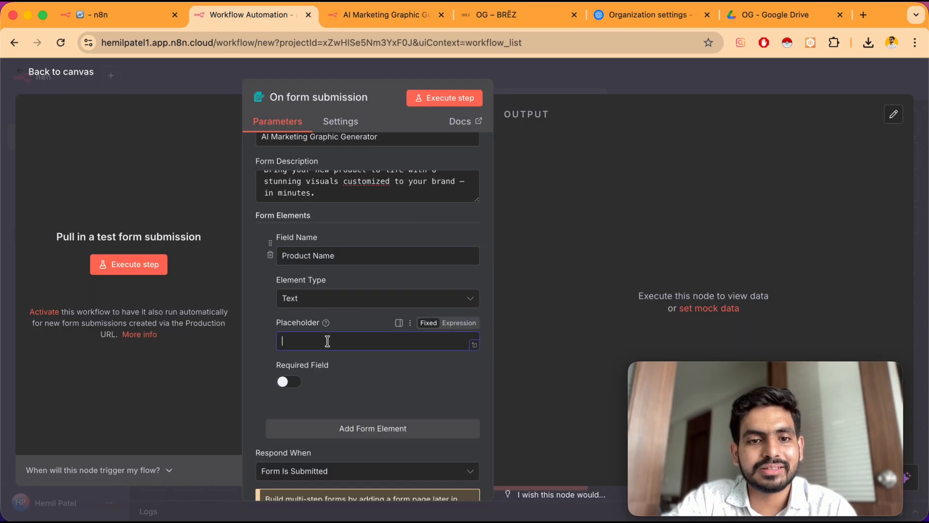
left_click(373, 15)
left_click(366, 187)
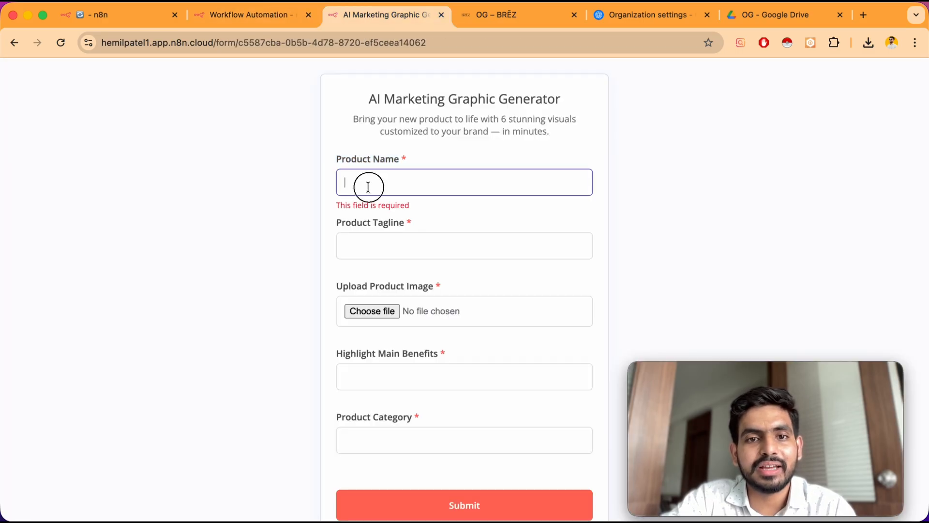
left_click(234, 10)
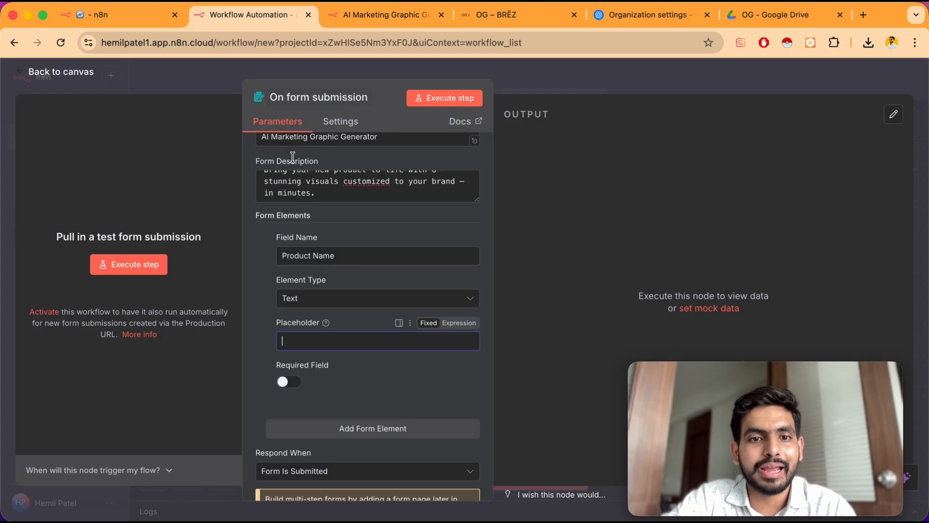
left_click(296, 389)
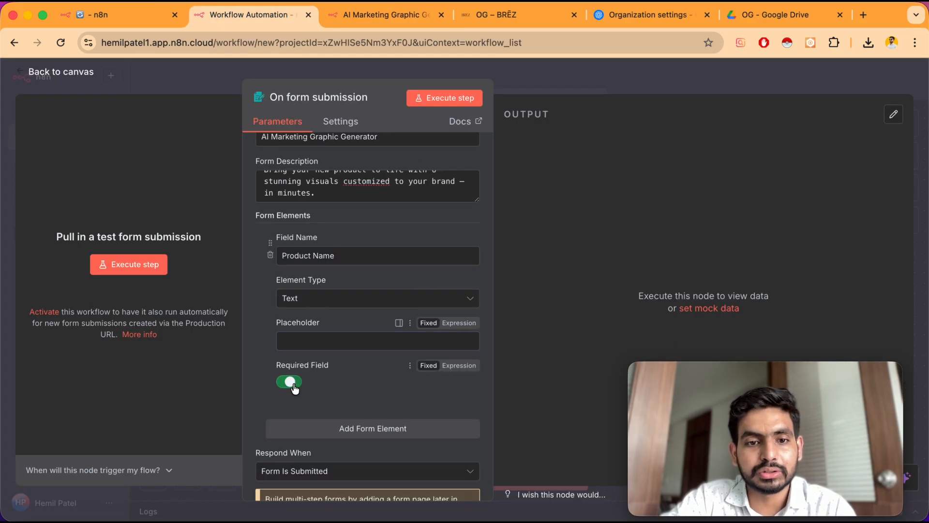
Add a second form element named Product Tagline and make it a required field
scroll(359, 334, "down", 3)
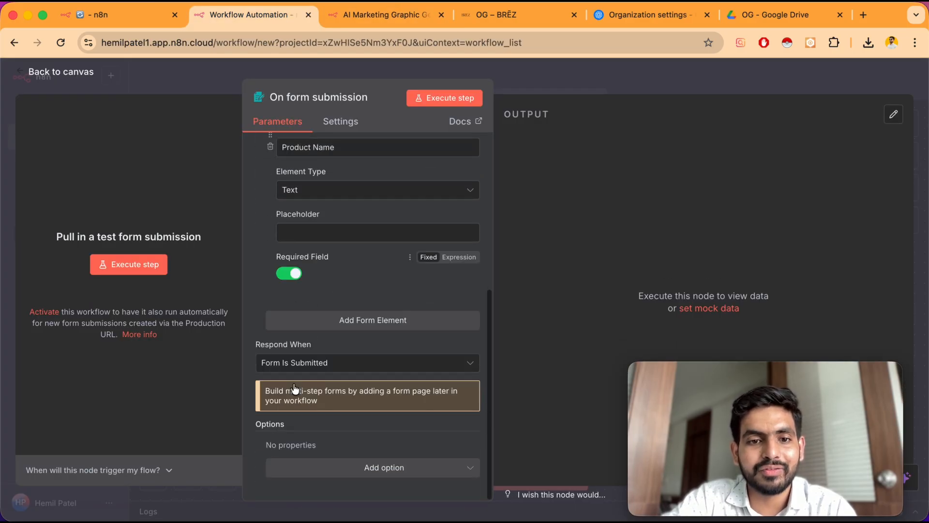
left_click(359, 324)
left_click(364, 12)
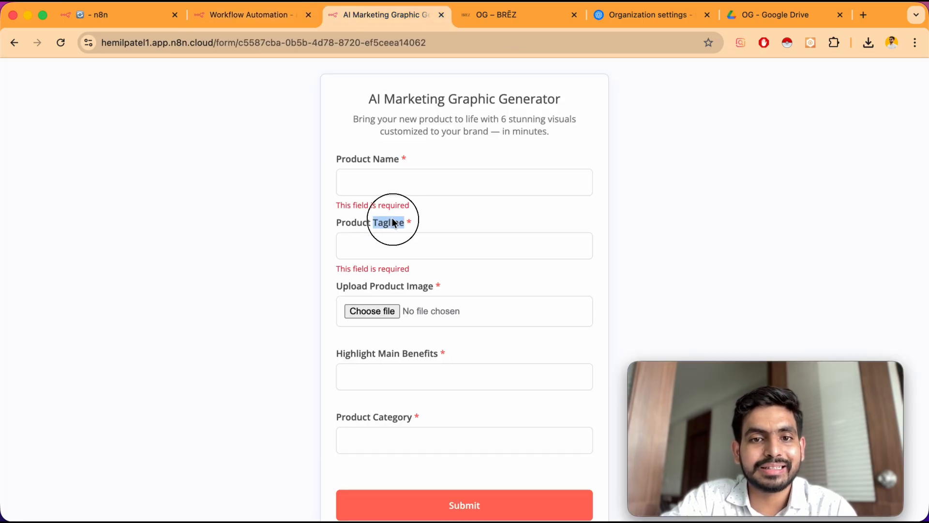
triple_click(387, 223)
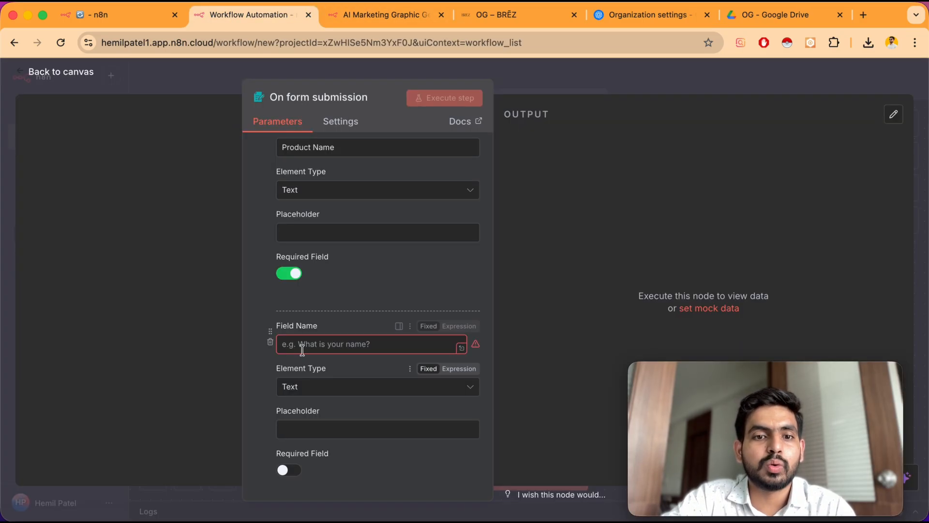
left_click(303, 344)
type("Product Tagline")
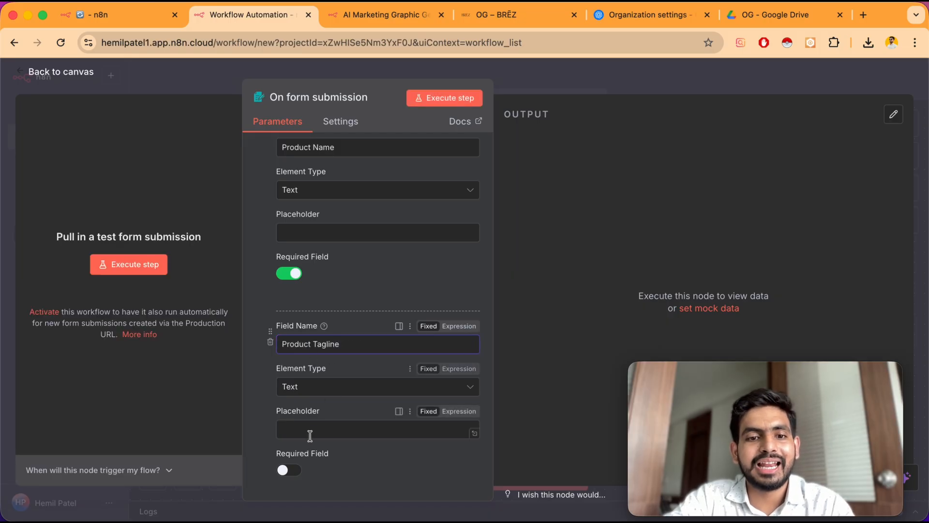
left_click(290, 470)
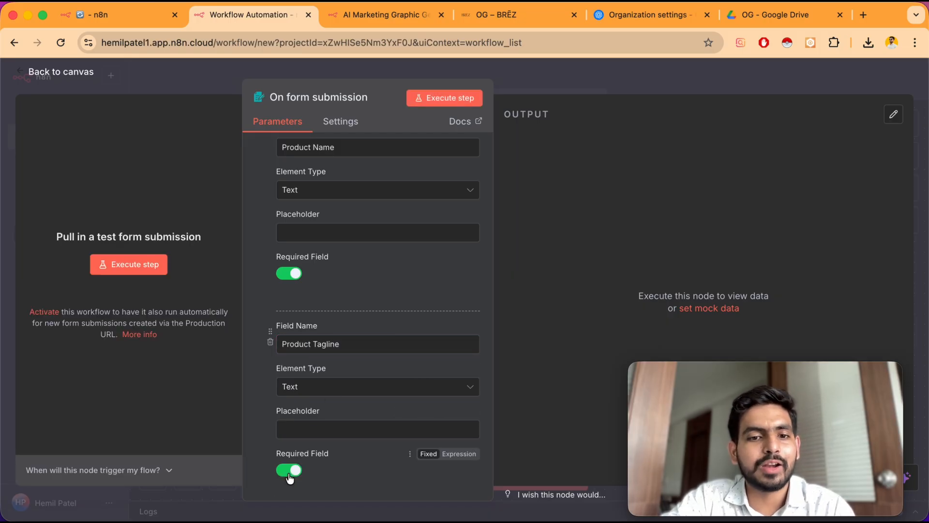
Add a third form element and set its Element Type to File
scroll(260, 409, "down", 2)
scroll(271, 431, "down", 2)
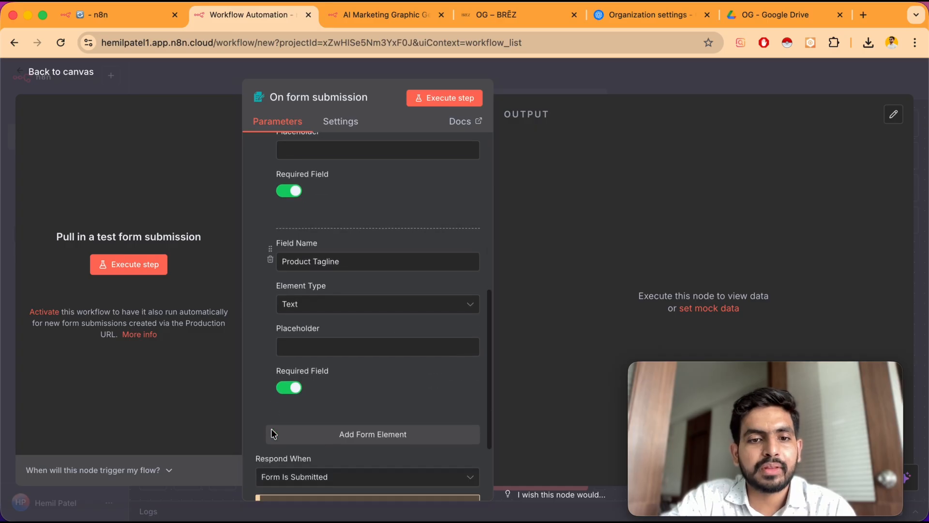
scroll(271, 431, "down", 2)
left_click(339, 367)
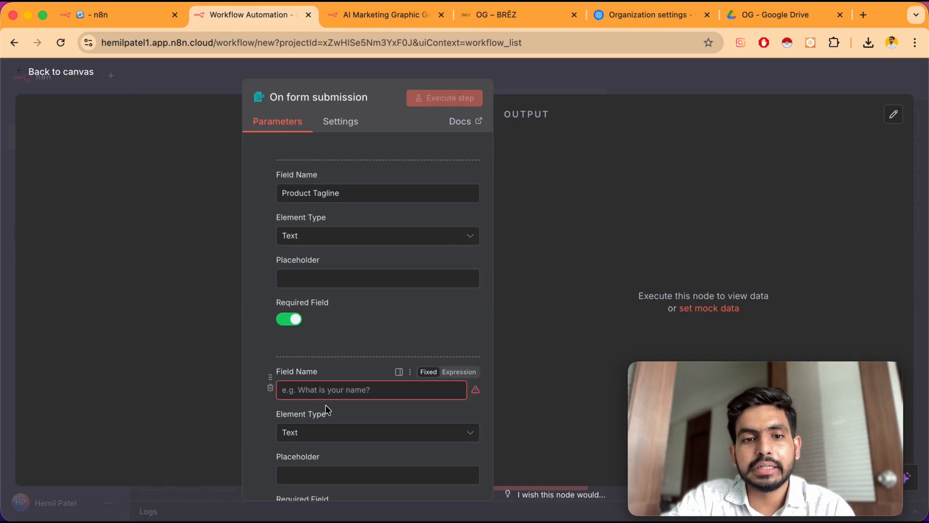
scroll(320, 350, "down", 2)
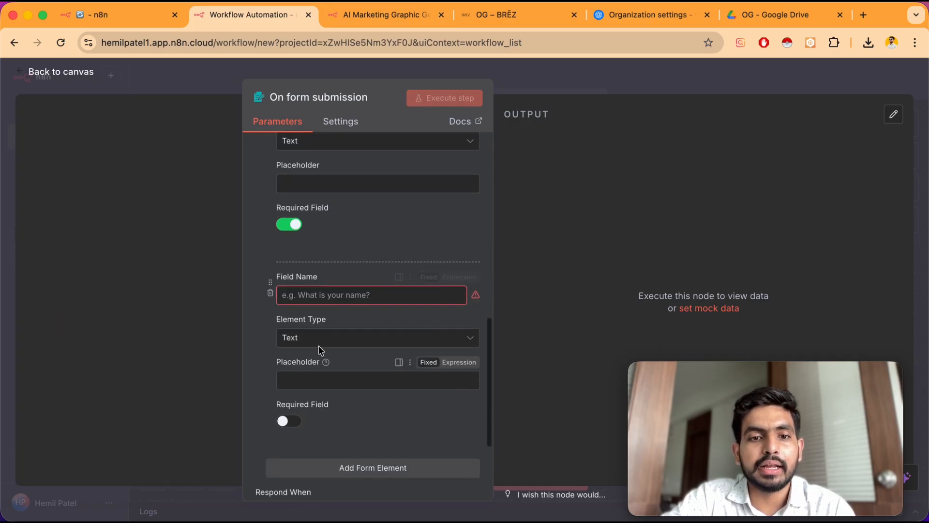
left_click(309, 337)
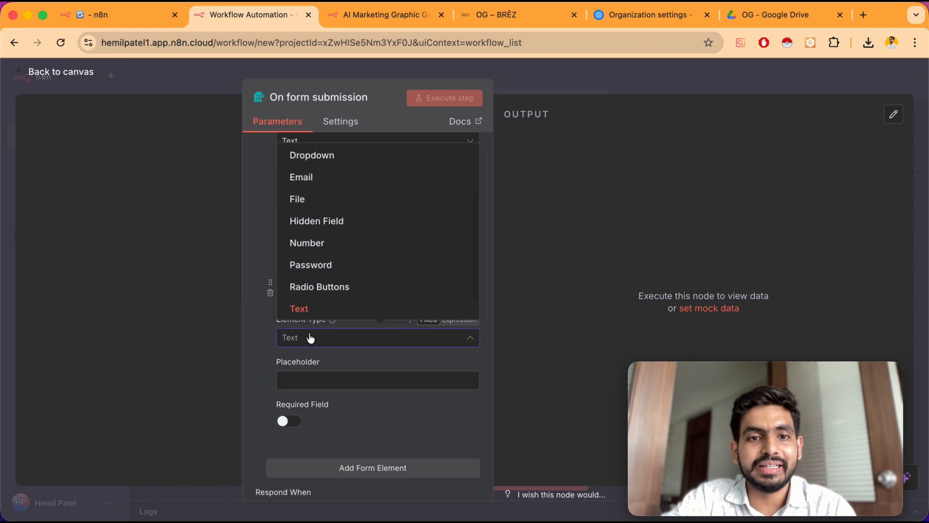
left_click(345, 200)
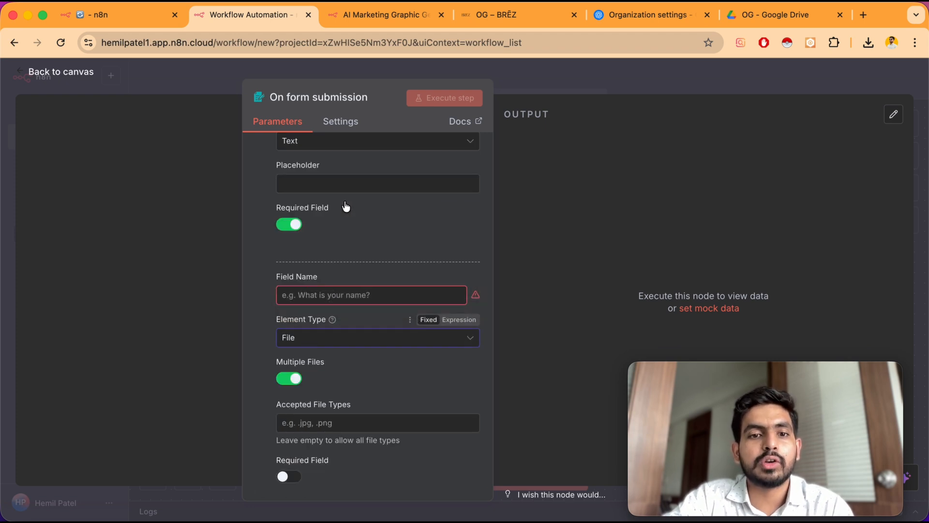
Copy the Upload Product Image label from the live form and set it as the file element's Field Name
left_click(371, 19)
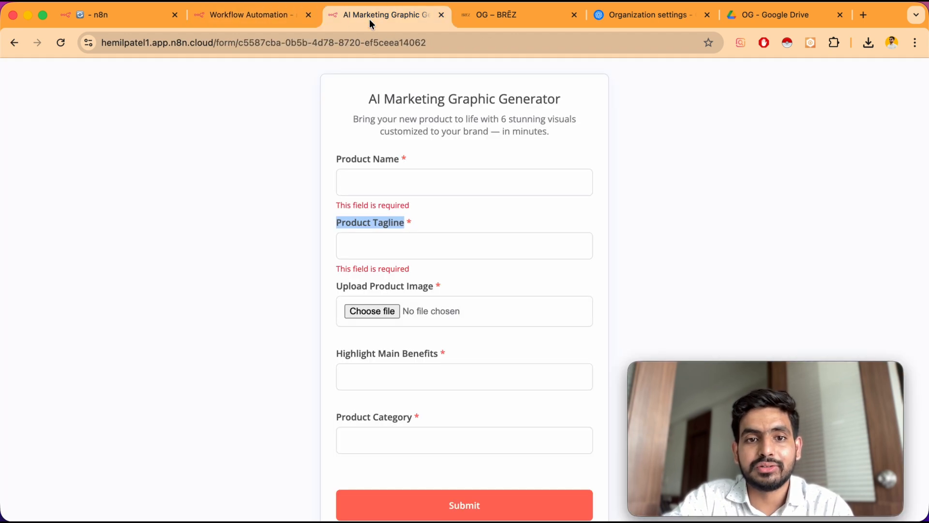
left_click(364, 283)
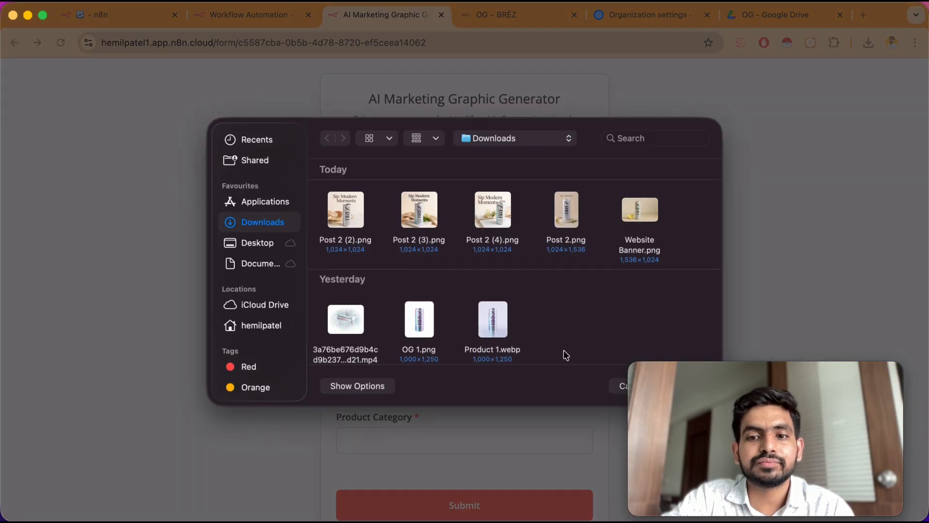
left_click(612, 381)
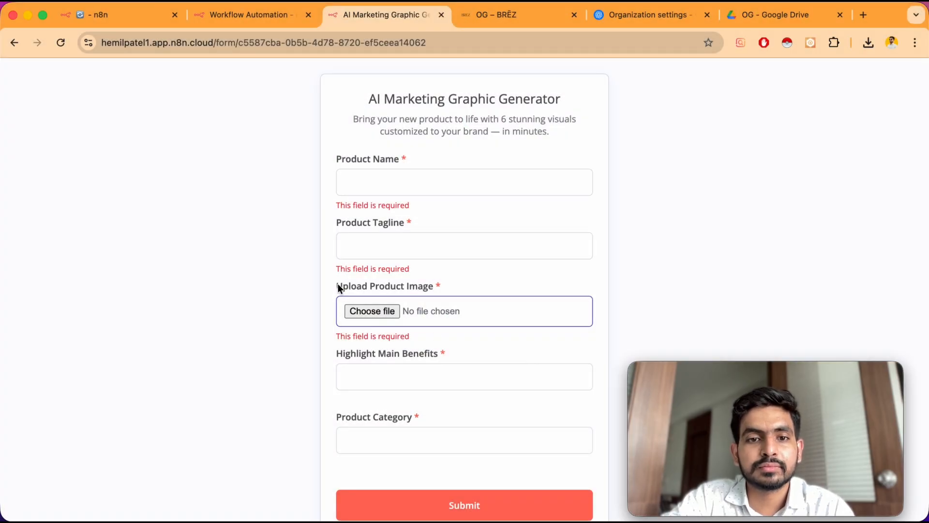
left_click_drag(338, 288, 434, 289)
key("super+c")
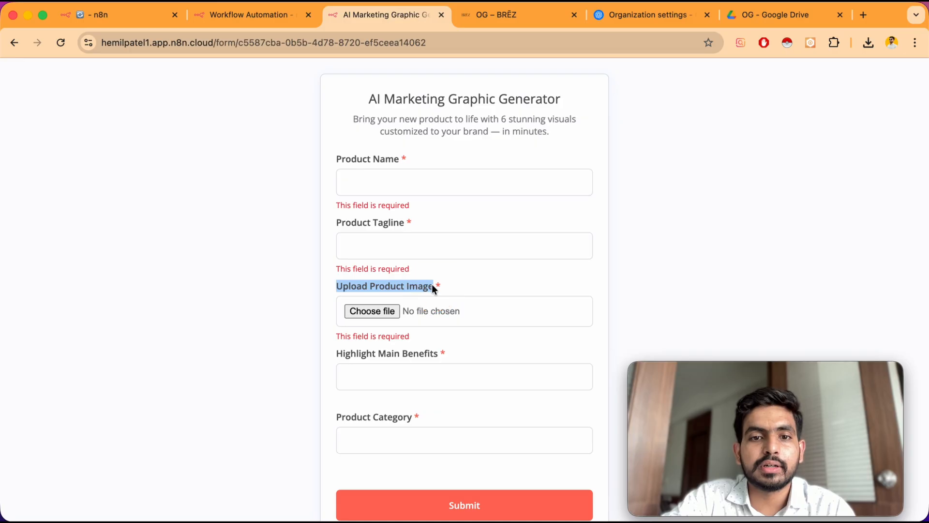
left_click(239, 15)
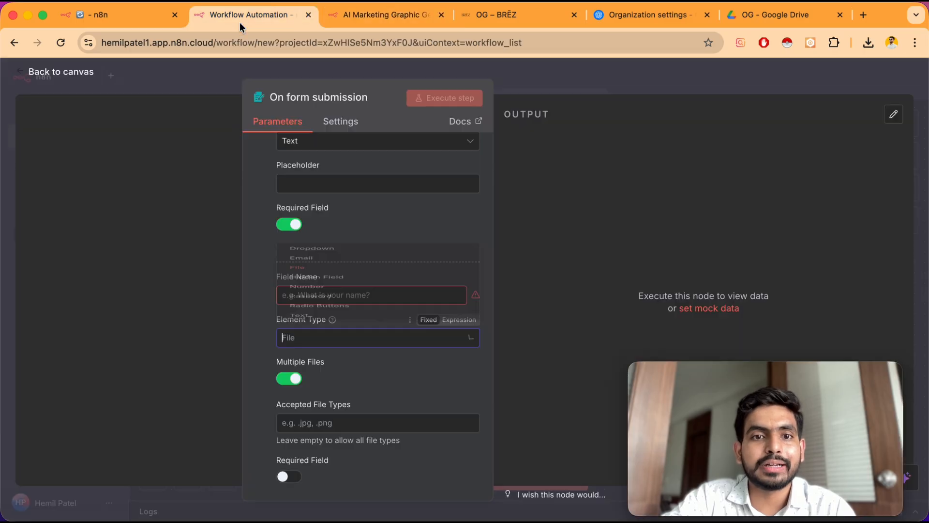
left_click(253, 347)
left_click(311, 296)
key("super+v")
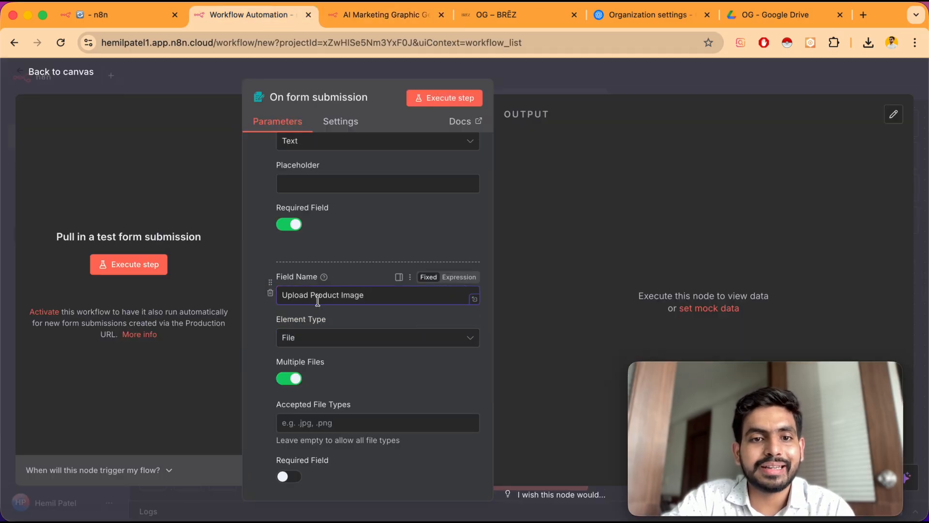
Set the file element's Accepted File Types to .jpg .png .webp
scroll(271, 338, "down", 2)
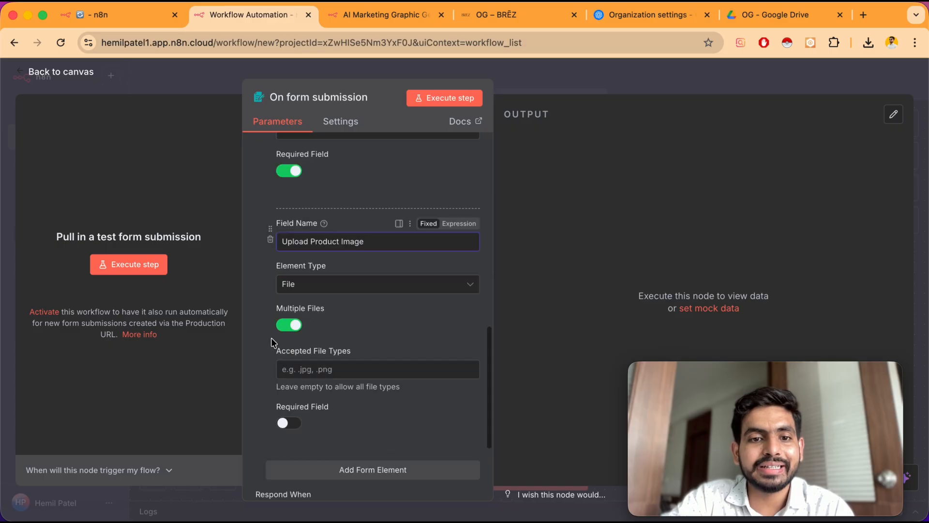
left_click(329, 376)
type(".jpg .png .webp")
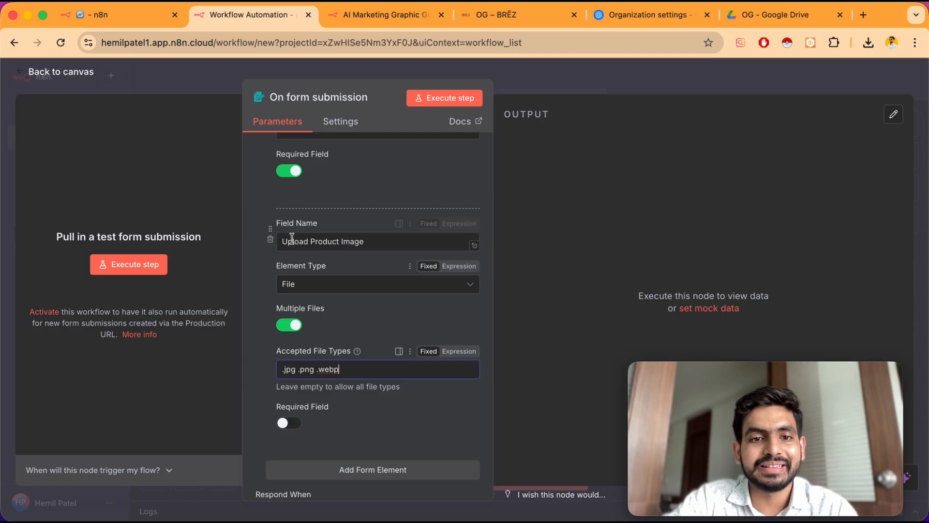
scroll(265, 342, "down", 3)
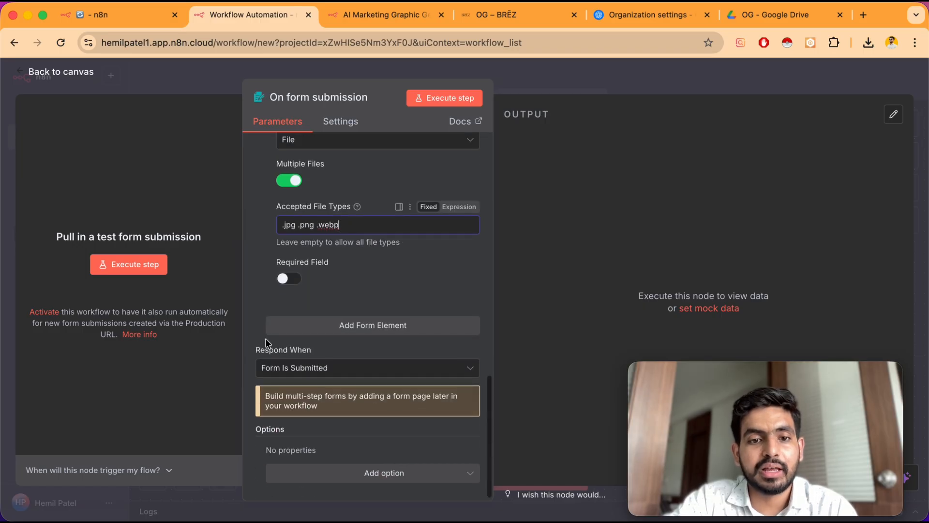
left_click(375, 15)
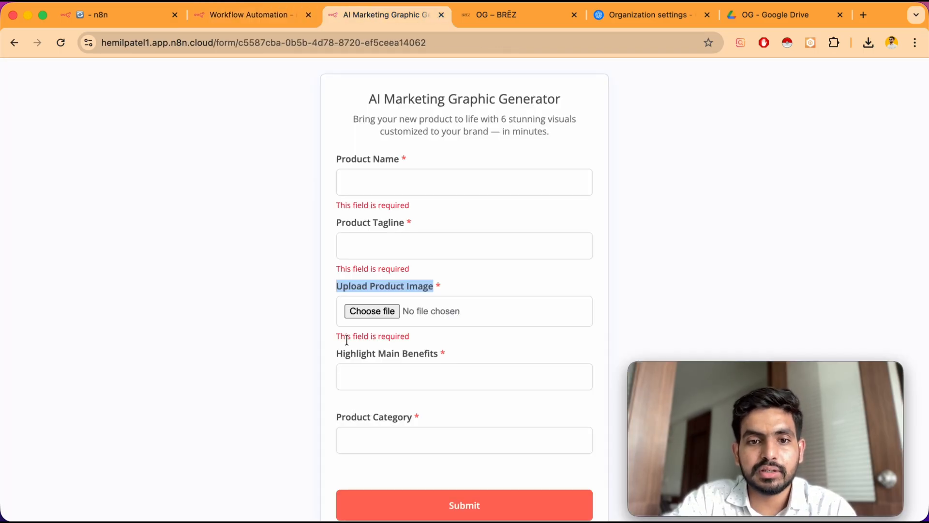
Copy the Highlight Main Benefits label from the live form and make the file upload element a required field
left_click_drag(337, 352, 438, 357)
key("super+c")
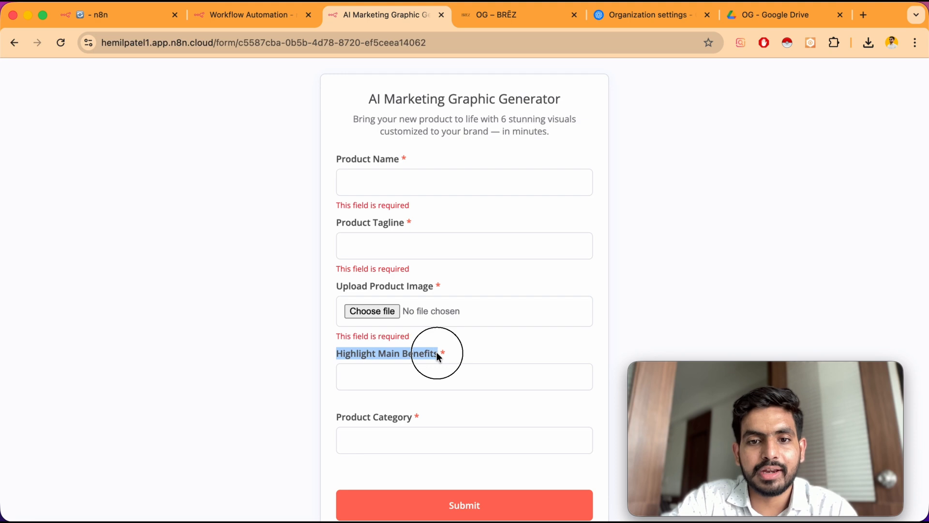
left_click(255, 19)
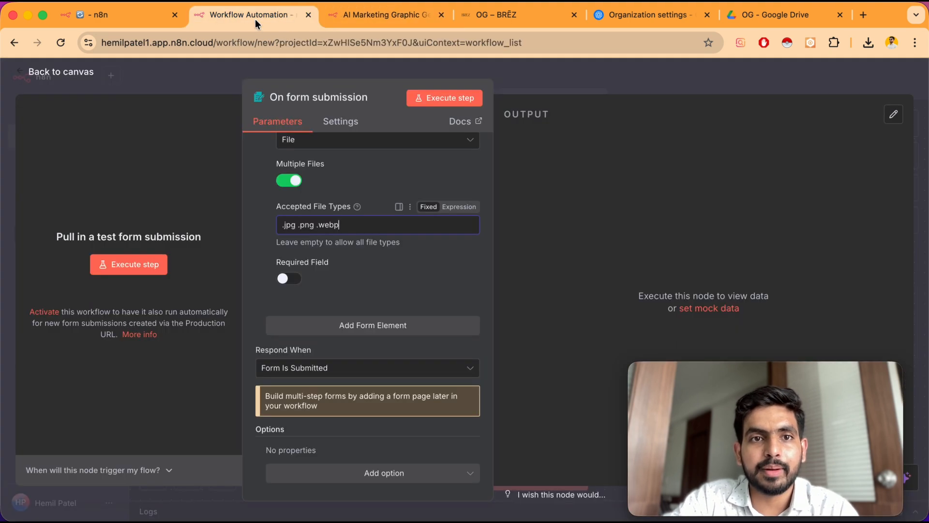
left_click(288, 278)
Add a fourth form element and set its Field Name to Highlight Main Benefits
left_click(363, 326)
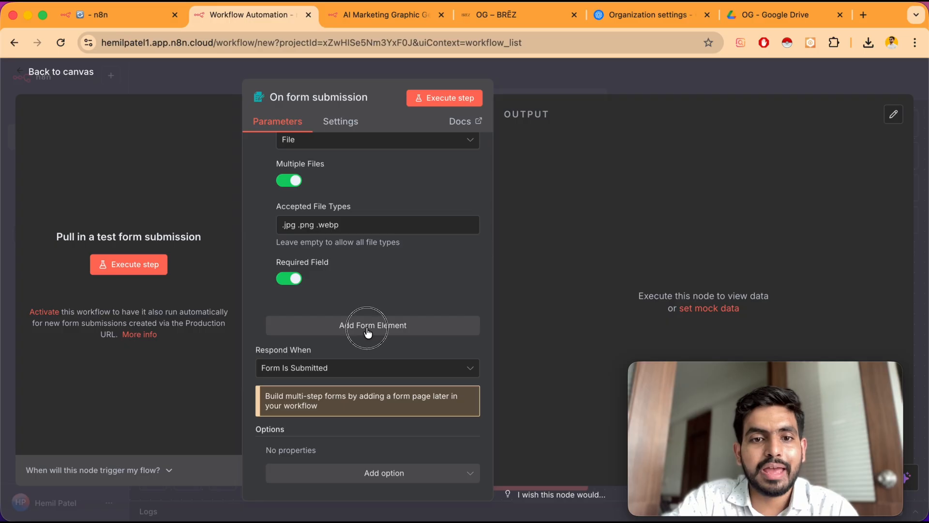
left_click(366, 348)
key("super+v")
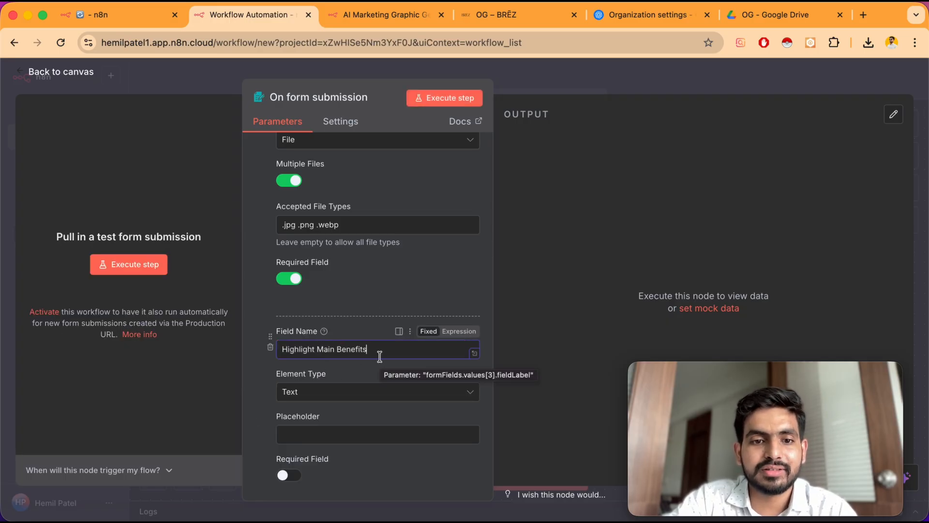
Add a fifth form element and set its Field Name to Product Category, copied from the live form
scroll(276, 410, "down", 5)
scroll(276, 410, "down", 2)
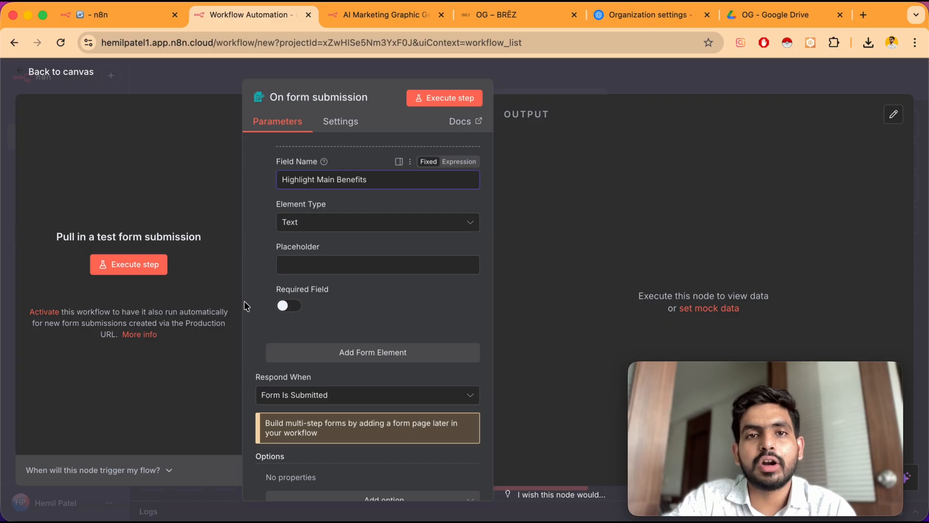
left_click(348, 351)
left_click(369, 14)
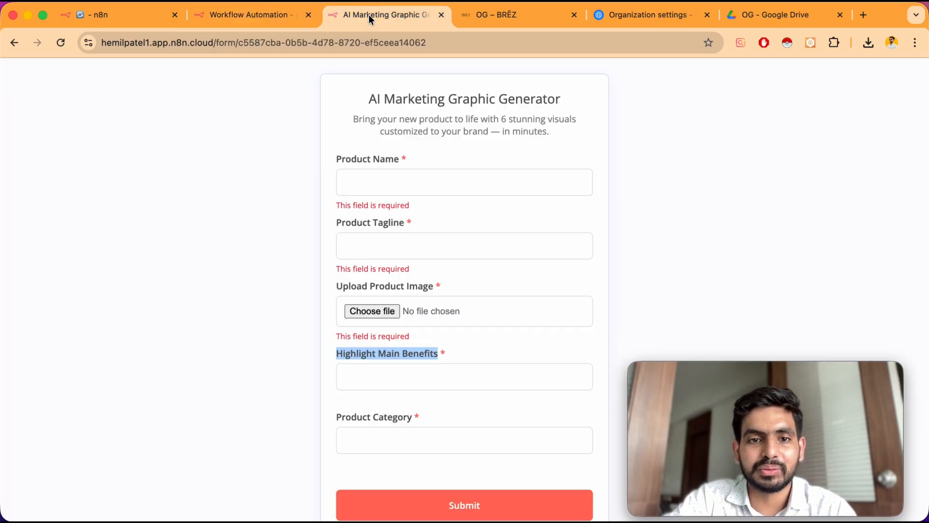
scroll(328, 354, "down", 2)
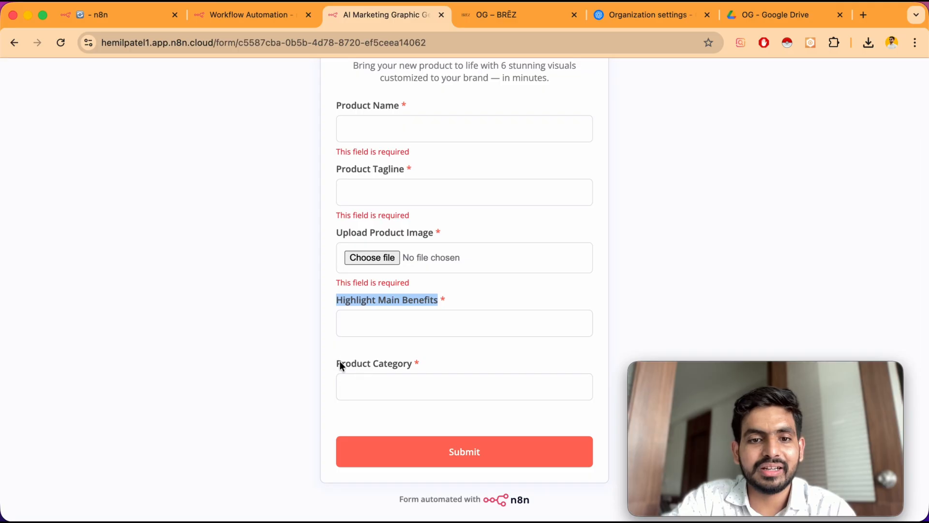
left_click(341, 364)
left_click_drag(341, 364, 414, 364)
key("super+c")
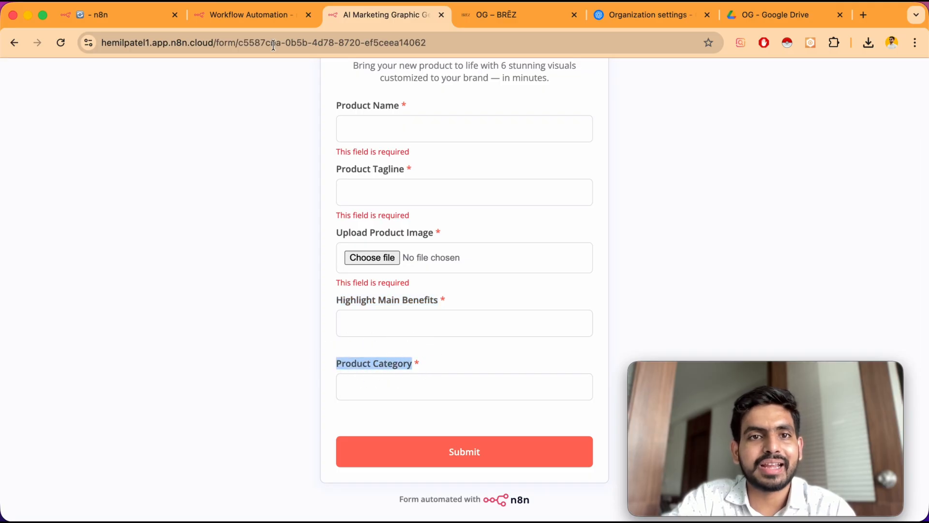
left_click(260, 16)
left_click(317, 377)
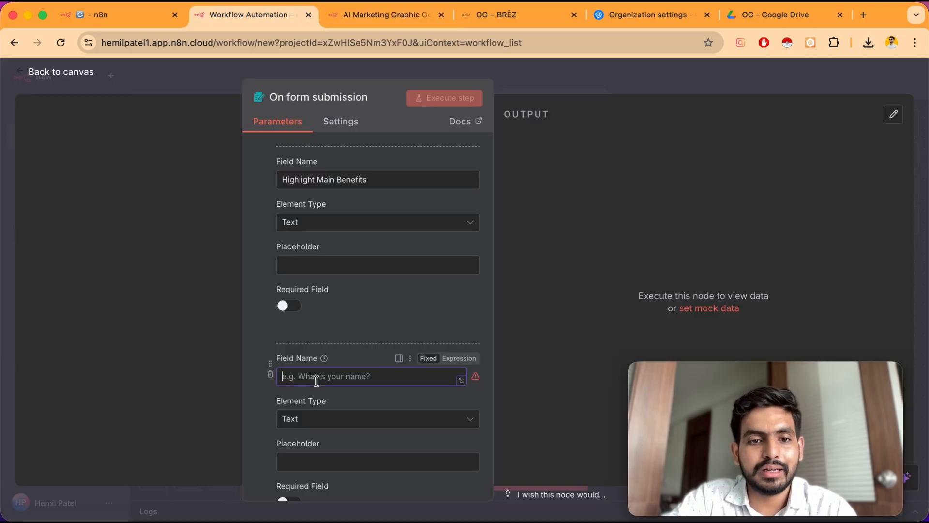
key("super+v")
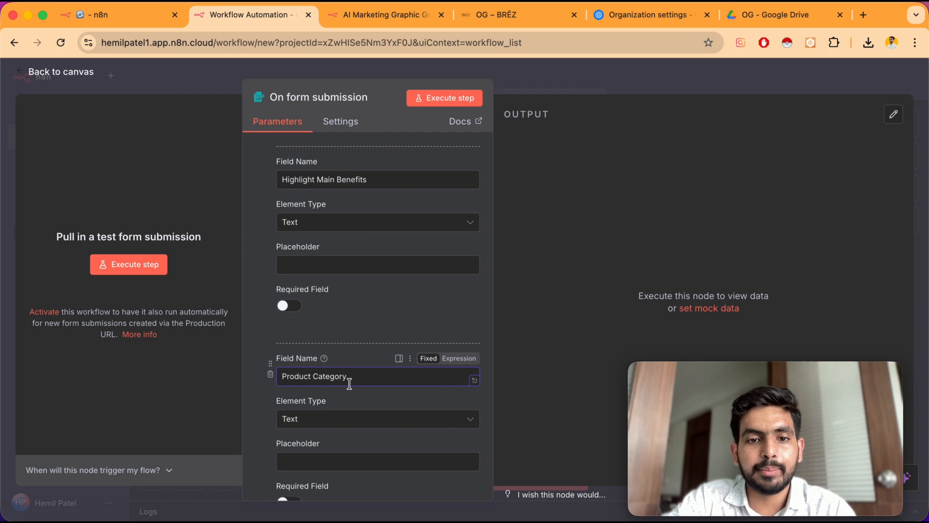
Make both the Product Category and Highlight Main Benefits elements required fields
scroll(310, 452, "down", 3)
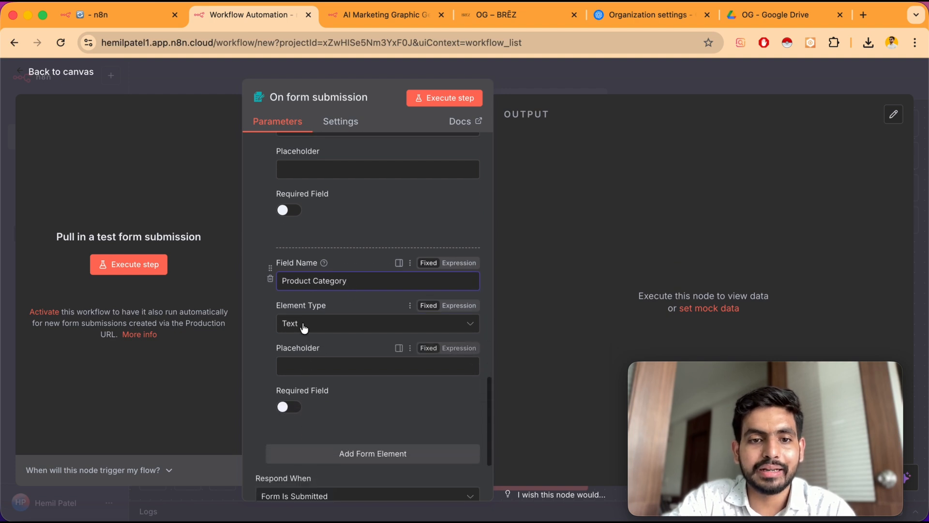
left_click(287, 408)
scroll(298, 216, "up", 2)
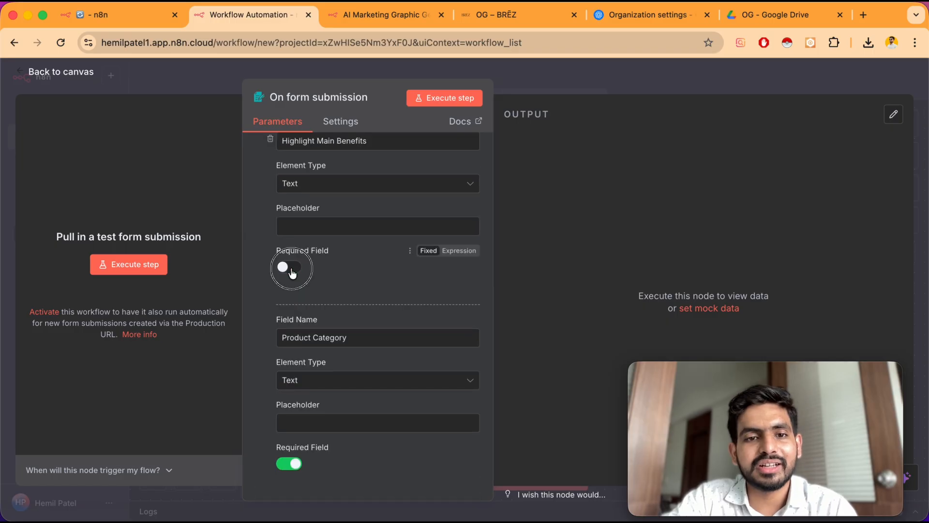
left_click(292, 271)
scroll(311, 326, "down", 5)
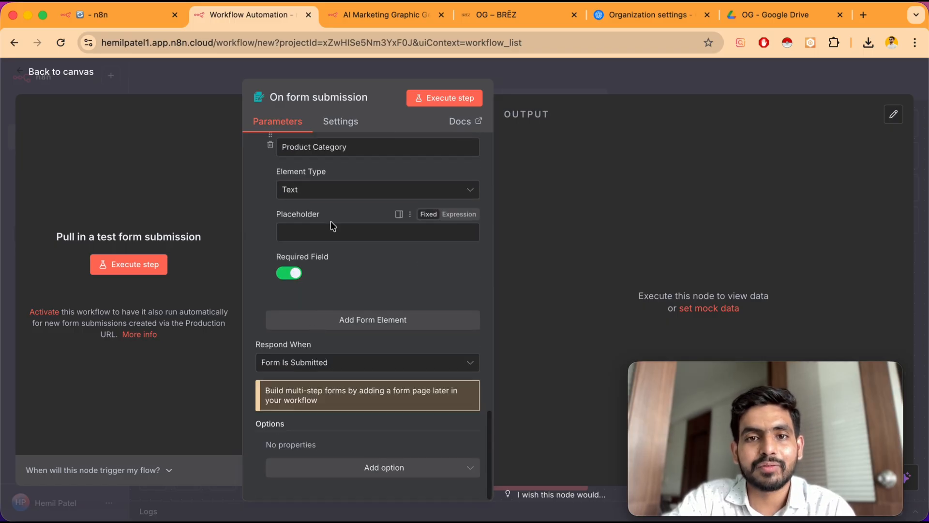
scroll(333, 225, "up", 7)
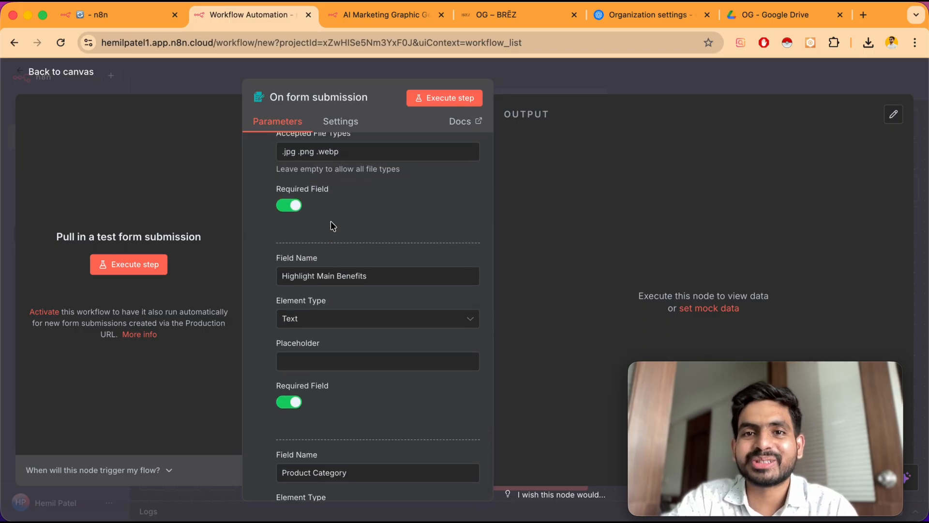
Return to the canvas and execute the form trigger step to open the test form
left_click(87, 73)
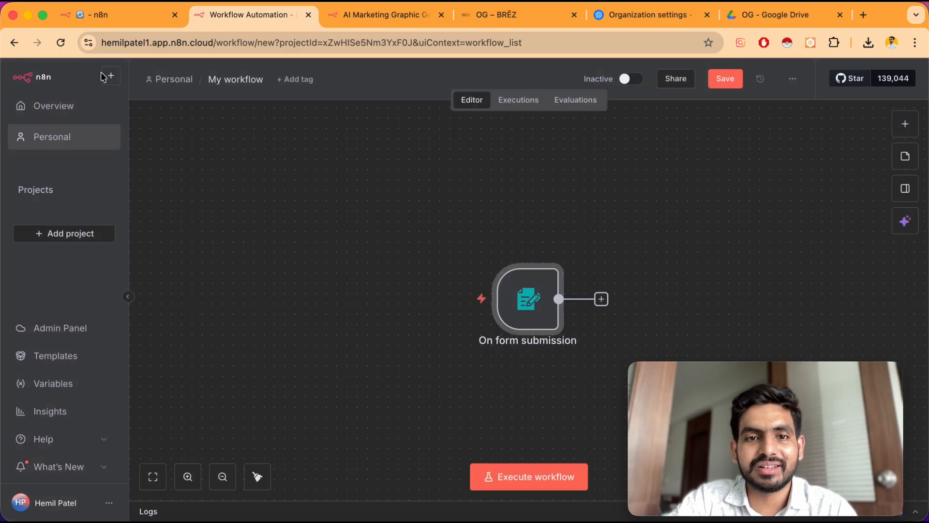
mouse_move(524, 292)
scroll(525, 295, "down", 1)
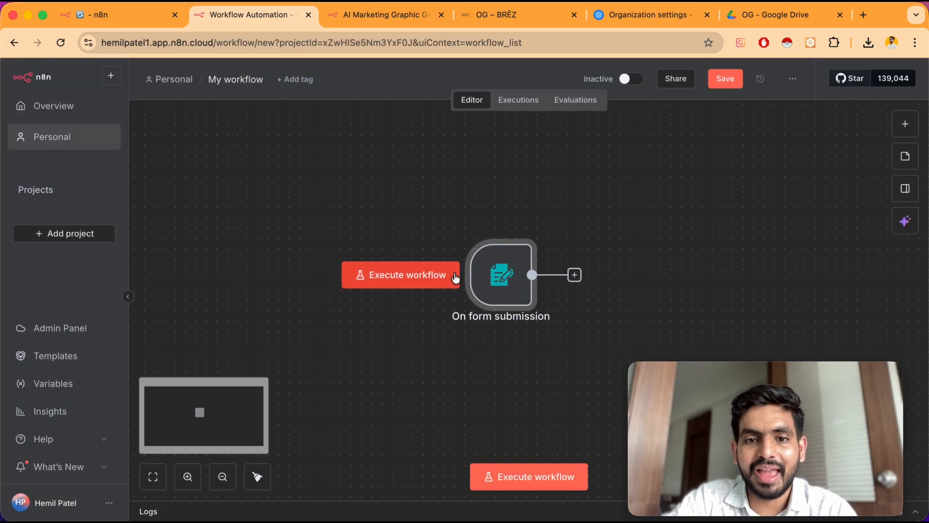
double_click(501, 274)
left_click(459, 105)
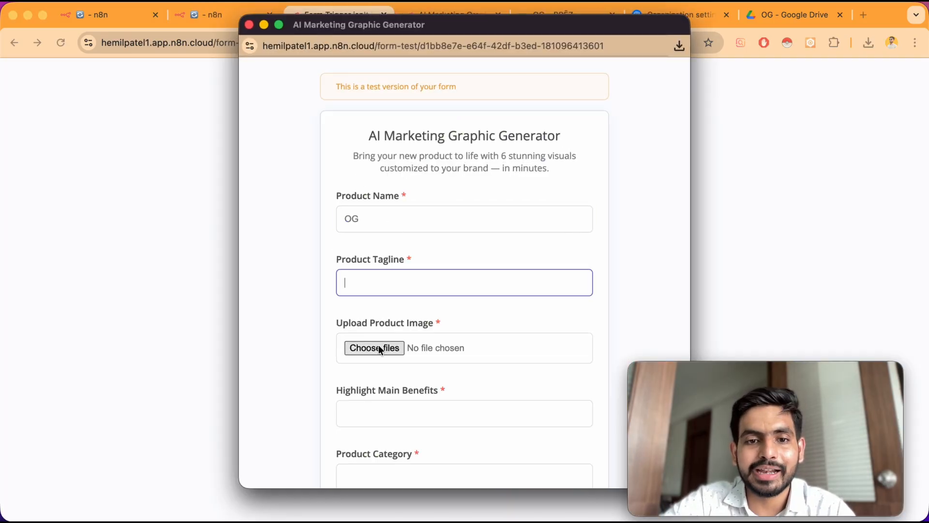
Upload OG 1.png as the product image in the test form
left_click(379, 345)
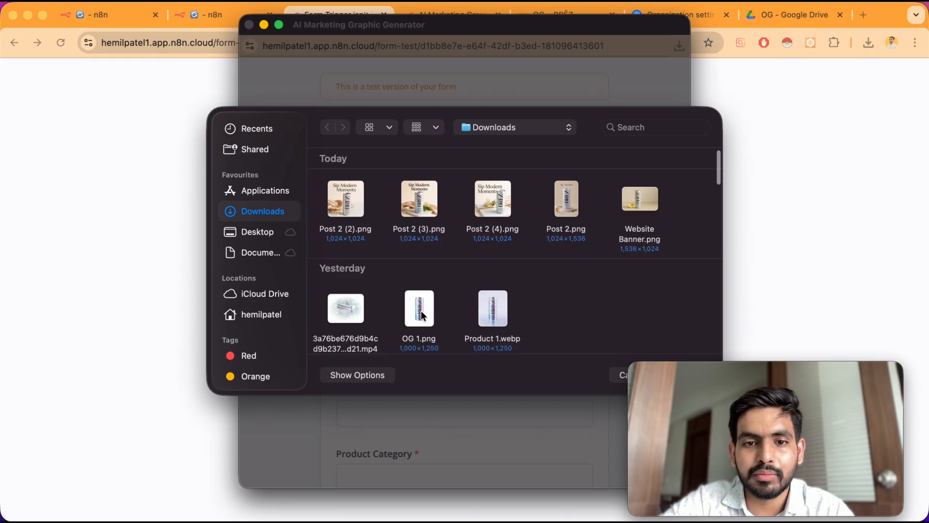
double_click(420, 313)
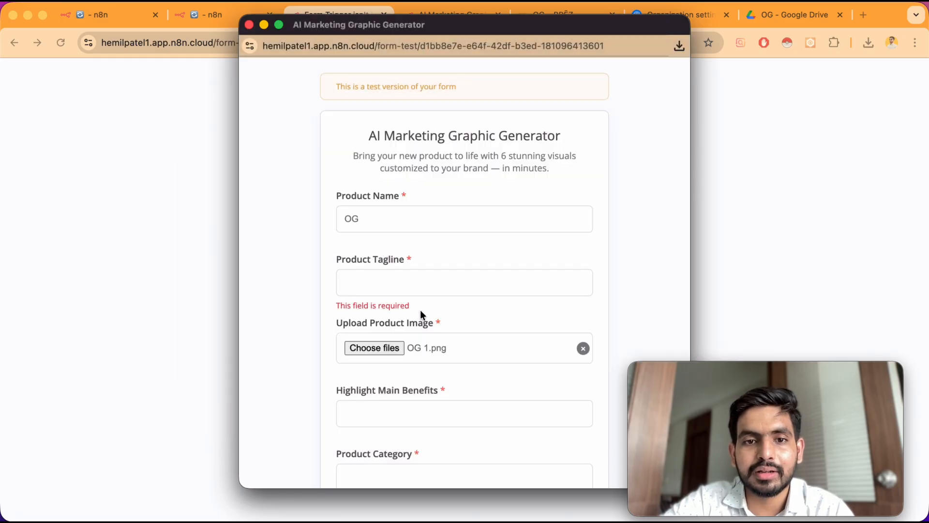
scroll(358, 396, "down", 3)
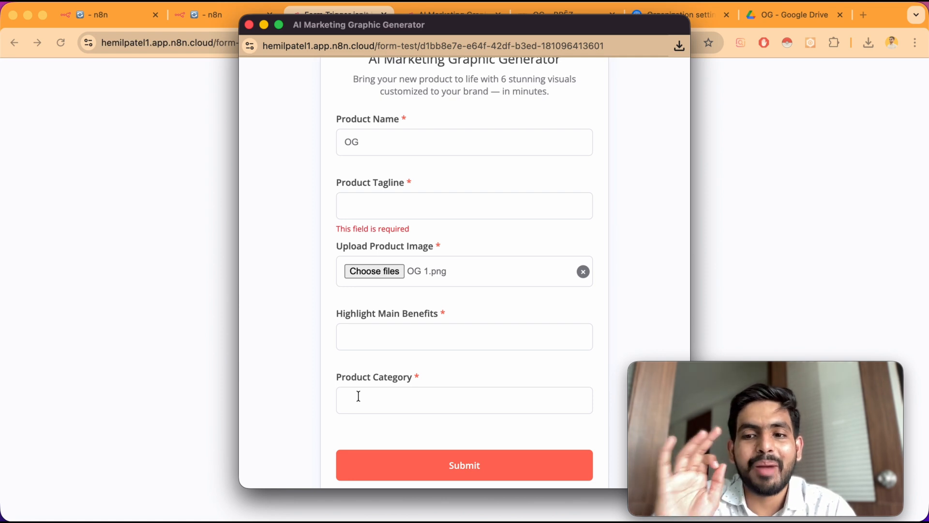
left_click(393, 352)
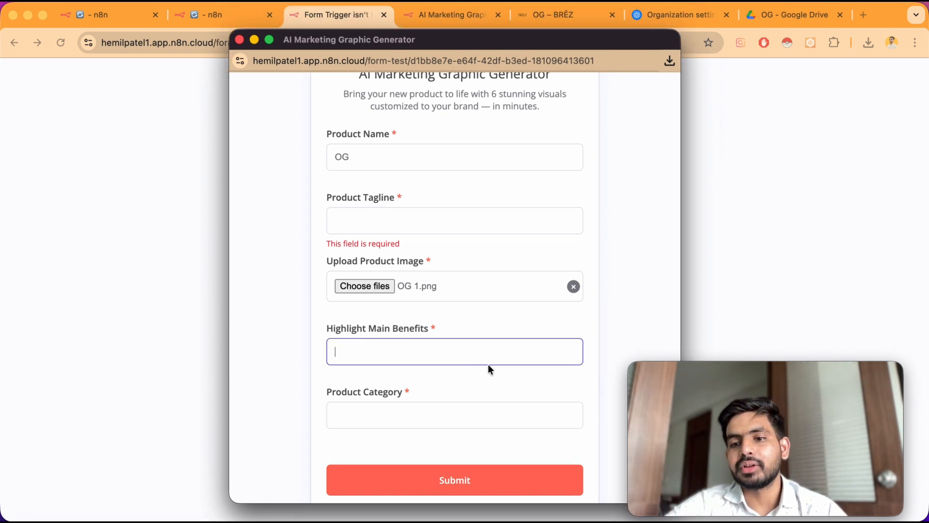
left_click(381, 416)
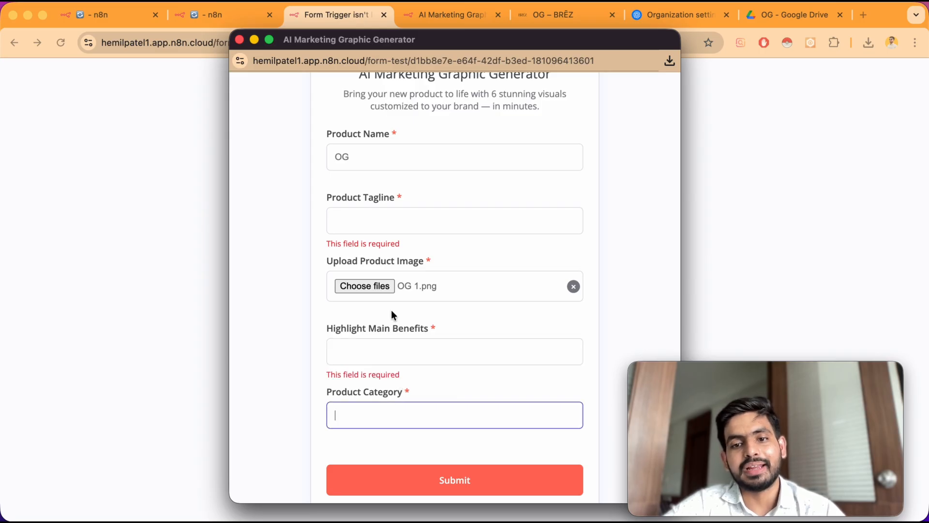
Copy the product page's tagline and paste it into the Product Tagline field as Experience euphoria, clarity & relaxation
left_click(575, 19)
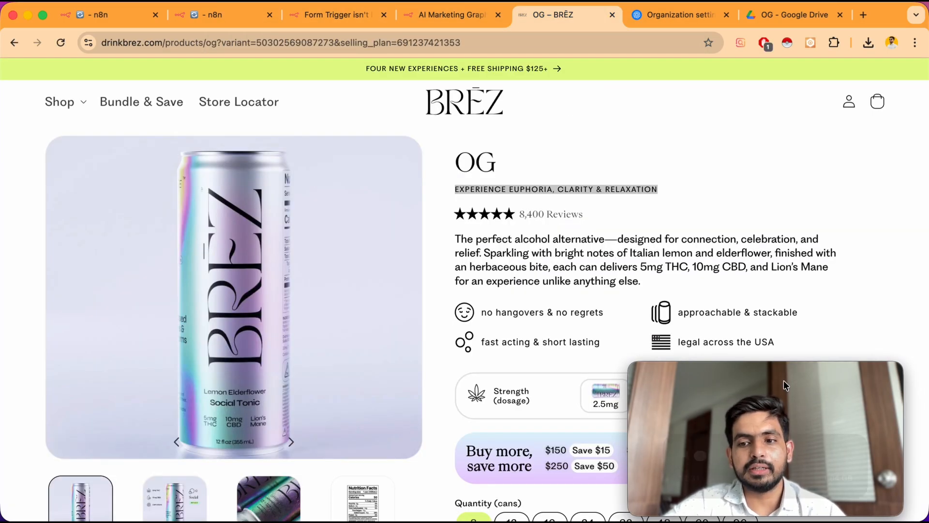
key("super+grave")
left_click(404, 226)
type("Experience euphoria, clarity & relaxation")
Copy the product description from the product page and paste it into Highlight Main Benefits
key("super+grave")
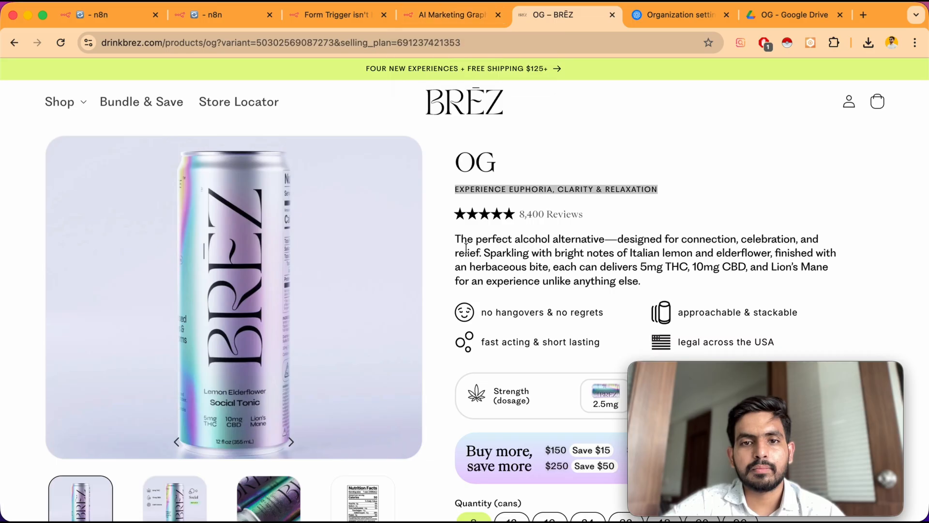
left_click_drag(467, 248, 772, 341)
key("super+grave")
left_click(387, 299)
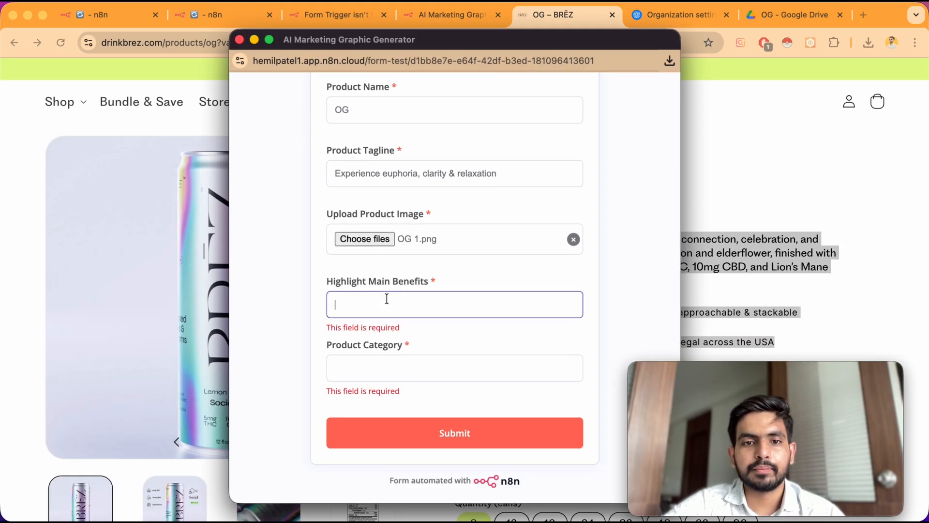
key("super+v")
Enter Beverage as the Product Category and submit the test form
key("Tab")
type("Beverage")
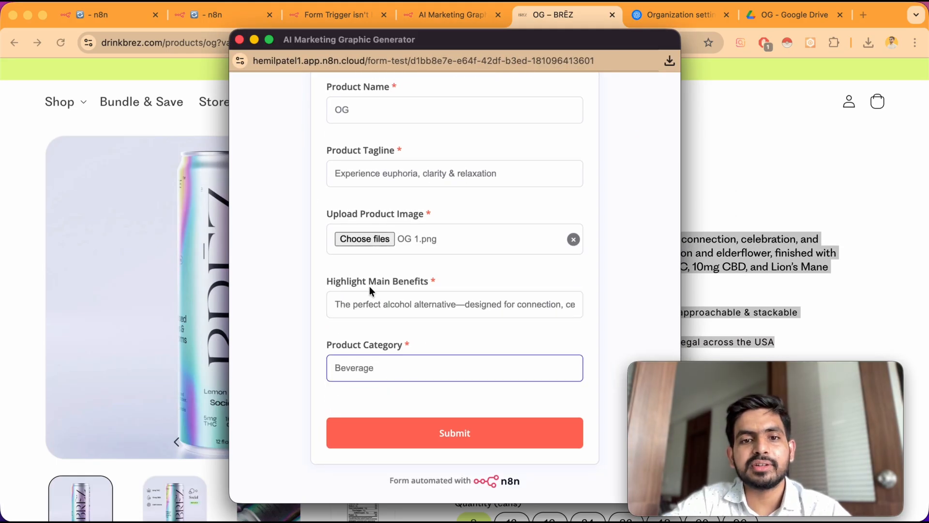
left_click(423, 428)
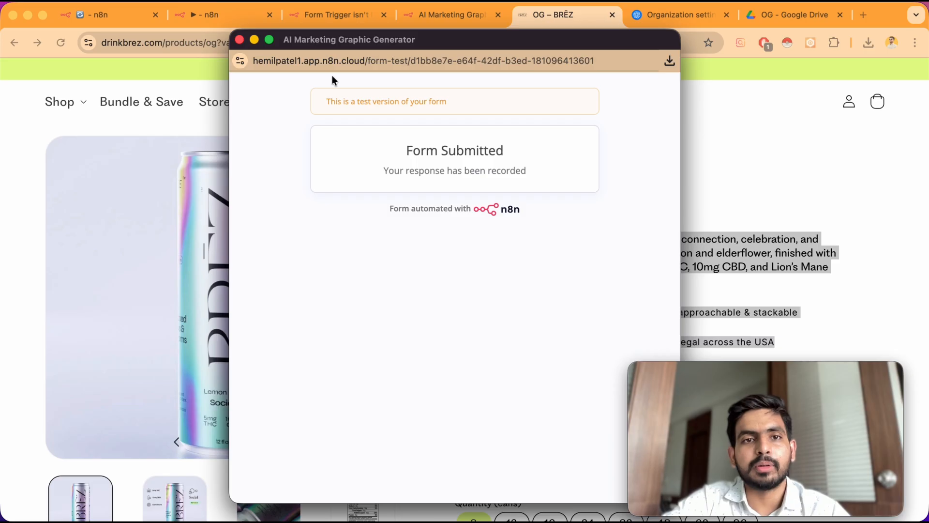
Close the test form window and open the form trigger node to inspect its output
left_click(240, 38)
left_click(211, 15)
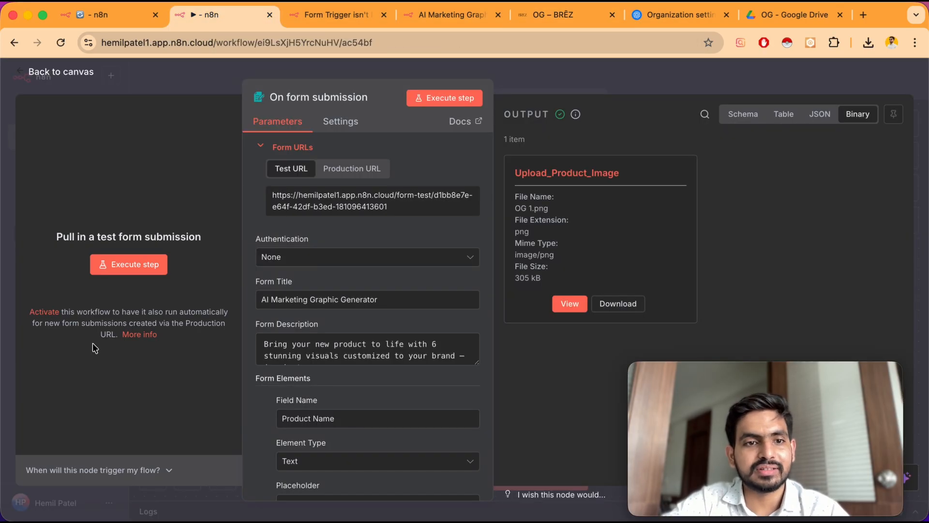
left_click(78, 79)
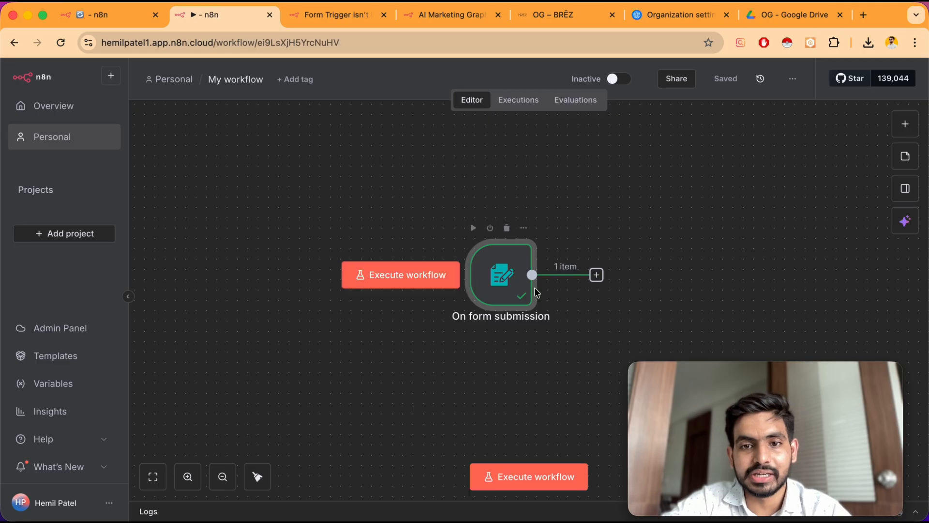
double_click(506, 291)
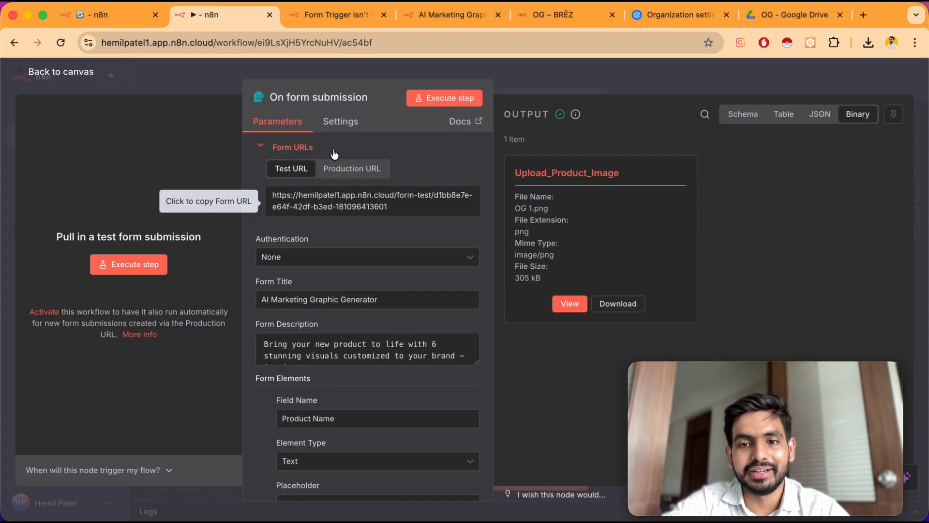
Review the BRĒZ OG product page details
left_click(538, 23)
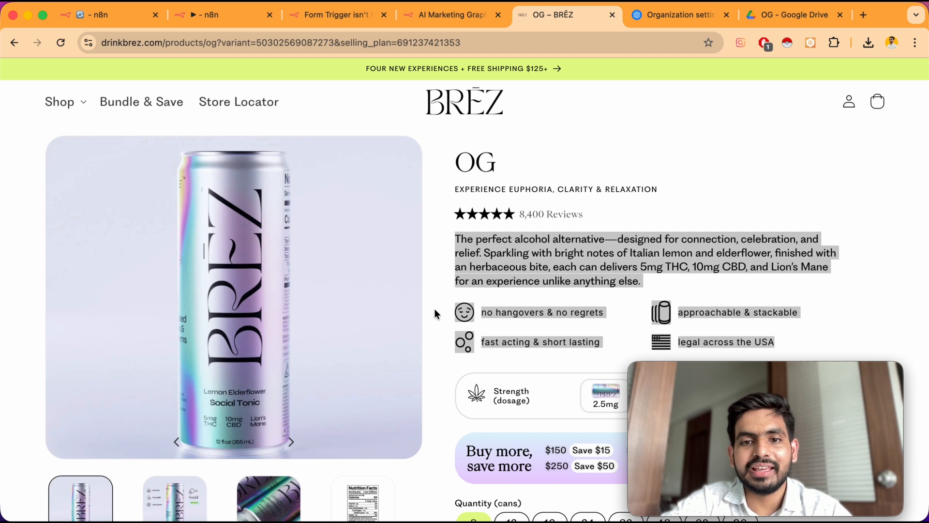
scroll(495, 218, "up", 1)
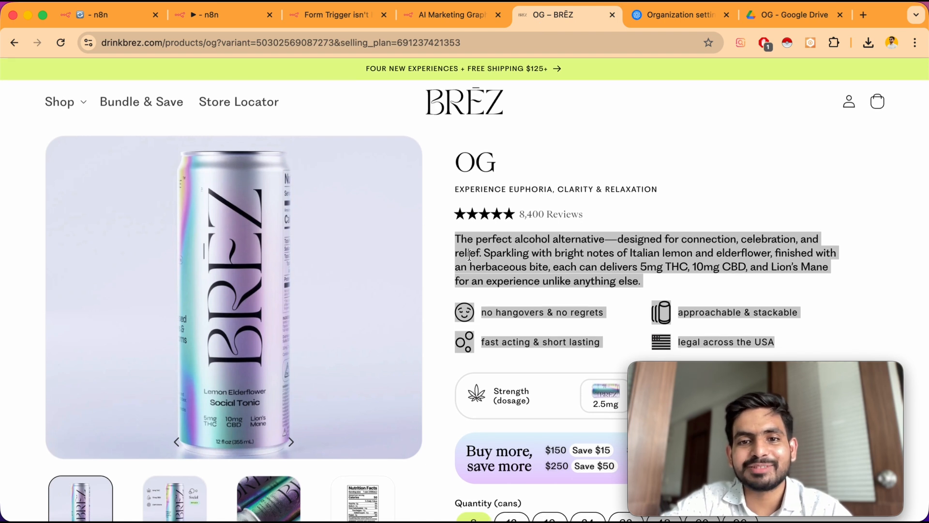
left_click(503, 267)
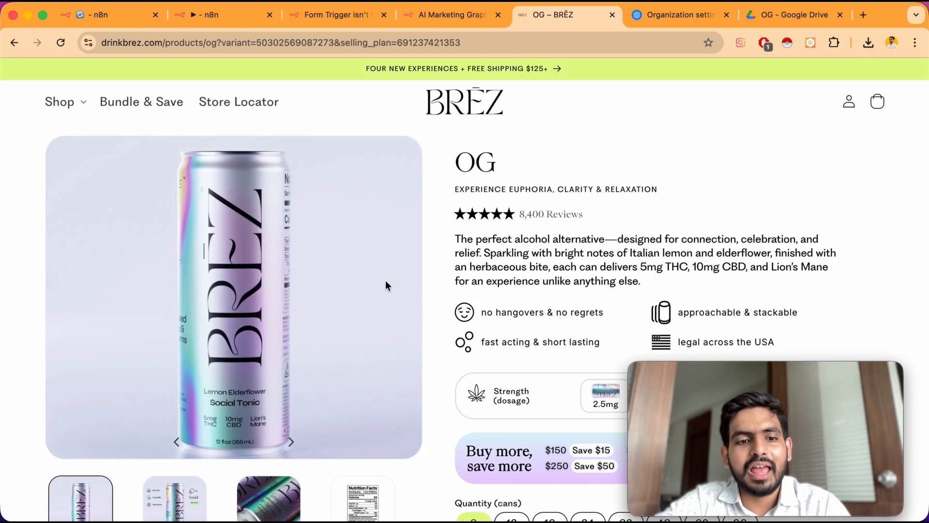
scroll(522, 240, "down", 5)
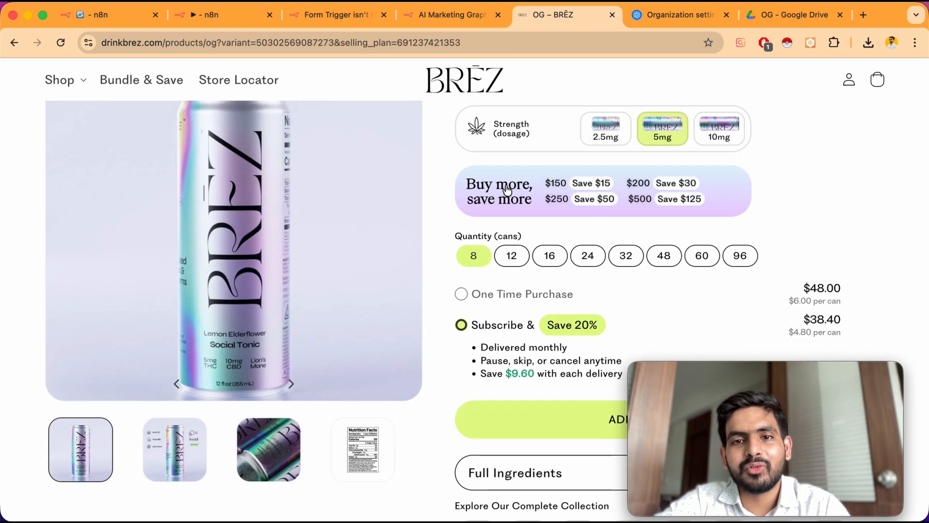
scroll(507, 189, "up", 5)
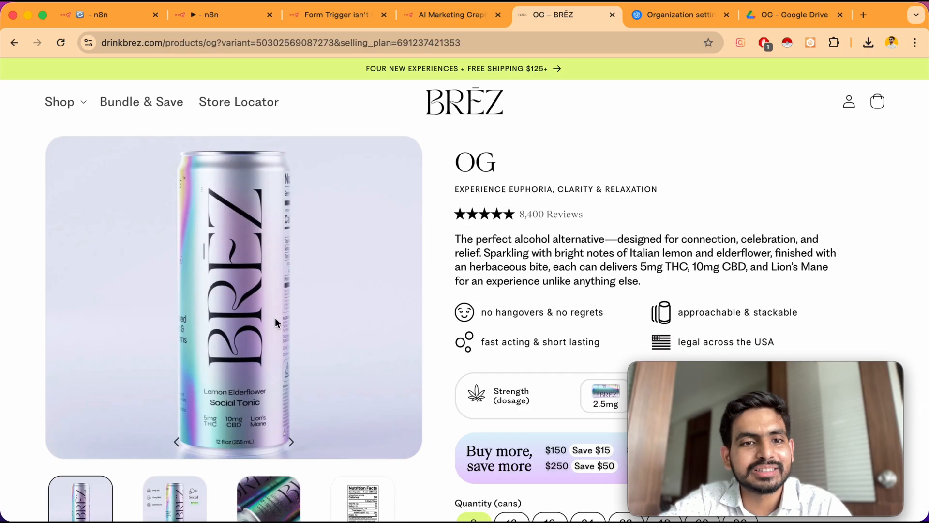
Return to the workflow and add an Edit Fields (Set) node after the form trigger
left_click(201, 19)
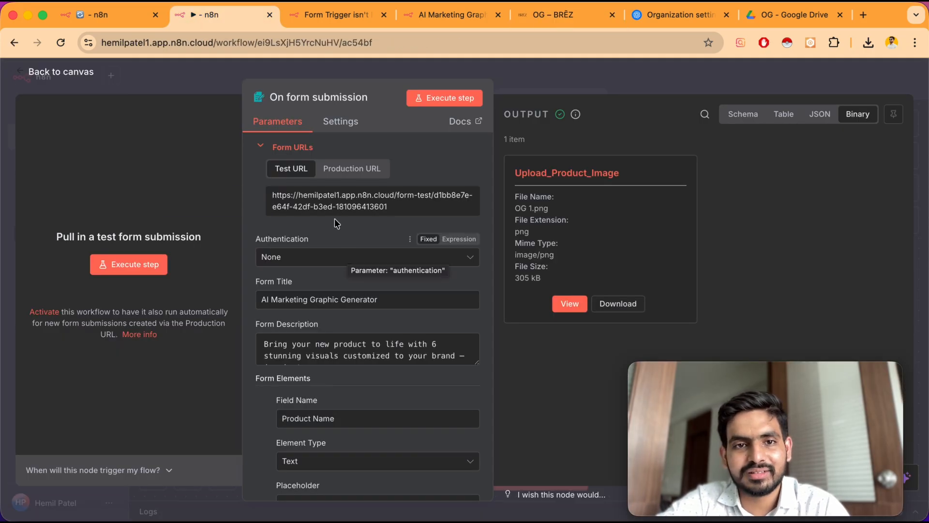
key("Escape")
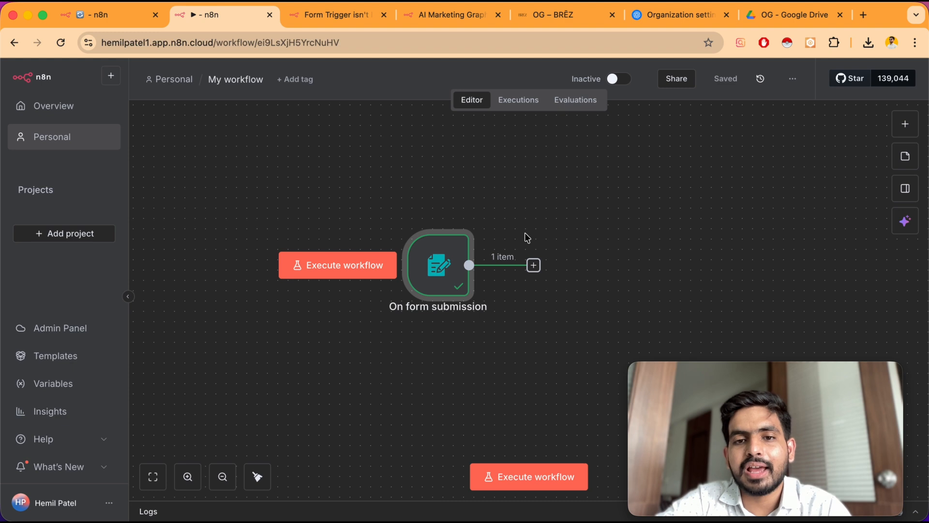
left_click(533, 265)
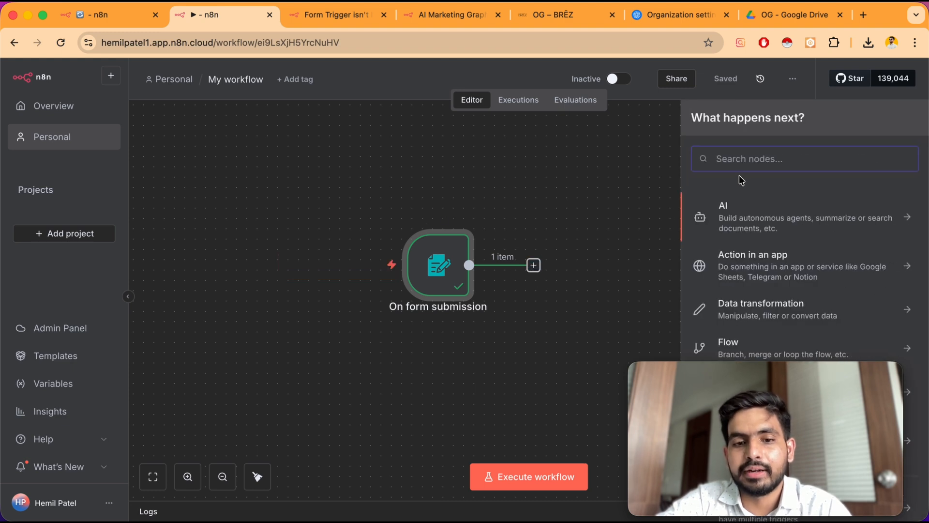
type("set")
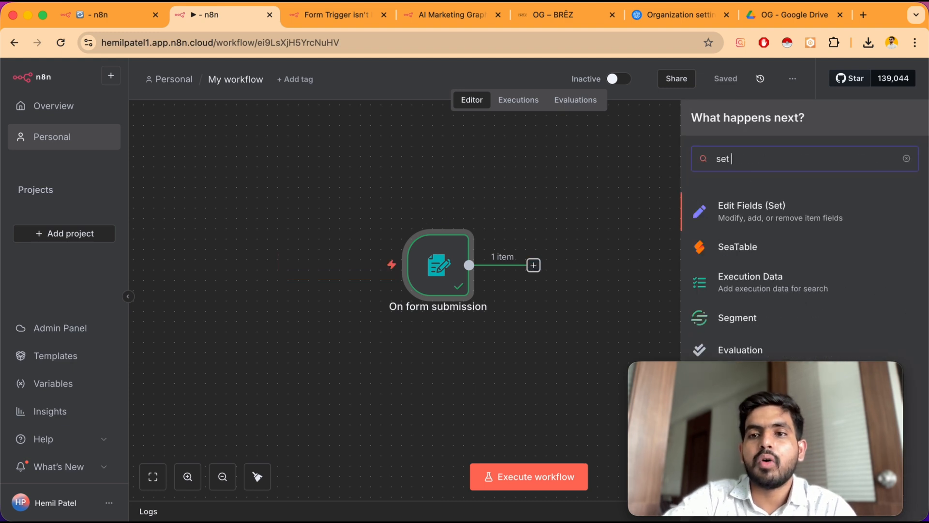
left_click(779, 205)
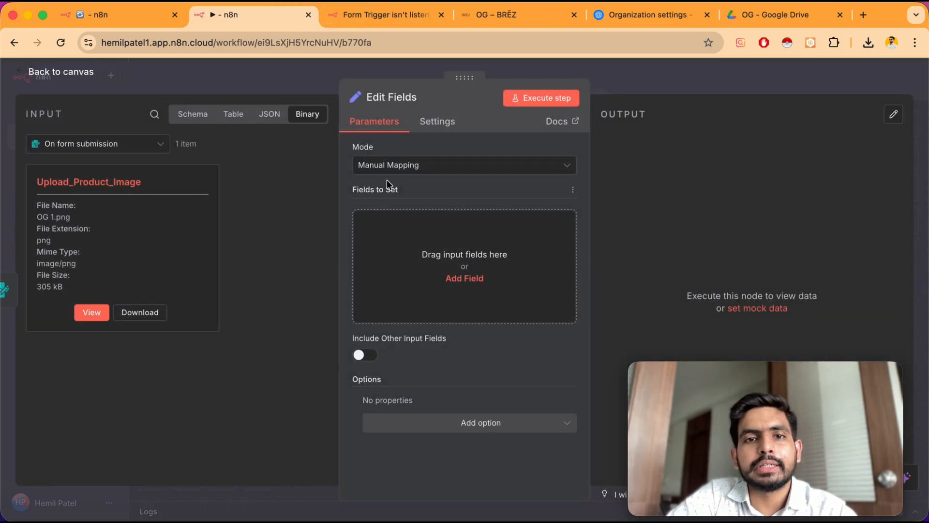
Switch the Edit Fields mode to JSON and replace the sample JSON with the pasted BREZ brand and OG product details
left_click(424, 167)
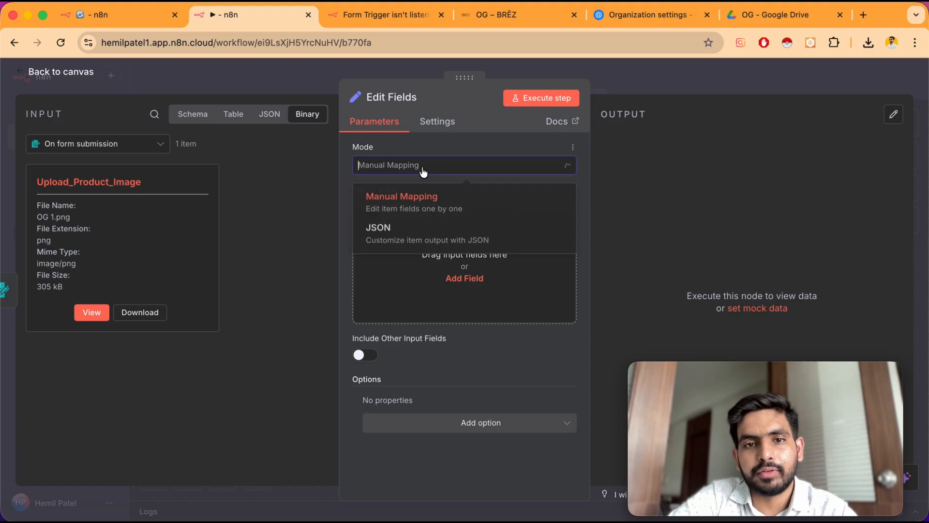
left_click(408, 242)
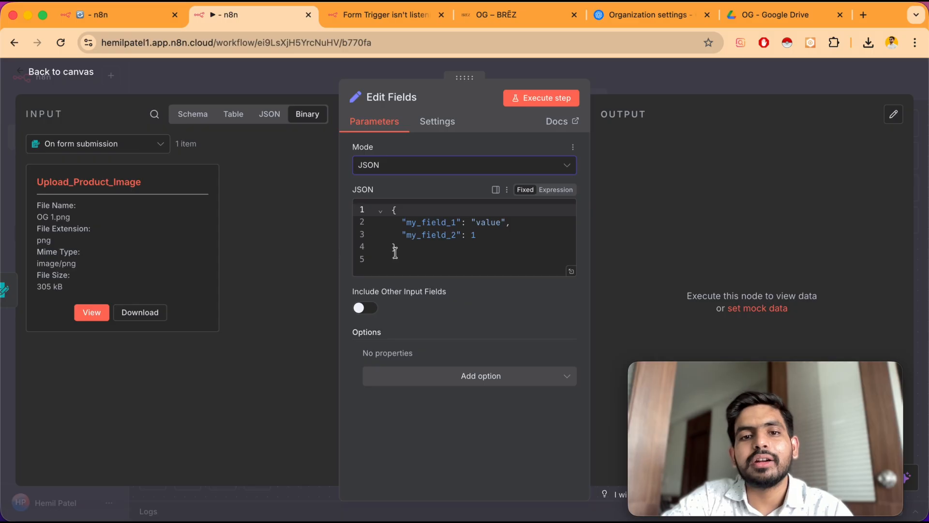
left_click(394, 257)
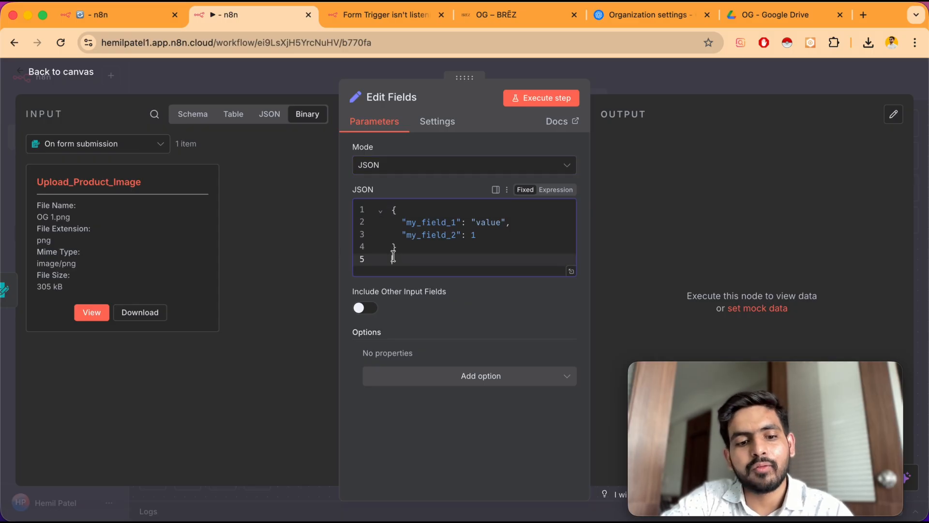
left_click_drag(394, 257, 390, 206)
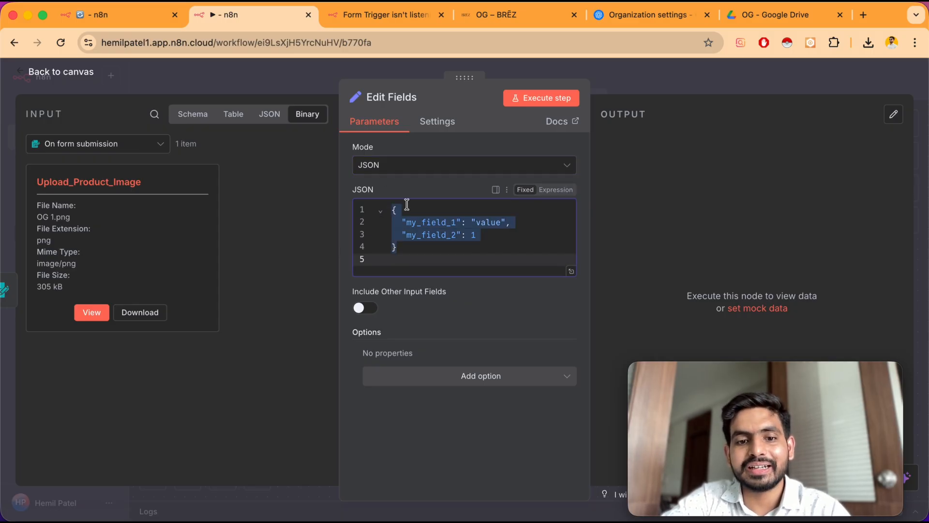
key("super+v")
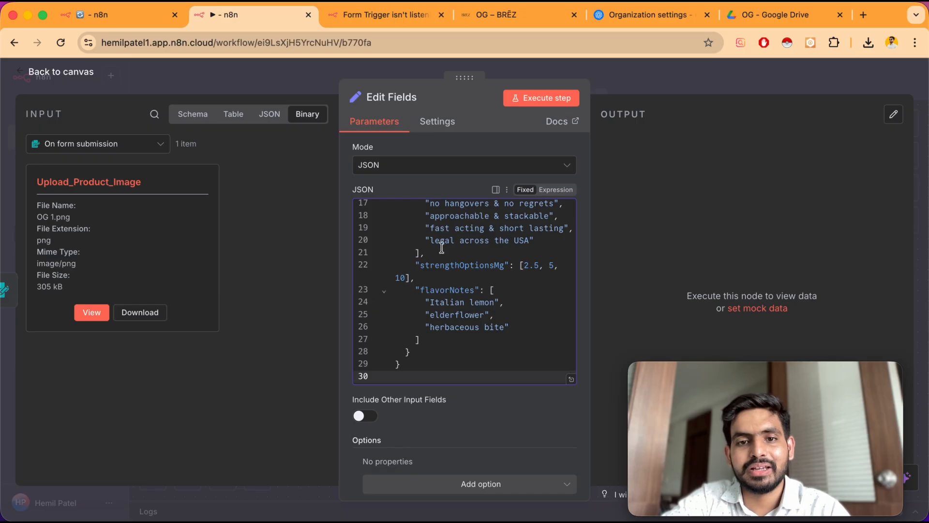
Scroll through the pasted JSON to review the brand style fields and OG product data
scroll(442, 248, "up", 5)
scroll(442, 248, "up", 5)
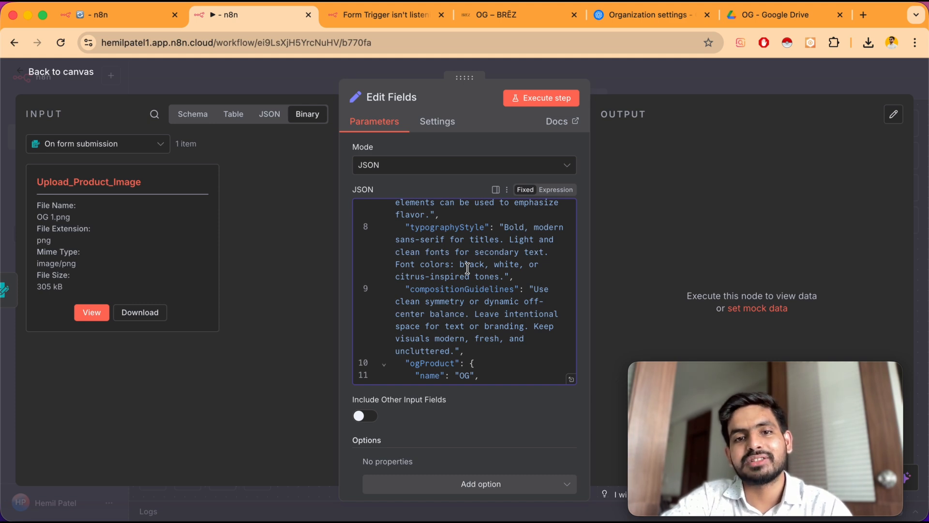
scroll(468, 267, "up", 2)
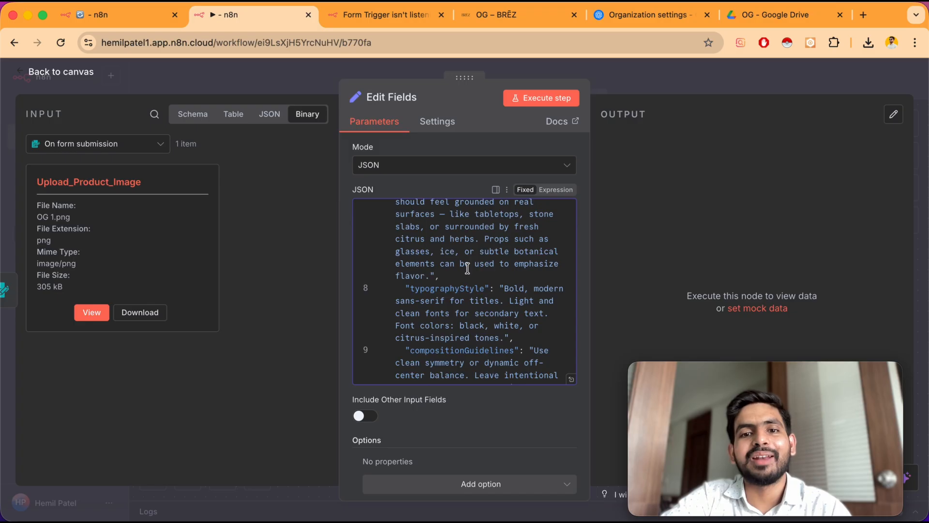
scroll(435, 296, "down", 10)
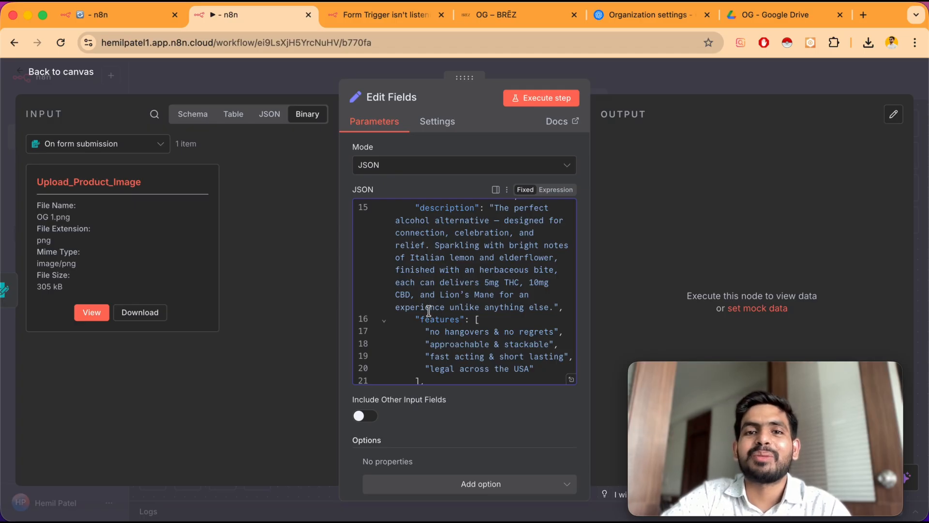
scroll(429, 311, "up", 15)
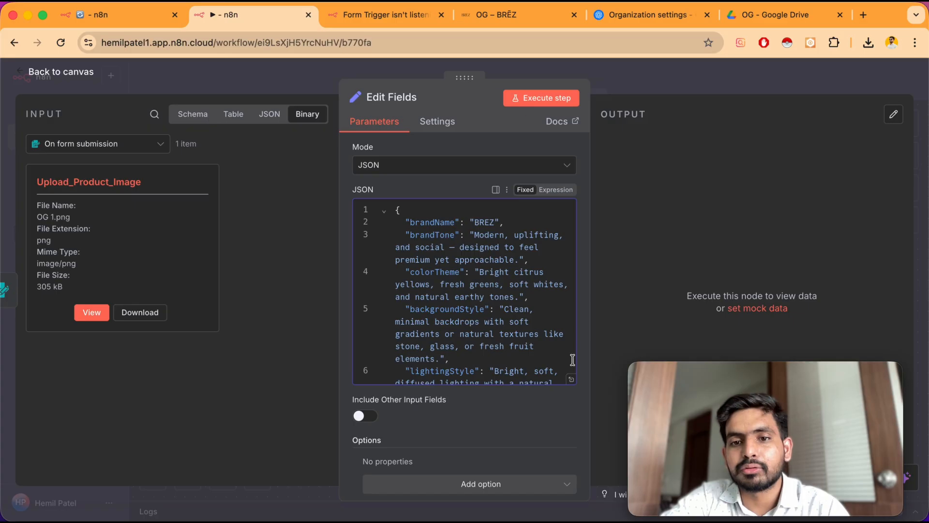
scroll(519, 335, "down", 8)
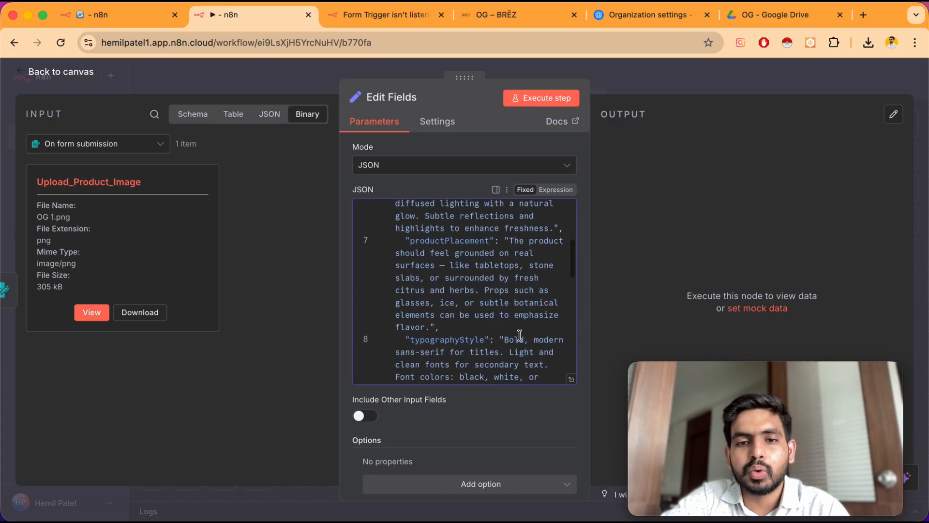
scroll(518, 341, "down", 5)
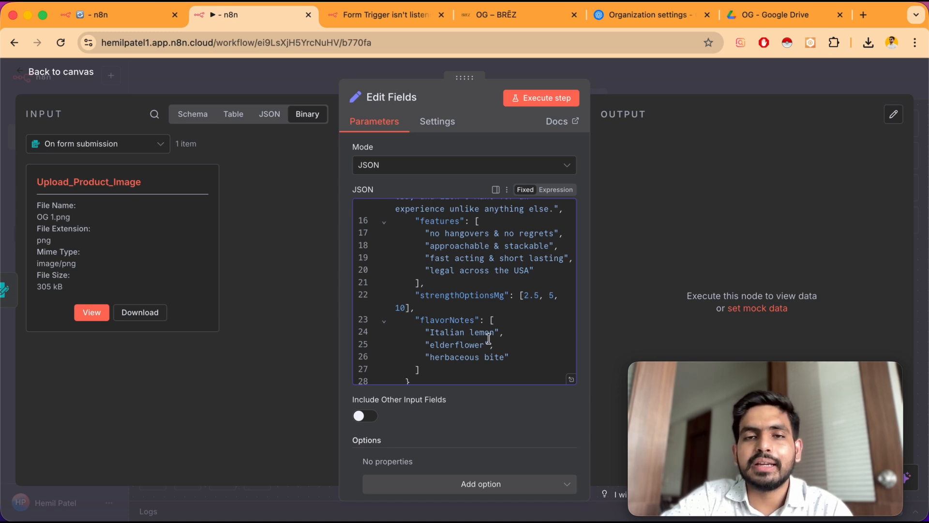
scroll(489, 339, "down", 1)
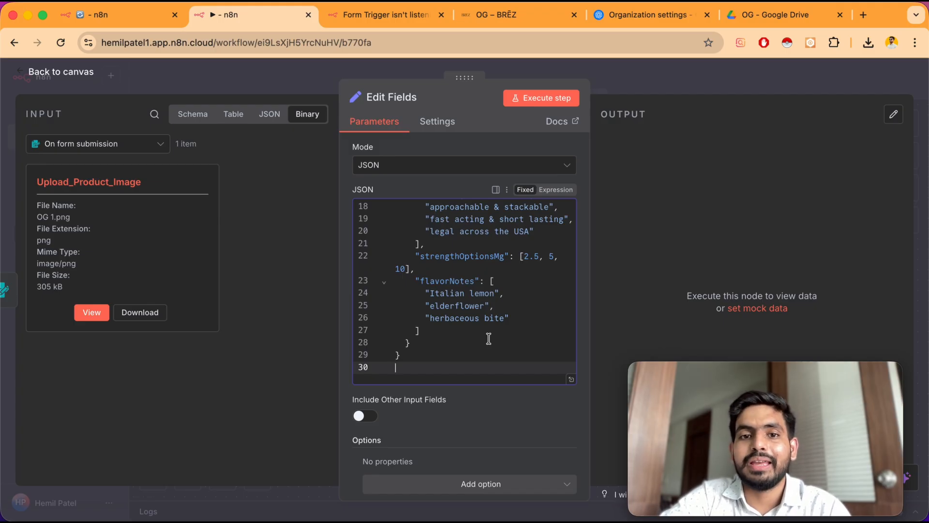
Reopen the Edit Fields node from the canvas and execute it
left_click(58, 73)
mouse_move(312, 263)
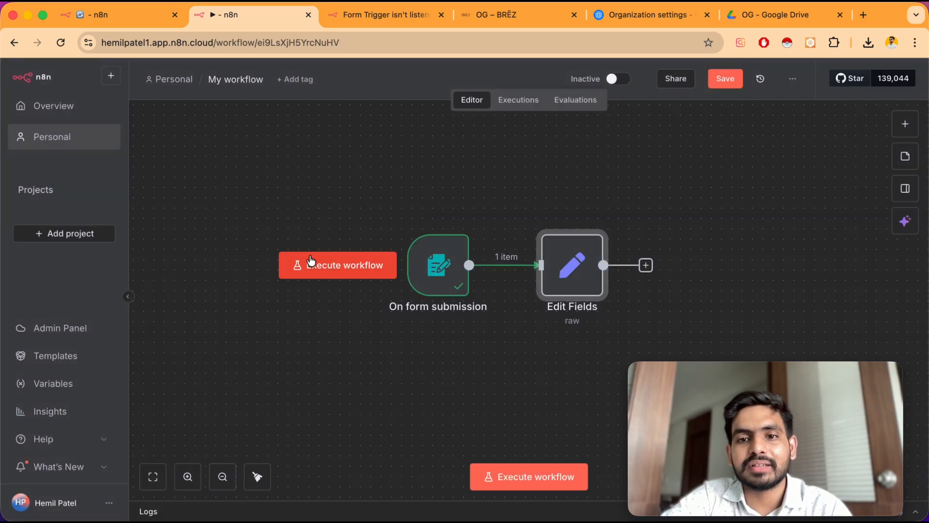
scroll(311, 262, "right", 3)
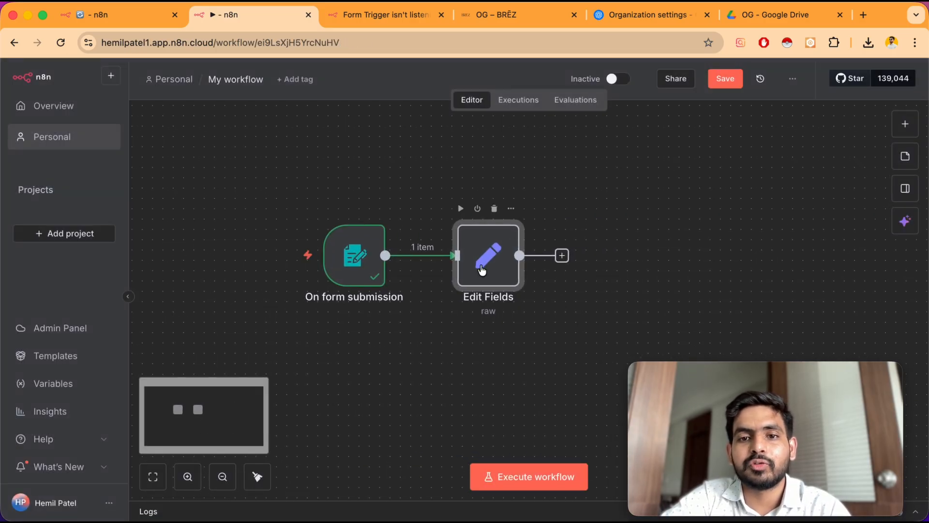
double_click(481, 266)
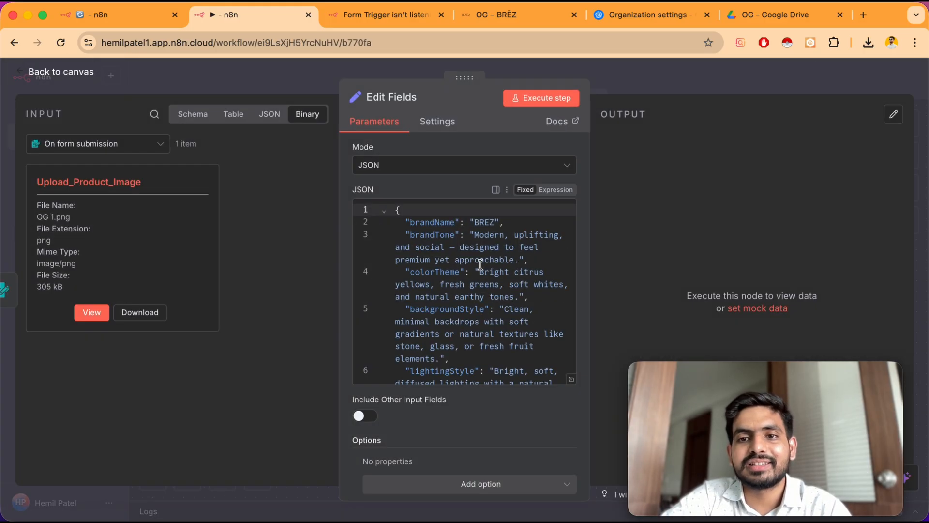
left_click(544, 94)
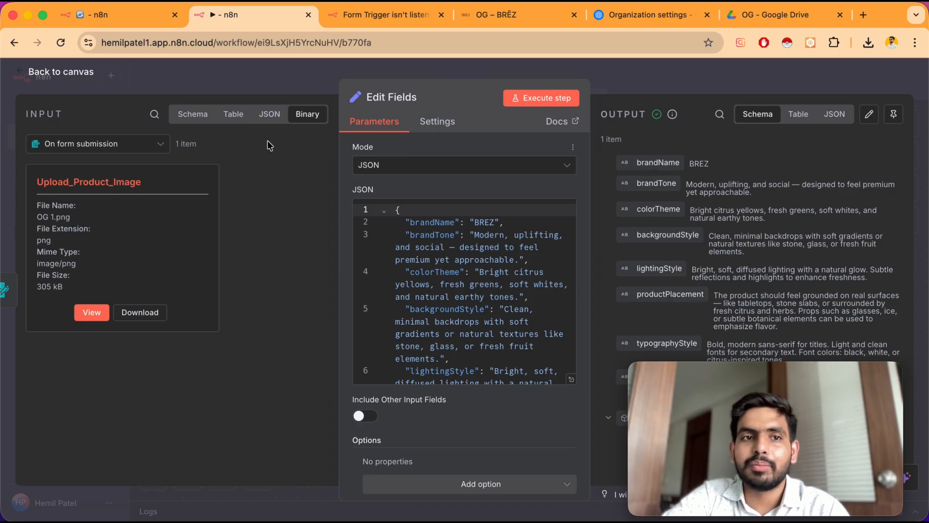
Add an AI Agent node after the Edit Fields node
left_click(84, 73)
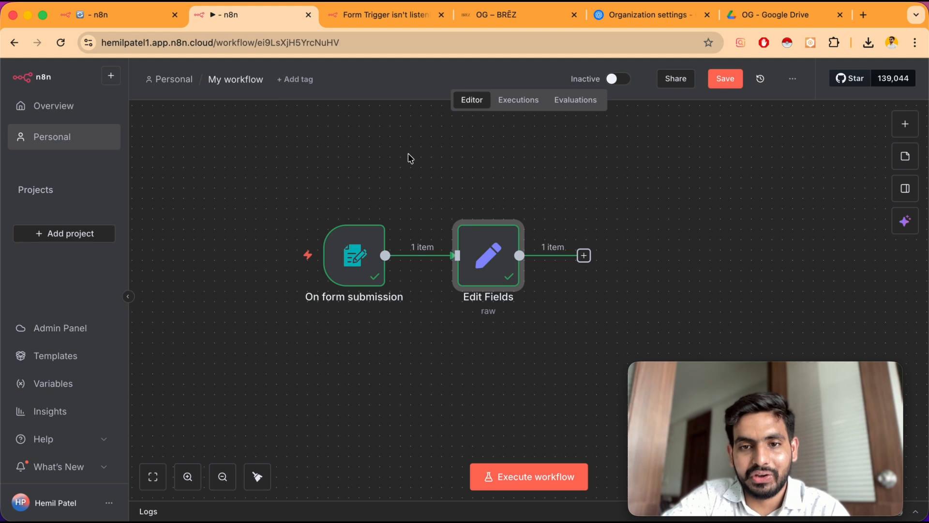
scroll(408, 152, "right", 2)
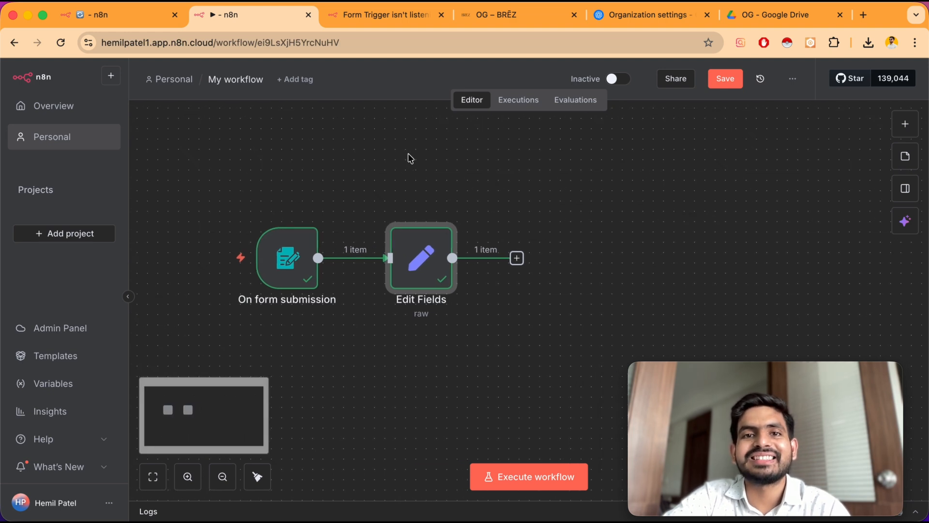
left_click(517, 259)
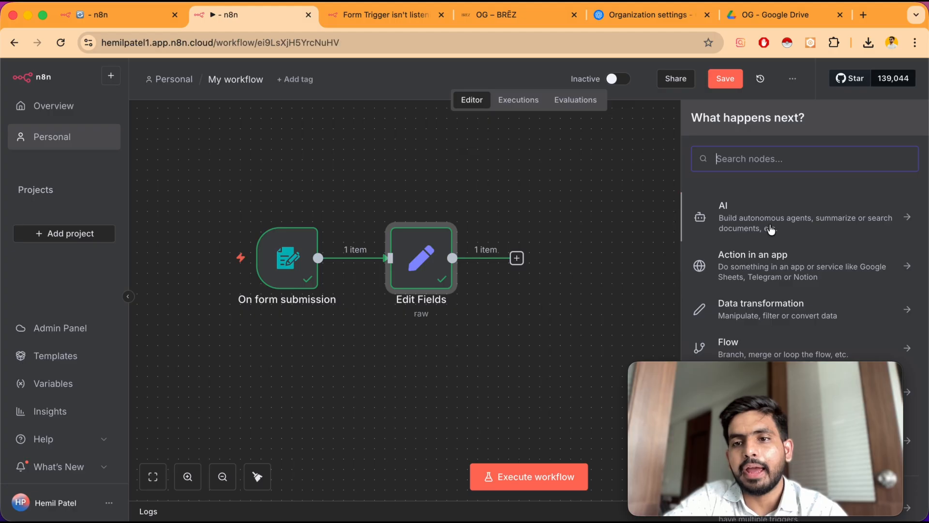
left_click(791, 222)
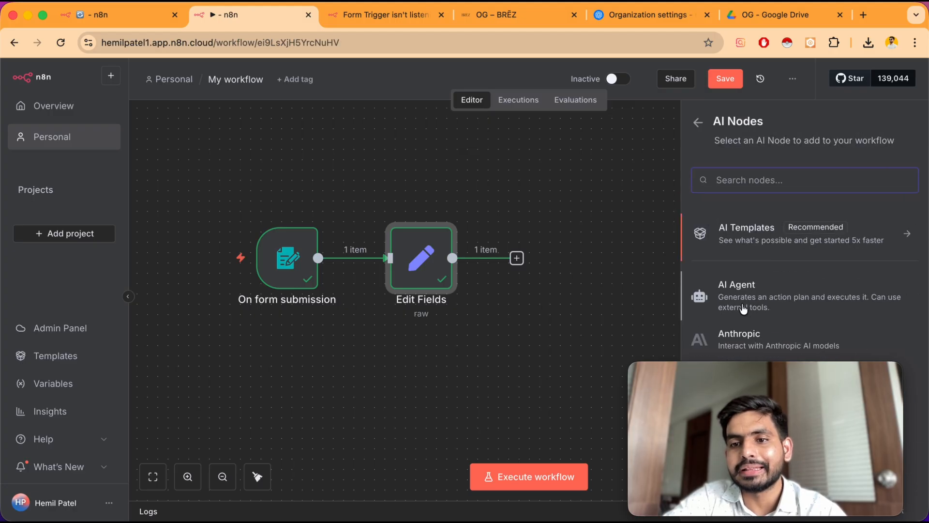
scroll(745, 276, "down", 1)
left_click(752, 268)
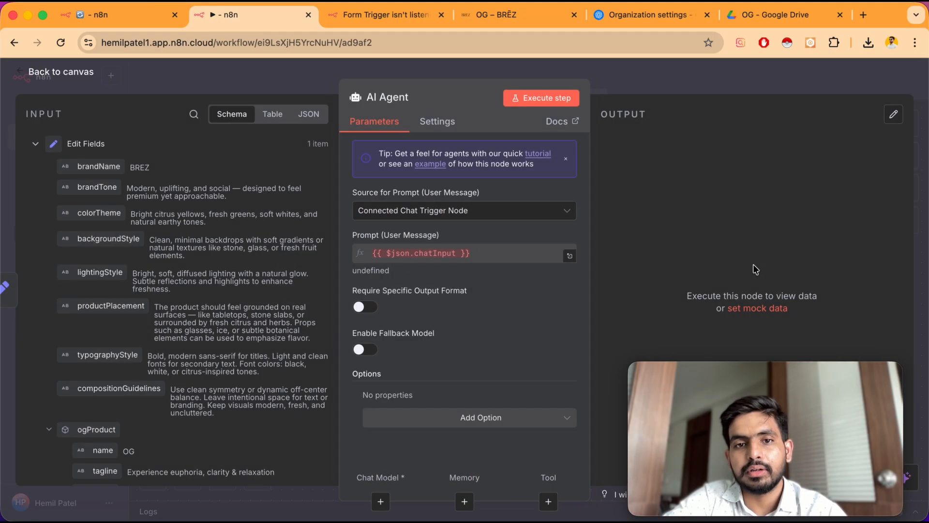
Set the agent's prompt source to Define below and add the System Message option
left_click(439, 215)
left_click(426, 288)
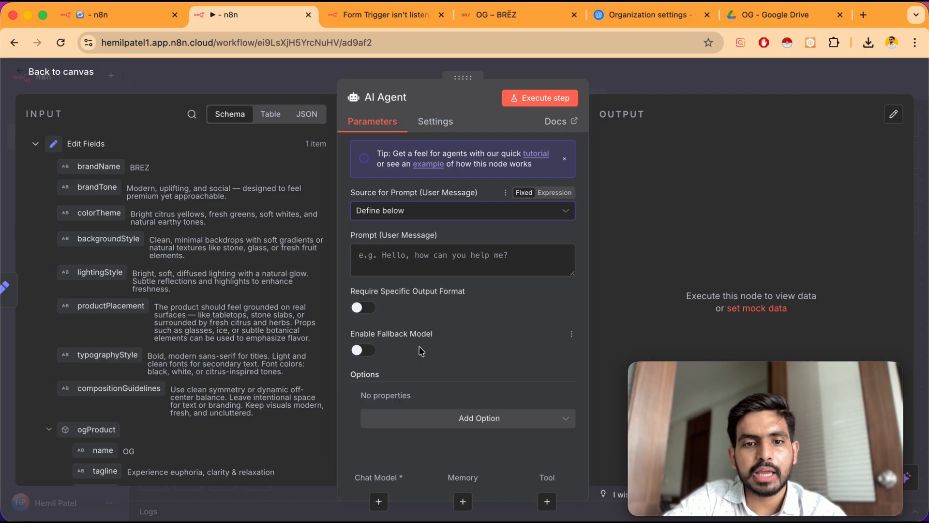
left_click(431, 417)
left_click(423, 281)
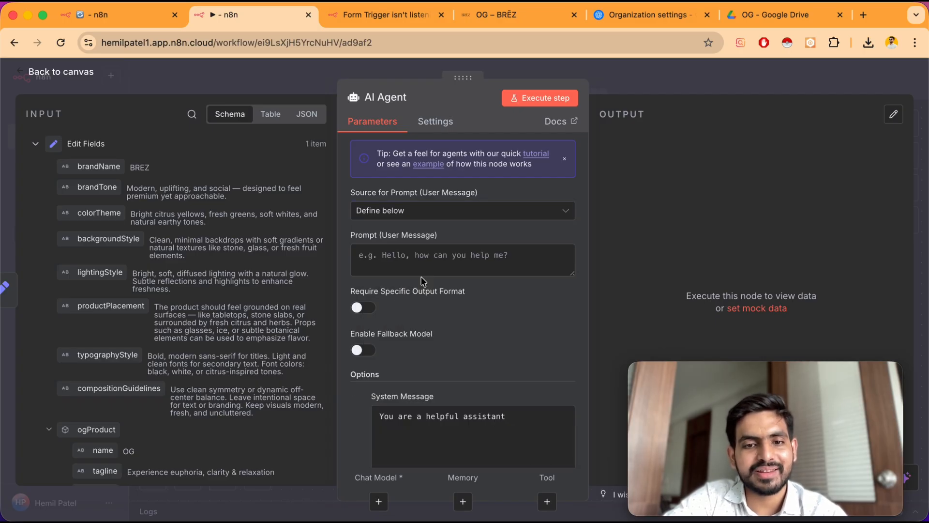
Replace the default system message with the pasted image-prompt instructions containing brand and product JSON
scroll(432, 428, "down", 2)
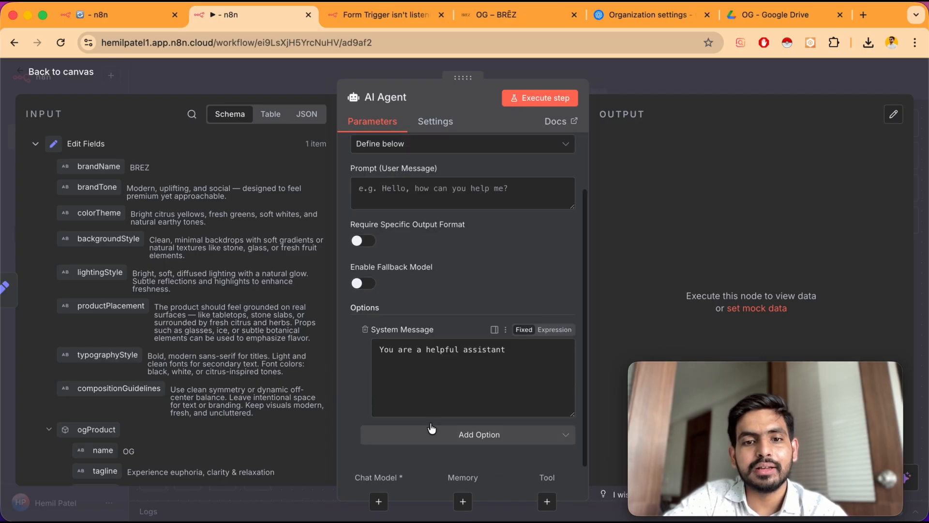
triple_click(429, 349)
key("super+v")
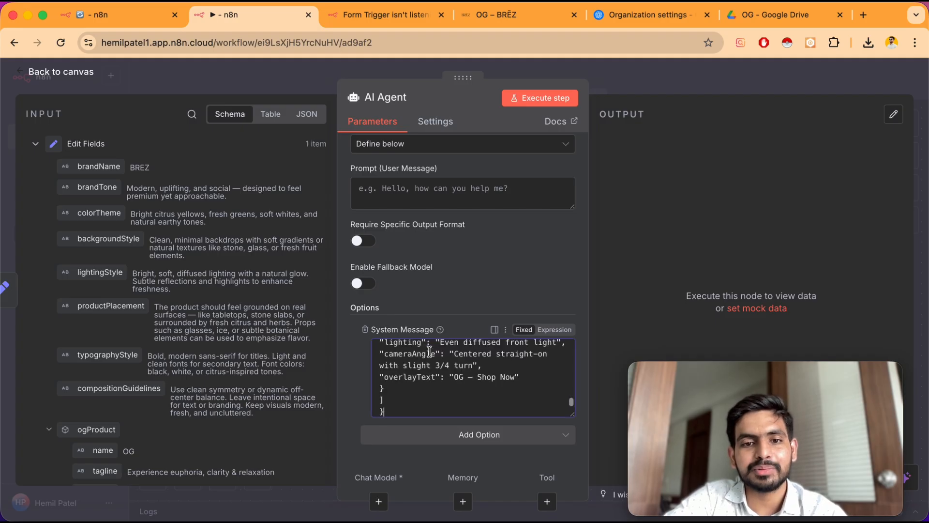
scroll(430, 358, "up", 10)
scroll(430, 358, "down", 3)
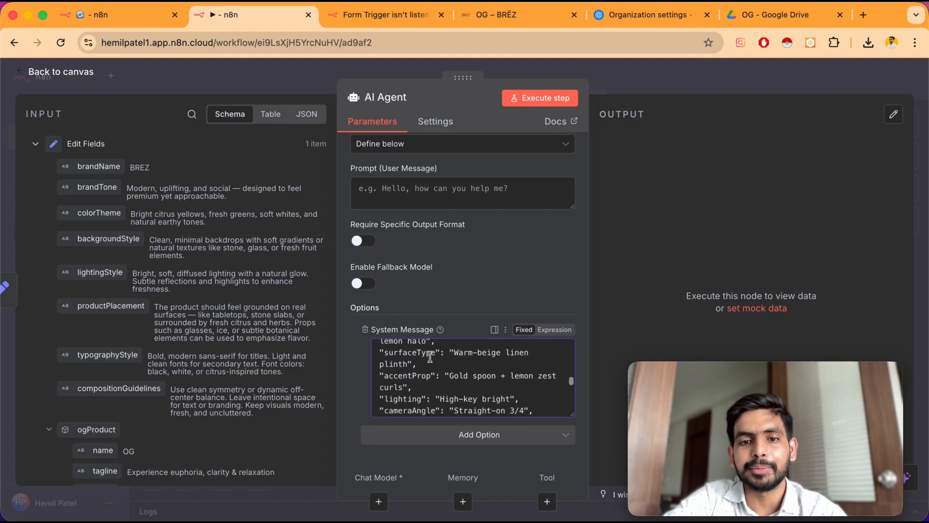
scroll(430, 357, "up", 8)
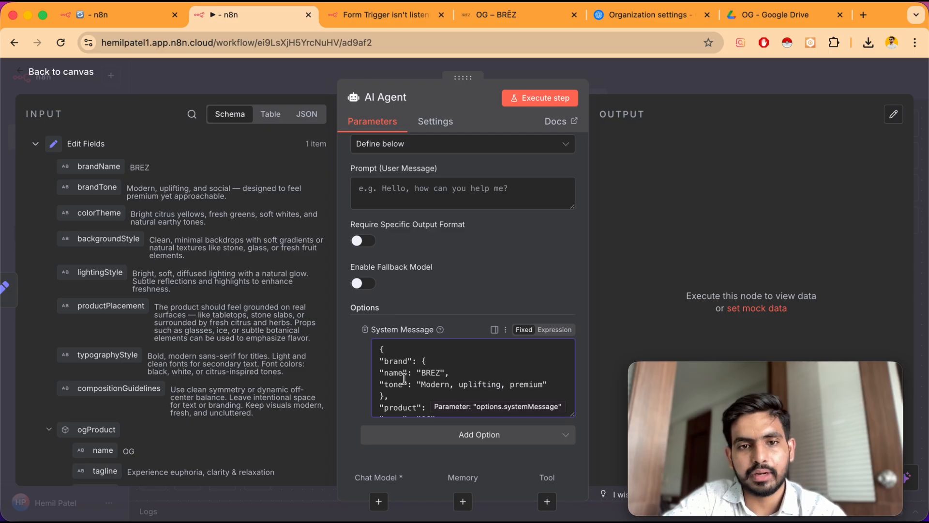
Paste a user prompt mapping Product Name, Tagline, Brand Name and Tone from the form and Edit Fields nodes
scroll(389, 247, "up", 3)
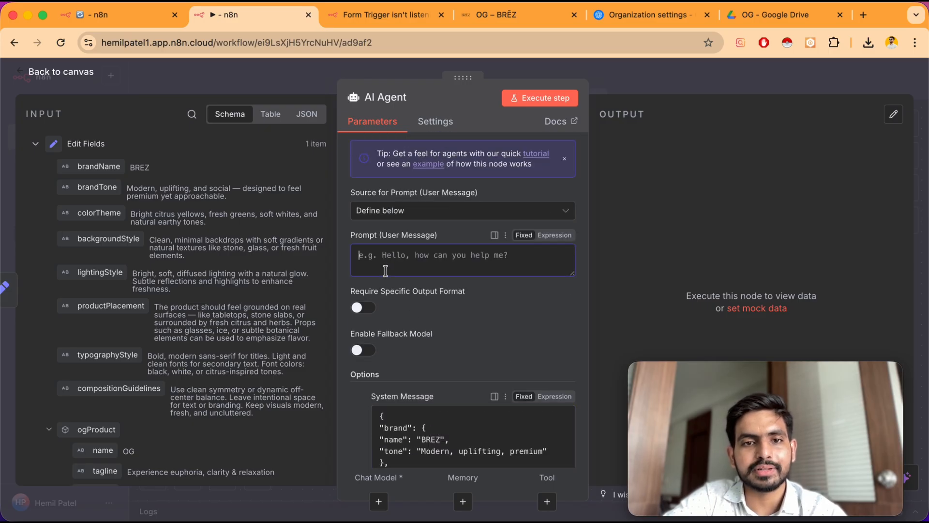
key("super+v")
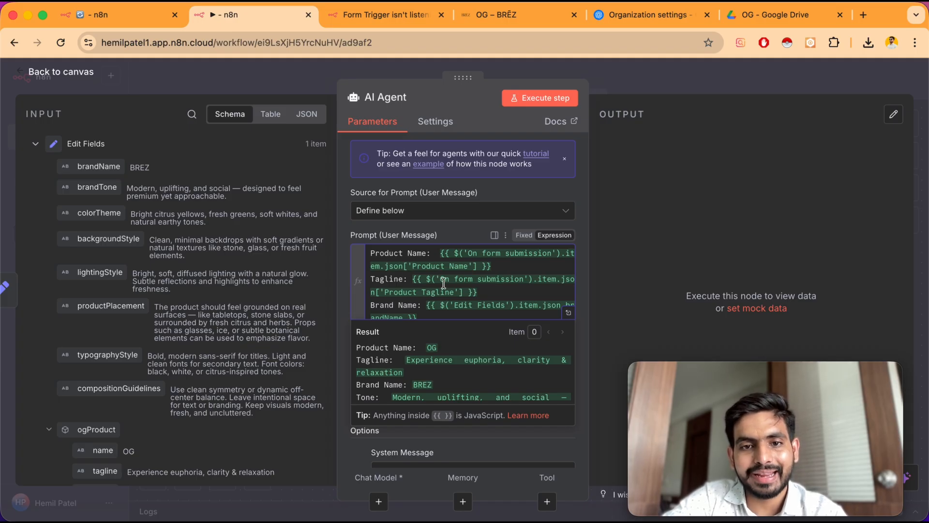
scroll(433, 285, "down", 1)
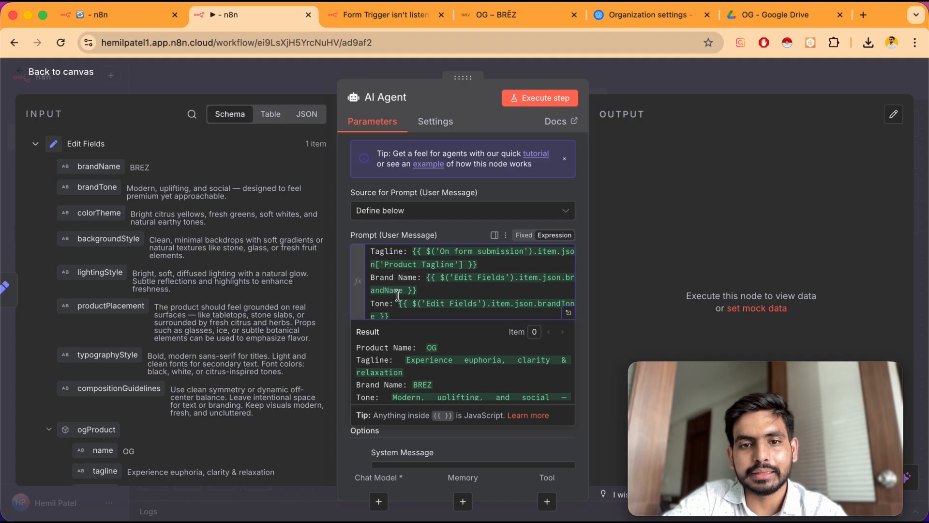
Remap the prompt's Product Name and Tagline expressions to the On form submission Product Name and Product Tagline fields
scroll(424, 287, "up", 1)
left_click(436, 265)
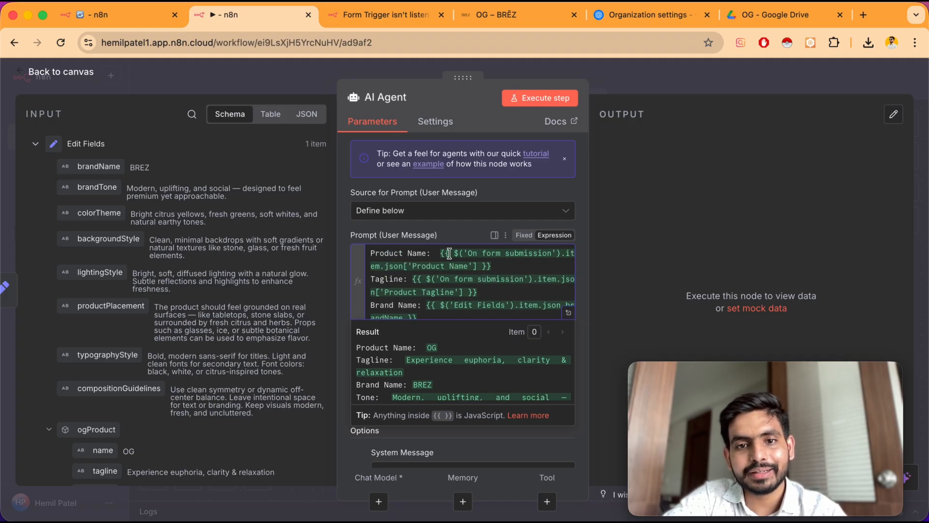
left_click_drag(439, 251, 496, 266)
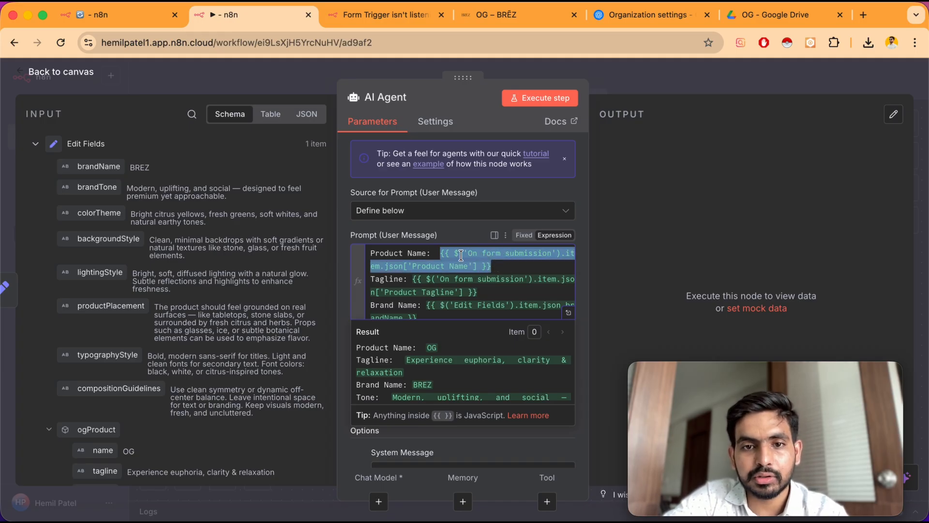
key("BackSpace")
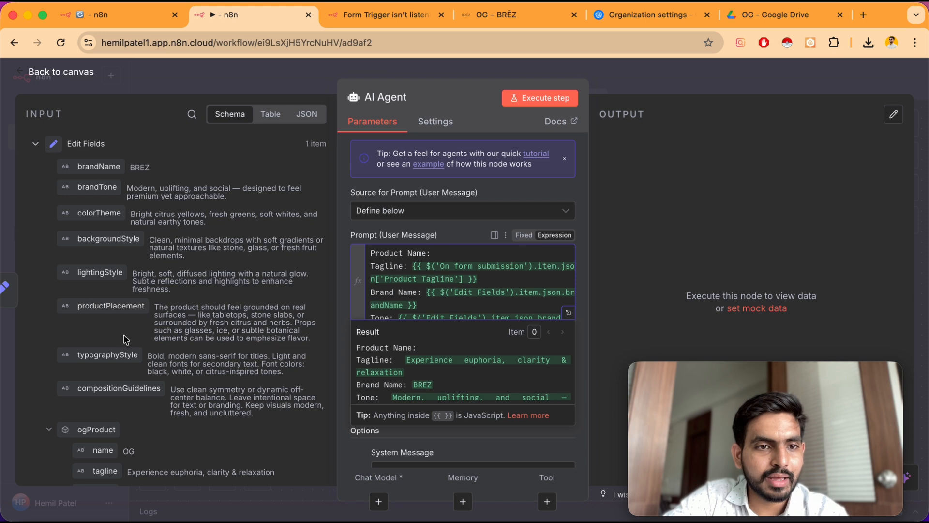
scroll(124, 323, "down", 10)
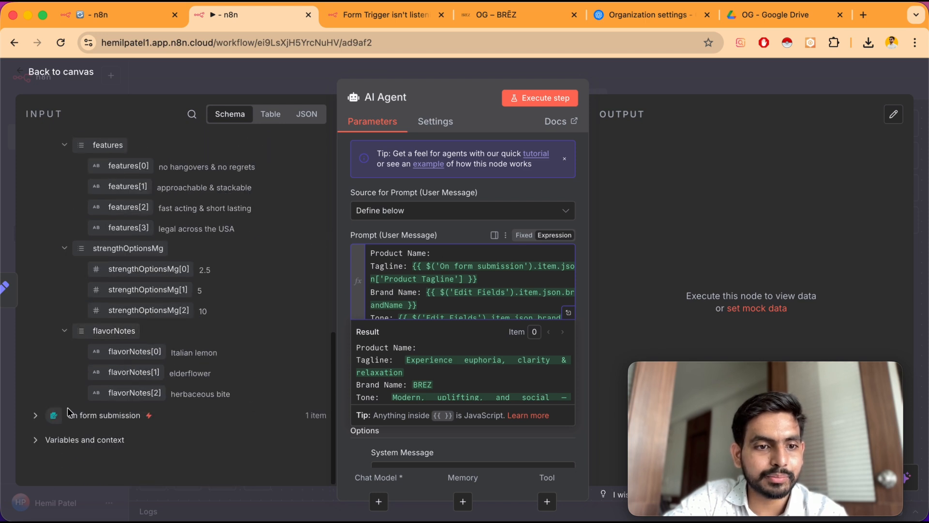
left_click(38, 415)
scroll(97, 339, "down", 5)
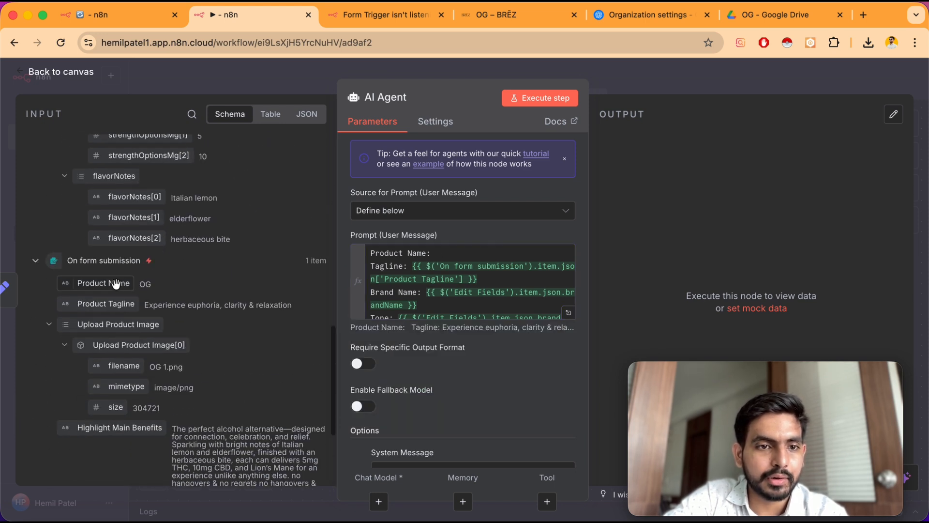
left_click_drag(116, 283, 458, 257)
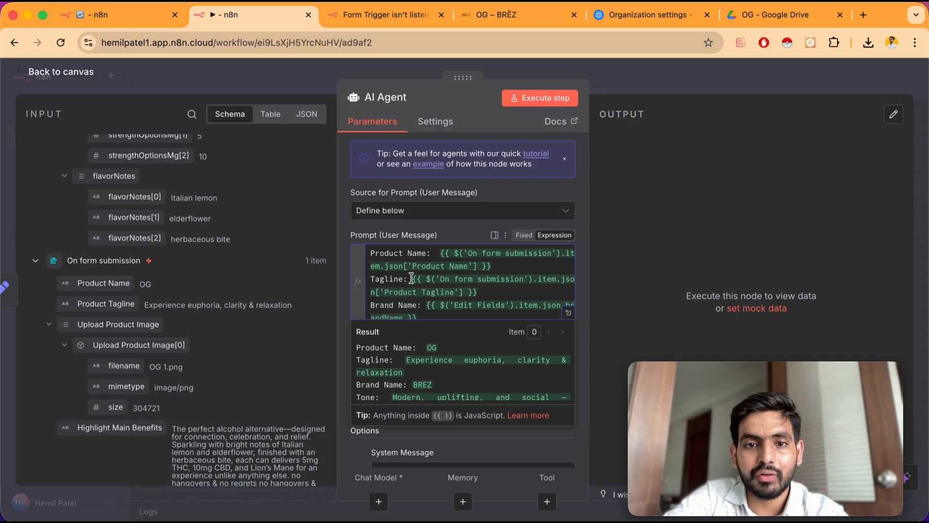
left_click_drag(408, 278, 491, 290)
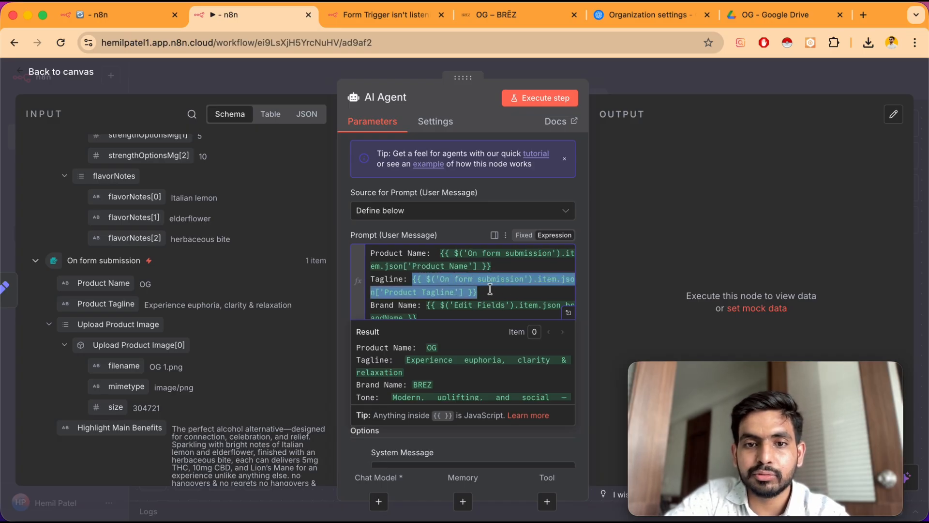
key("BackSpace")
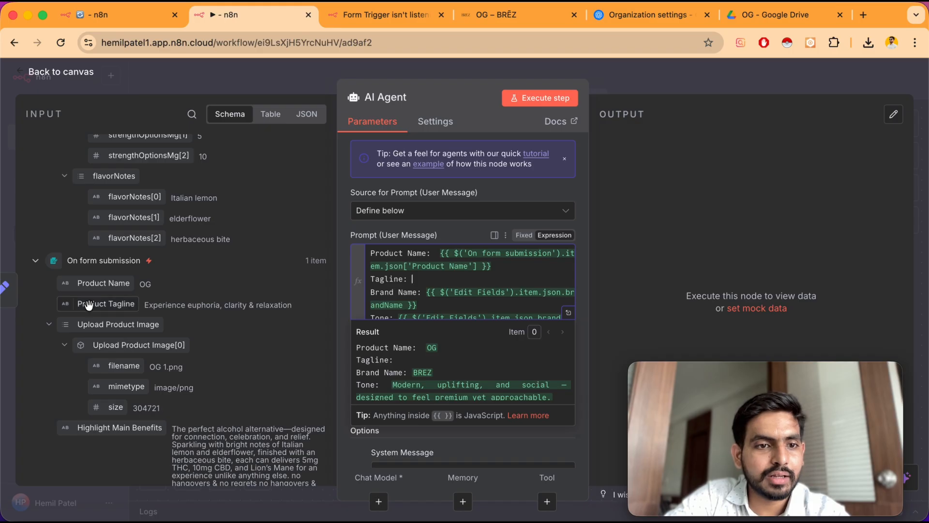
left_click_drag(108, 303, 418, 279)
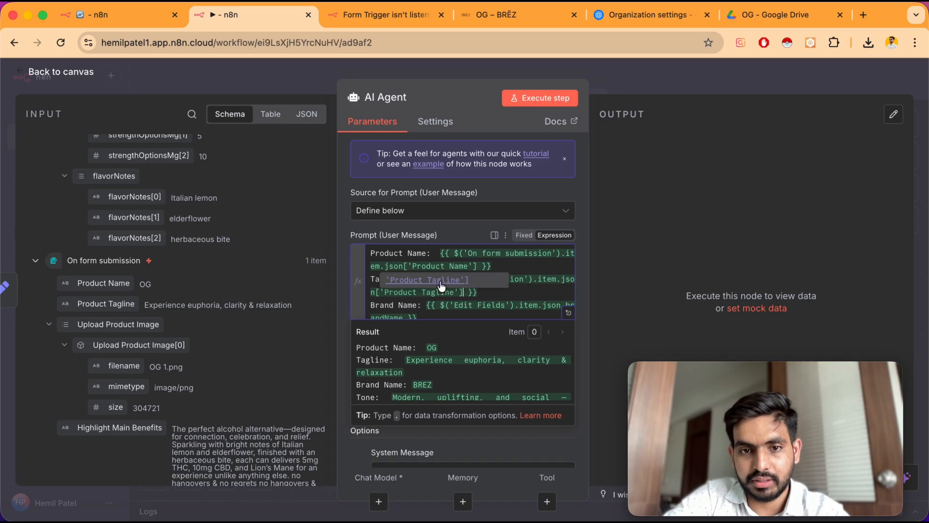
Review the prompt and system message, then enable Require Specific Output Format on the AI Agent
scroll(428, 314, "down", 3)
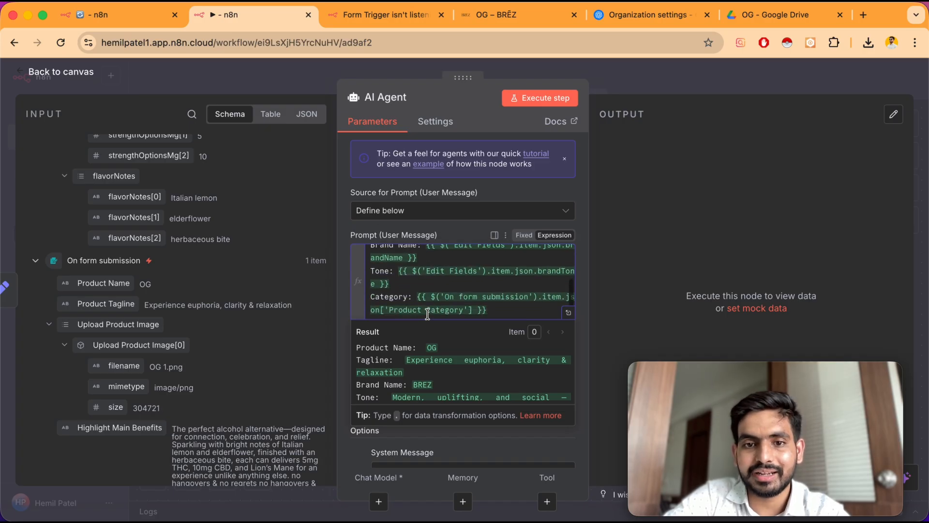
left_click(494, 310)
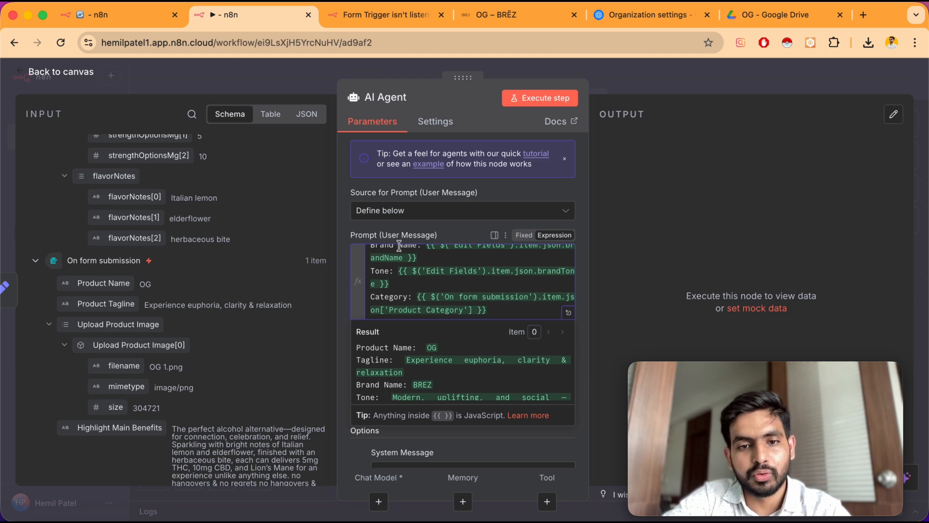
left_click(344, 279)
scroll(353, 310, "down", 2)
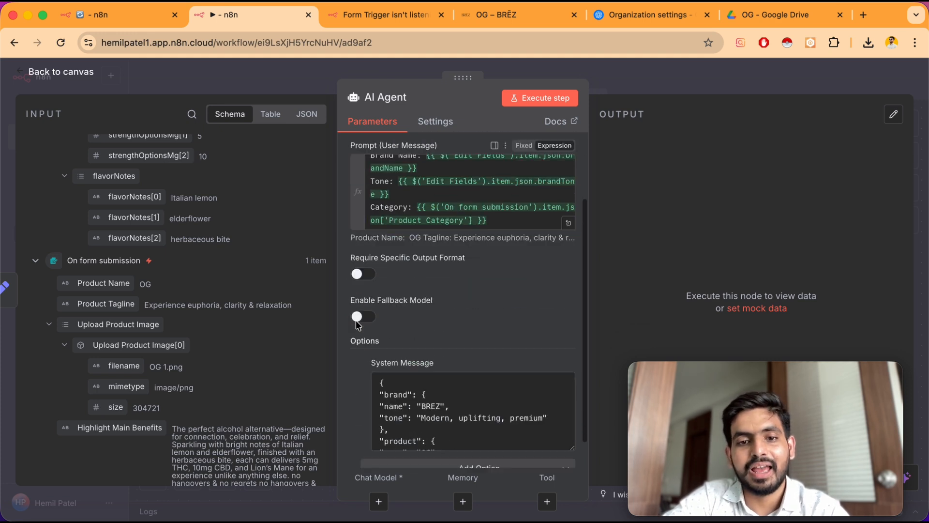
scroll(356, 320, "down", 1)
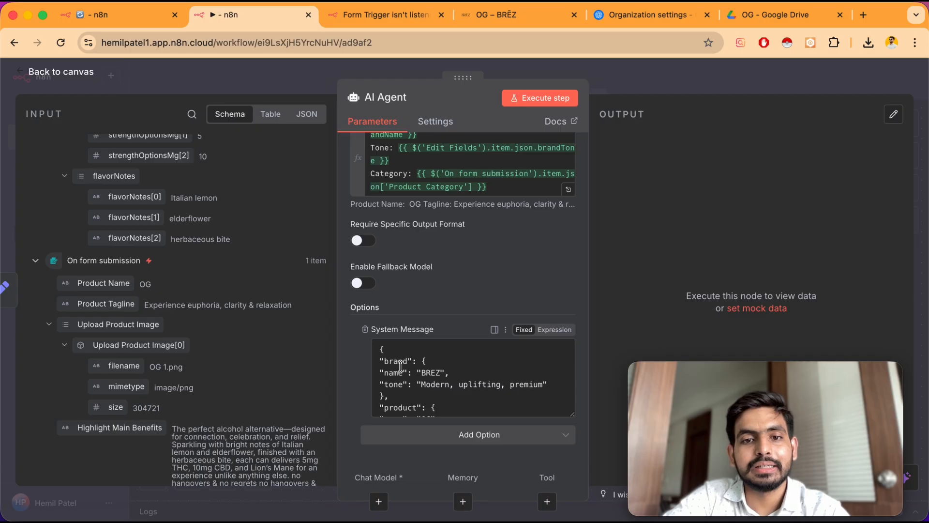
scroll(371, 284, "up", 1)
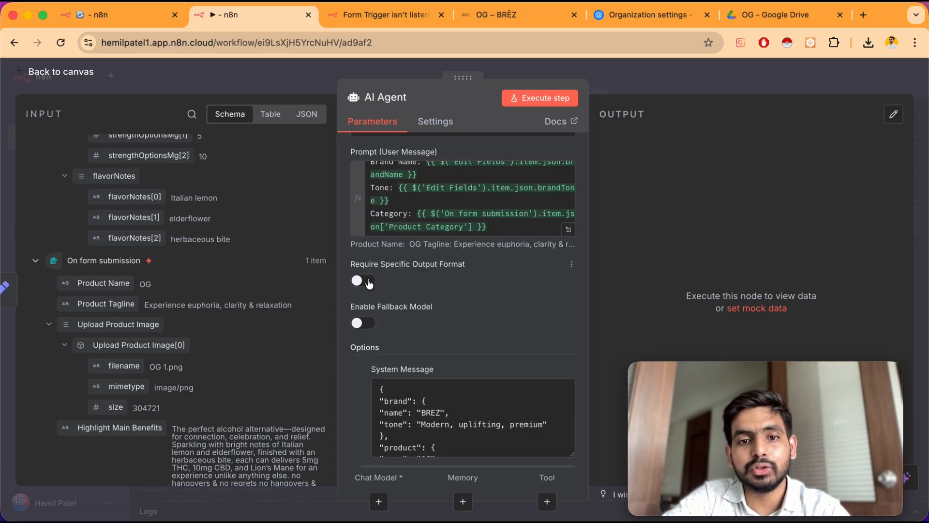
left_click(364, 281)
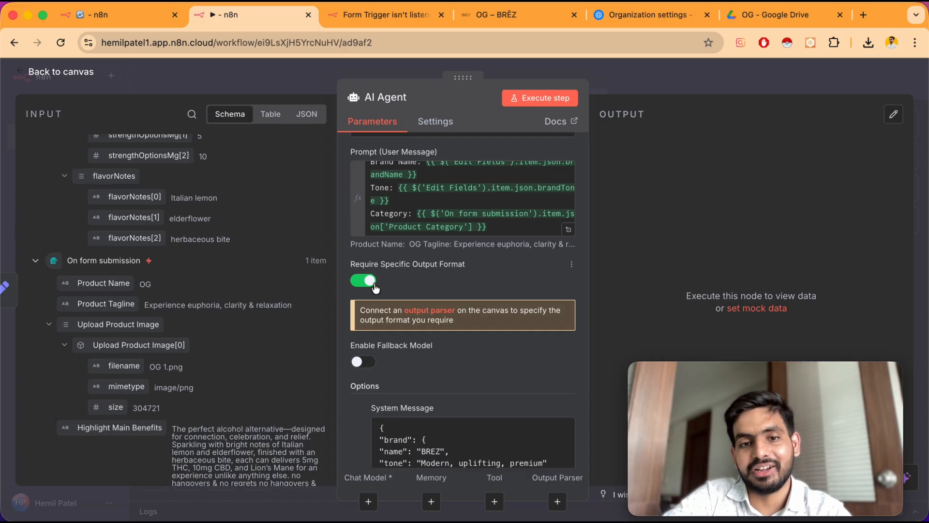
Back on the canvas, attach an OpenAI Chat Model to the AI Agent's chat model connector
left_click(75, 72)
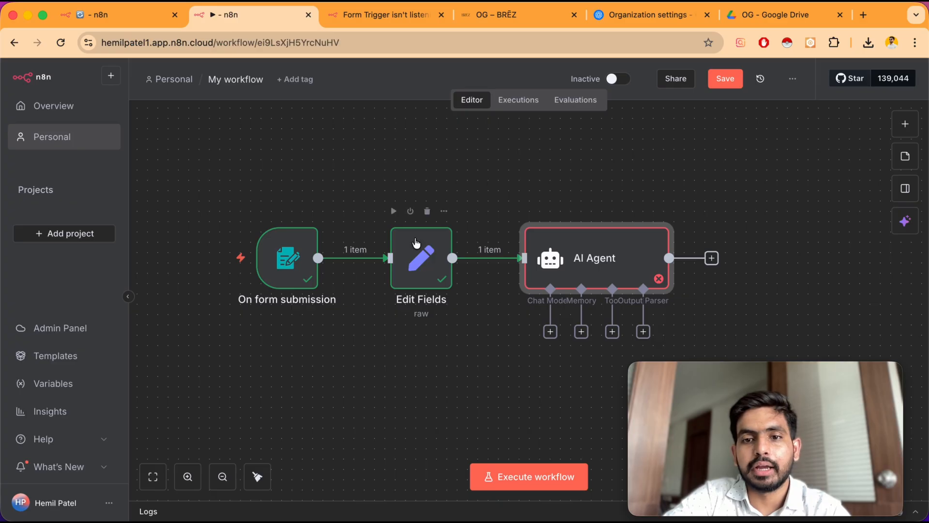
scroll(420, 247, "right", 1)
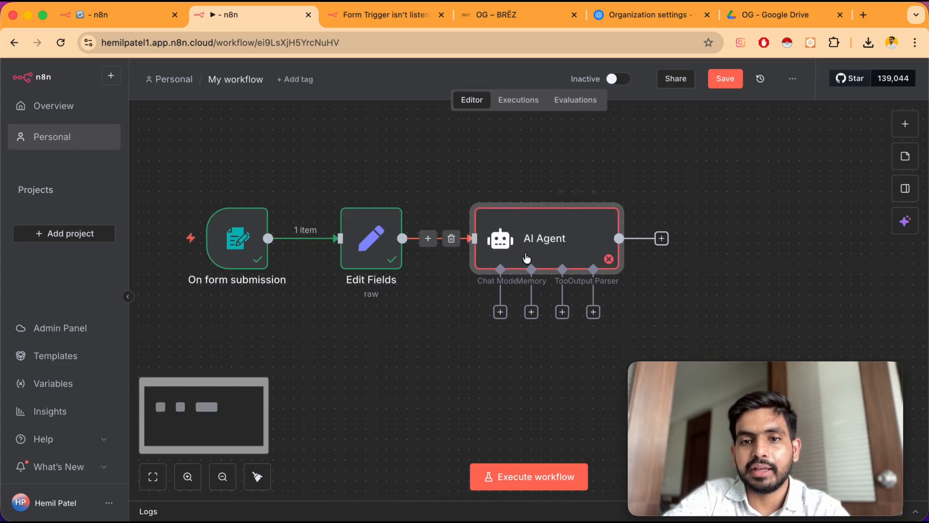
left_click(501, 314)
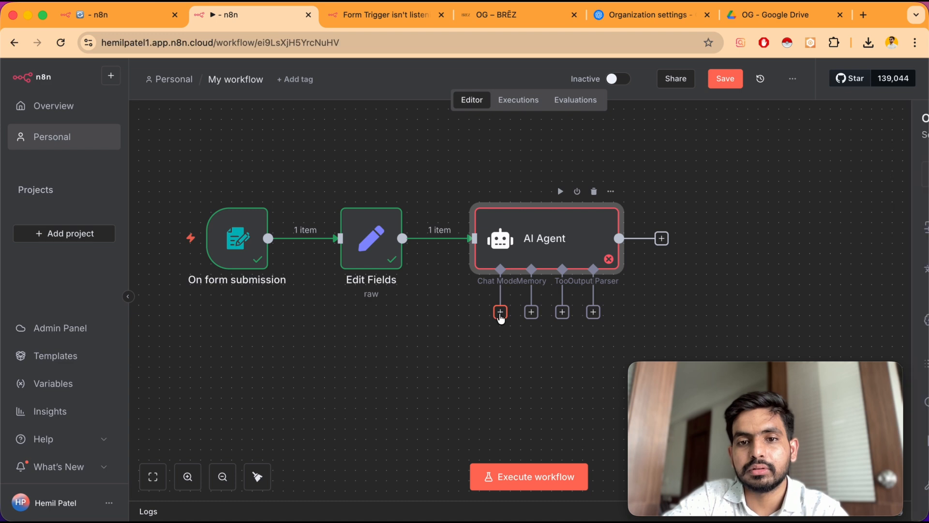
type("open")
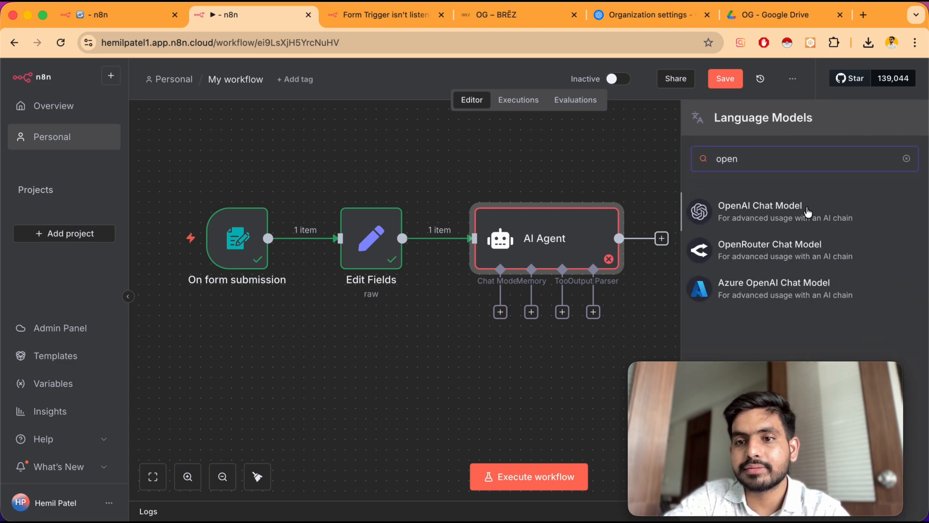
left_click(794, 213)
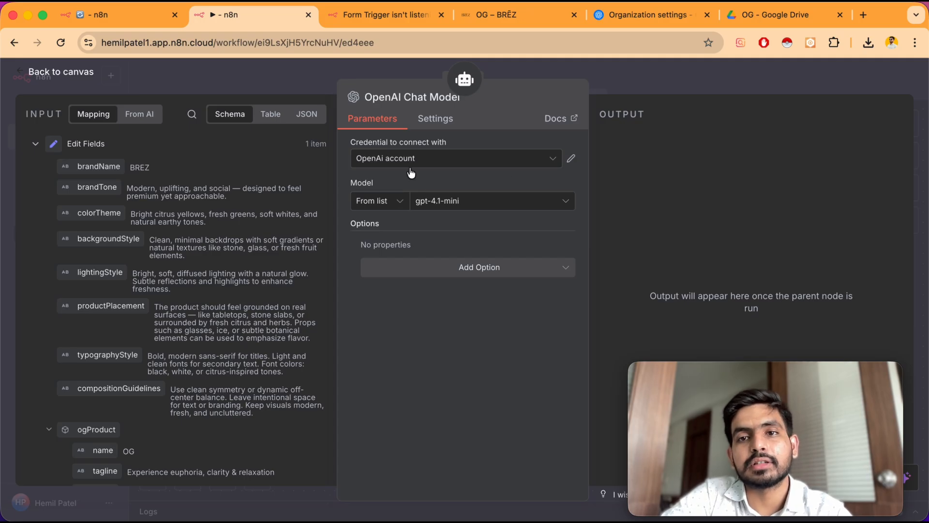
In a new browser tab, search for openai api and open the OpenAI Platform
left_click(652, 12)
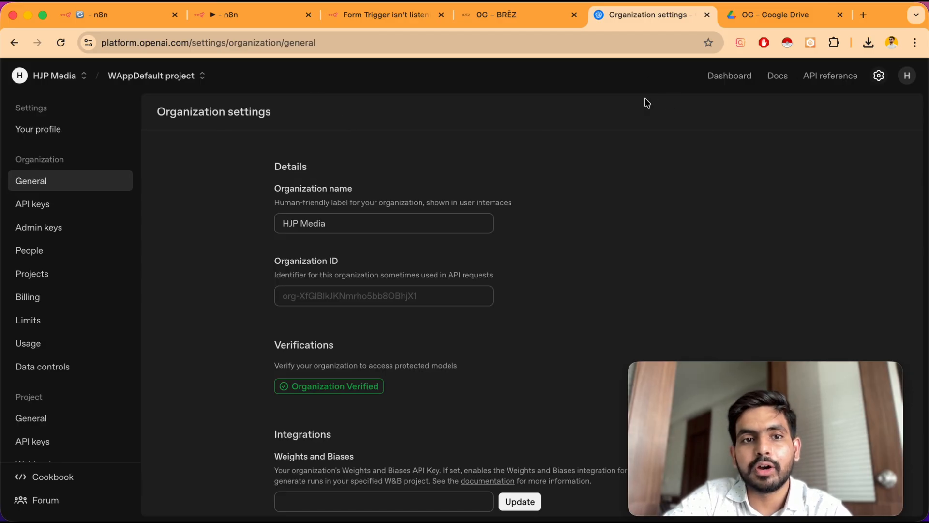
left_click(864, 16)
type("op")
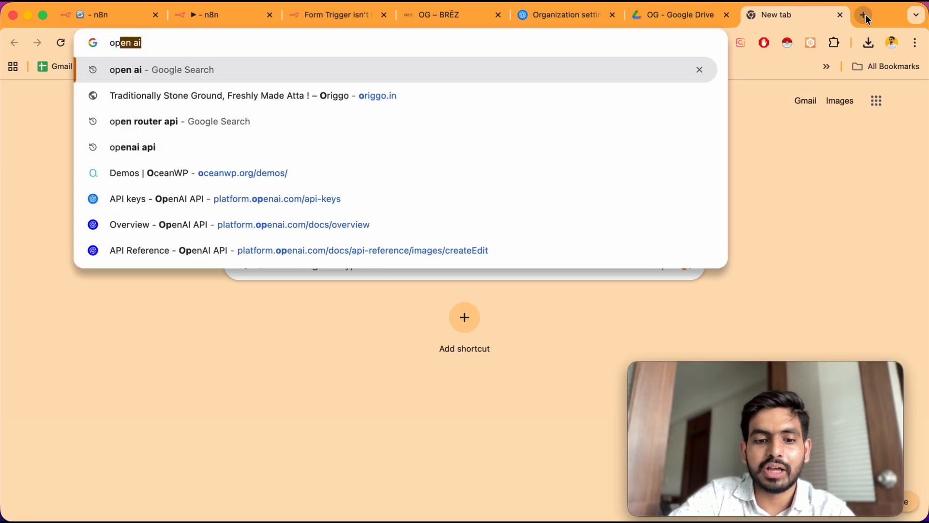
type("enai api")
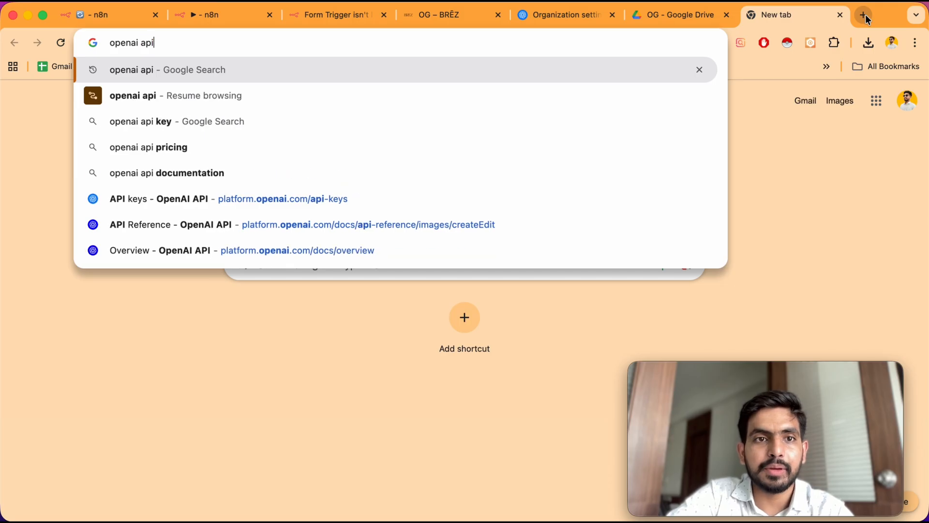
key("Return")
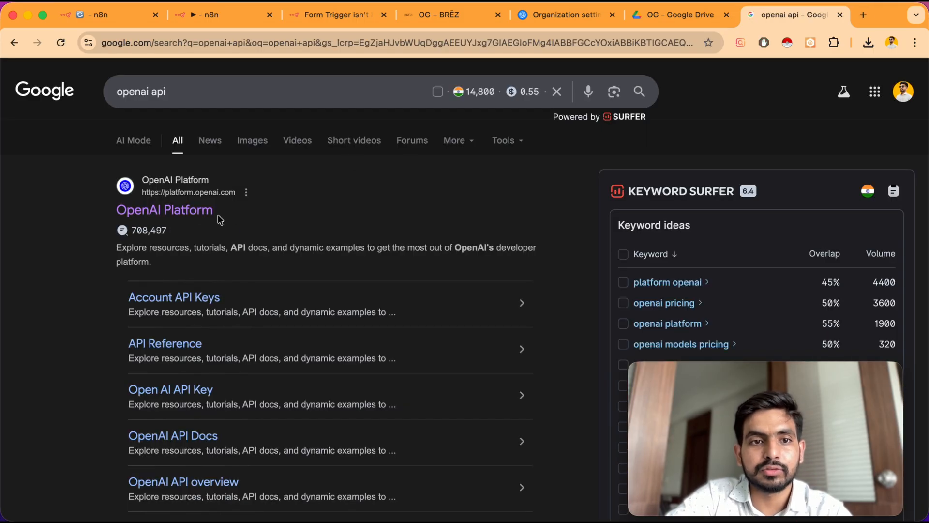
left_click(207, 213)
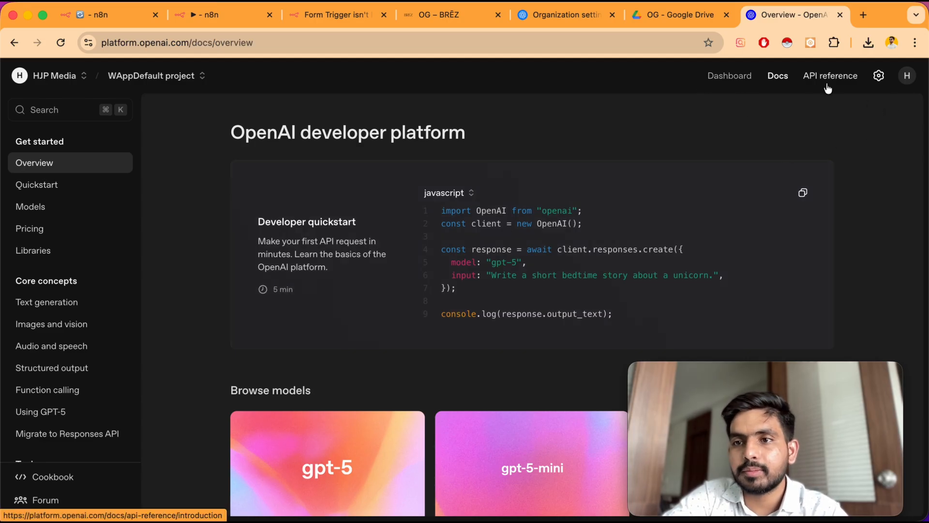
Open the platform's API keys page and start creating a new secret key named AI as
left_click(878, 82)
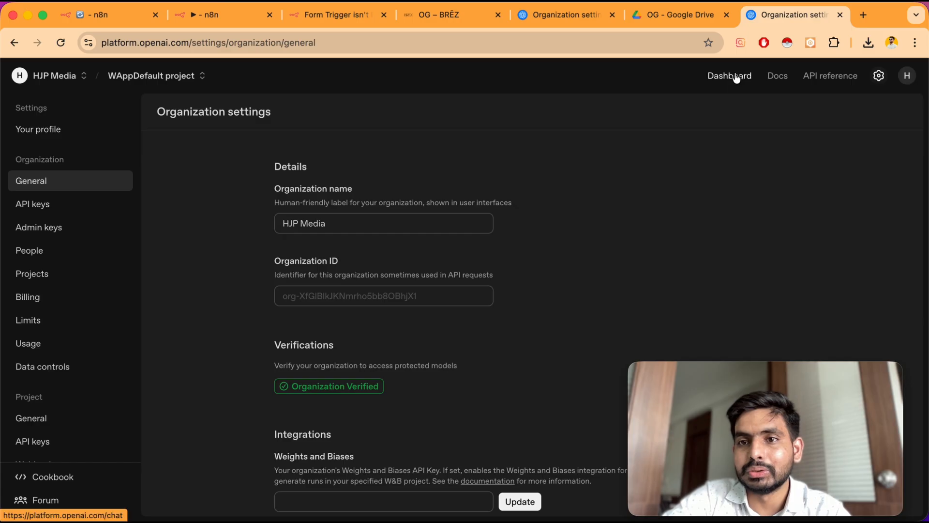
left_click(735, 76)
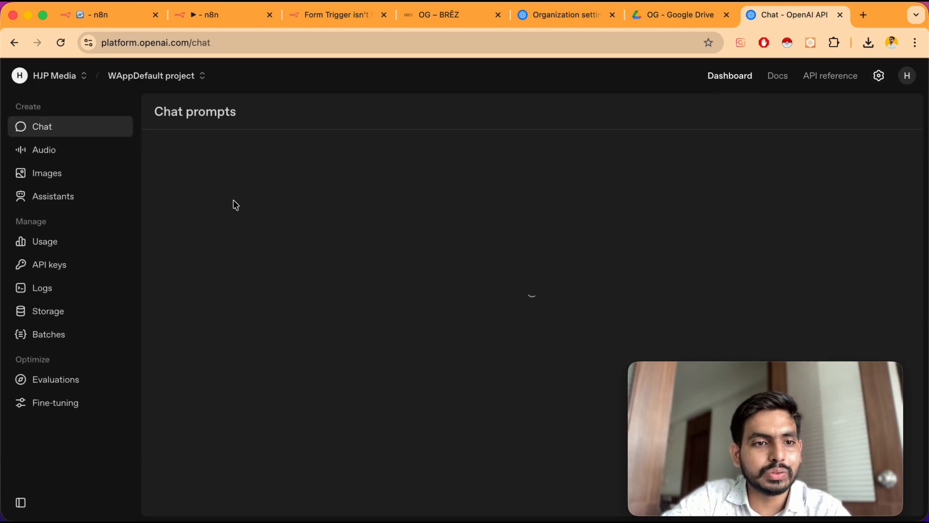
left_click(69, 270)
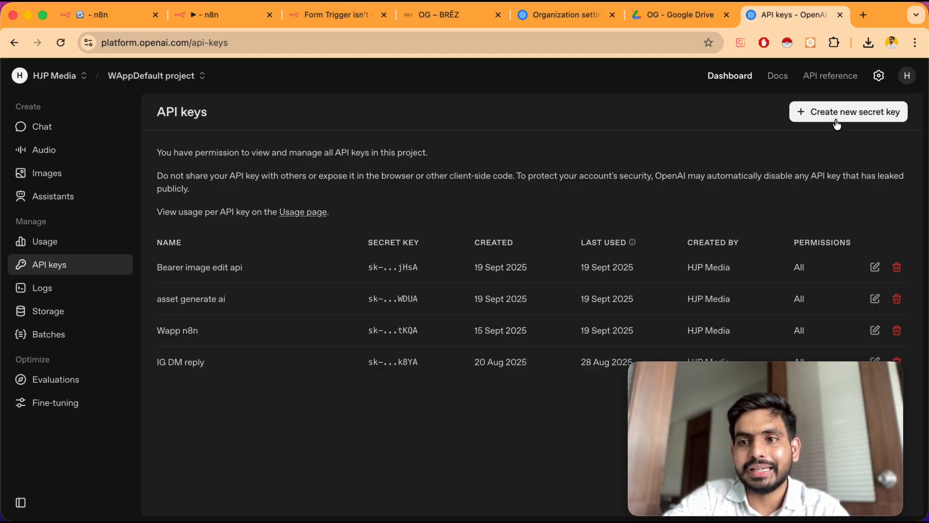
left_click(829, 117)
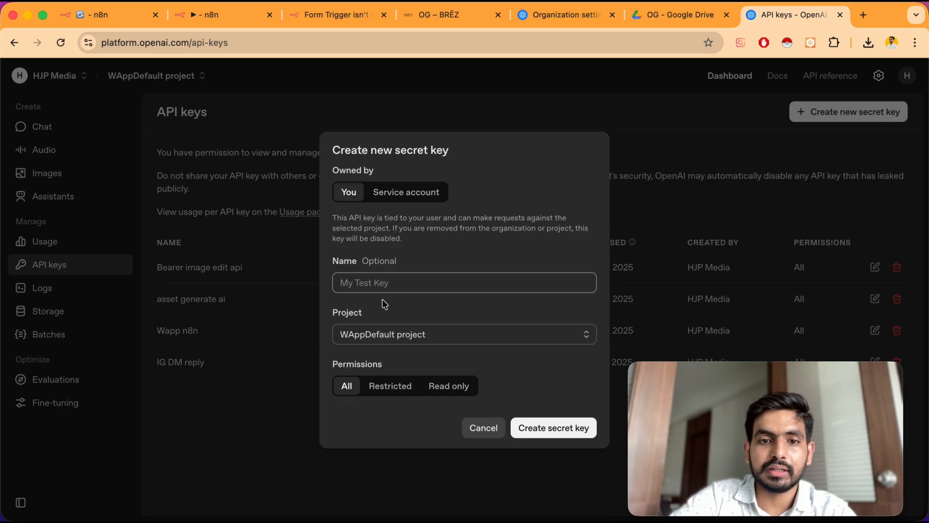
type("AI as")
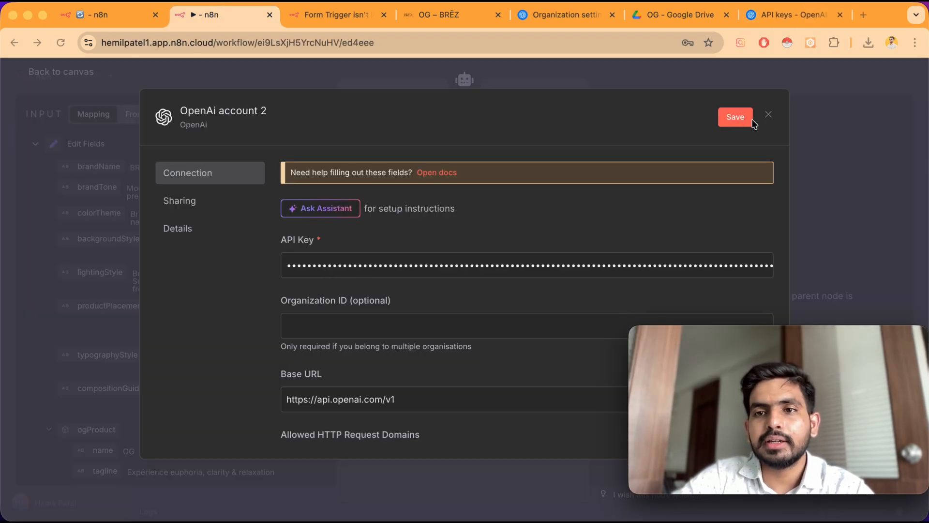
Close the OpenAi account 2 credential dialog without saving
left_click(768, 117)
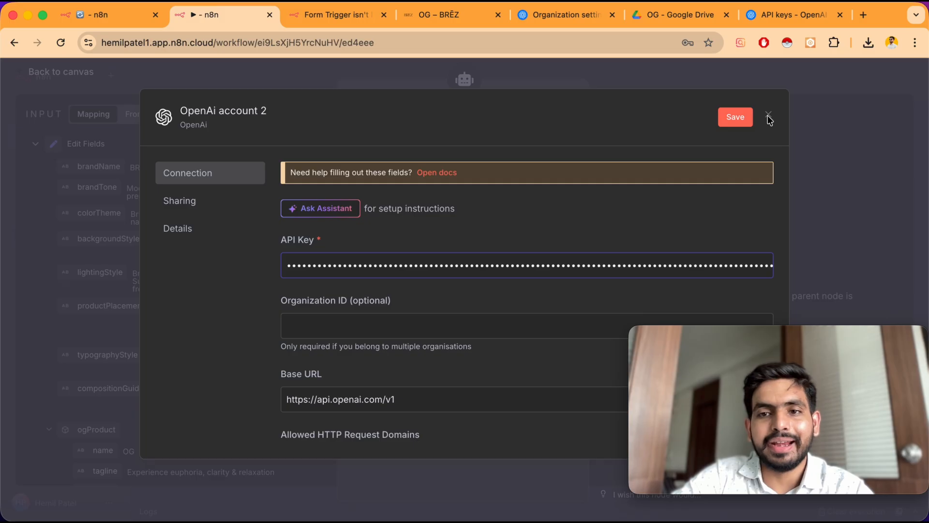
left_click(768, 117)
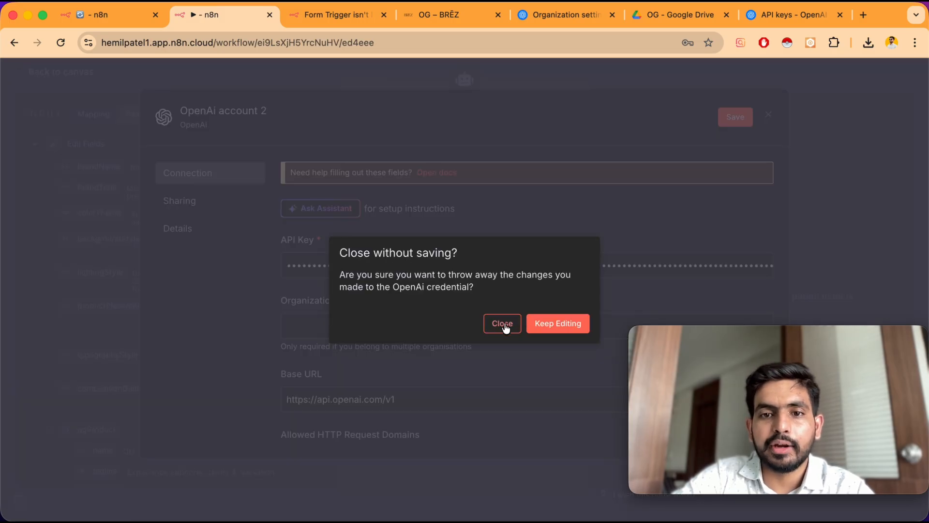
left_click(503, 321)
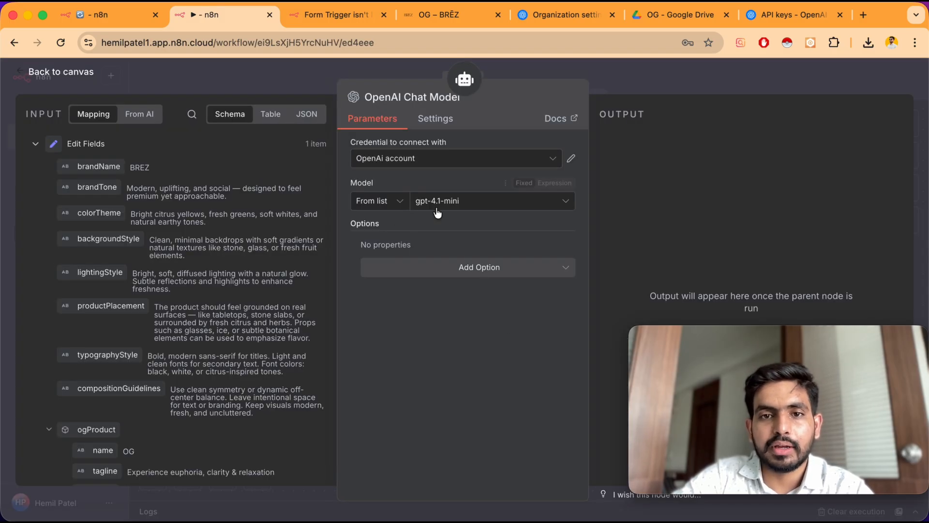
Select gpt-4.1-mini as the chat model
left_click(465, 204)
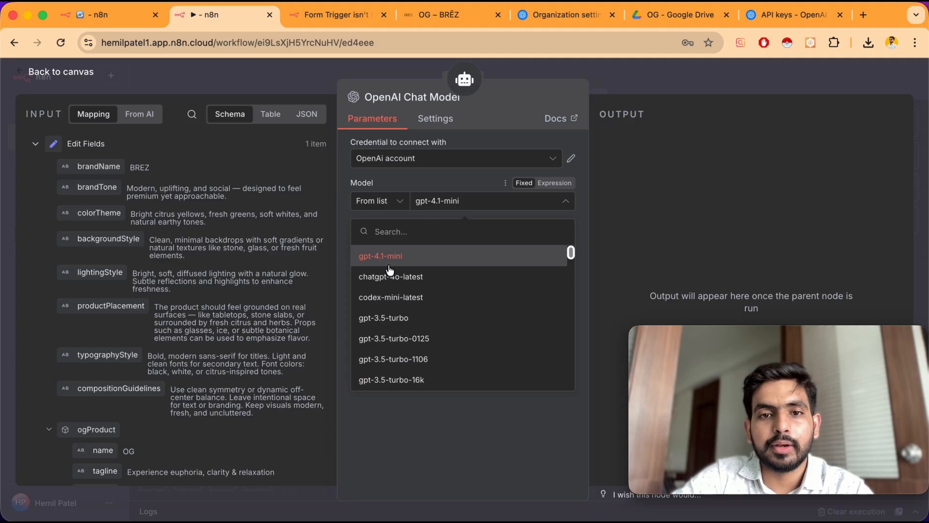
left_click(438, 261)
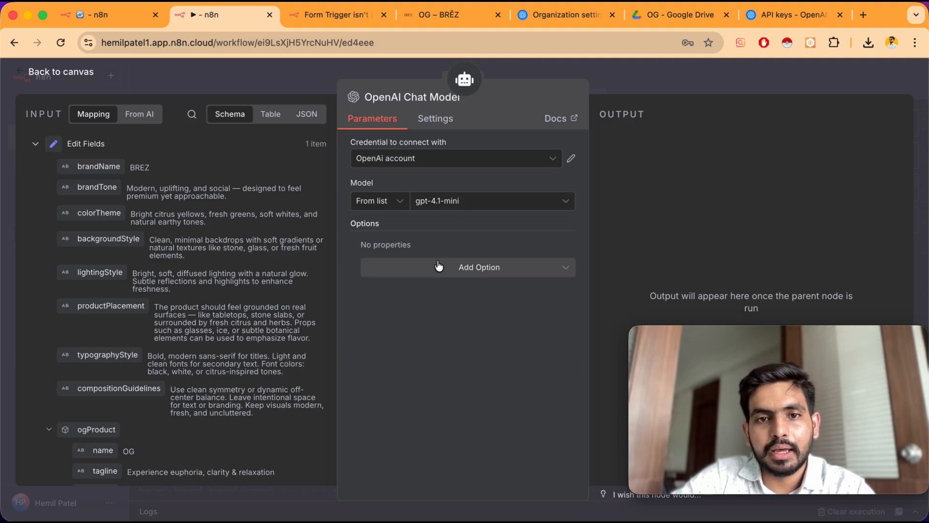
Close the chat model node, dismiss the new API key dialog, and review the OpenAI organization's billing credit balance
left_click(97, 73)
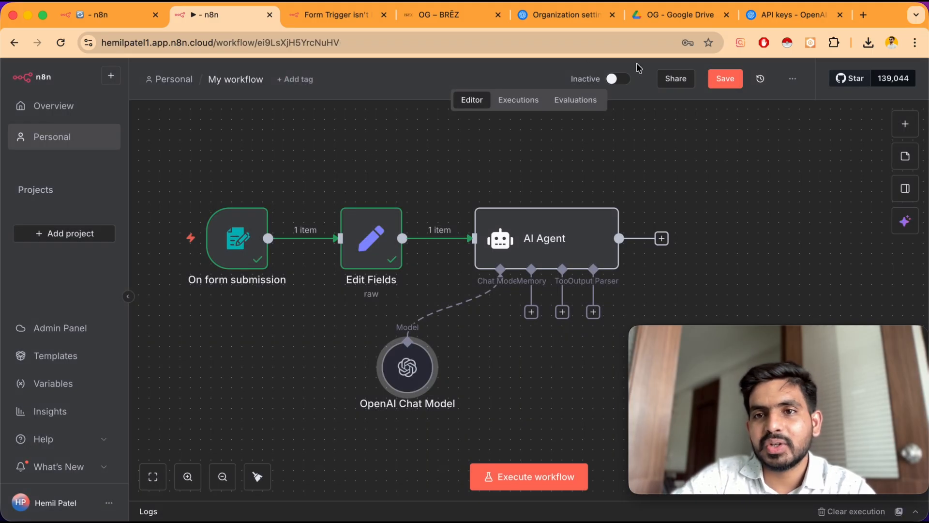
left_click(744, 26)
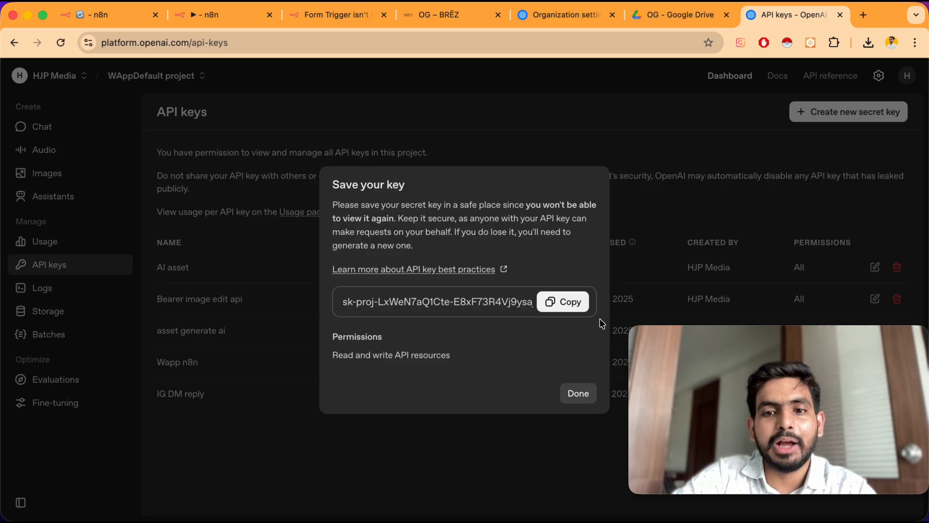
left_click(579, 391)
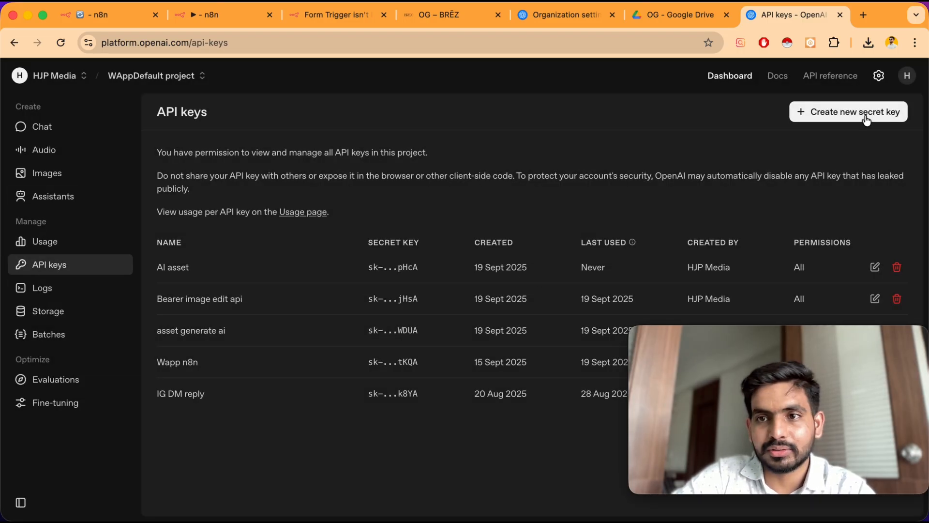
left_click(879, 76)
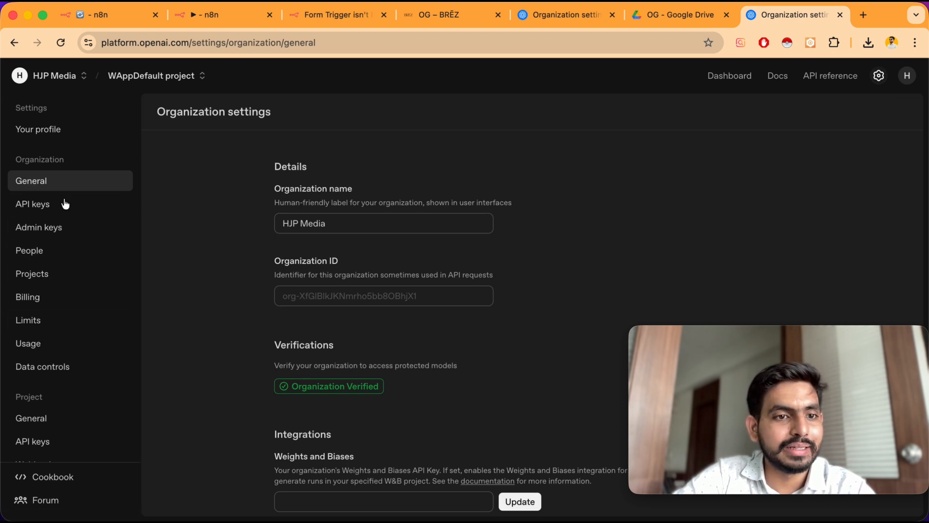
left_click(64, 300)
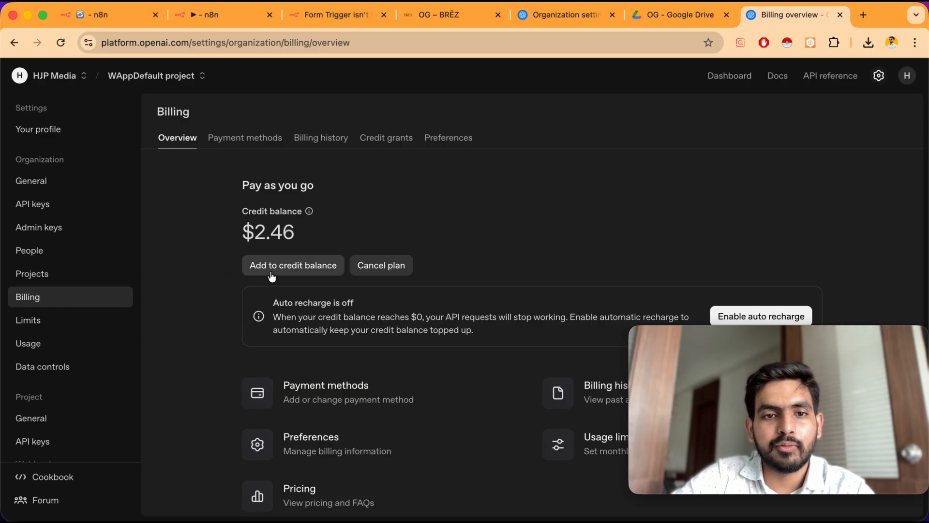
scroll(292, 371, "down", 1)
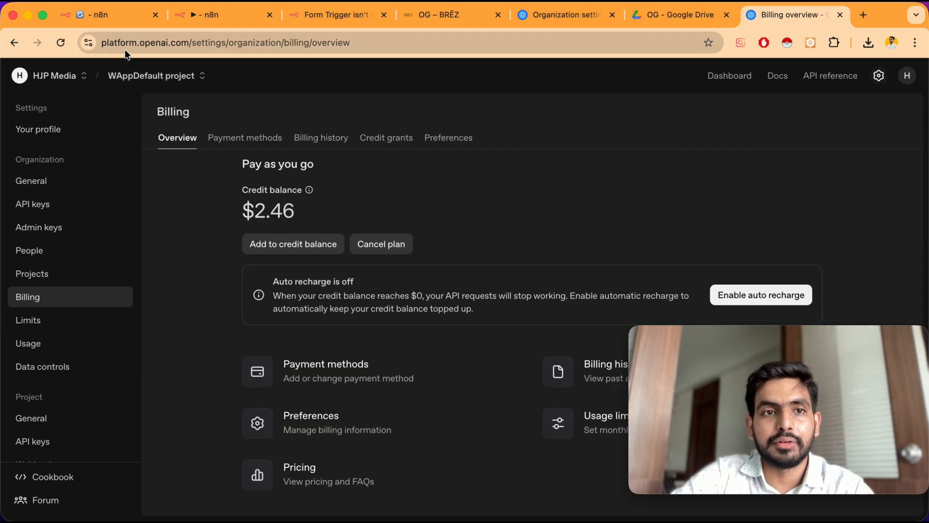
left_click(202, 16)
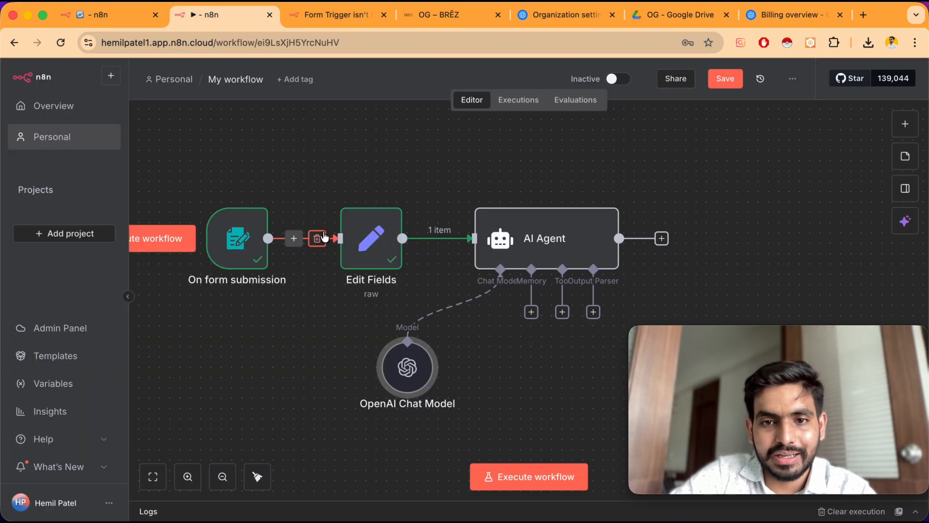
Attach a Structured Output Parser to the AI Agent and replace its JSON example with the pasted asset schema
scroll(325, 236, "down", 2)
scroll(324, 237, "down", 1)
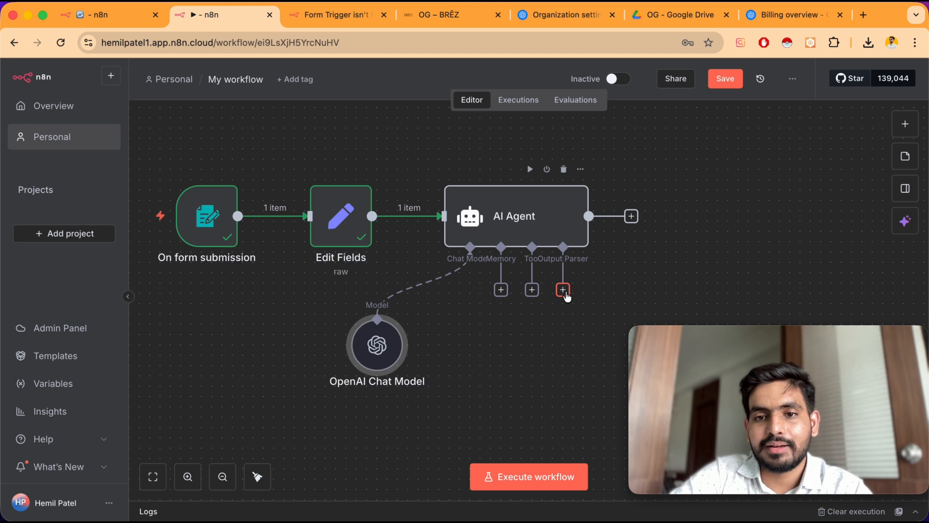
left_click(564, 290)
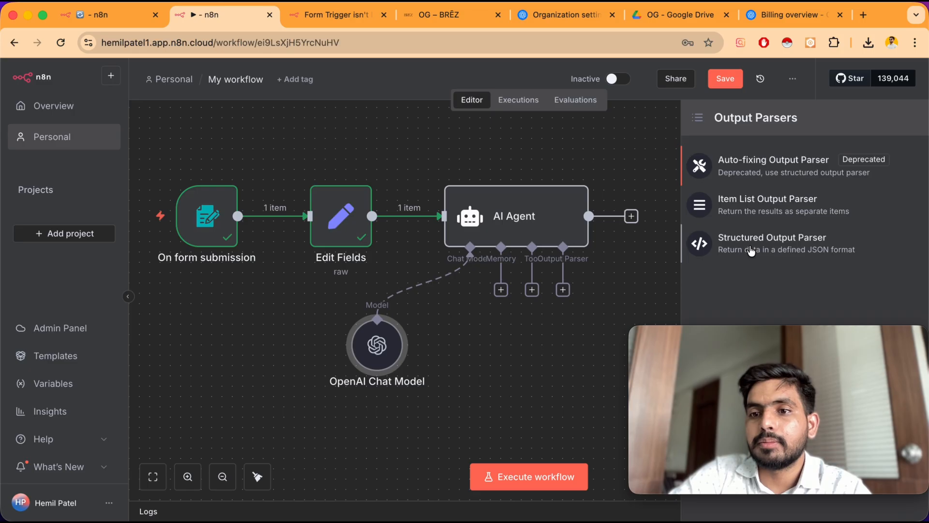
left_click(780, 251)
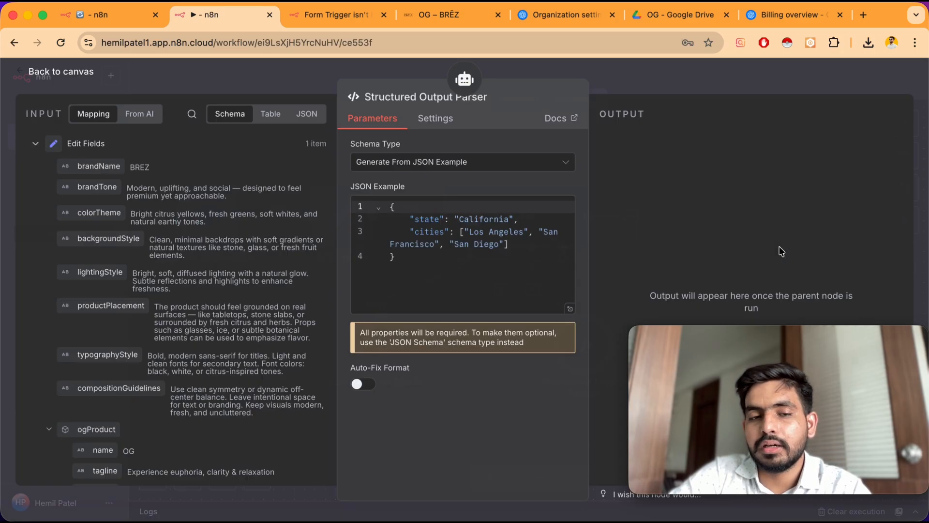
left_click_drag(426, 264, 373, 202)
key("BackSpace")
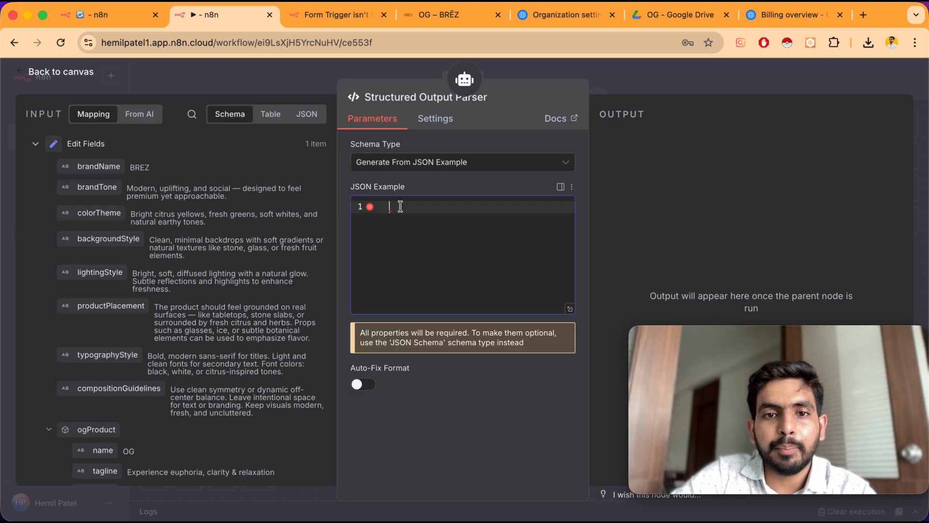
key("super+v")
scroll(400, 207, "up", 5)
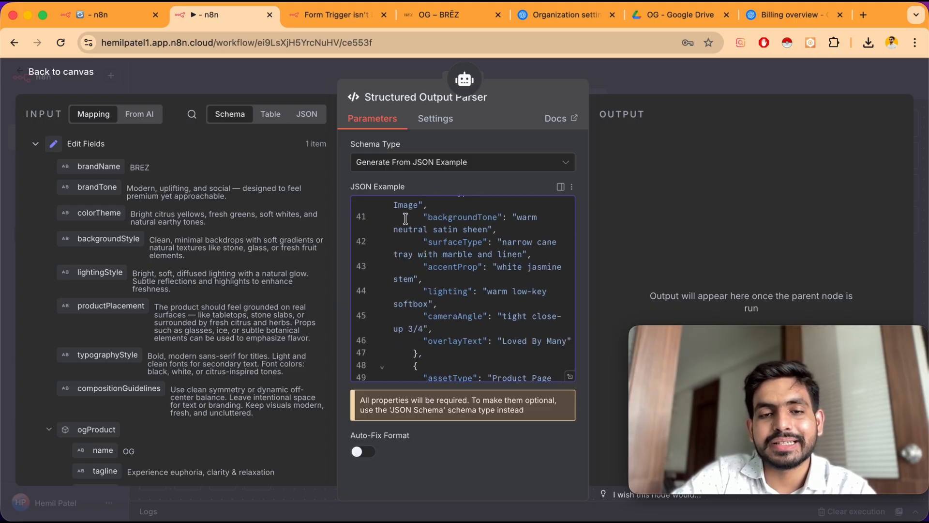
Review the schema type options and scroll through the pasted JSON example
left_click(407, 164)
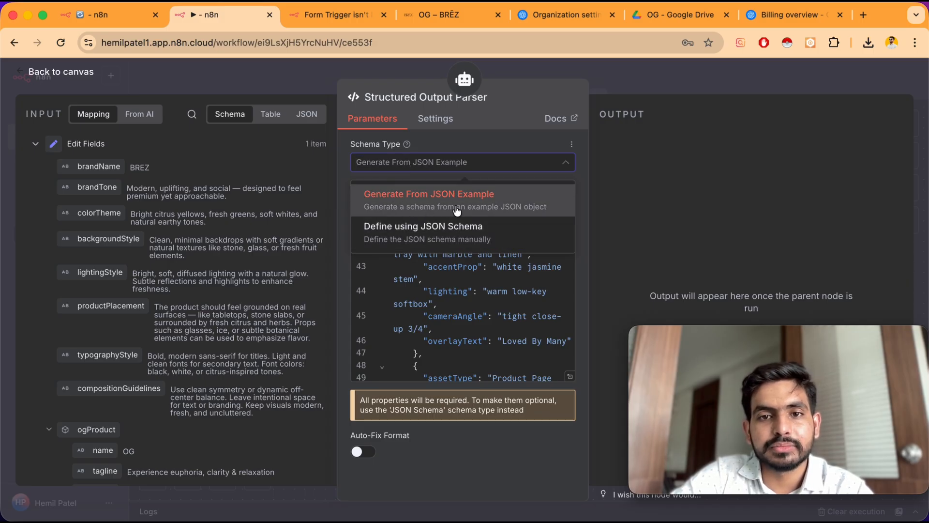
left_click(343, 178)
scroll(423, 314, "up", 15)
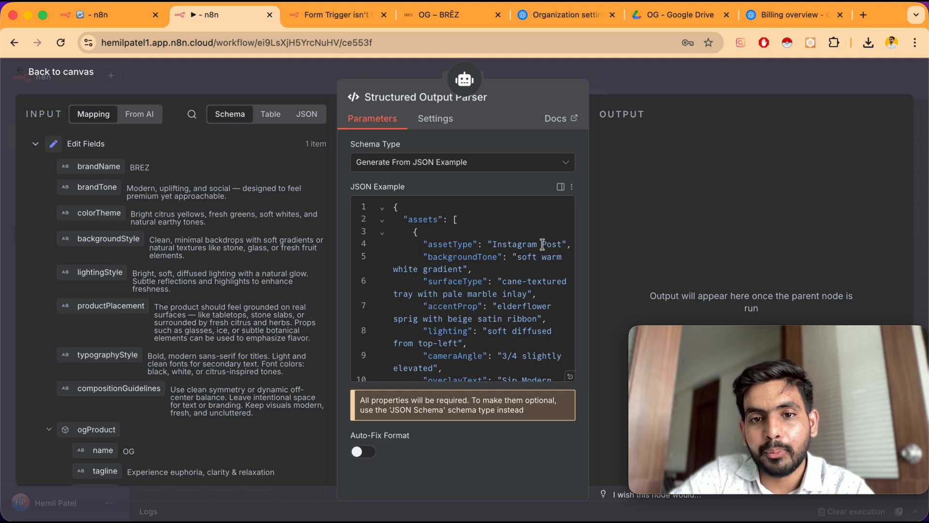
scroll(507, 307, "down", 4)
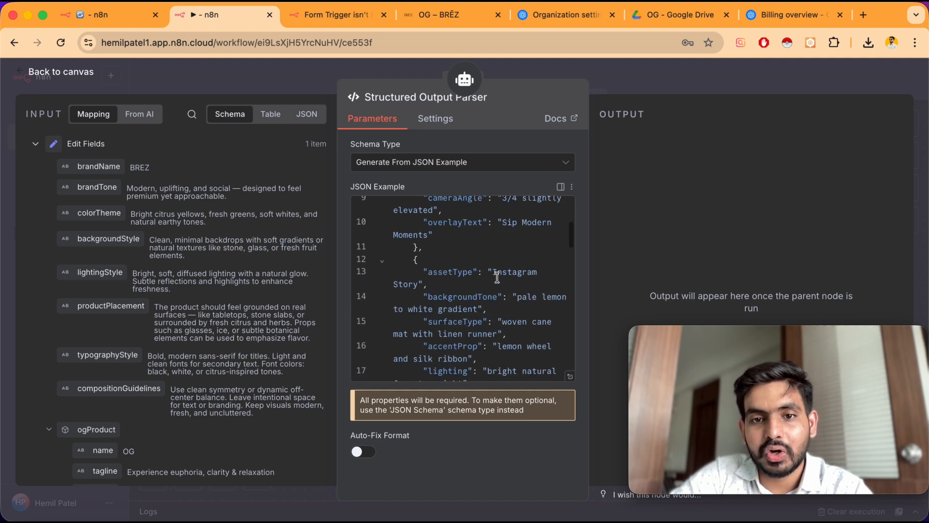
scroll(518, 290, "down", 5)
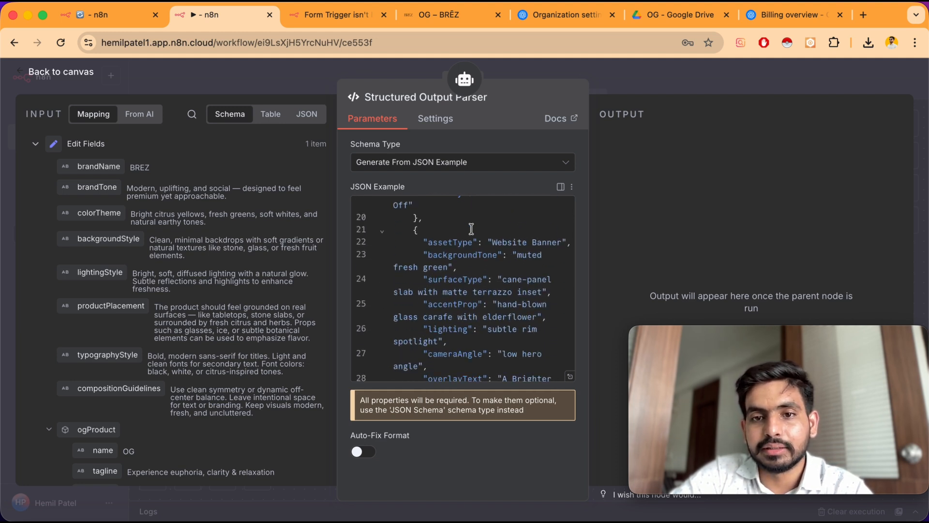
scroll(511, 344, "down", 10)
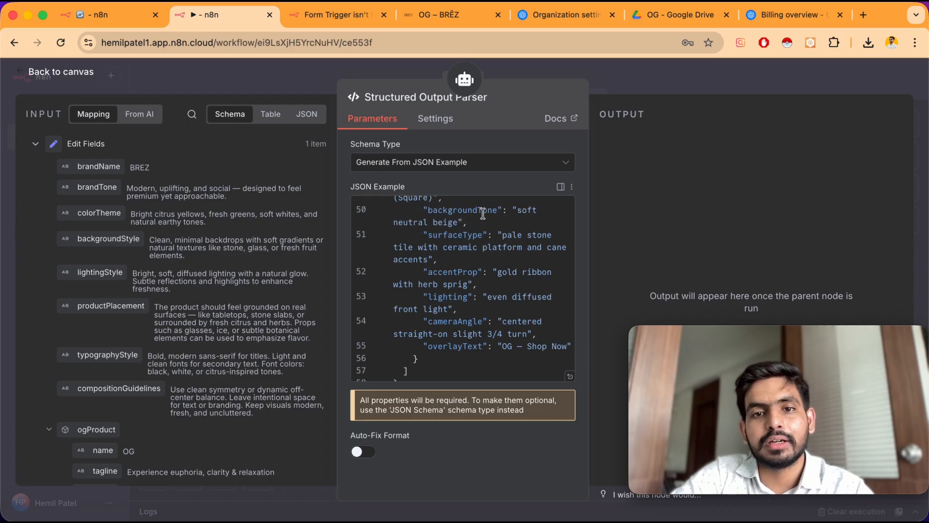
scroll(483, 213, "up", 3)
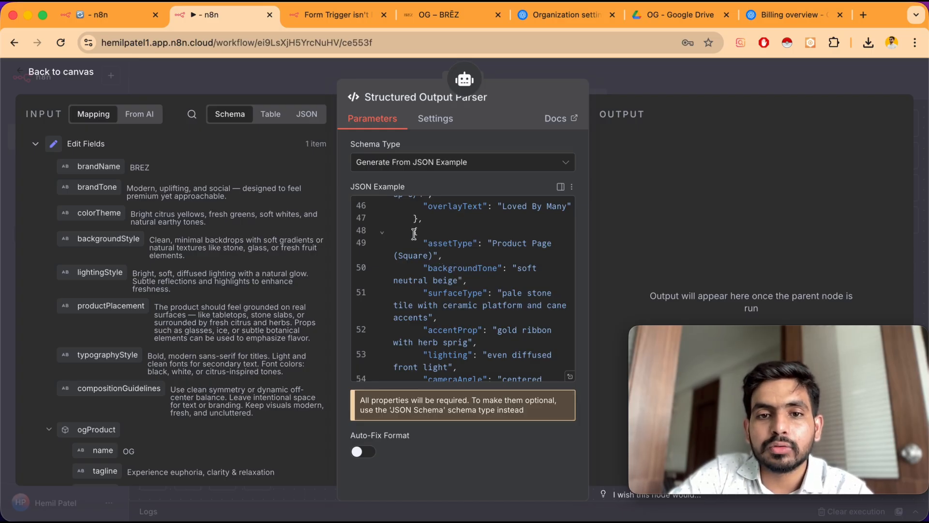
Paste an additional asset object after the last entry in the JSON example and return to the canvas
left_click_drag(413, 231, 425, 330)
key("super+c")
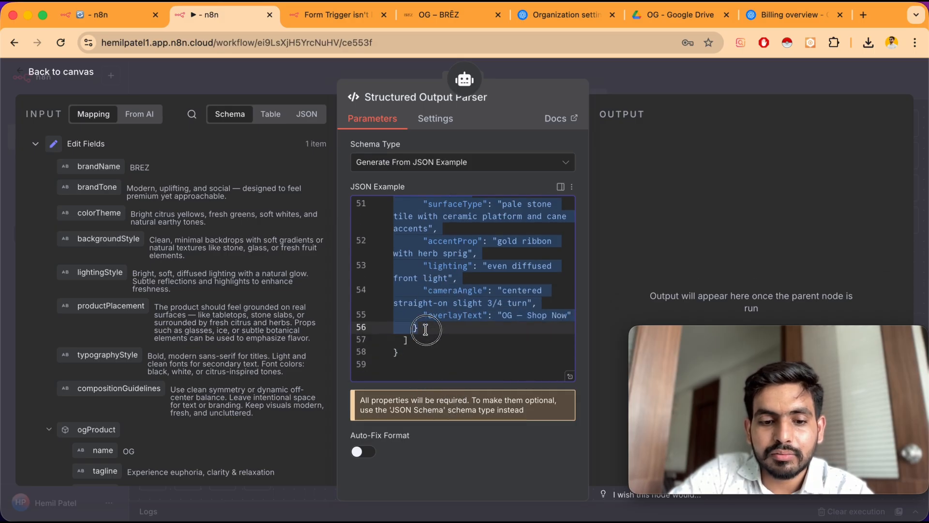
left_click(426, 329)
key("Return")
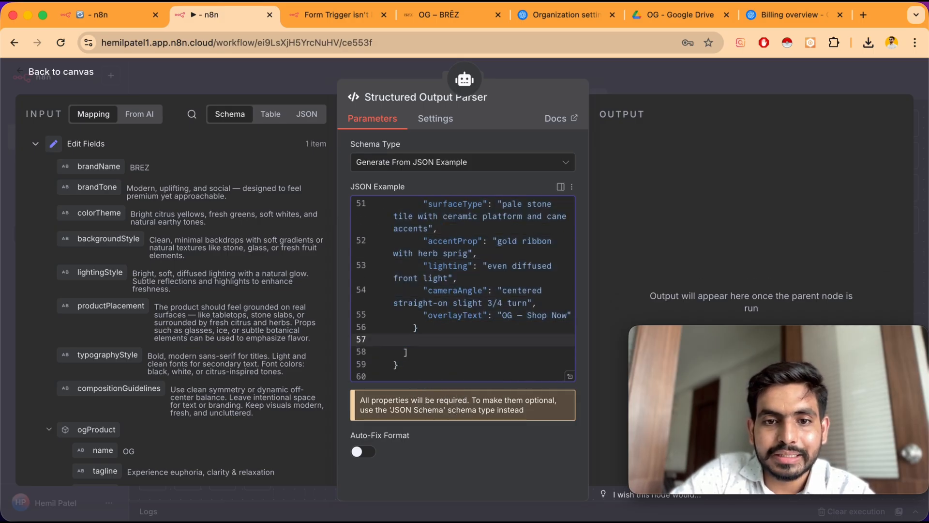
key("super+v")
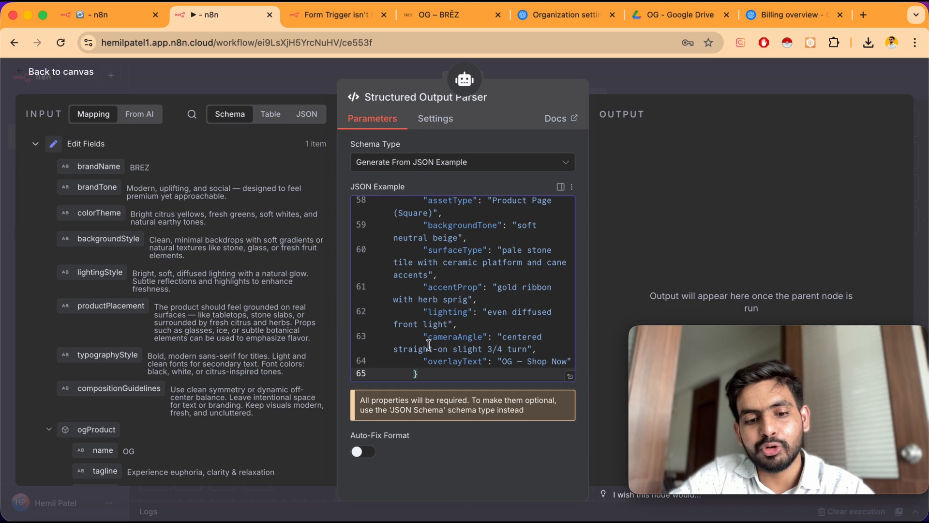
scroll(427, 263, "up", 5)
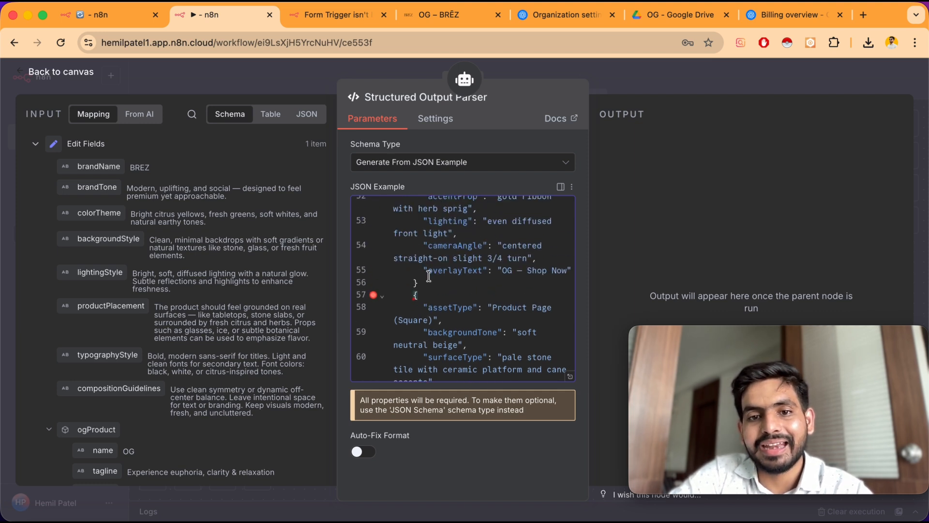
scroll(425, 298, "up", 4)
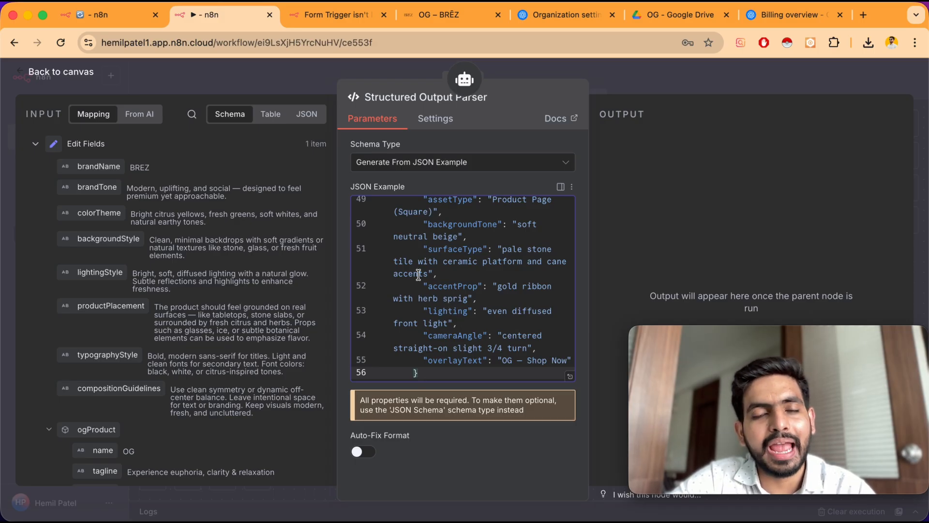
scroll(418, 274, "up", 10)
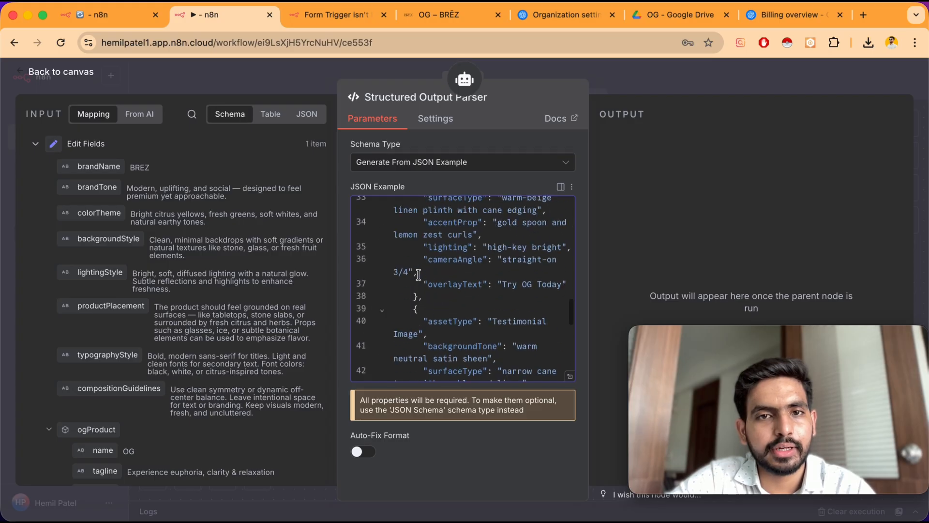
left_click(74, 68)
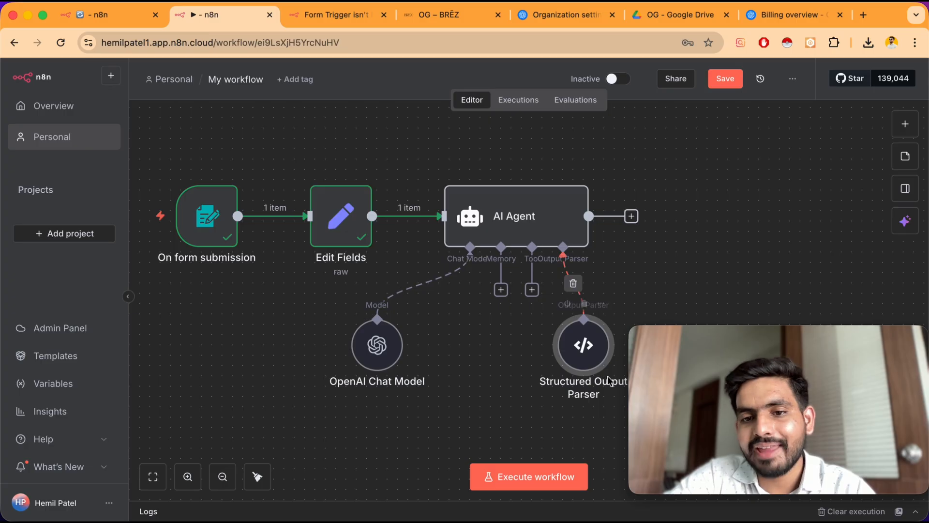
Reopen the Structured Output Parser to review its JSON example, then return to the canvas
double_click(584, 357)
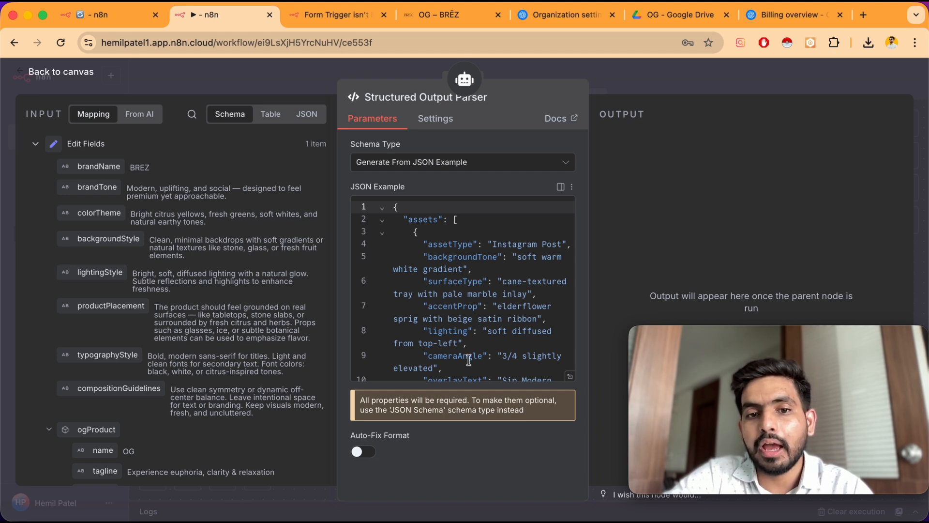
scroll(469, 360, "down", 3)
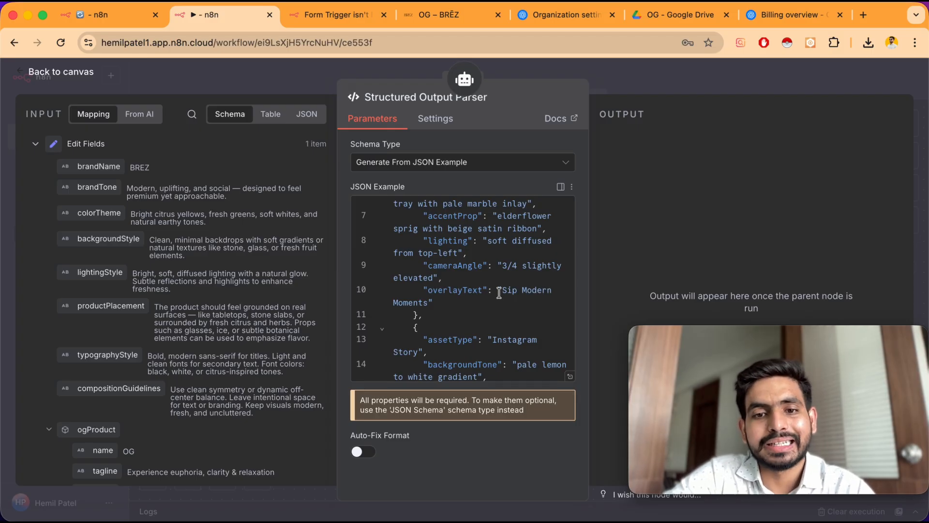
scroll(499, 294, "down", 4)
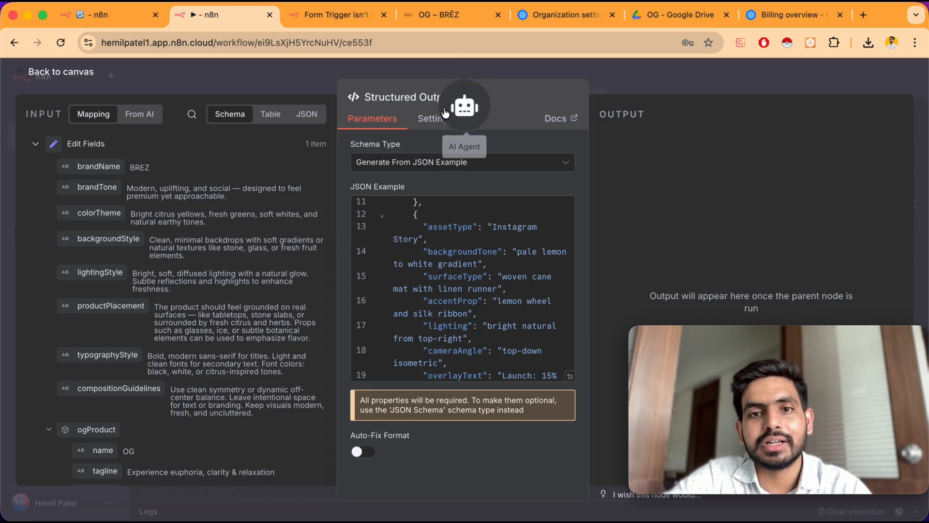
left_click(64, 76)
scroll(457, 239, "right", 3)
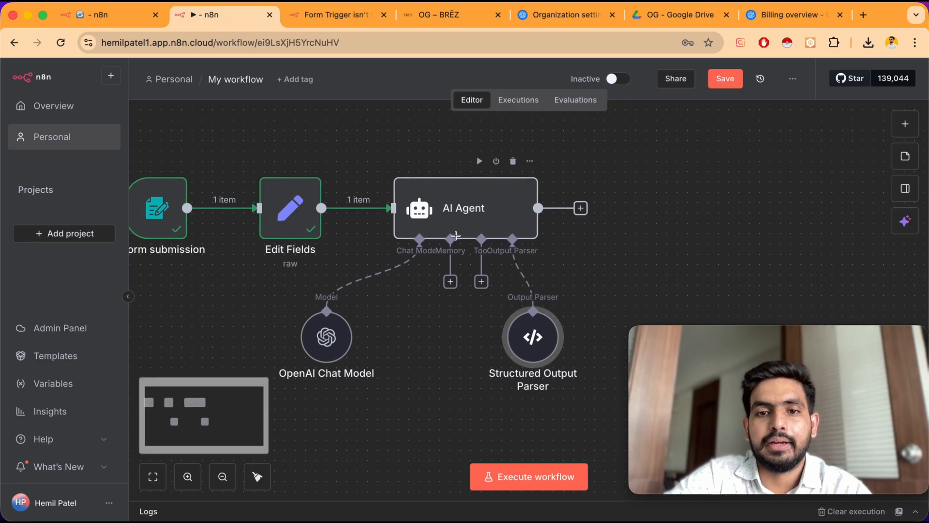
scroll(457, 239, "up", 1)
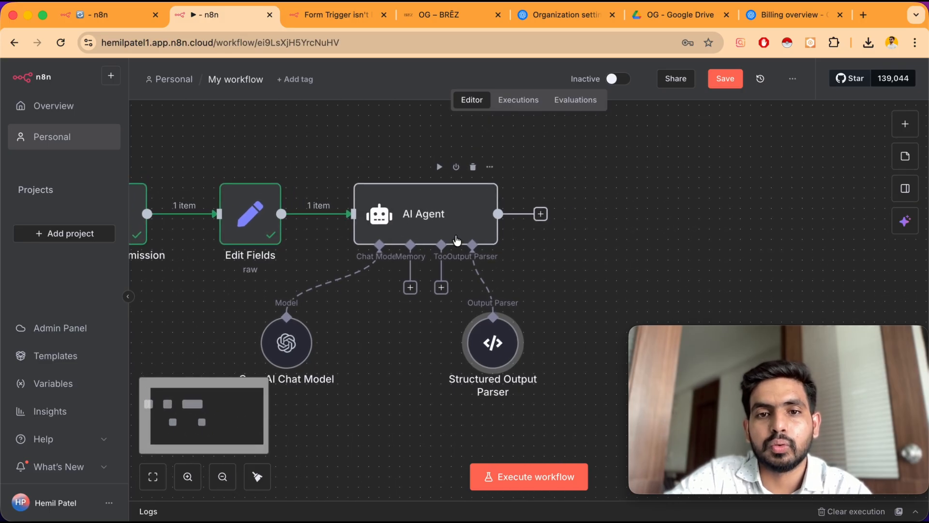
Open the AI Agent node, execute the step, and review the generated assets output
double_click(409, 216)
left_click(545, 97)
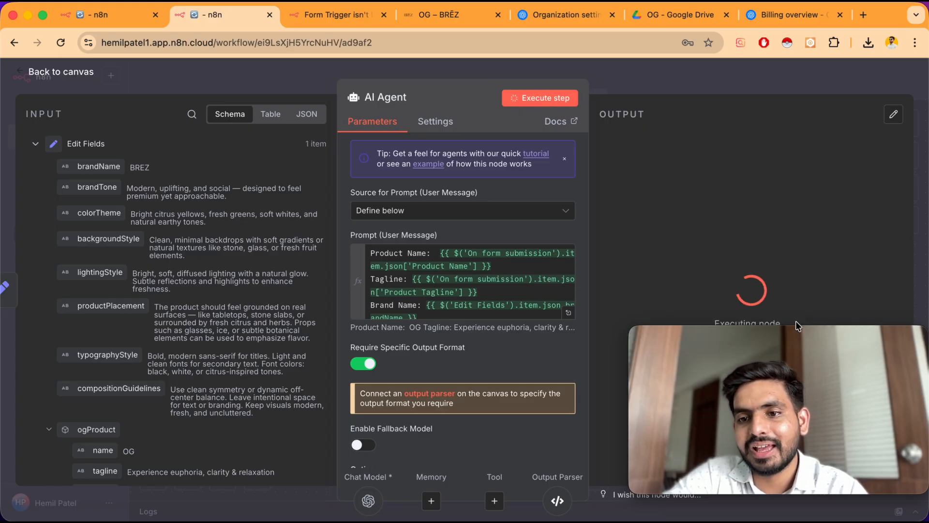
mouse_move(805, 336)
left_click_drag(805, 335, 269, 322)
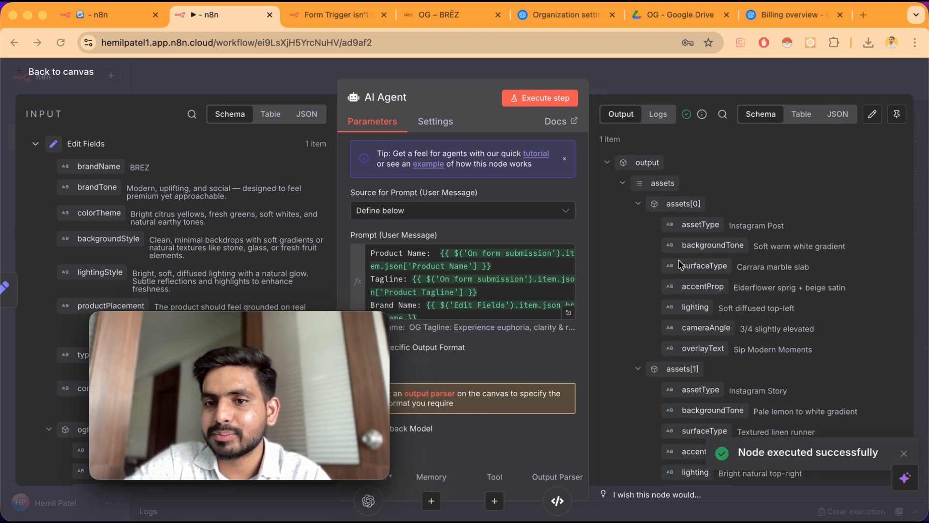
scroll(678, 266, "down", 1)
scroll(677, 266, "up", 1)
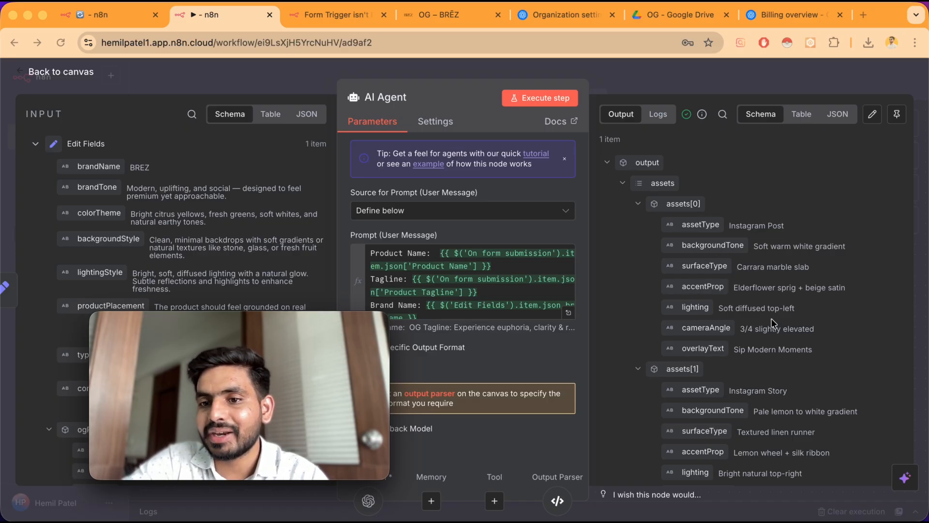
scroll(710, 413, "down", 5)
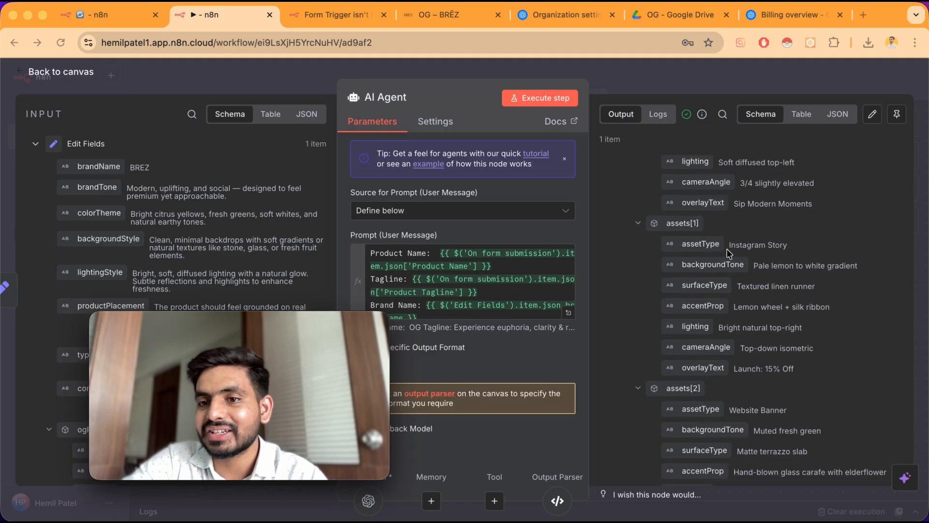
scroll(726, 349, "down", 10)
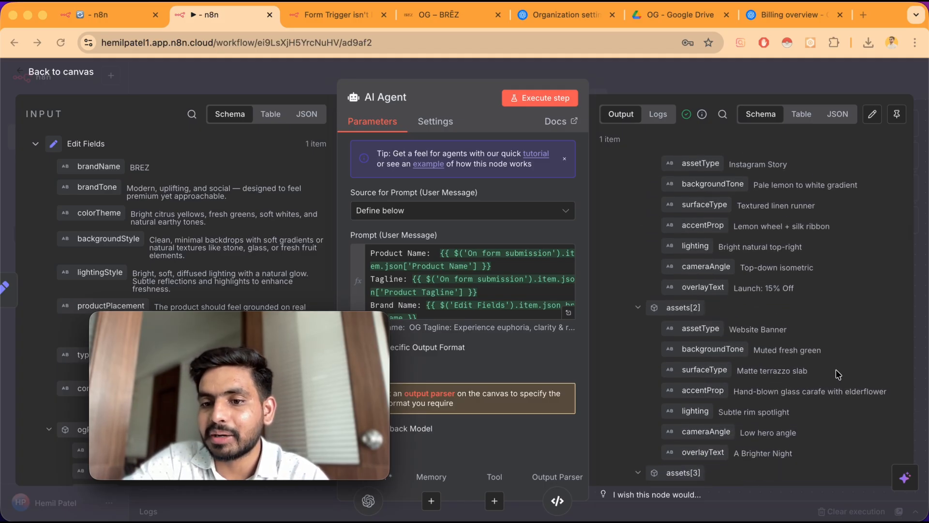
Finish scrolling through the AI Agent's generated assets output and return to the canvas
scroll(836, 370, "down", 1)
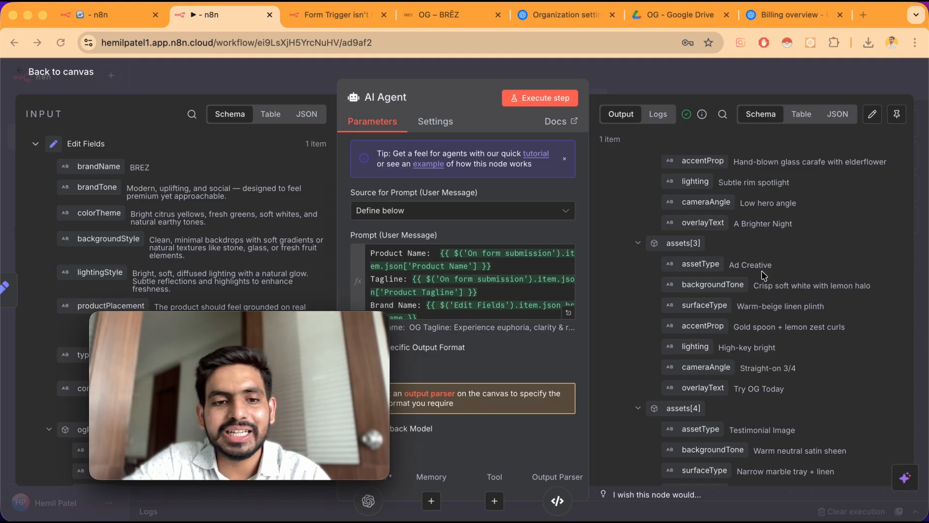
left_click(62, 71)
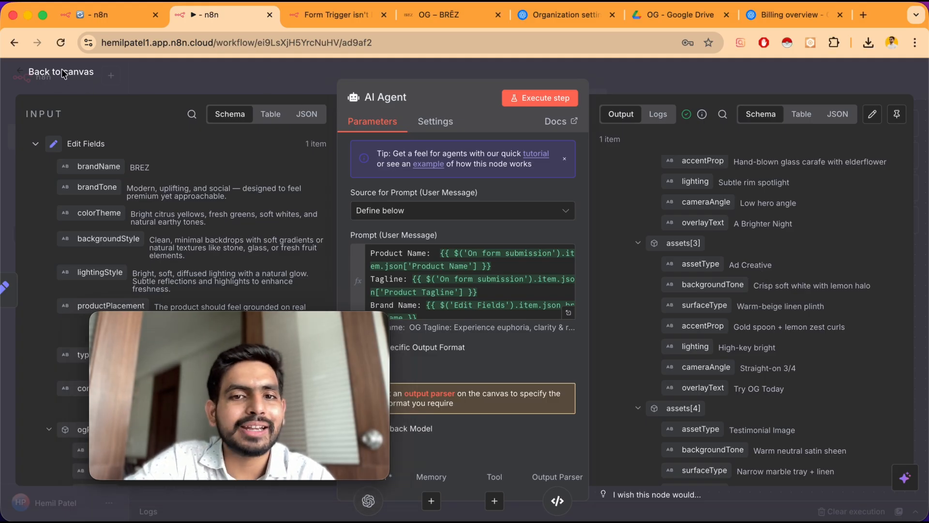
left_click(62, 72)
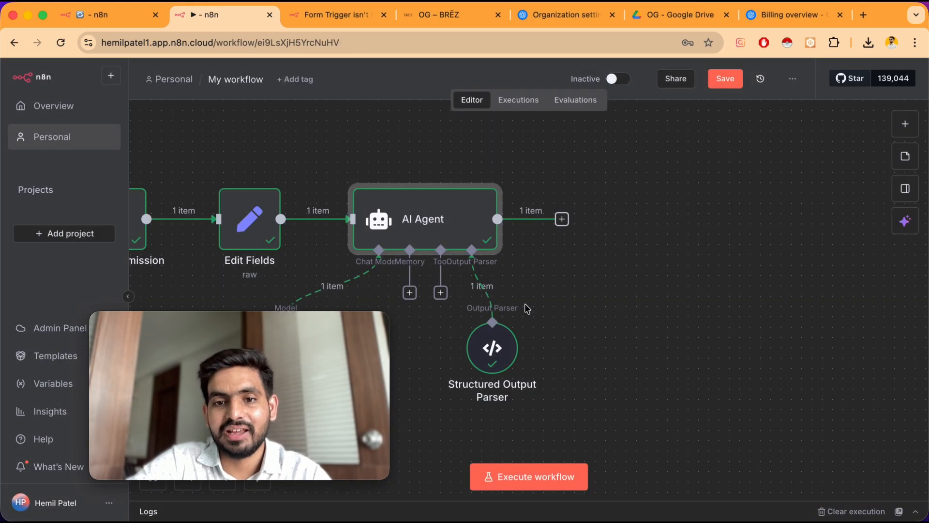
Add a Code in JavaScript node after the AI Agent node
scroll(528, 309, "left", 5)
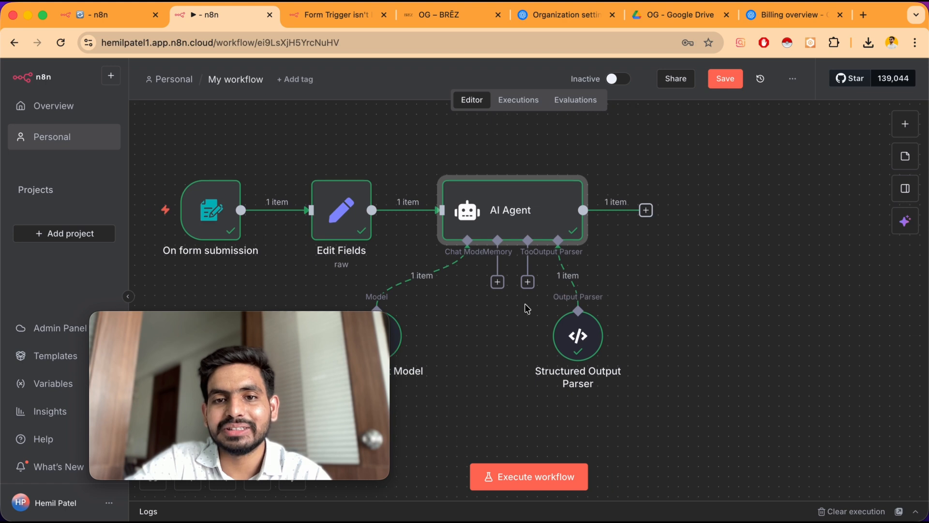
scroll(527, 308, "left", 2)
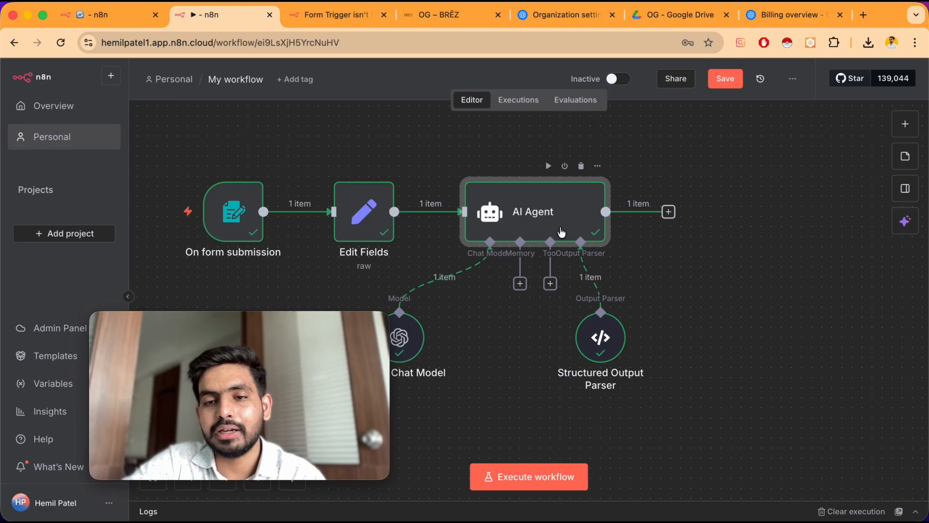
left_click(668, 213)
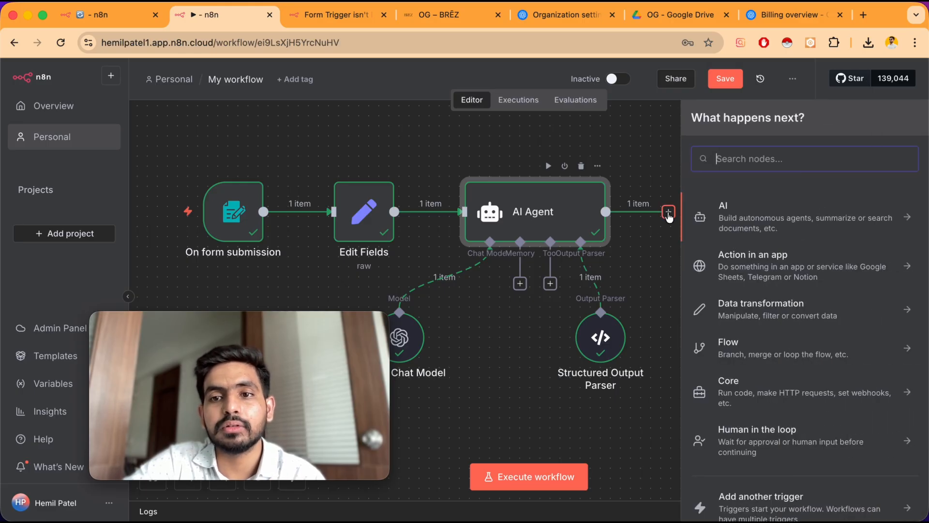
type("code")
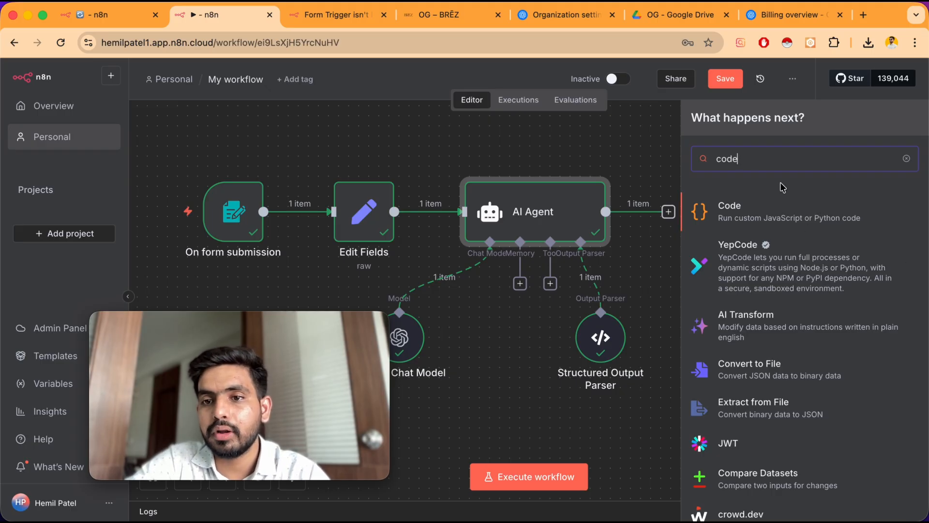
left_click(771, 215)
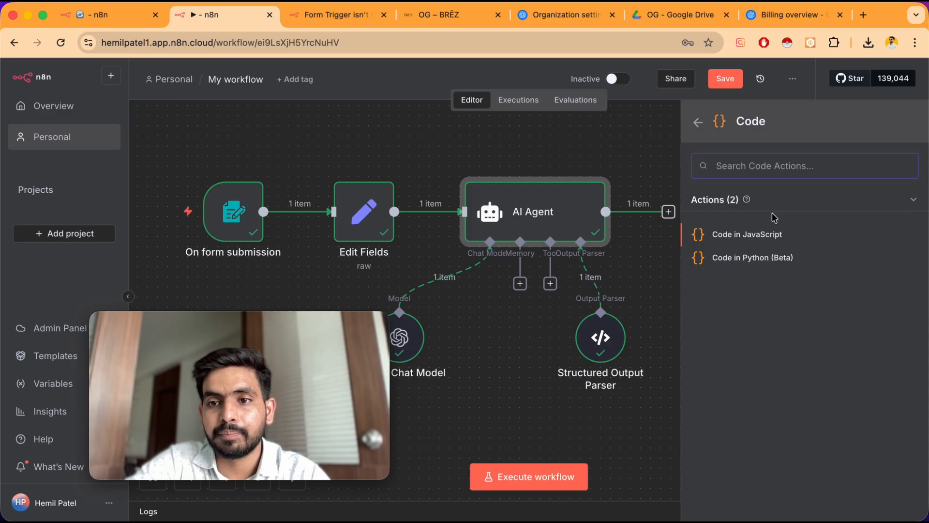
left_click(746, 235)
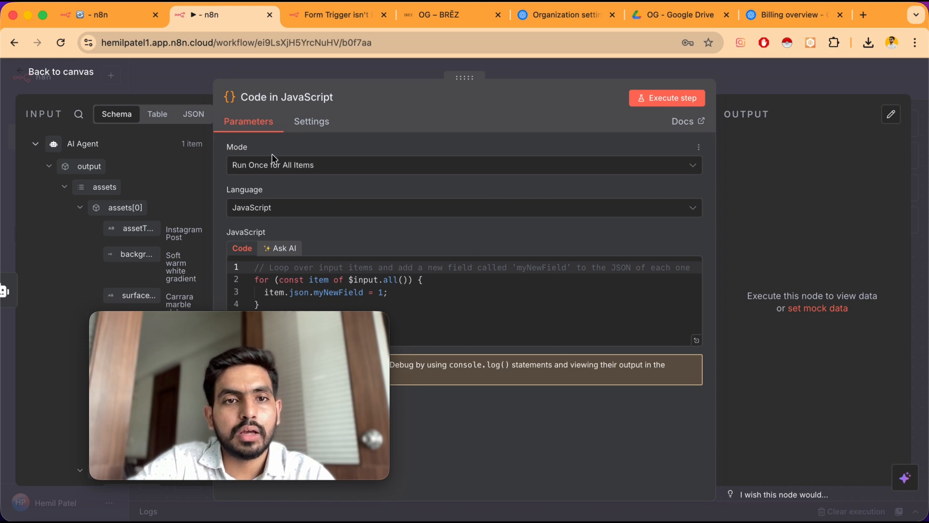
Keep the mode as Run Once for All Items, replace the default code with the code copied from the reference workflow, and execute the step
left_click(316, 167)
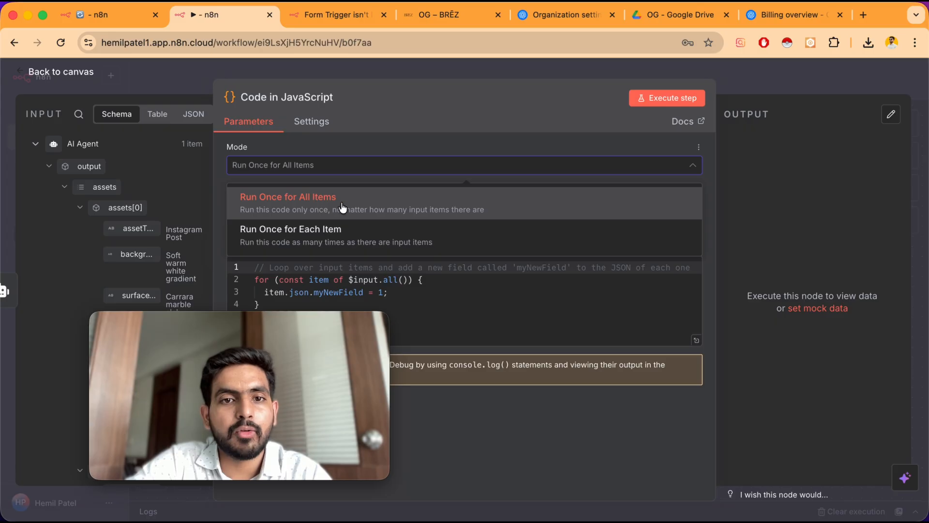
left_click(221, 170)
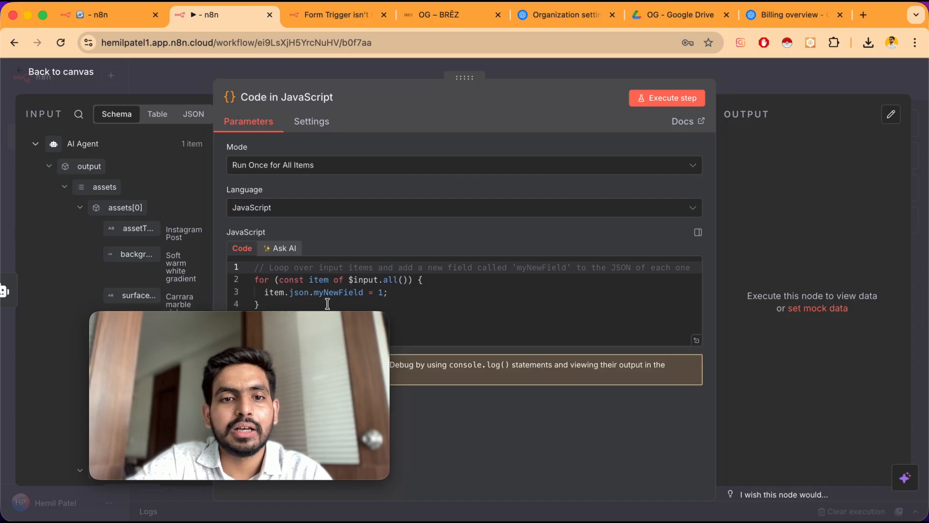
mouse_move(312, 321)
left_click_drag(313, 321, 836, 289)
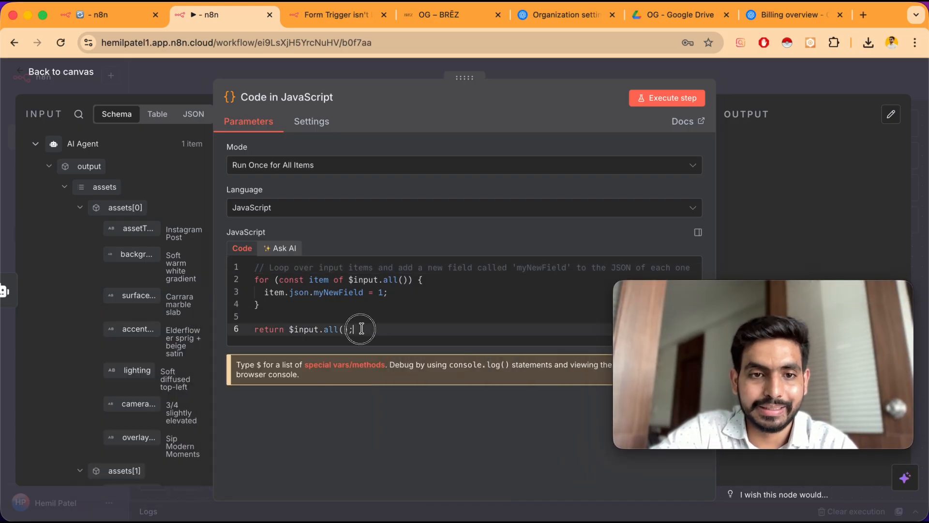
left_click_drag(359, 329, 235, 266)
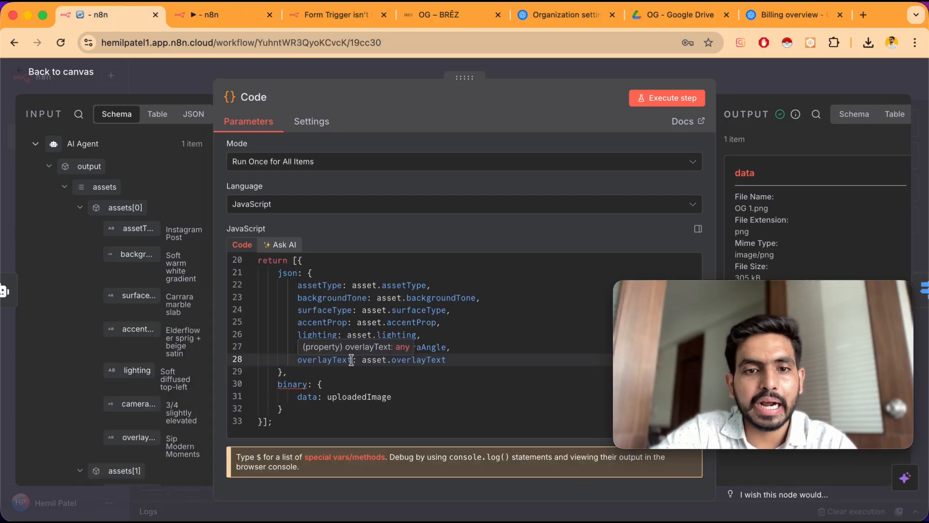
key("super+a")
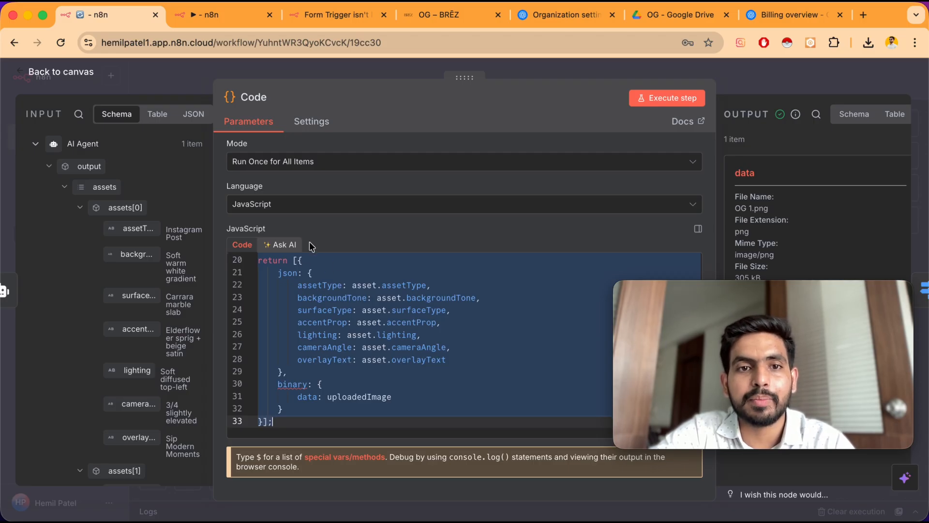
left_click(220, 14)
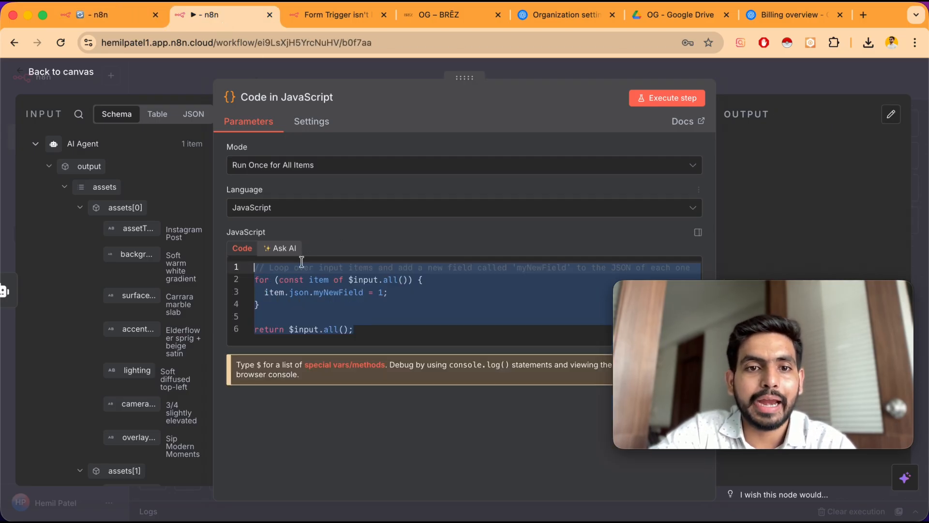
key("super+v")
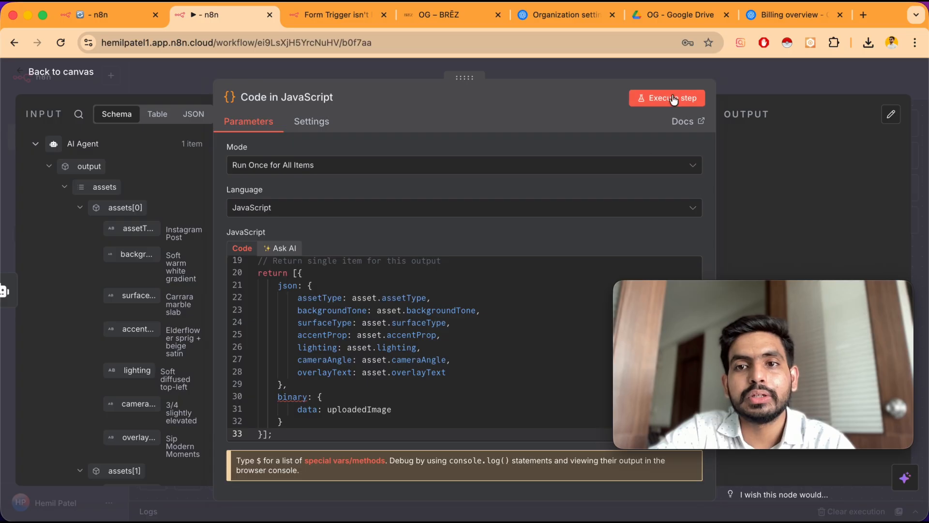
left_click(669, 99)
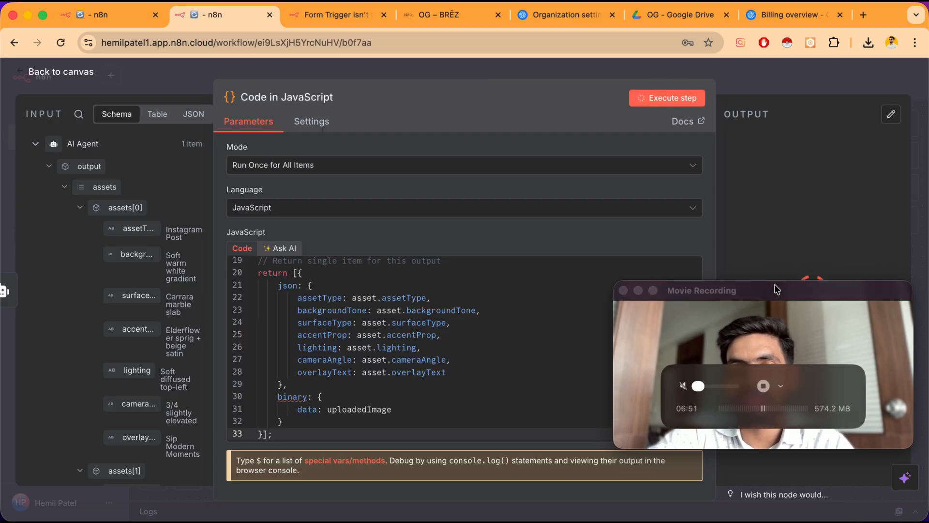
left_click_drag(776, 295, 338, 293)
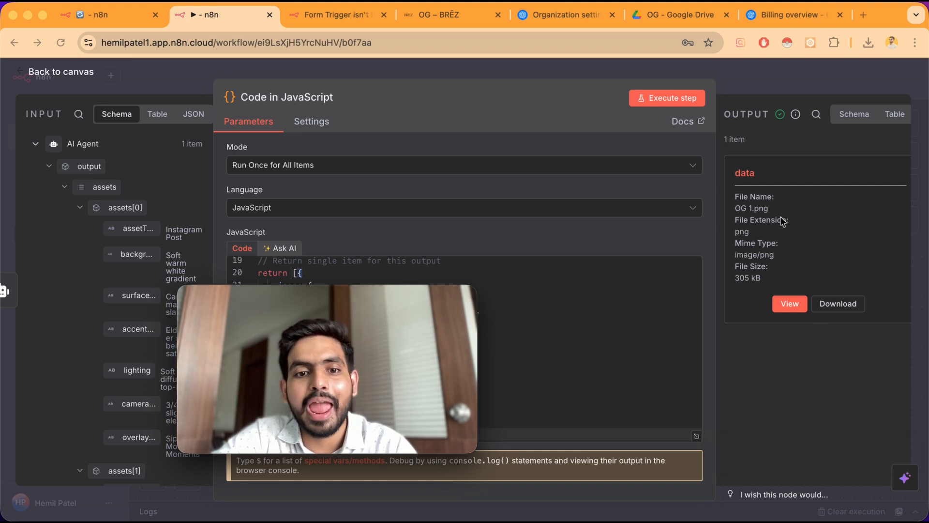
Reopen the AI Agent node and scroll through its generated assets output, then return to the canvas
left_click(62, 71)
scroll(596, 222, "down", 2)
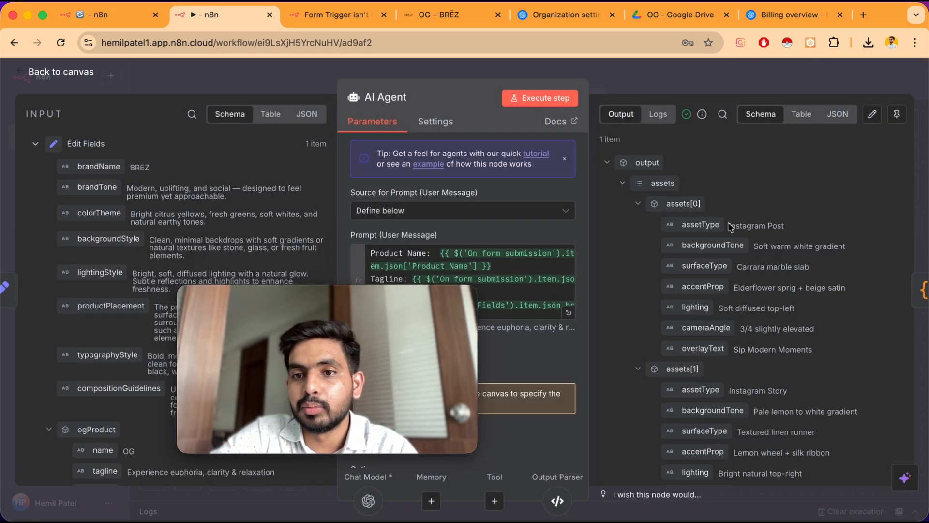
double_click(597, 204)
scroll(685, 317, "down", 8)
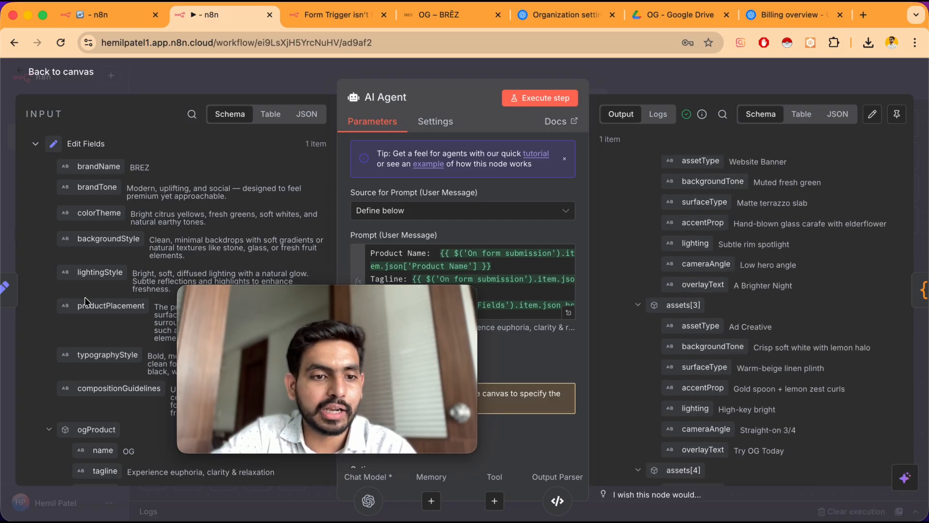
scroll(84, 298, "down", 10)
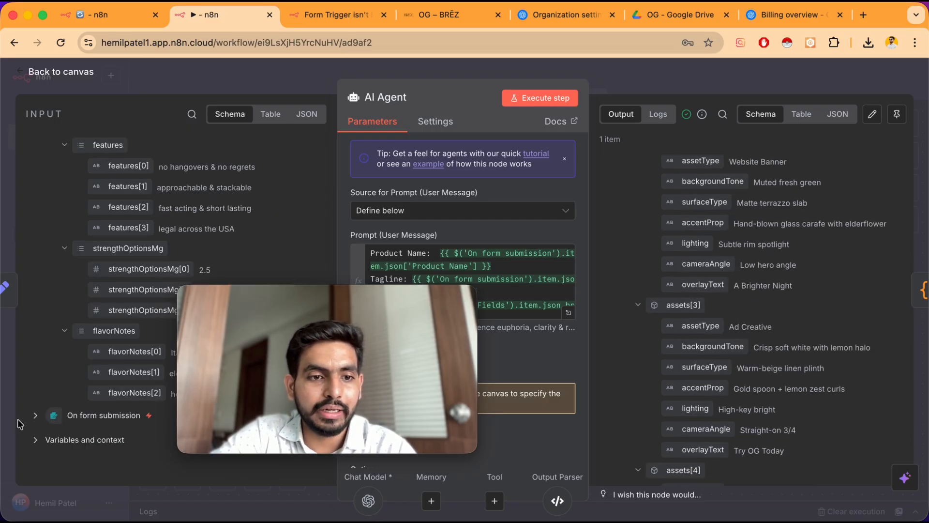
scroll(751, 260, "down", 7)
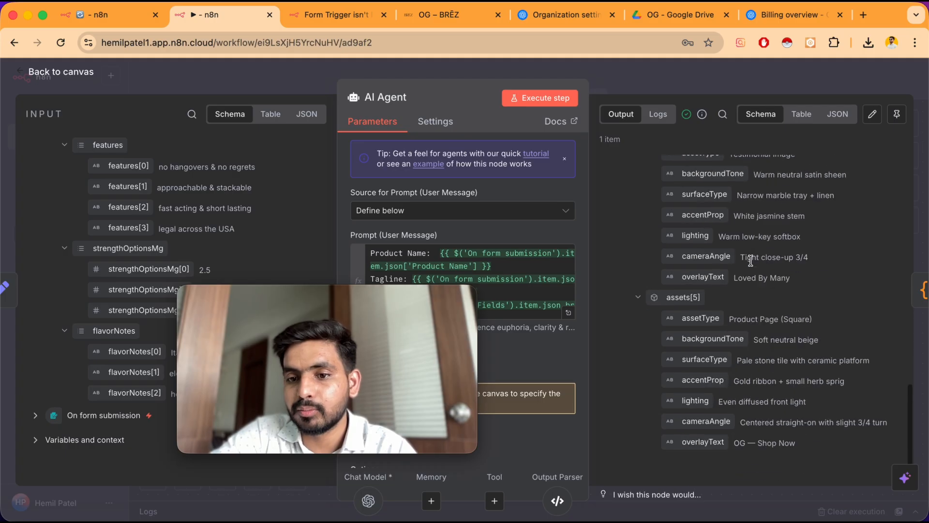
key("Escape")
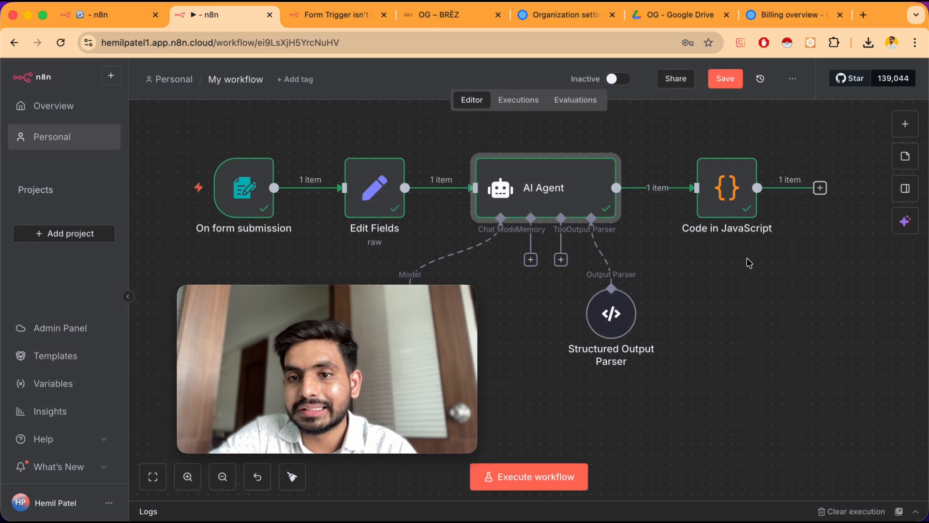
Open the Code in JavaScript node and view its output image, then return to the canvas
double_click(719, 194)
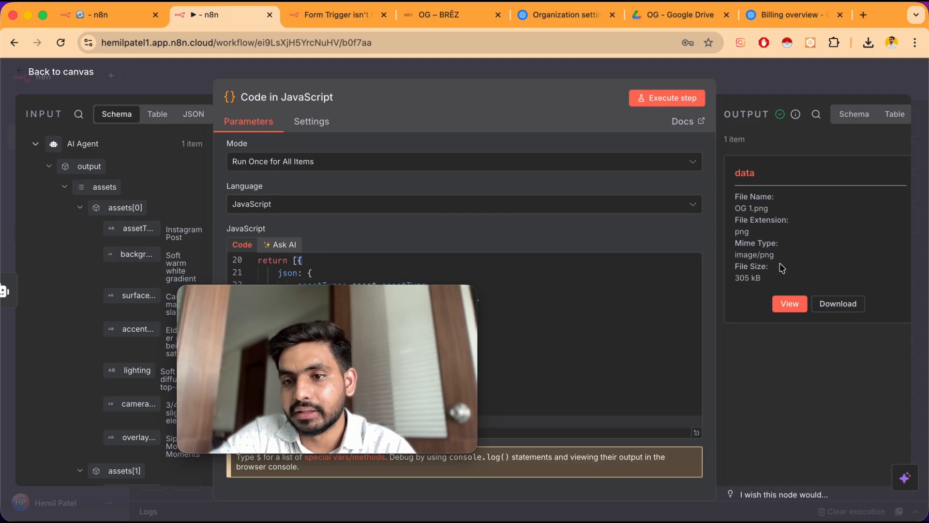
left_click(790, 304)
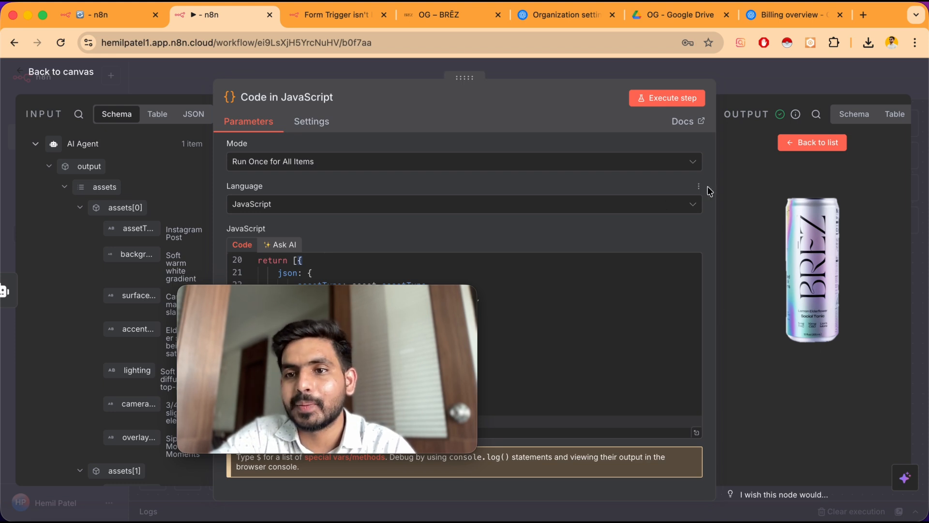
left_click(812, 142)
key("Escape")
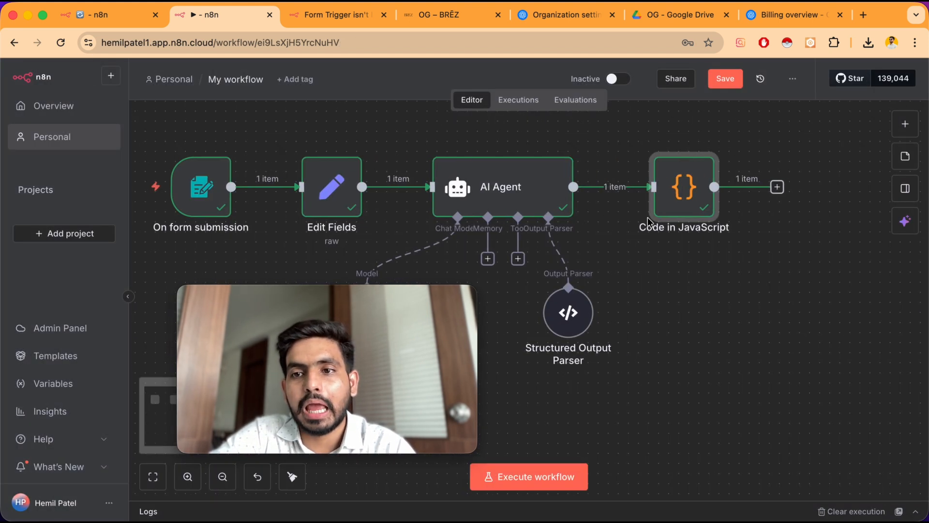
Add an OpenAI Generate an image node after the Code in JavaScript node and return to the canvas
left_click(766, 187)
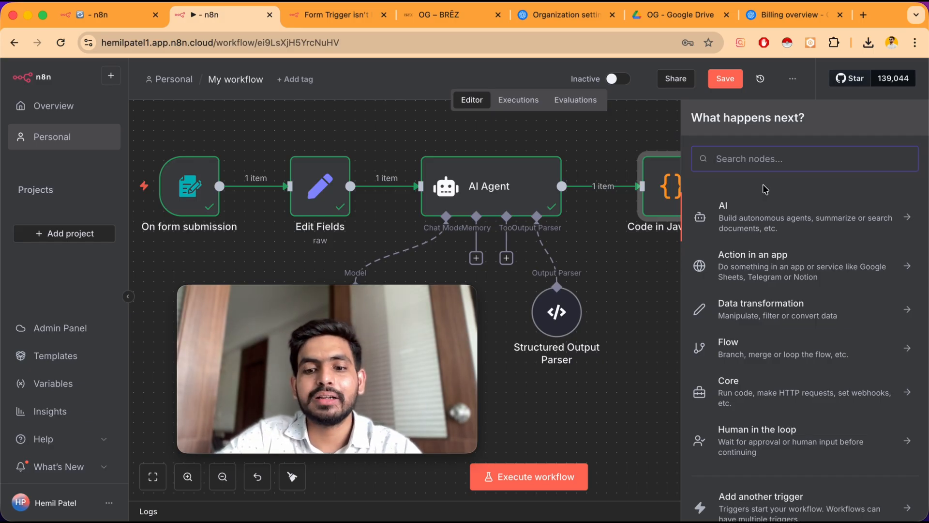
type("open")
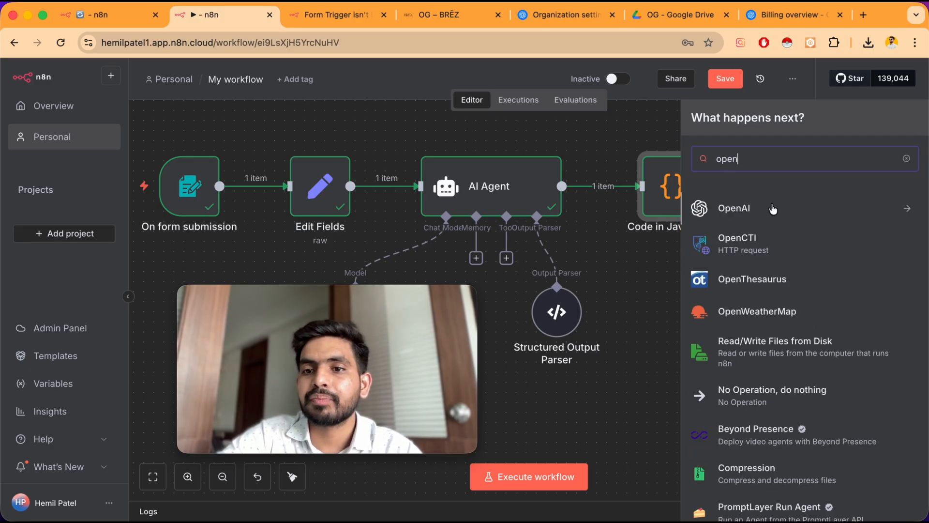
left_click(773, 208)
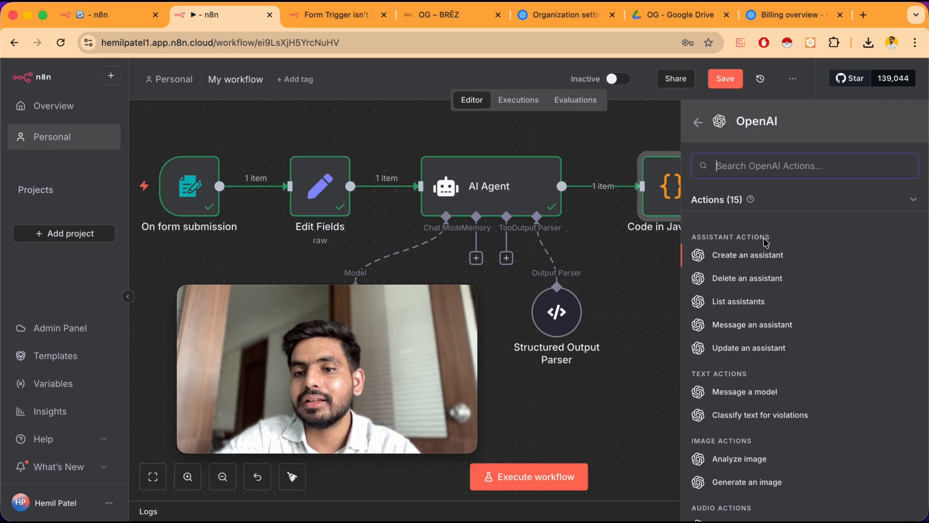
scroll(761, 402, "down", 1)
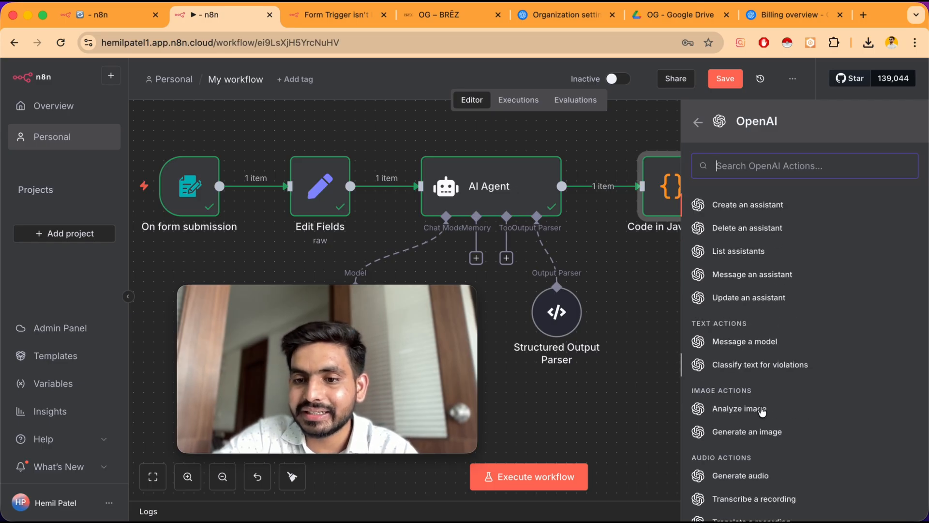
scroll(763, 410, "down", 3)
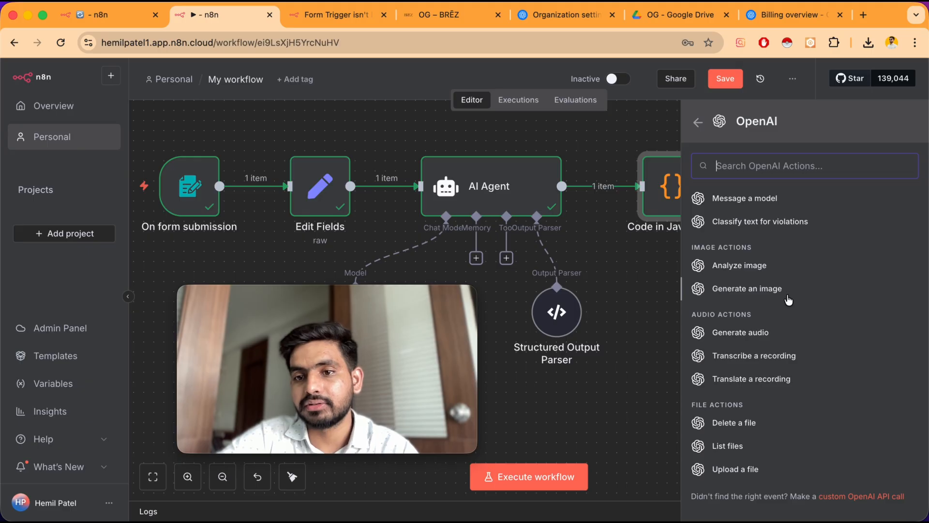
left_click(789, 299)
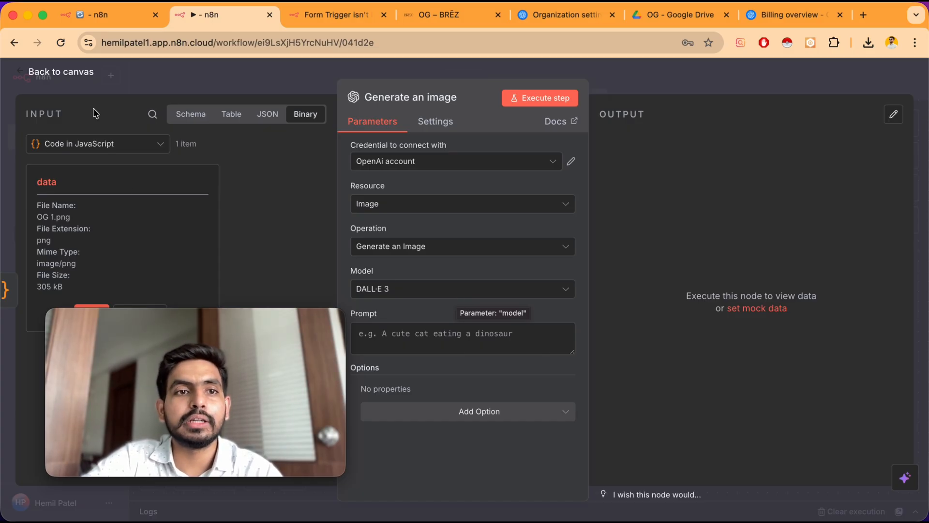
left_click(81, 75)
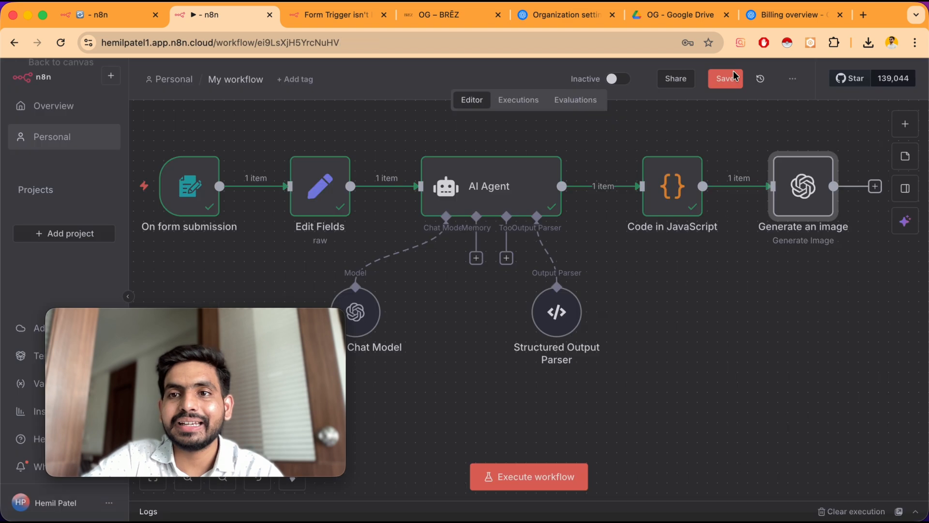
Open the OpenAI developer docs and search for image to find the Create image edit API reference
left_click(791, 19)
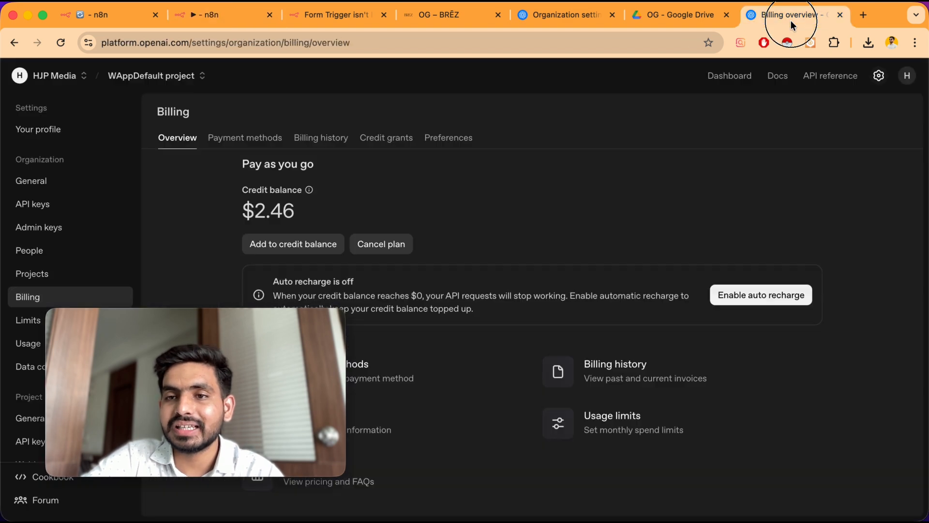
left_click(780, 79)
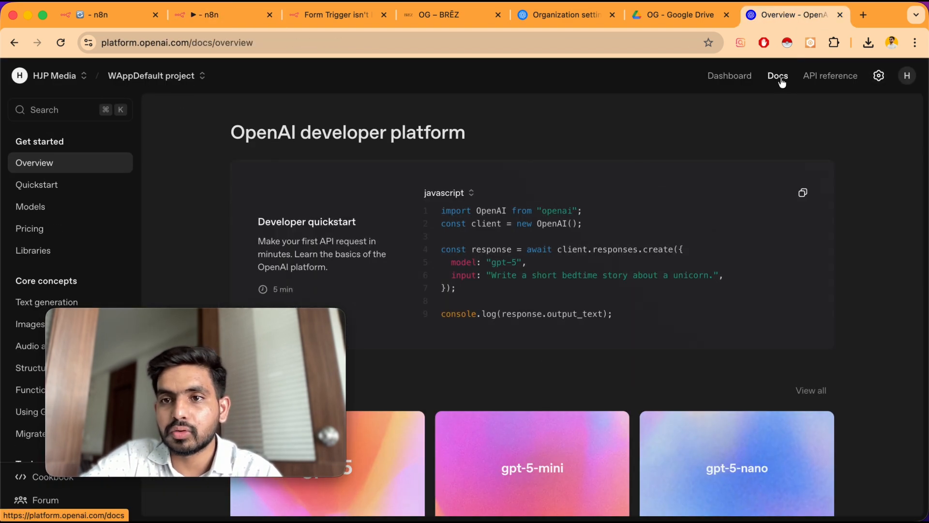
left_click(58, 110)
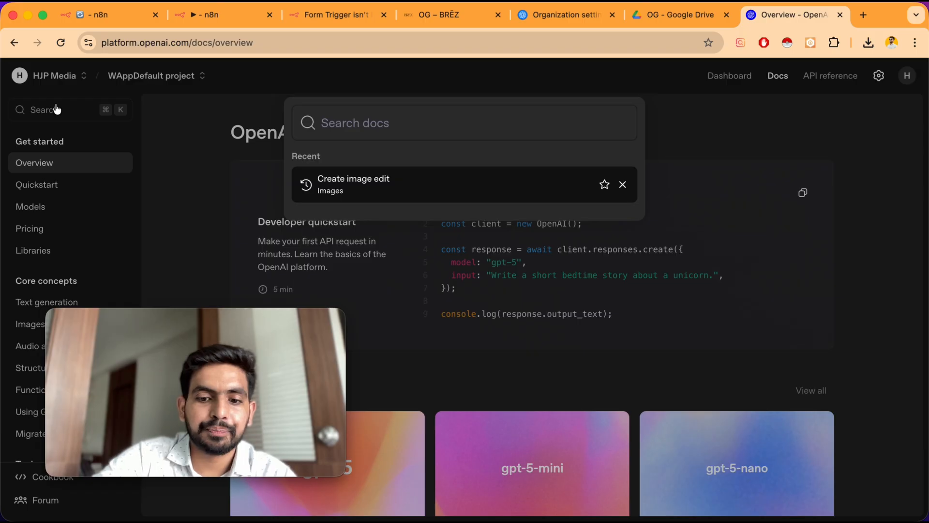
type("age")
key("BackSpace")
key("BackSpace")
key("BackSpace")
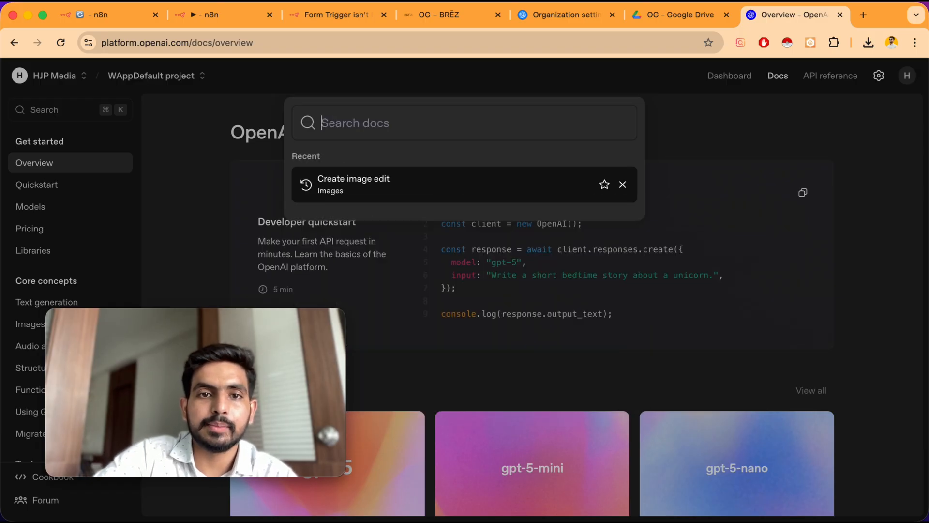
type("image")
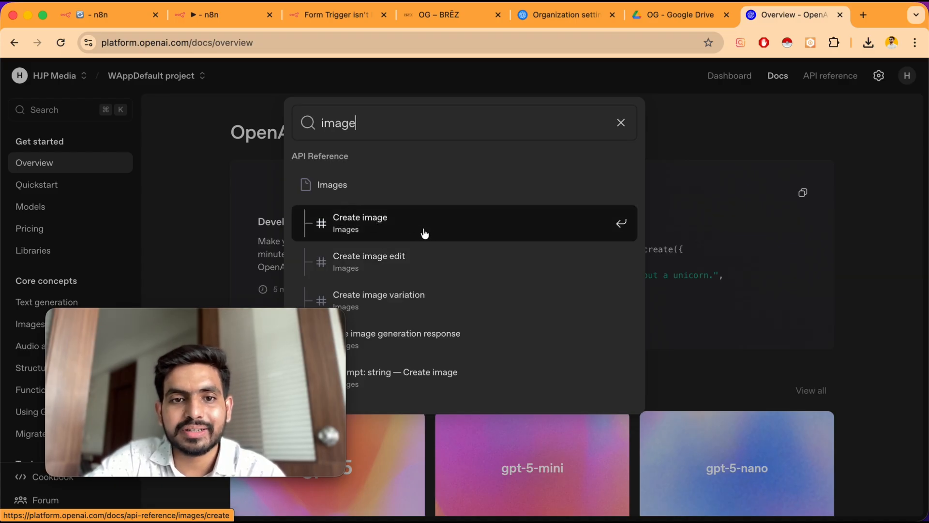
left_click(445, 263)
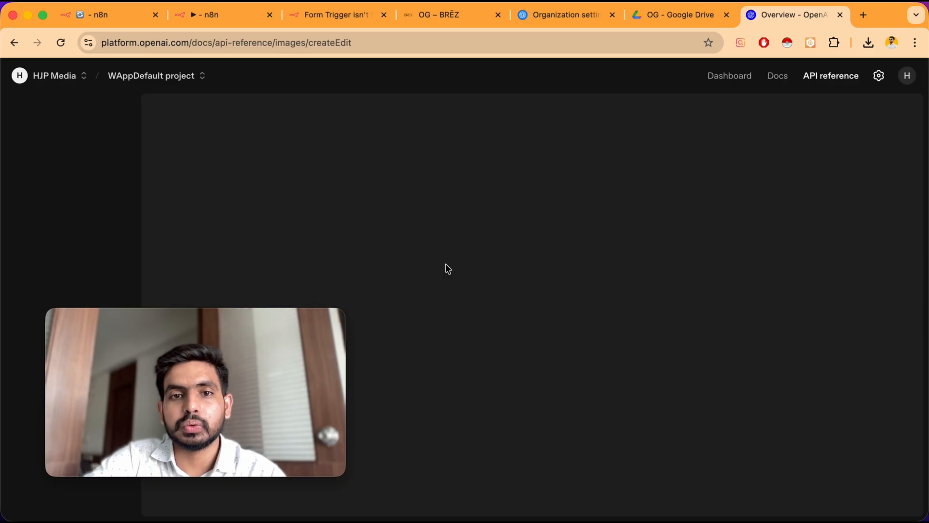
left_click(220, 18)
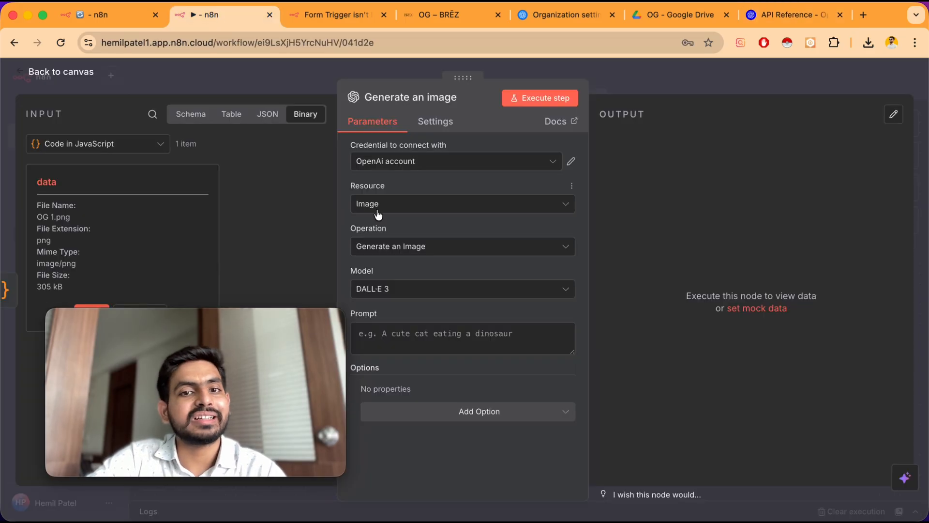
left_click(792, 15)
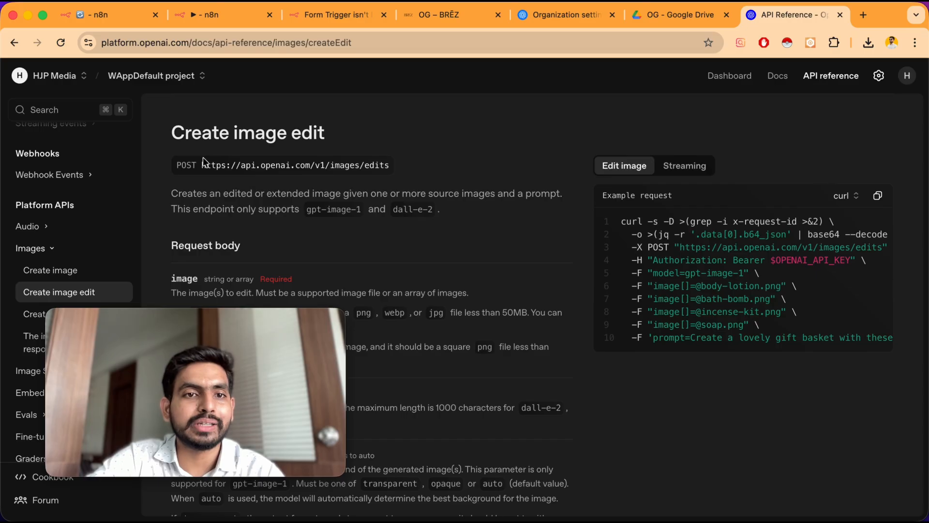
left_click_drag(201, 165, 415, 167)
key("super+c")
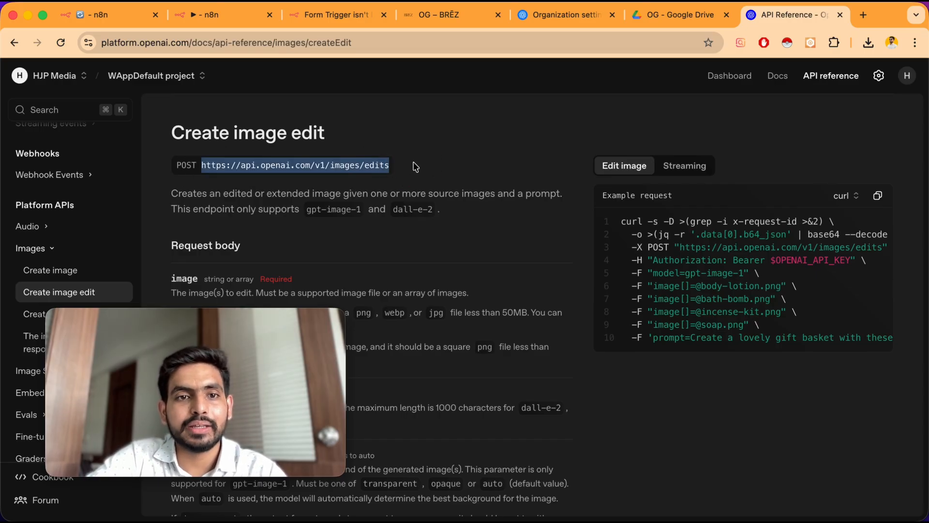
Return to the workflow canvas and delete the Generate an image node
left_click(220, 16)
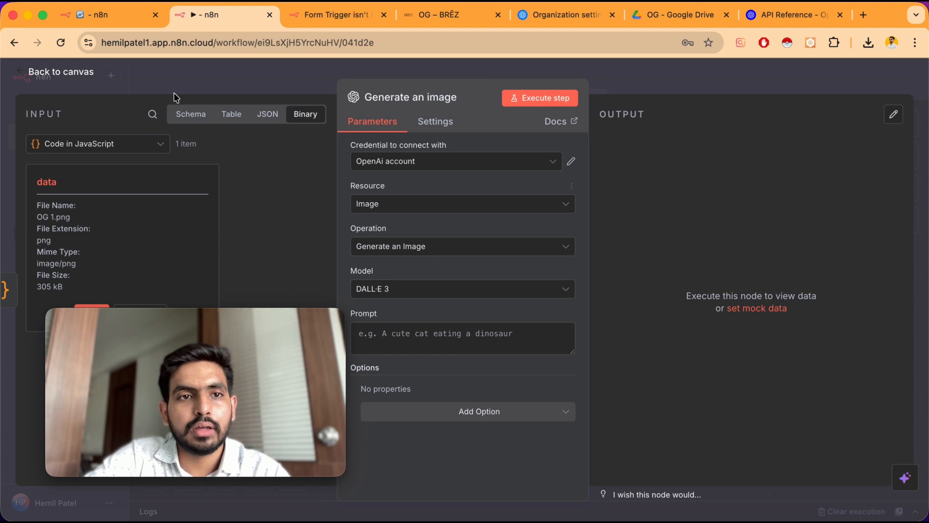
left_click(74, 72)
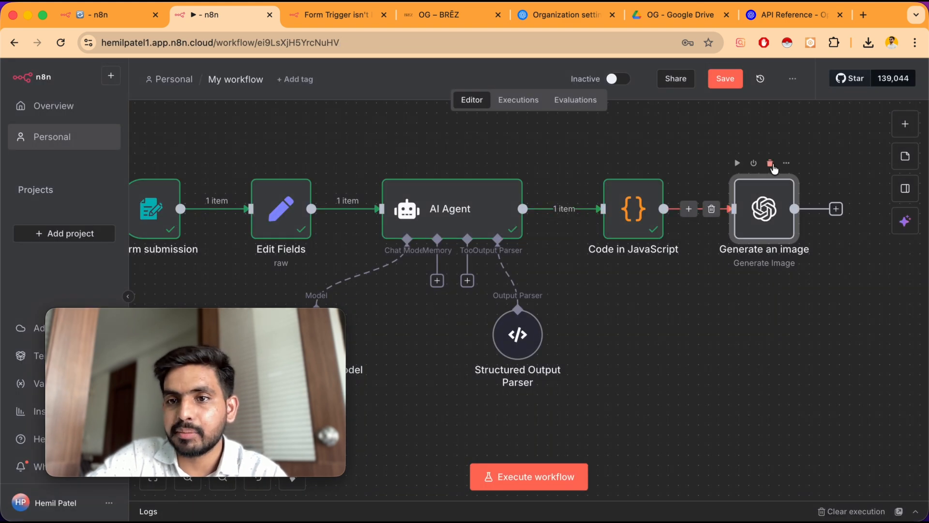
left_click(770, 165)
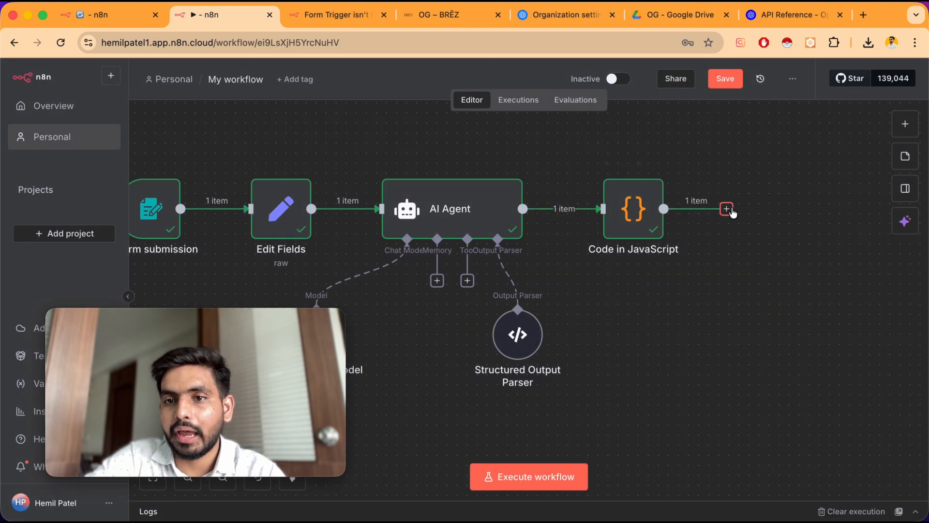
Add an HTTP Request node after the Code in JavaScript node
left_click(727, 209)
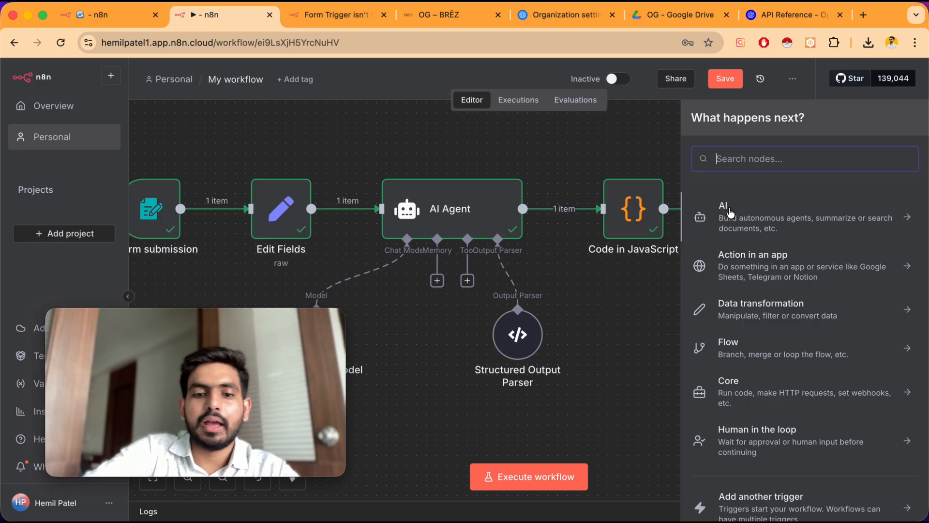
type("http")
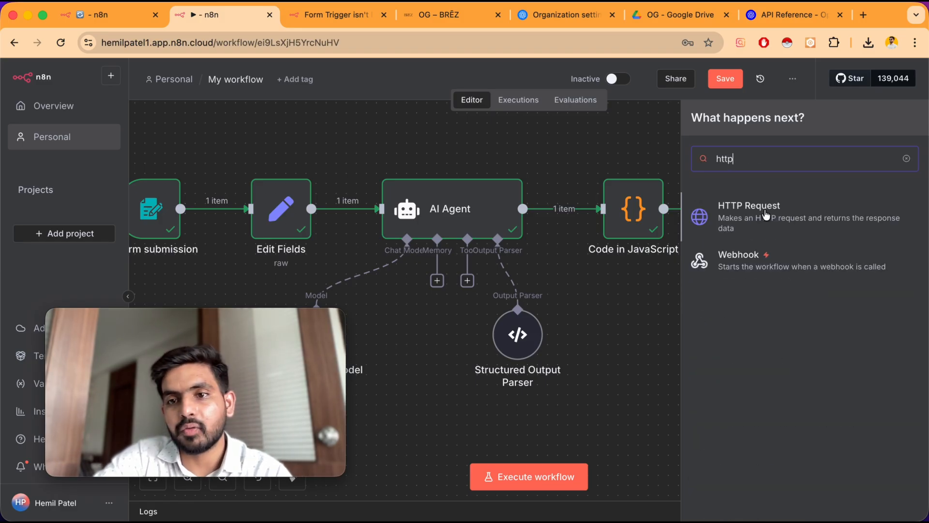
left_click(764, 213)
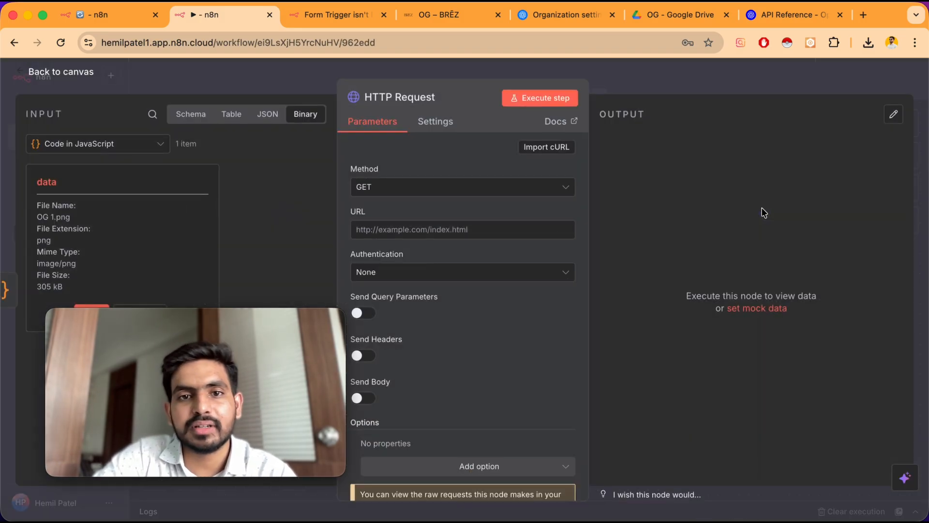
left_click(410, 188)
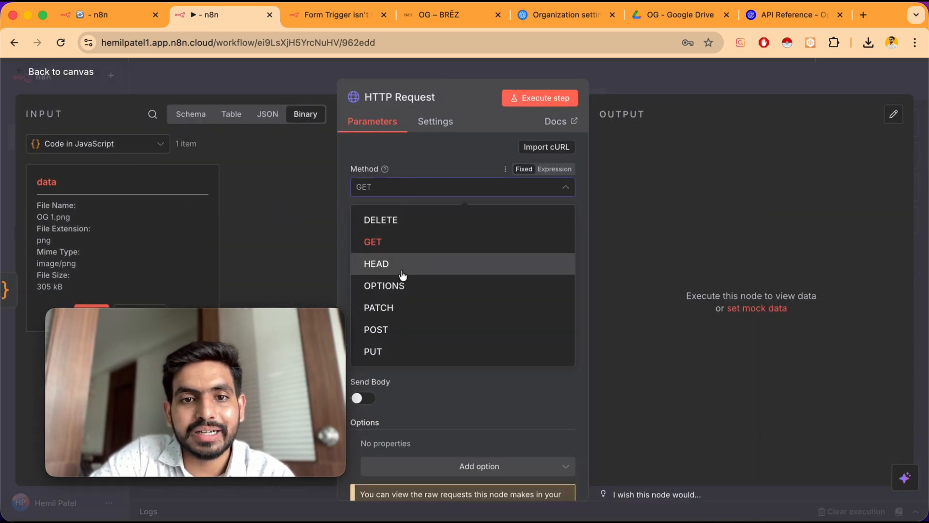
left_click(411, 329)
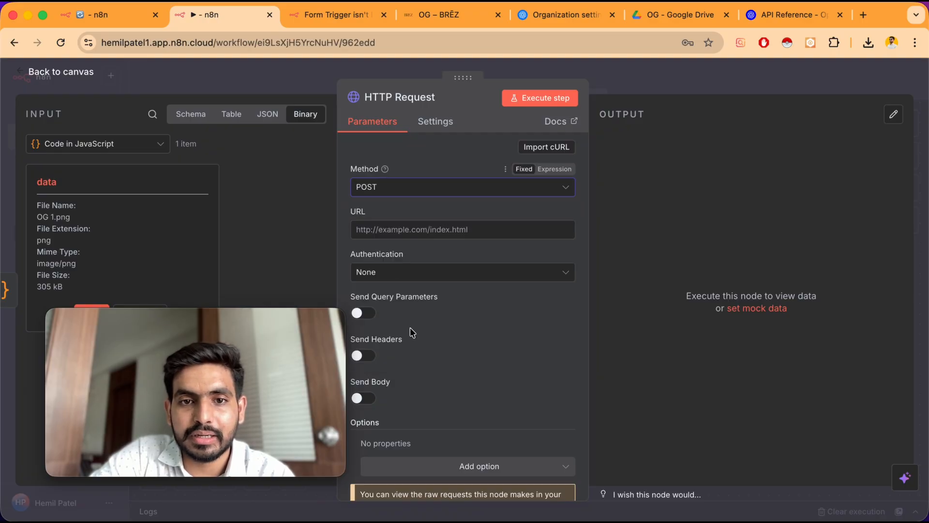
left_click(405, 230)
key("super+v")
left_click(789, 19)
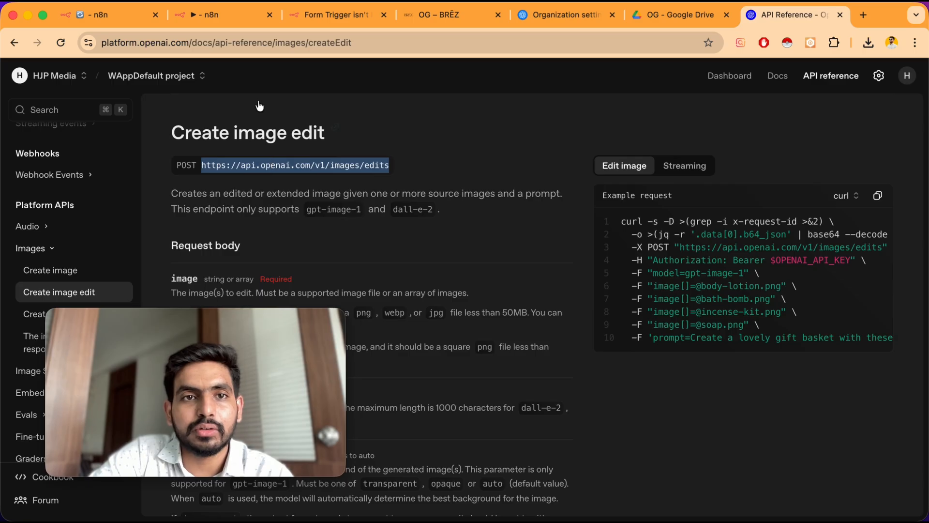
left_click(209, 14)
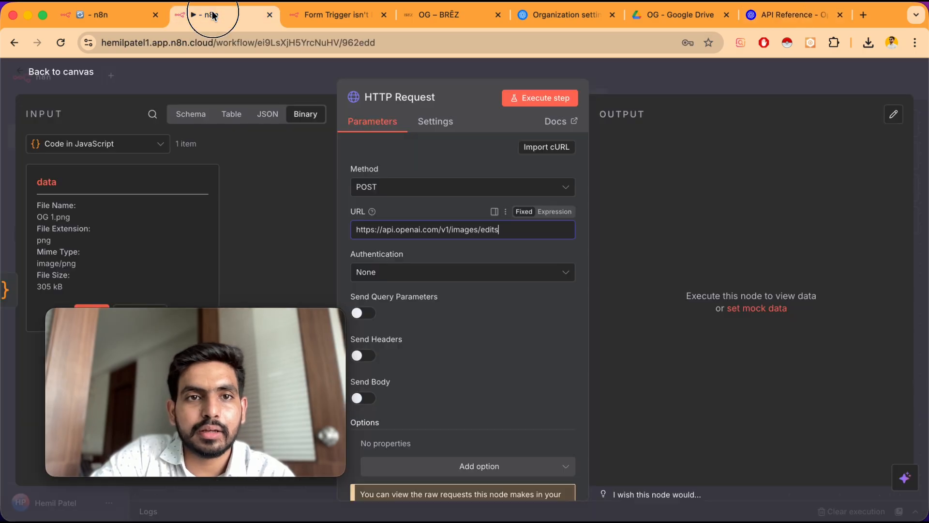
Keep authentication as None and enable Send Headers in the HTTP Request node
left_click(406, 274)
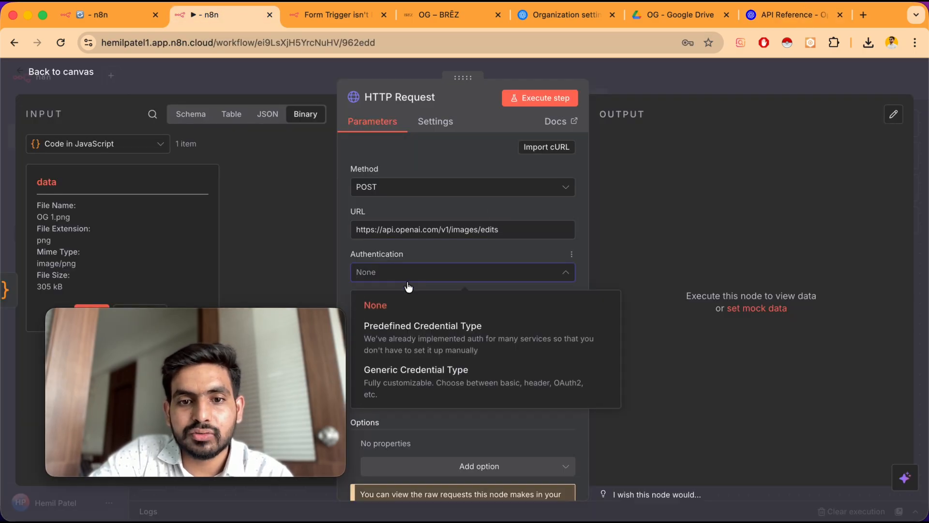
left_click(342, 271)
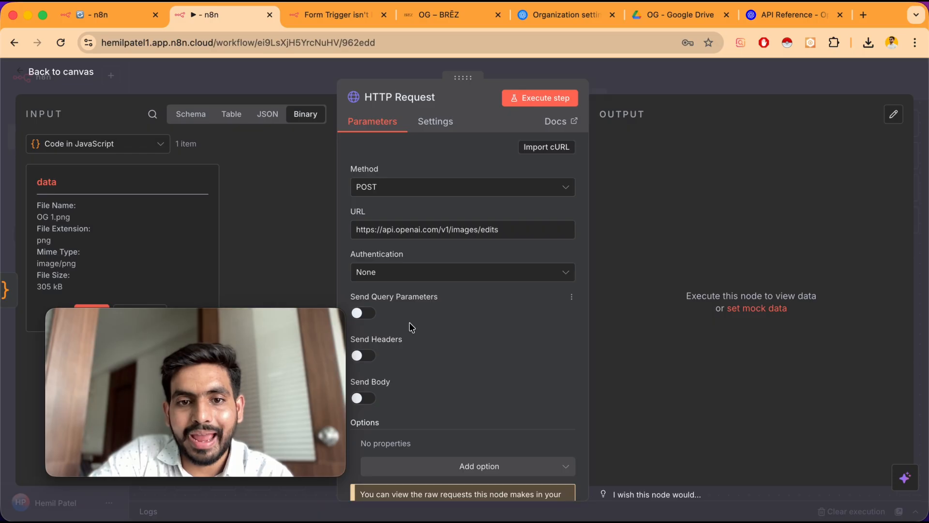
scroll(412, 328, "down", 1)
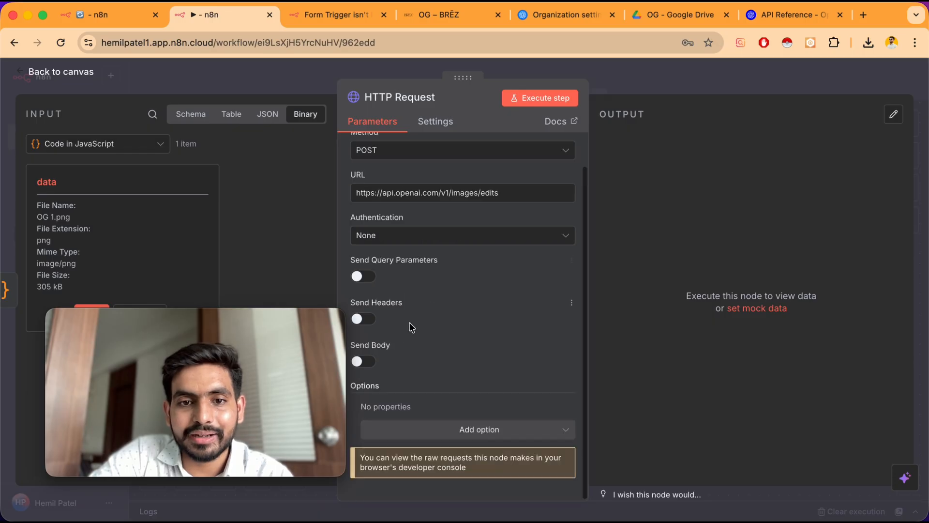
left_click(367, 324)
scroll(469, 316, "down", 3)
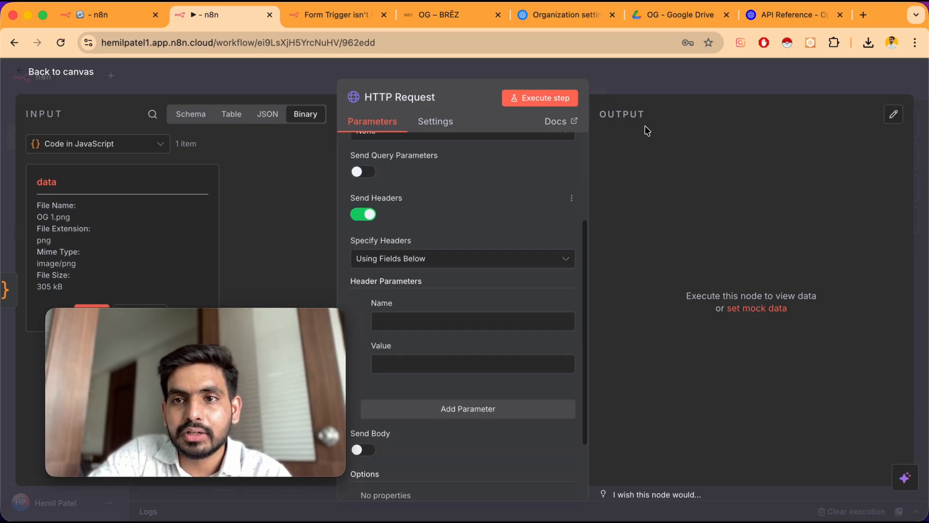
Review the request body parameters in the Create image edit documentation
left_click(779, 16)
scroll(489, 344, "down", 1)
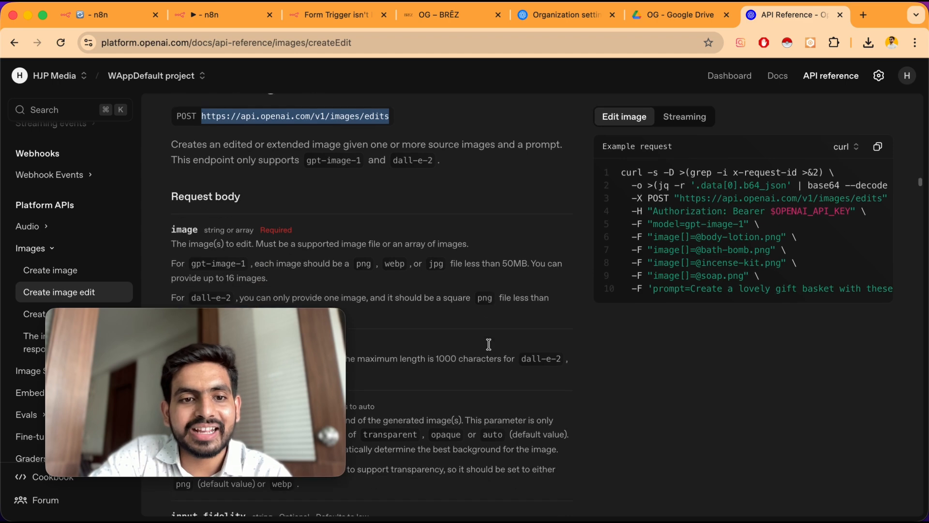
scroll(492, 348, "down", 1)
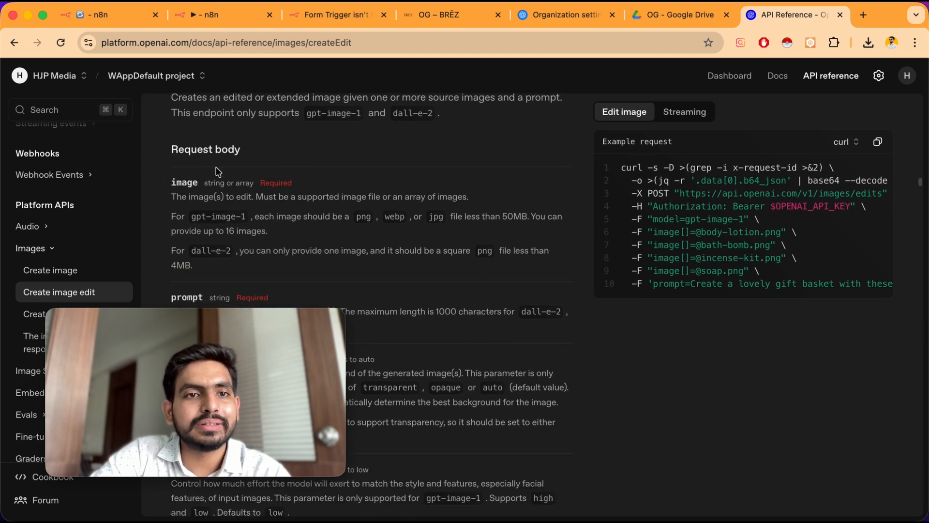
scroll(446, 310, "down", 12)
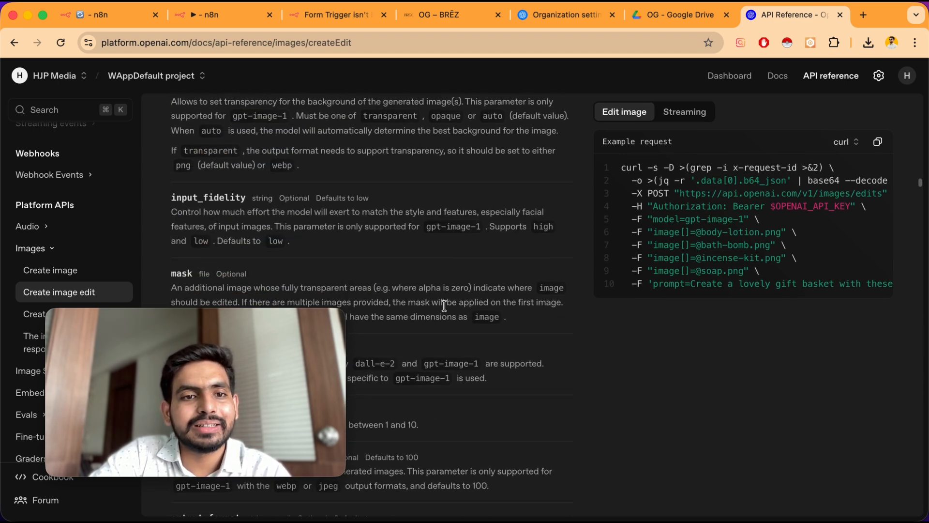
scroll(437, 173, "up", 15)
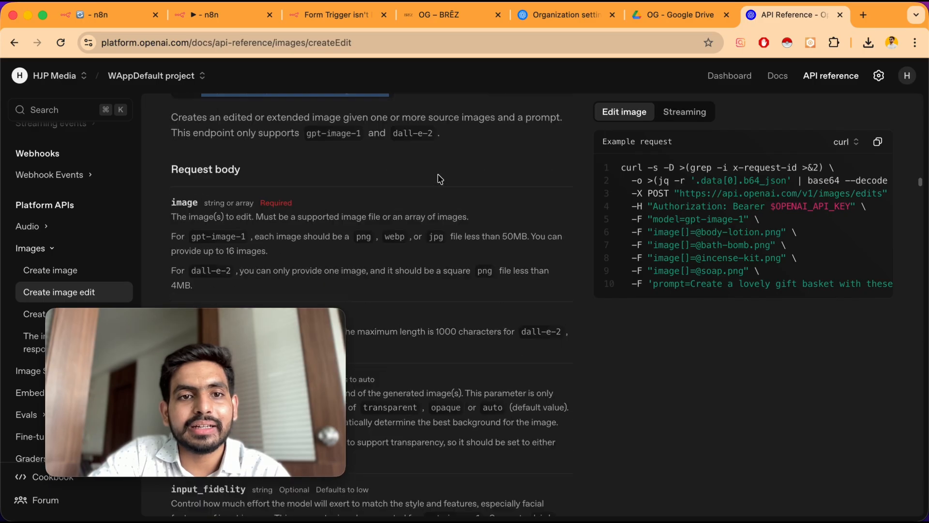
scroll(437, 175, "up", 2)
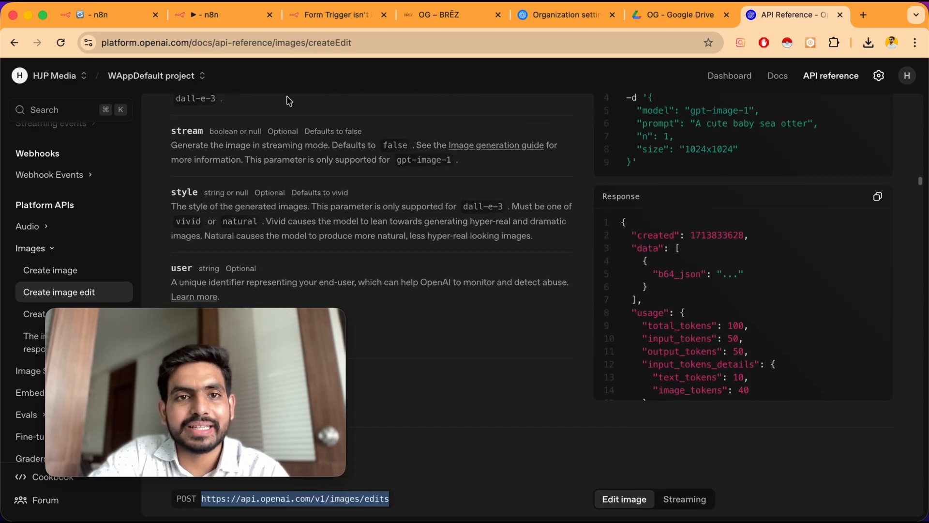
Add a header named Authorization with a value starting with Bearer
left_click(216, 20)
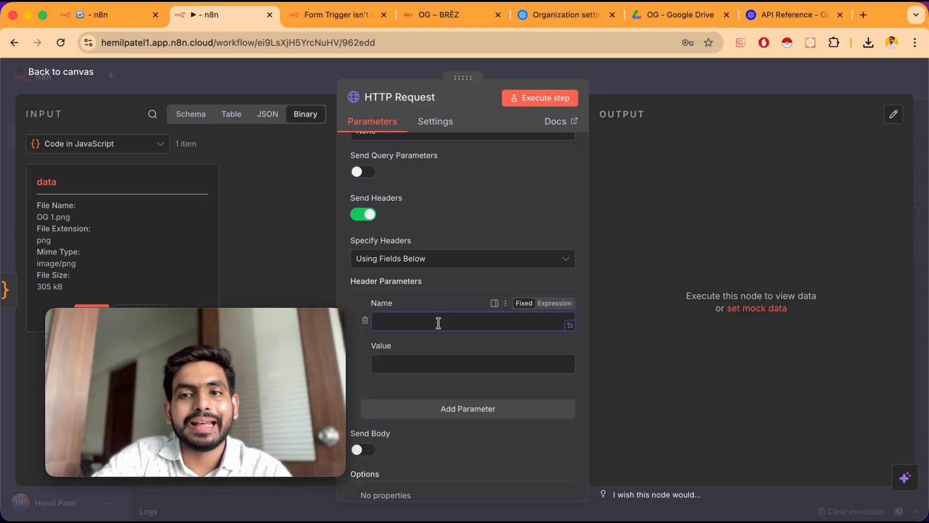
type("A")
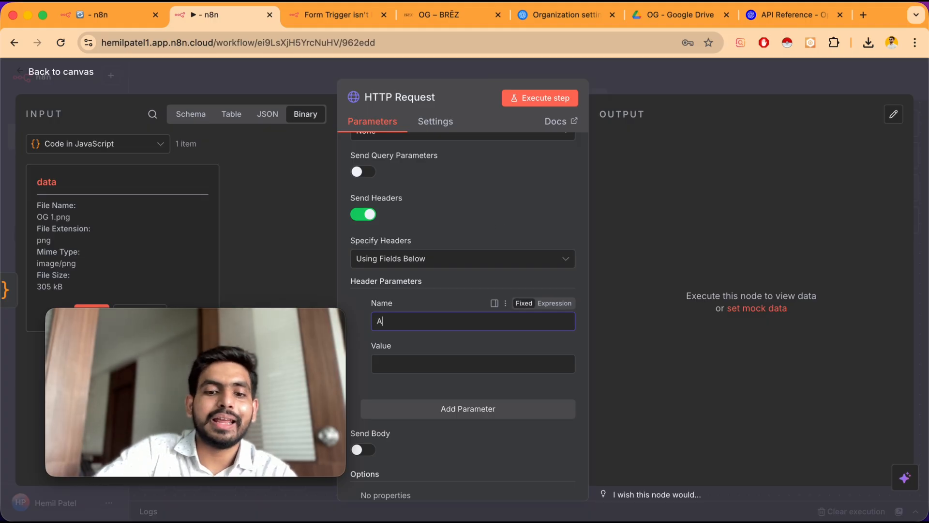
type("uthorization")
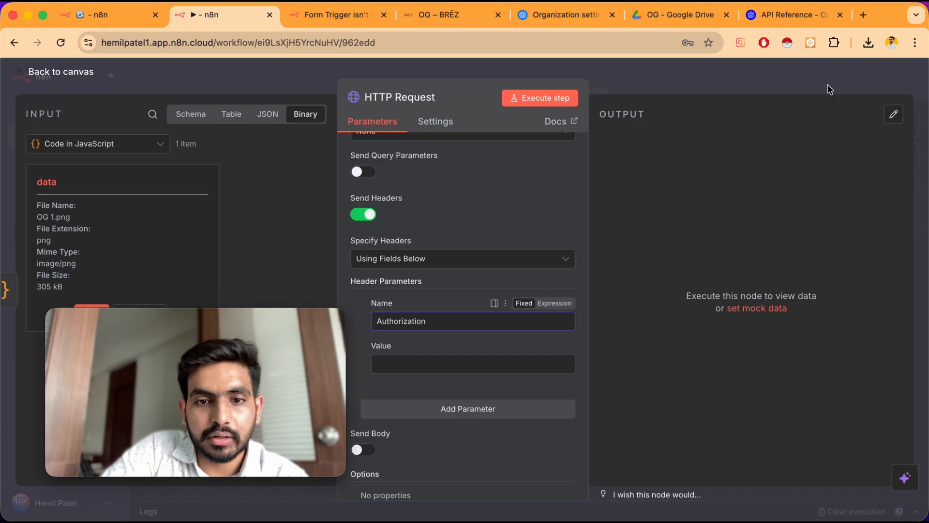
left_click(440, 366)
type("BE")
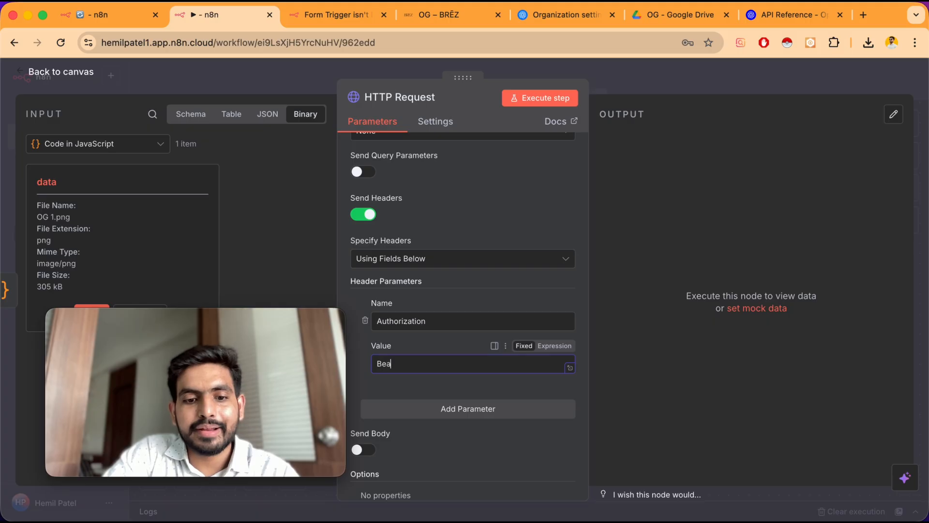
type("arer")
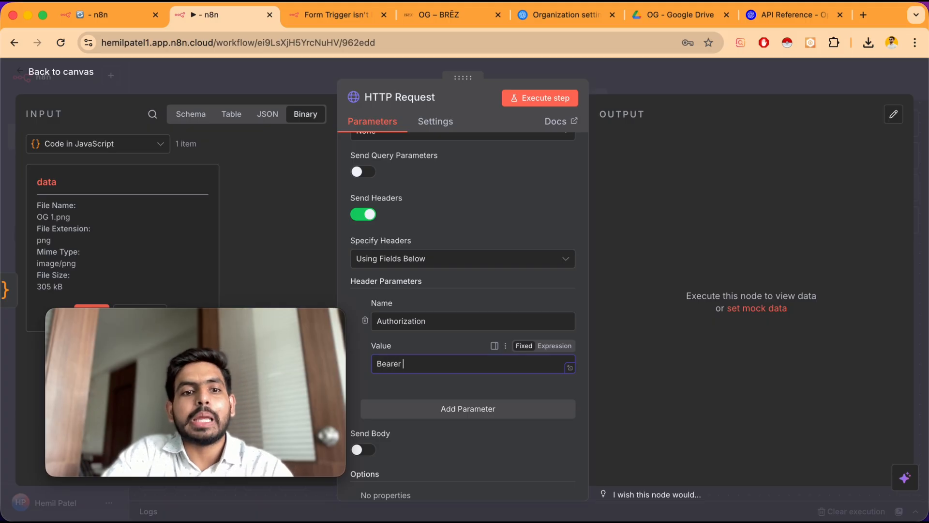
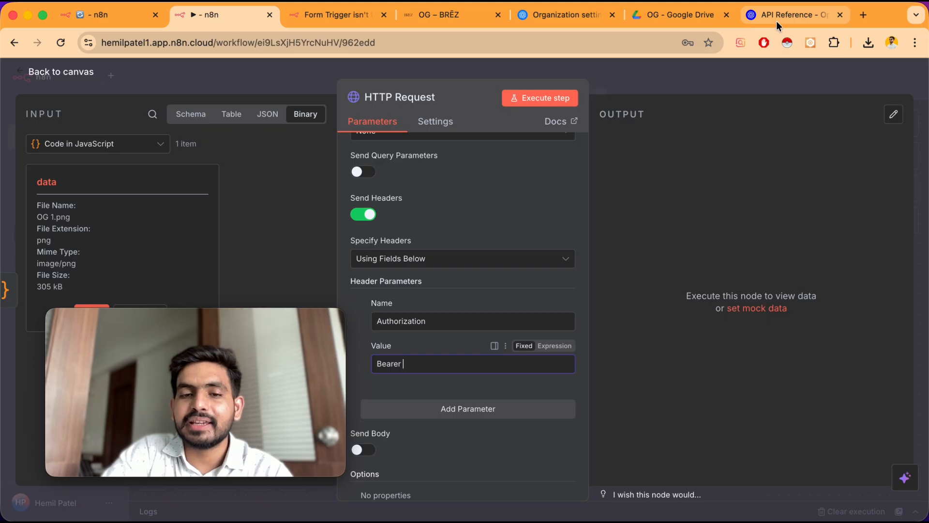
Complete the Authorization header value as Bearer key, after checking the existing keys on the OpenAI API keys page
left_click(422, 362)
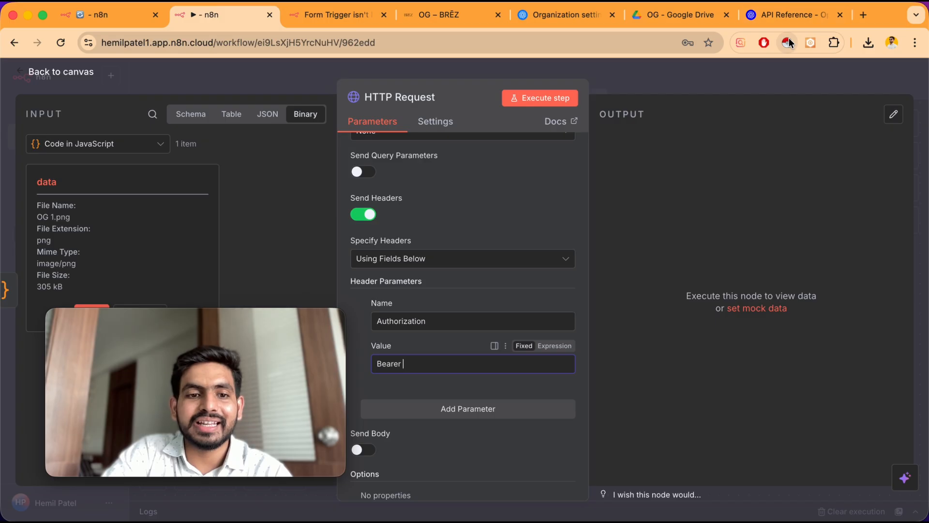
left_click(789, 18)
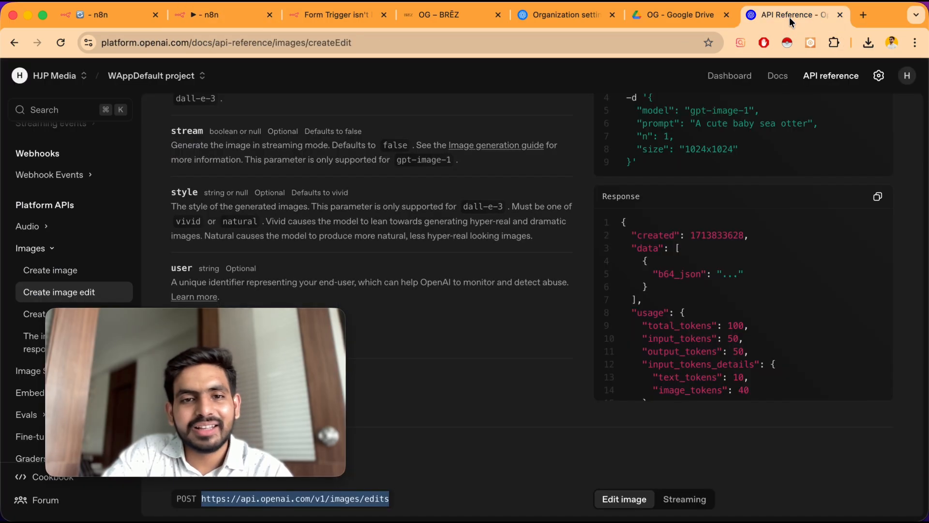
left_click(717, 76)
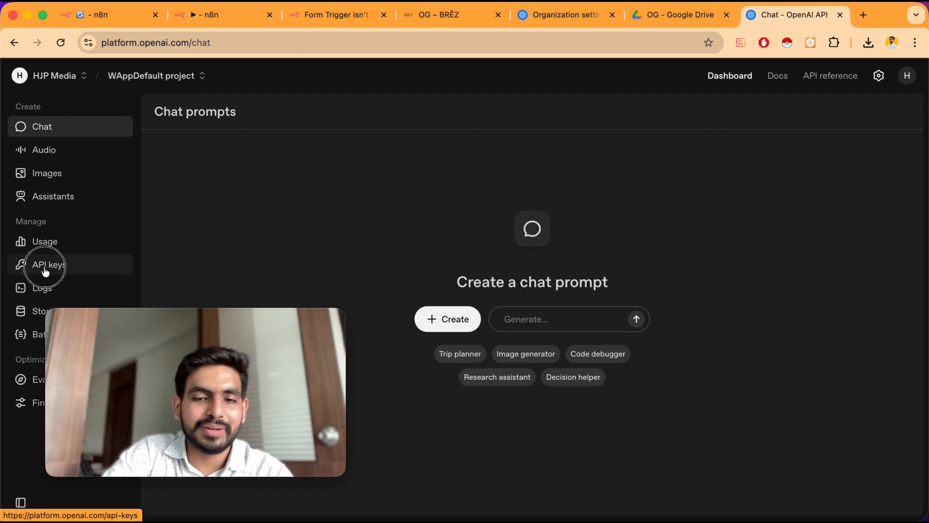
left_click(95, 254)
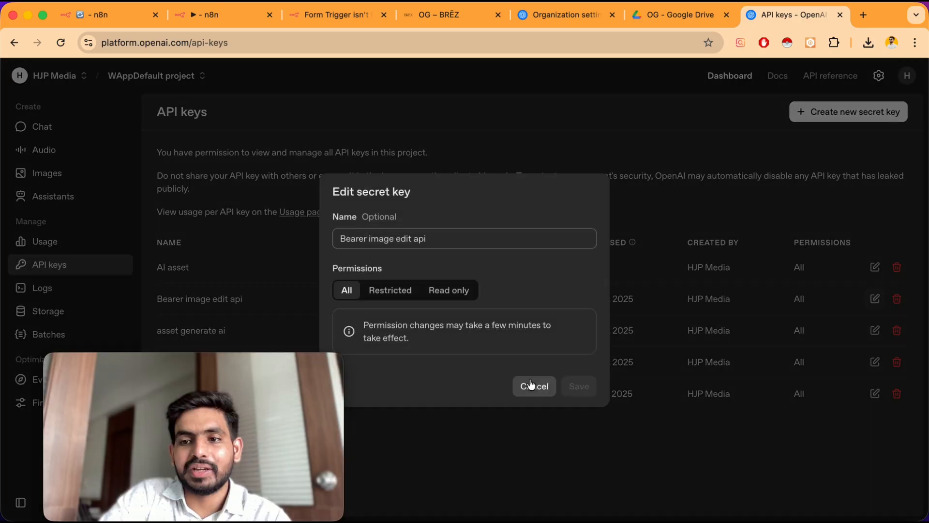
left_click(534, 386)
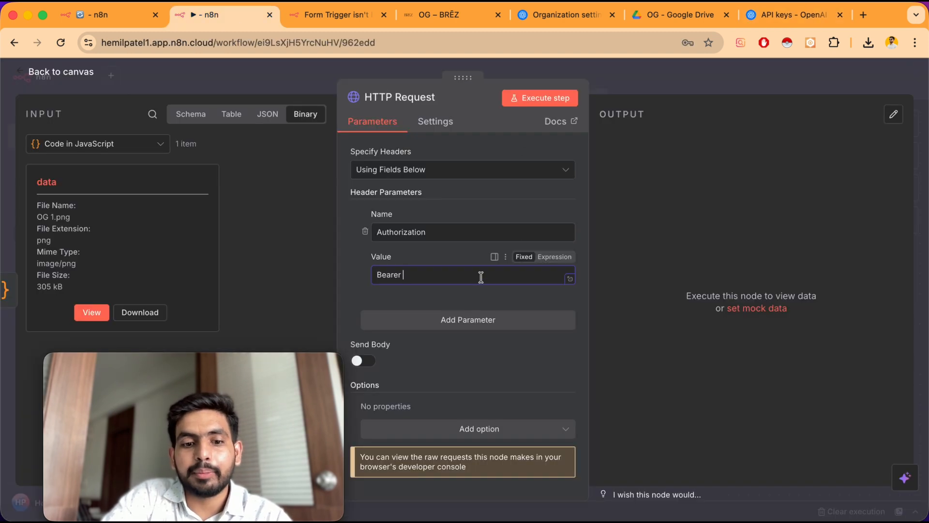
type("key")
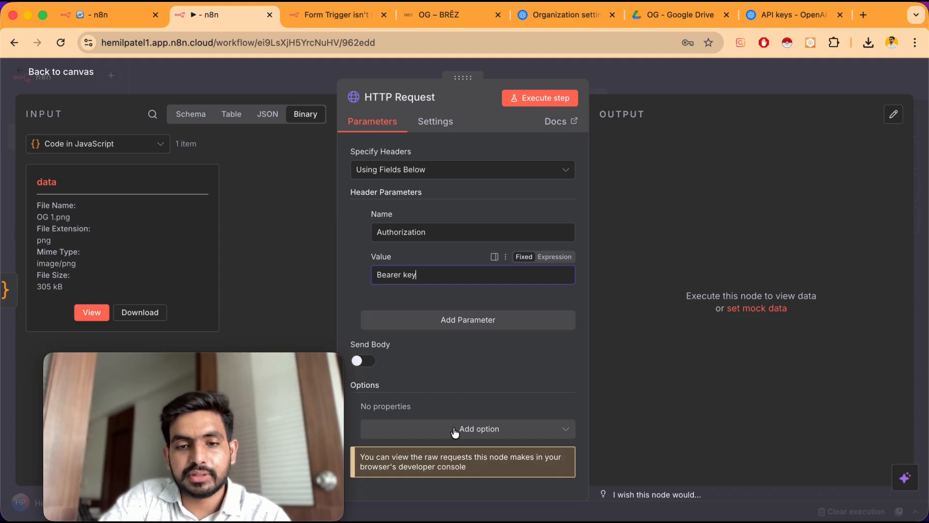
Search the OpenAI docs for image and open the Create image edit reference to review its request body
left_click(794, 15)
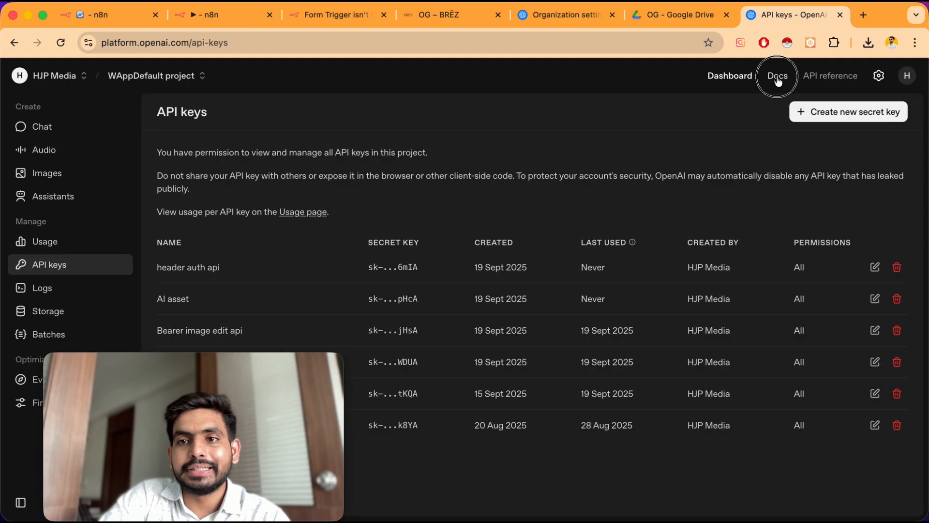
left_click(778, 76)
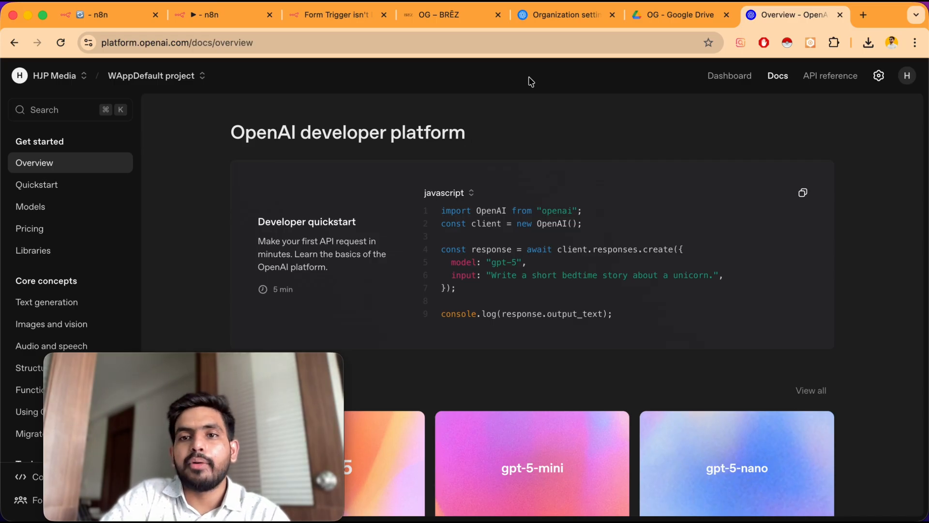
left_click(70, 114)
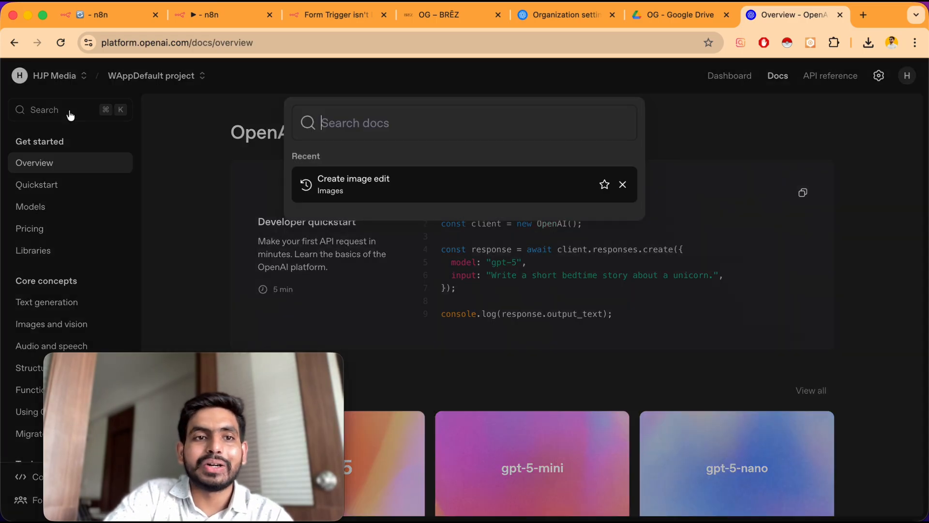
type("image")
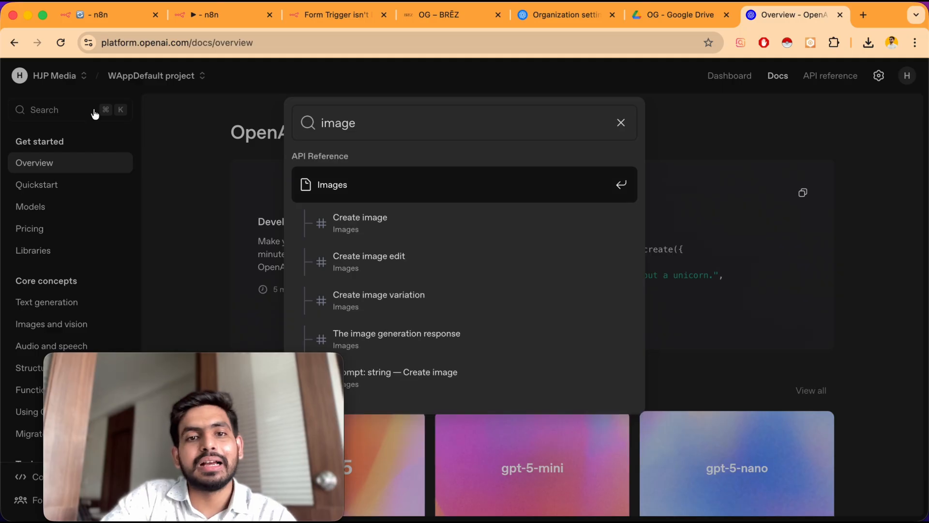
left_click(397, 260)
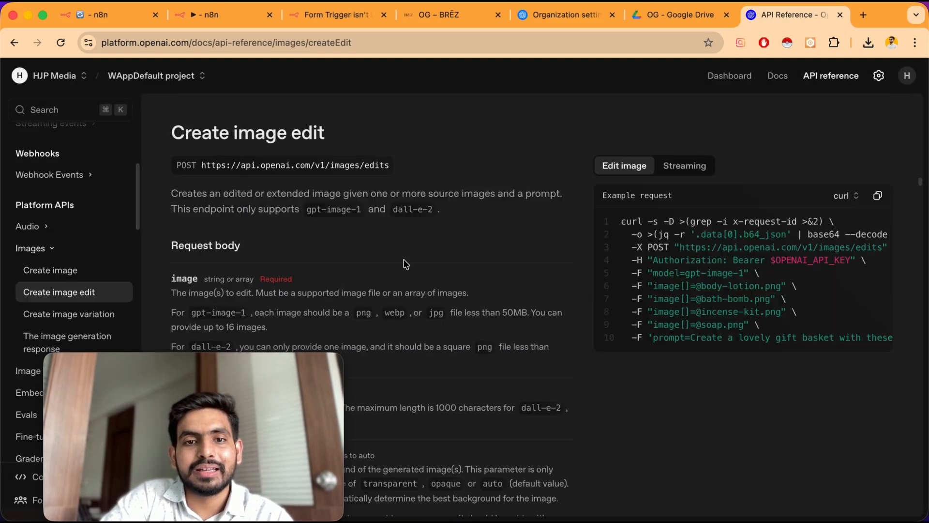
scroll(318, 270, "up", 2)
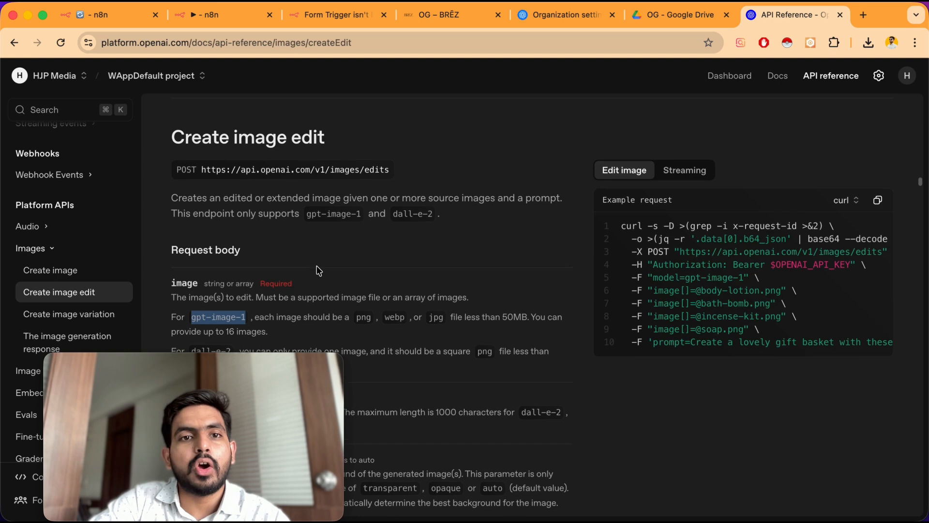
Enable Send Body with Form-Data content type and set the first body parameter's type to n8n Binary File
left_click(221, 18)
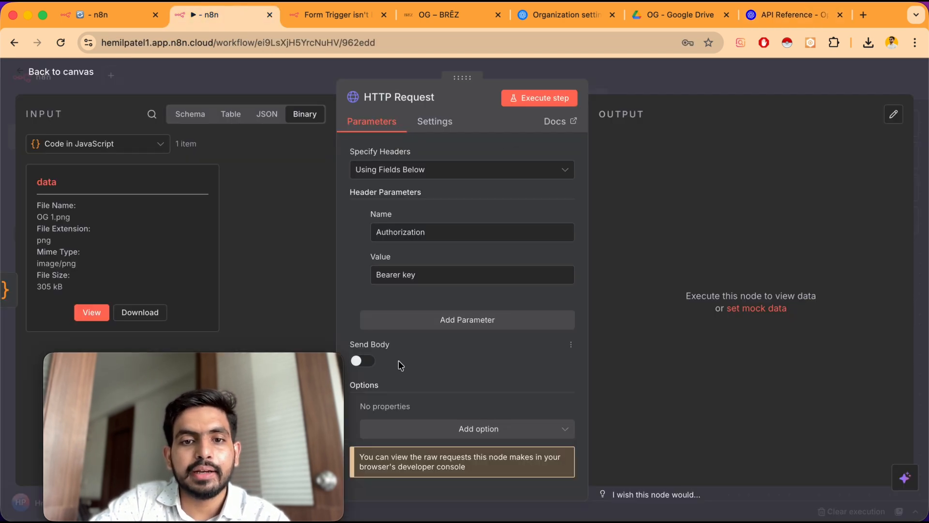
left_click(362, 361)
scroll(365, 360, "down", 4)
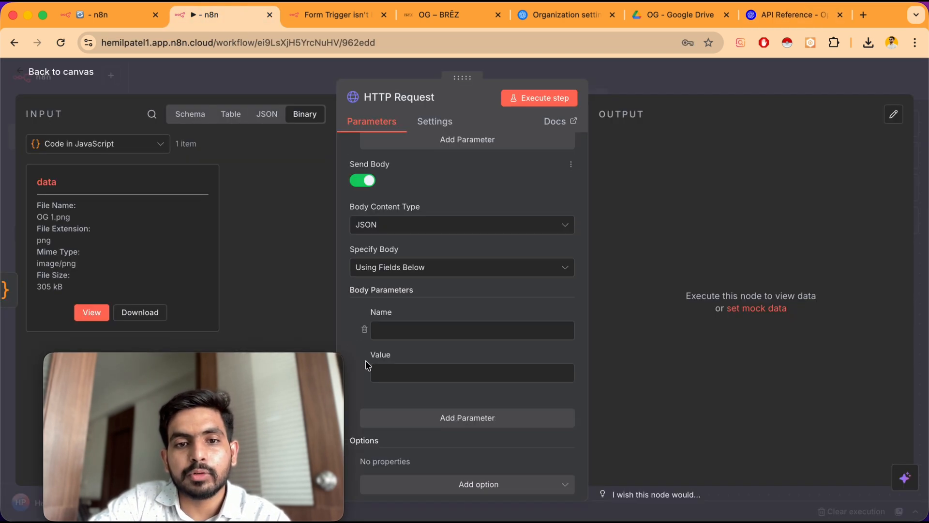
left_click(415, 232)
left_click(405, 280)
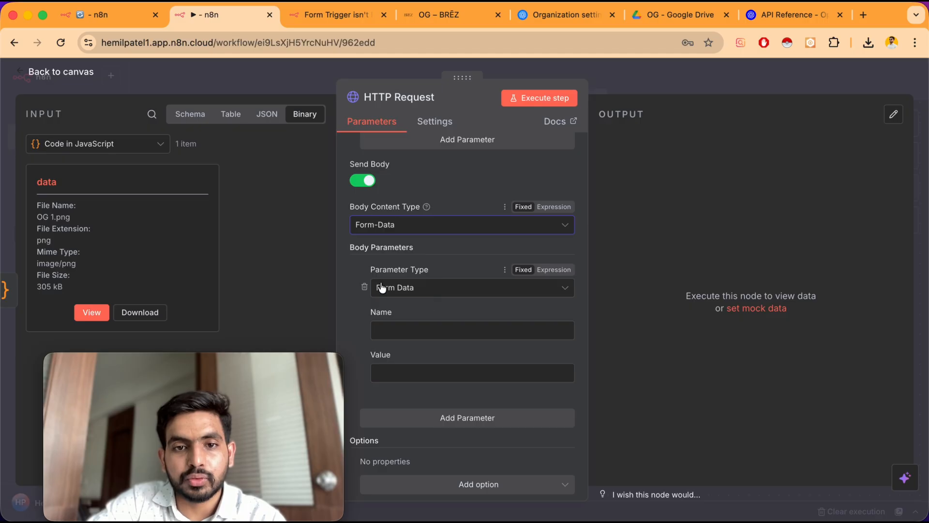
left_click(429, 290)
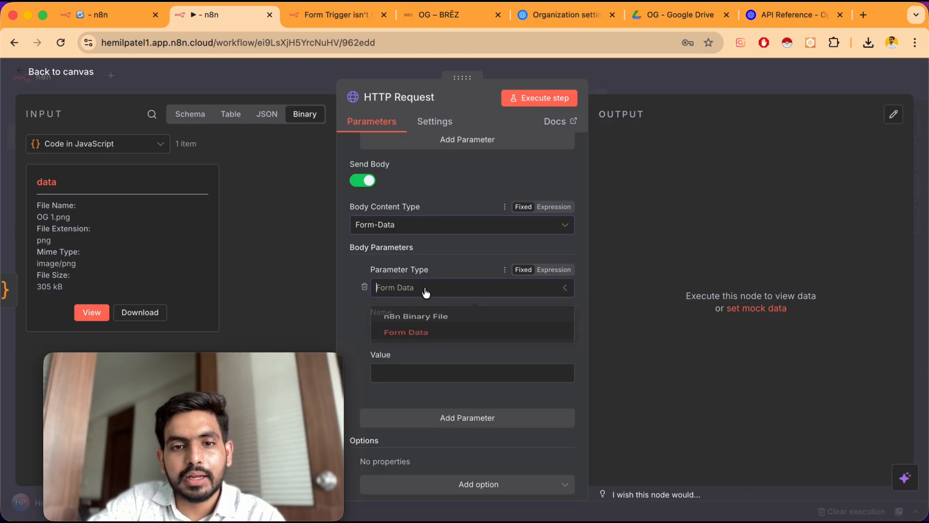
left_click(449, 322)
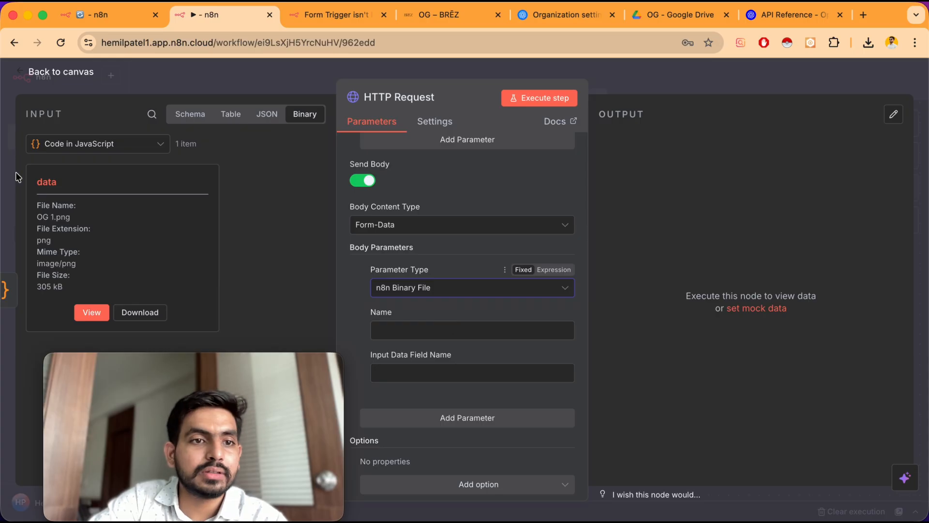
Name the binary body parameter image, set its input data field name to data, and add another body parameter
scroll(401, 315, "down", 1)
left_click(387, 277)
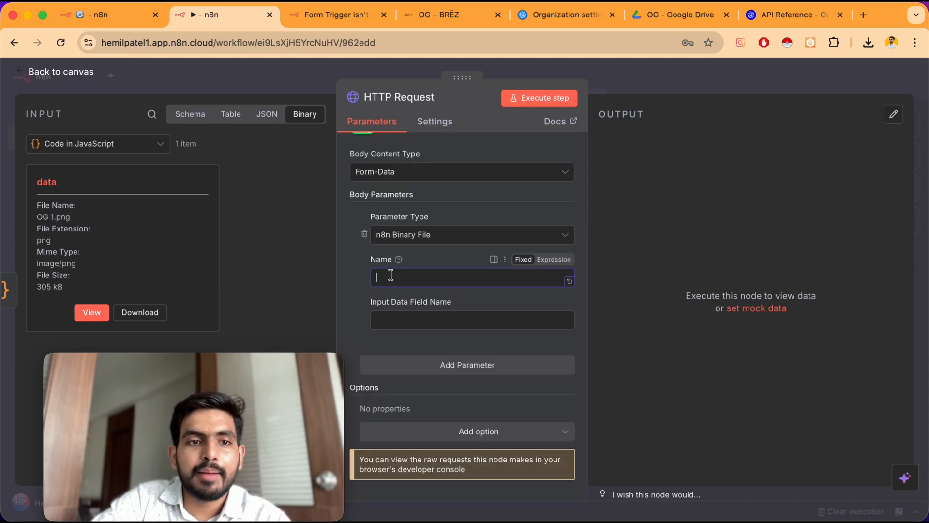
type("image")
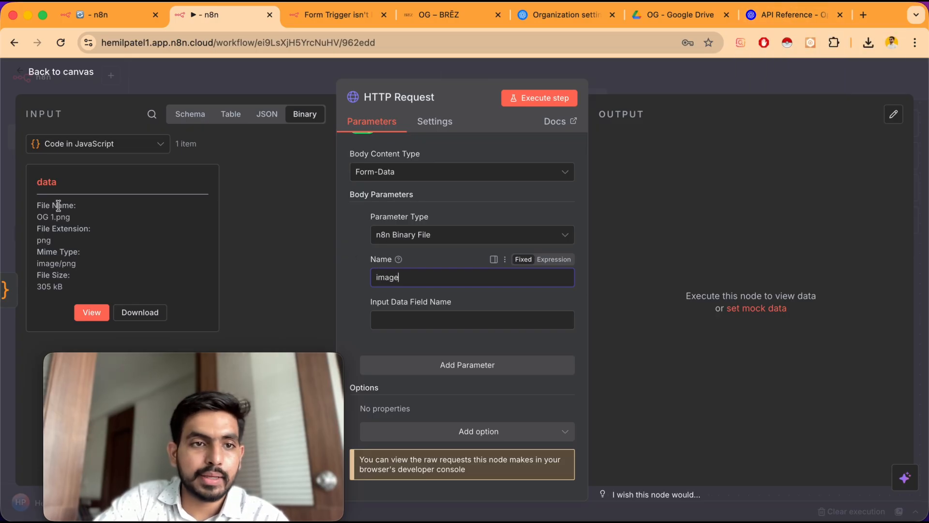
left_click(62, 185)
left_click_drag(62, 185, 36, 187)
key("ctrl+c")
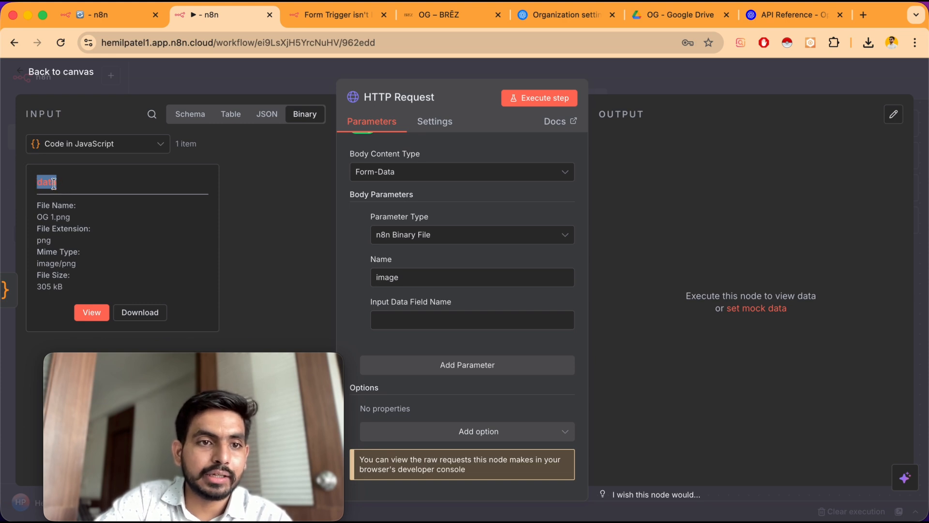
left_click(395, 320)
key("ctrl+v")
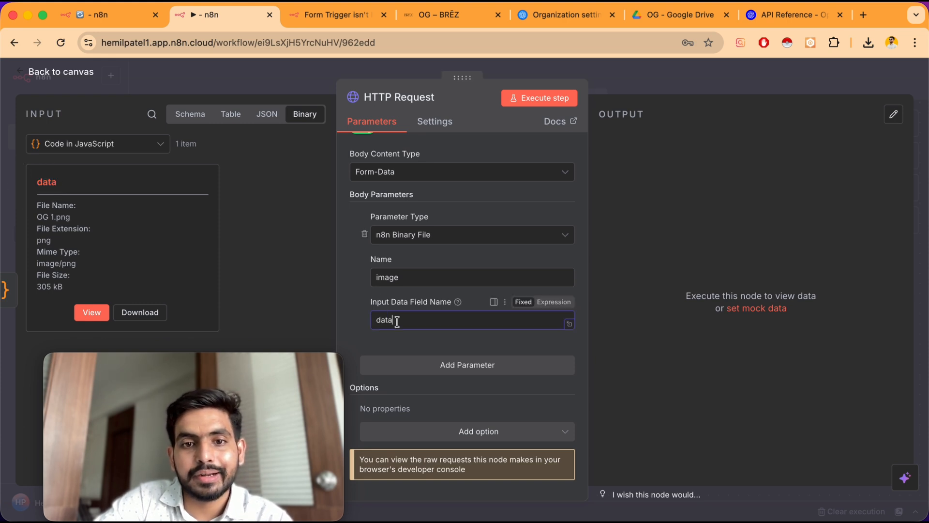
left_click(472, 371)
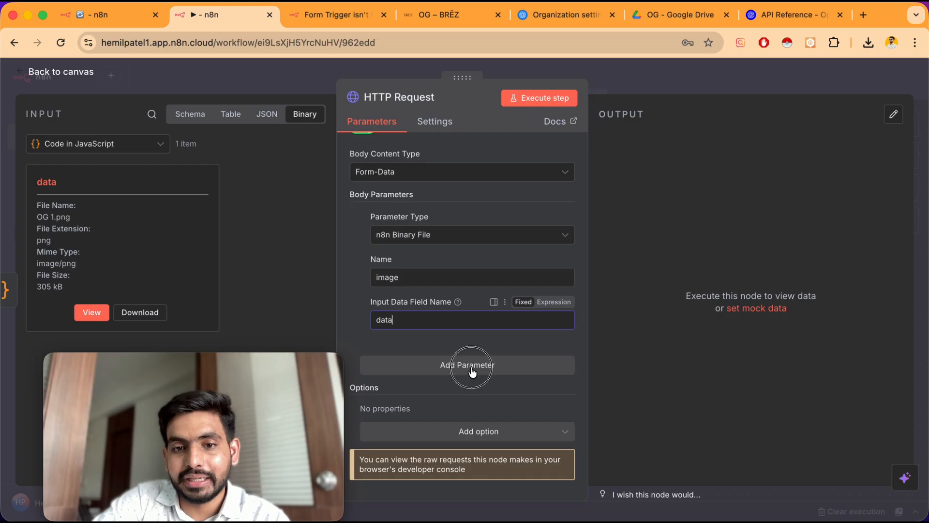
Set the second form-data body parameter's name to model and value to gpt-image-1, matching the docs
scroll(471, 367, "down", 5)
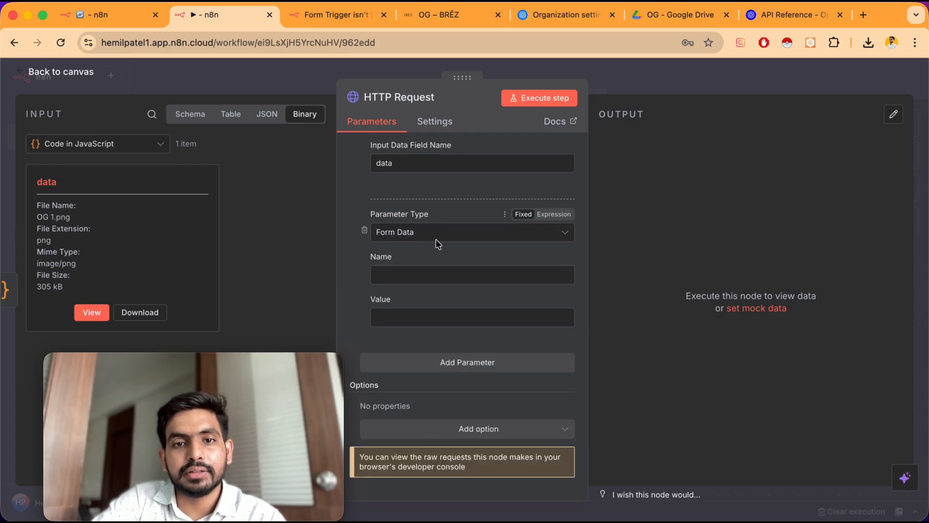
scroll(433, 244, "up", 3)
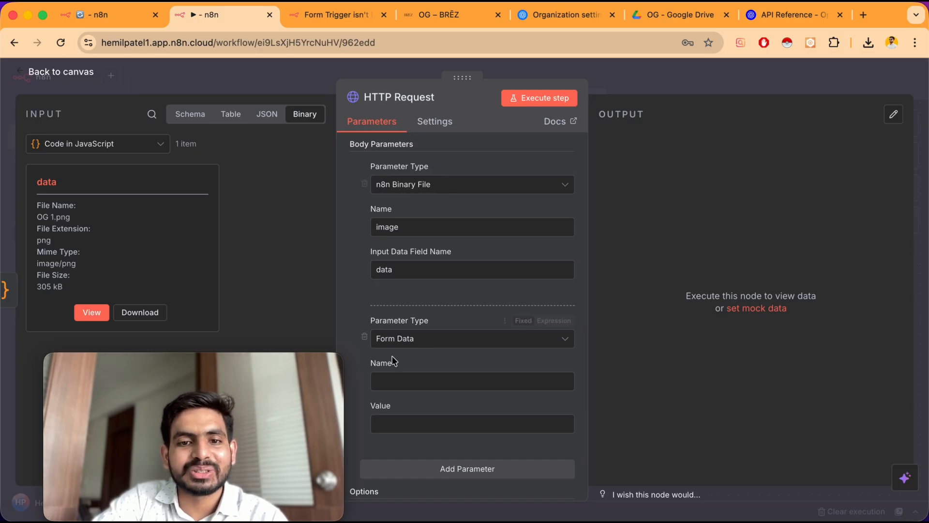
scroll(509, 357, "down", 3)
left_click(395, 279)
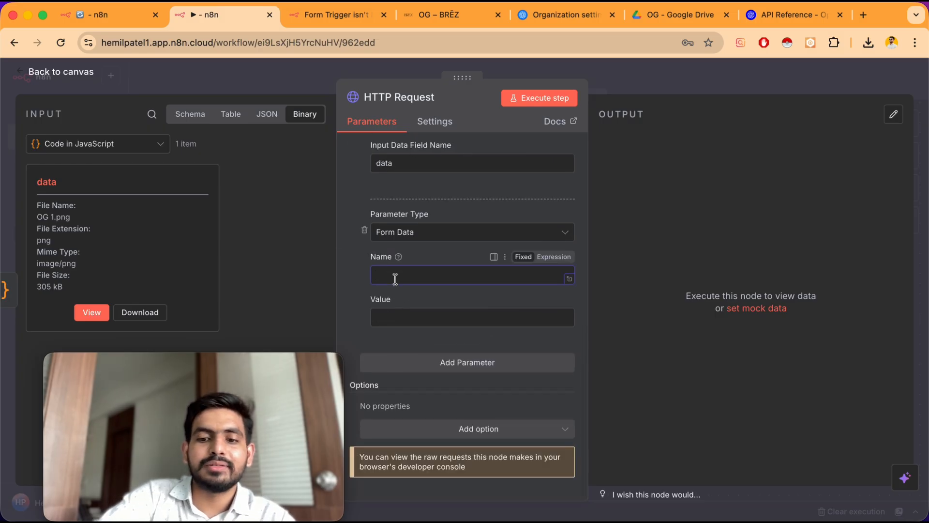
left_click(416, 316)
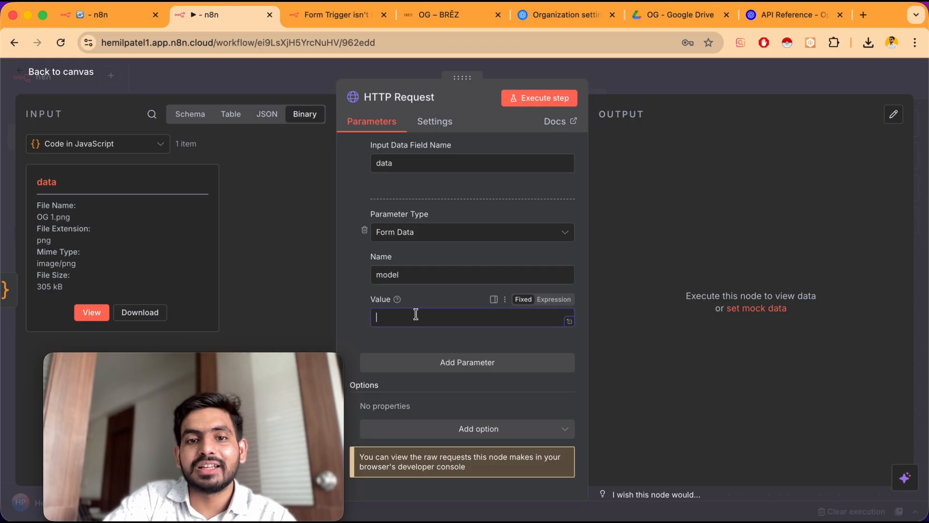
type("gept-ima")
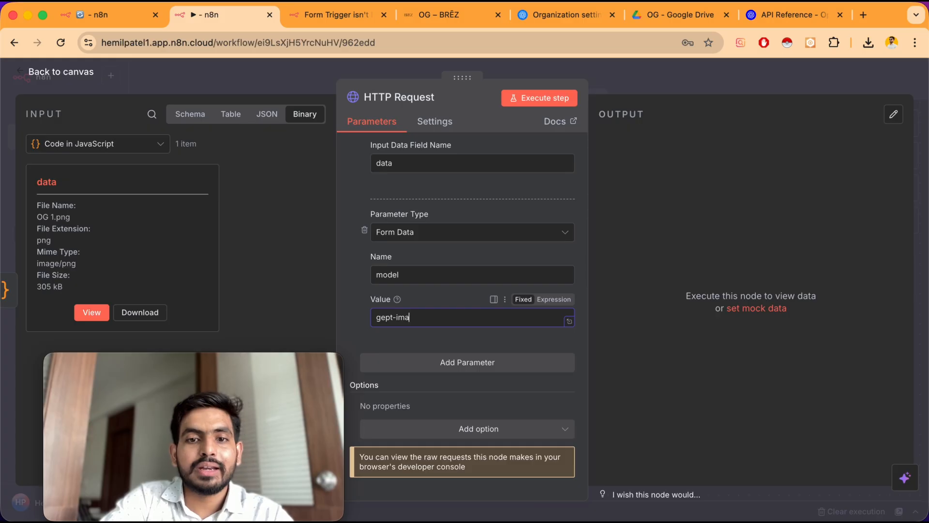
type("1")
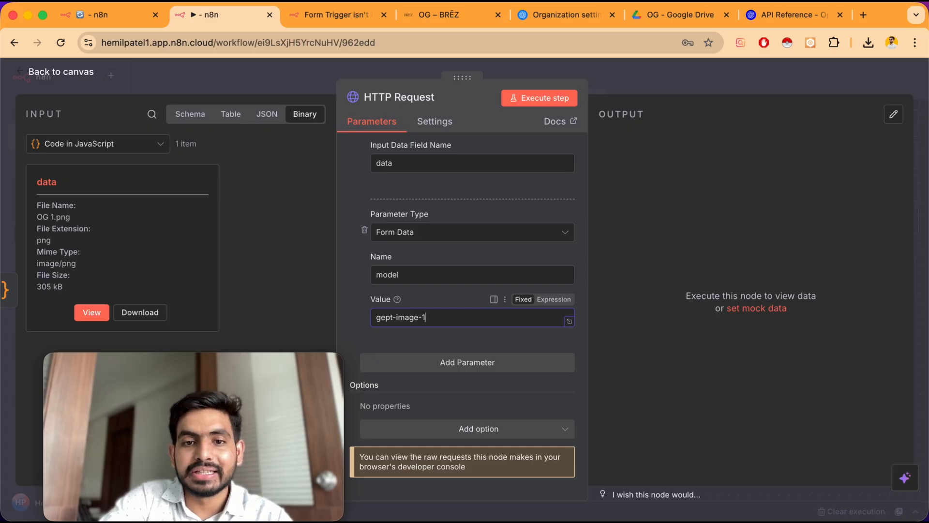
left_click(387, 317)
key("BackSpace")
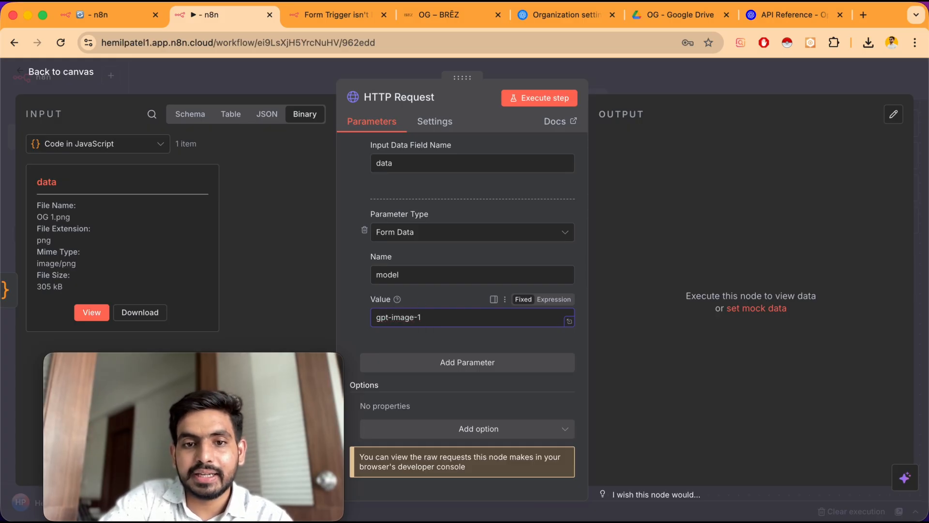
left_click(785, 24)
scroll(243, 260, "down", 2)
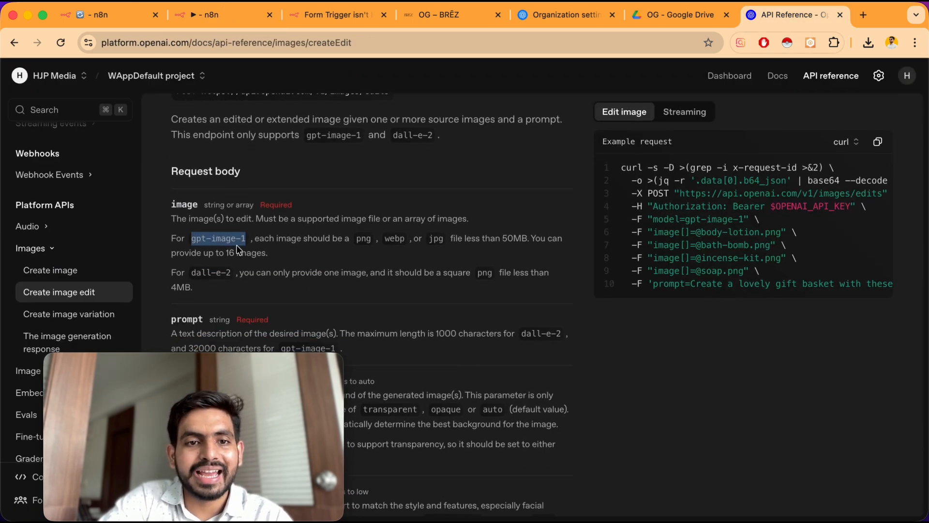
left_click(213, 16)
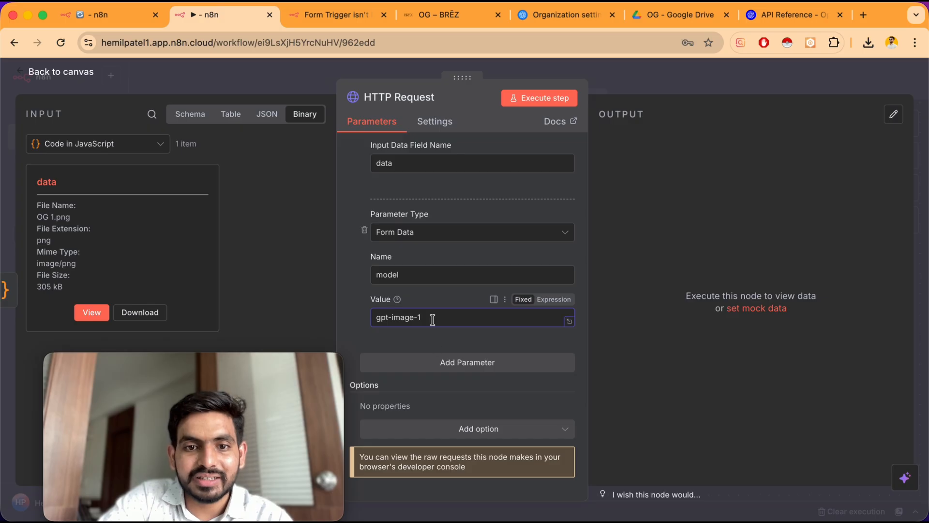
Add a third form-data body parameter named prompt and paste the prepared prompt expression as its value
left_click(454, 377)
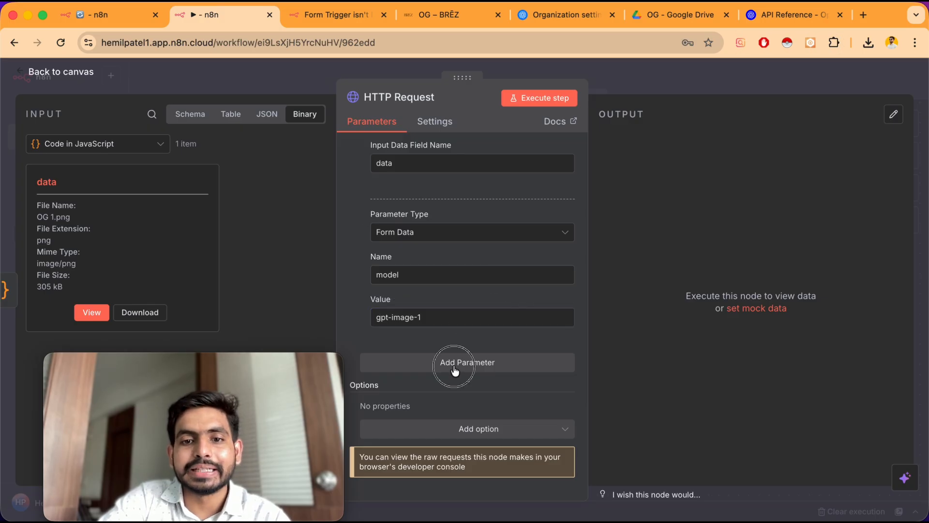
left_click(455, 370)
left_click(393, 427)
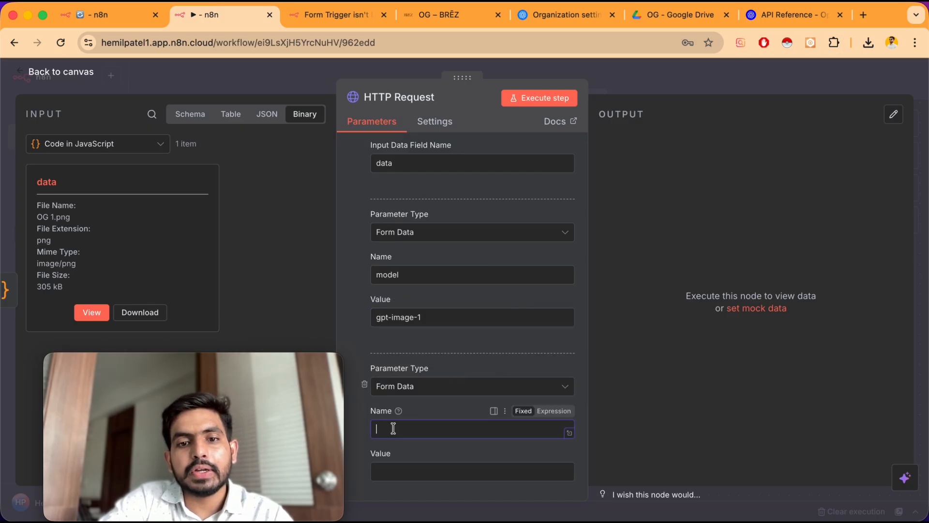
scroll(393, 427, "down", 3)
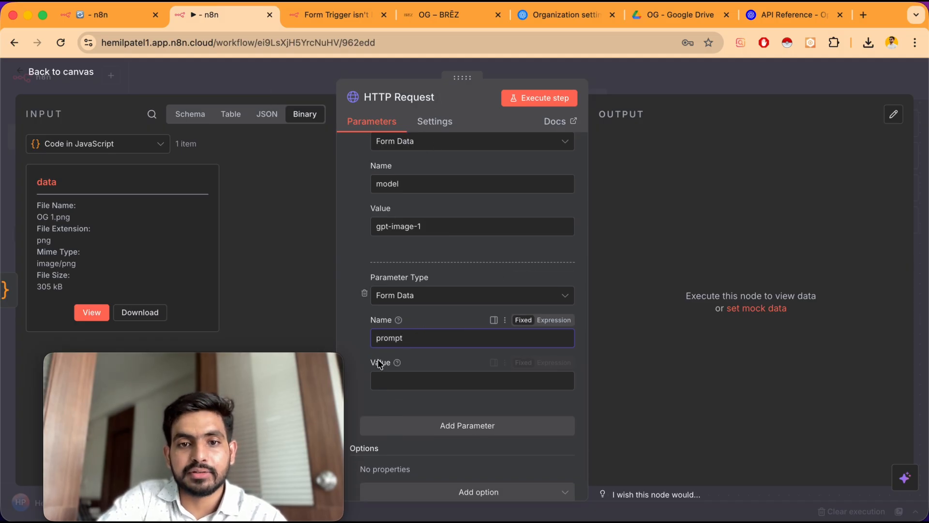
left_click(394, 379)
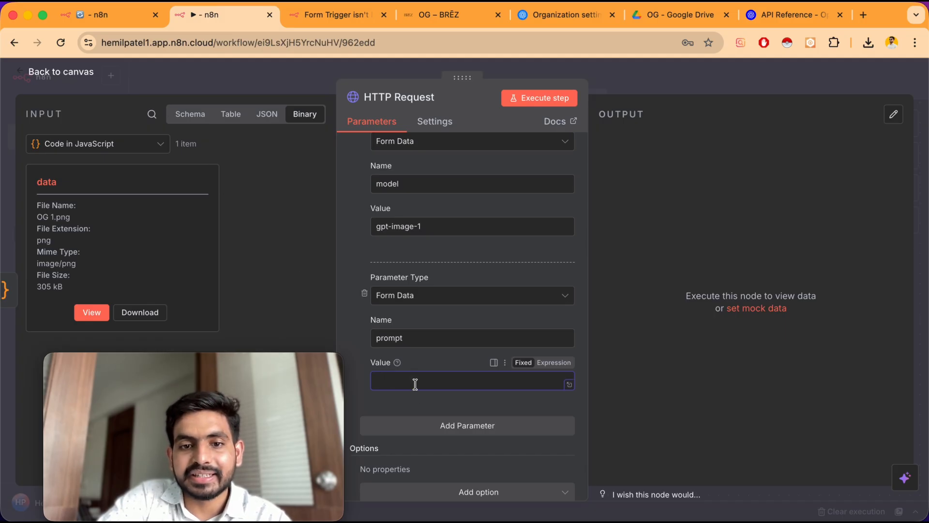
key("super+v")
scroll(416, 384, "down", 3)
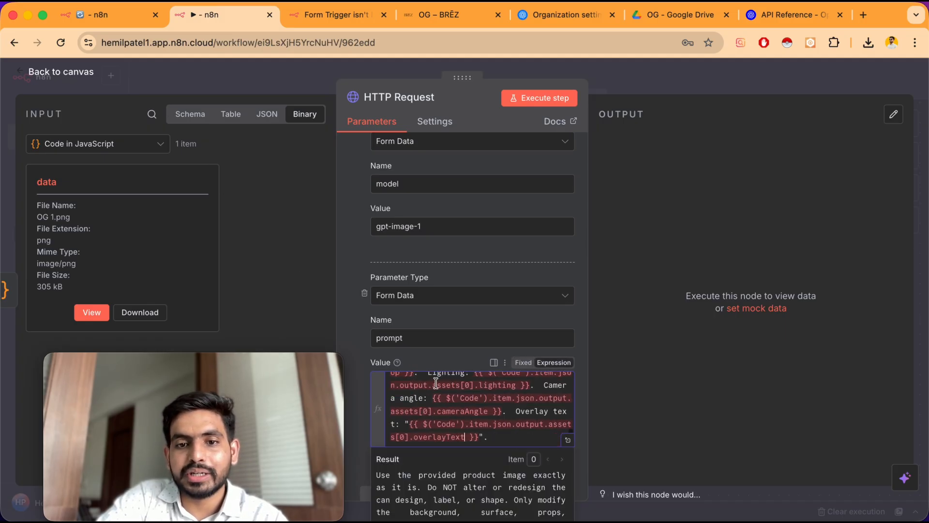
scroll(478, 420, "down", 3)
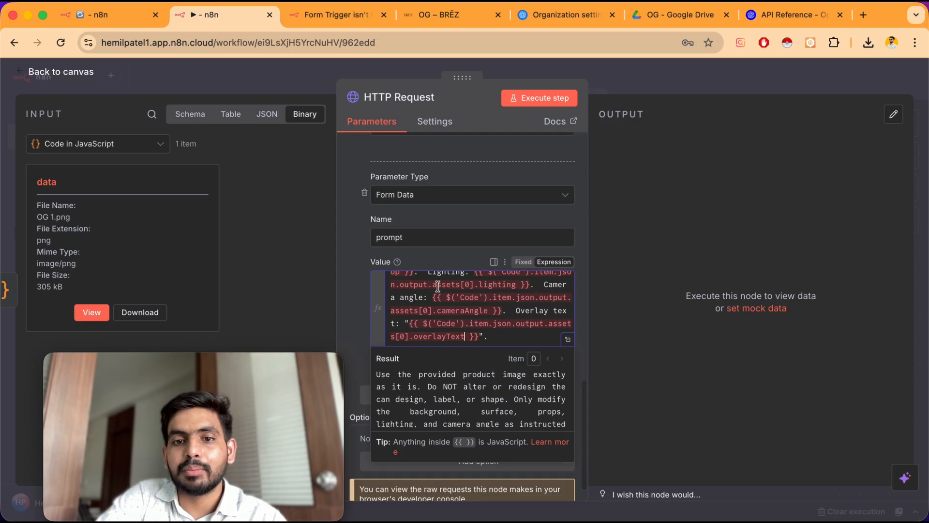
In the prompt expression editor, replace the Background and Surface references with the AI Agent's backgroundTone and surfaceType fields
left_click(436, 271)
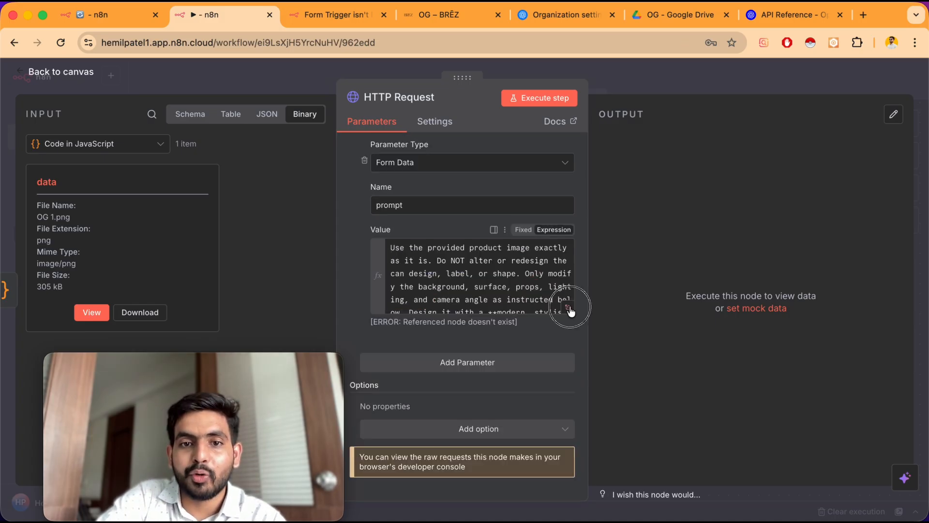
left_click(568, 304)
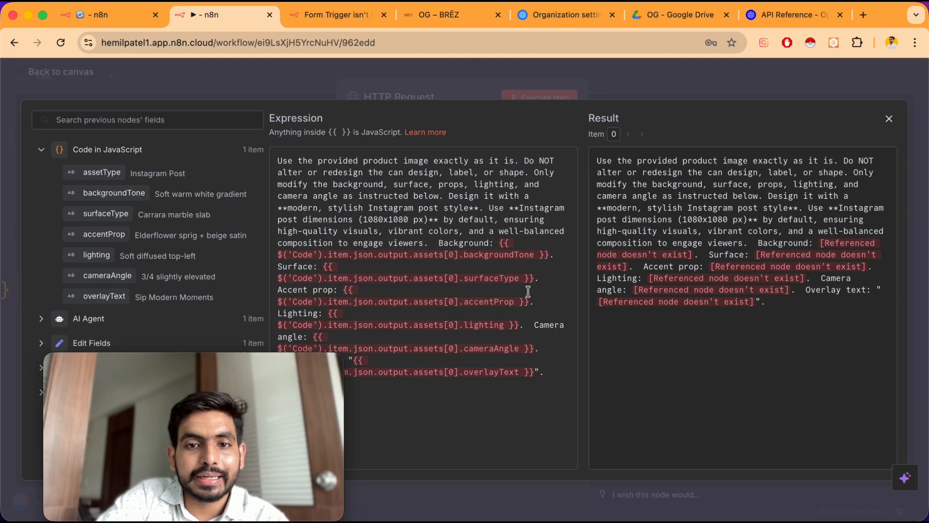
left_click_drag(498, 242, 549, 254)
key("BackSpace")
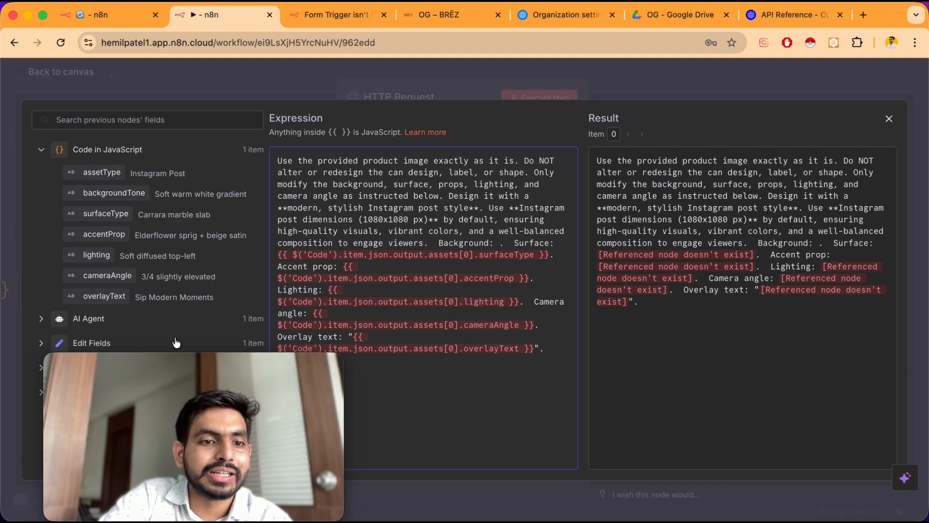
left_click_drag(172, 365, 625, 324)
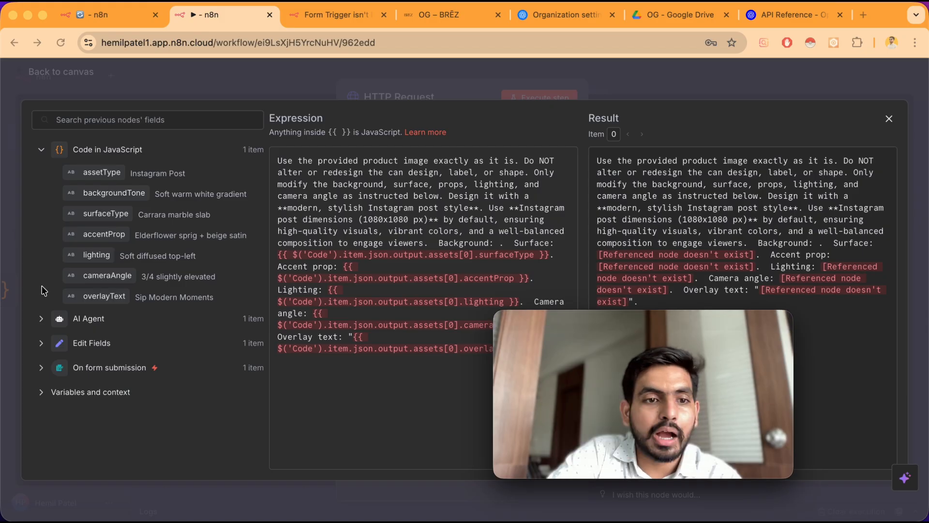
left_click(42, 319)
scroll(61, 291, "down", 1)
scroll(62, 291, "down", 3)
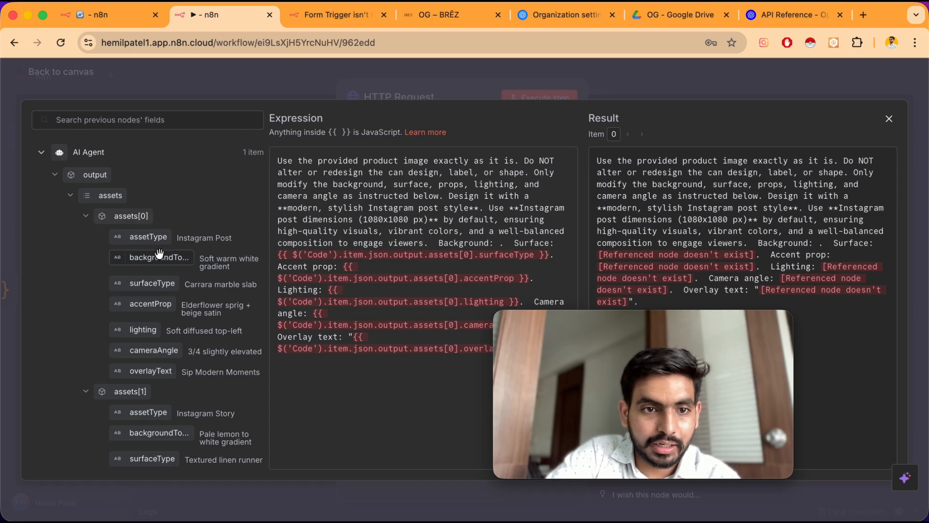
left_click_drag(151, 251, 501, 248)
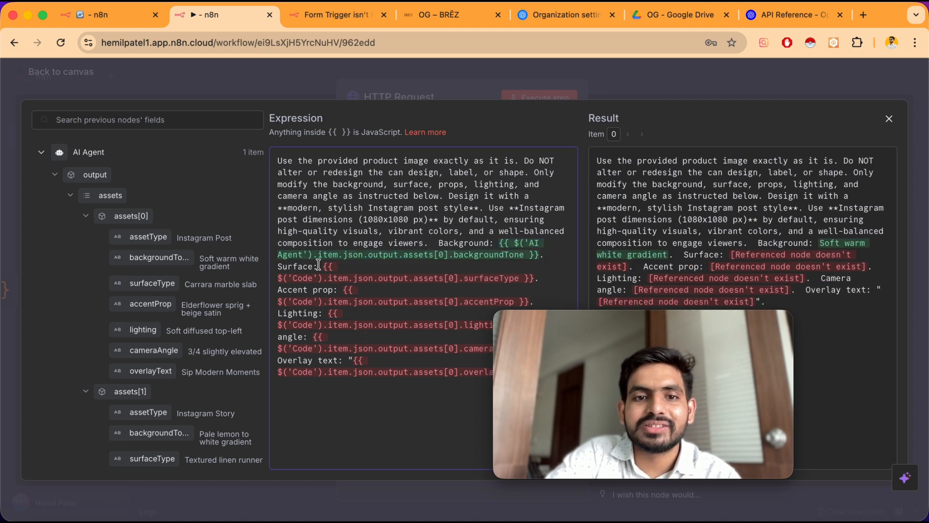
left_click_drag(326, 265, 536, 278)
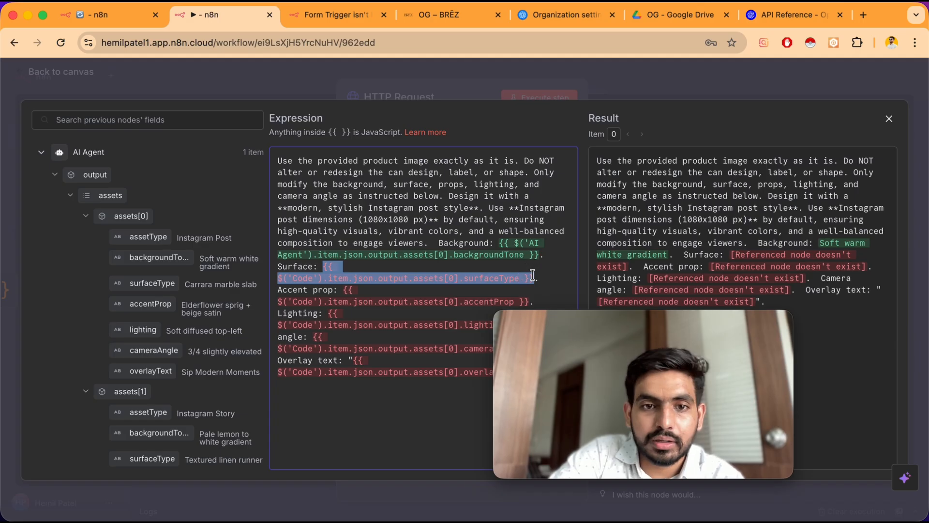
key("BackSpace")
left_click_drag(152, 283, 320, 275)
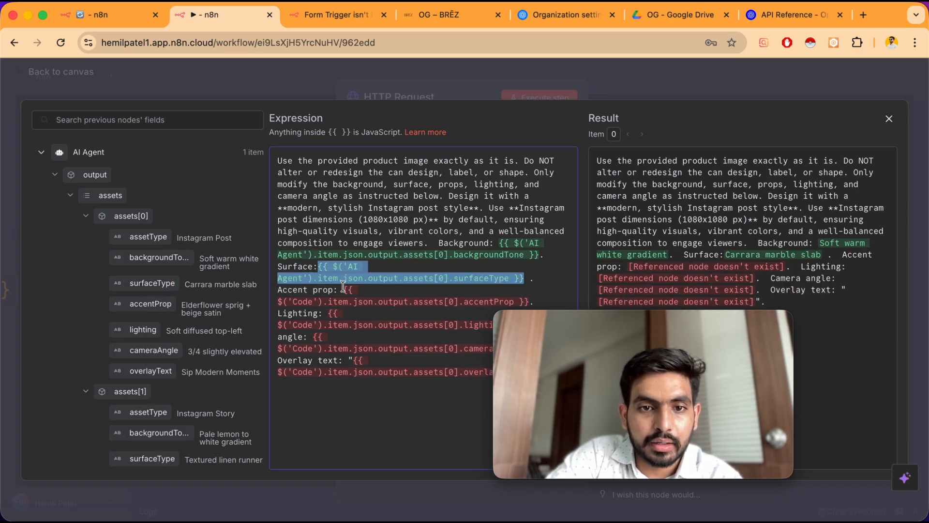
Replace the Accent prop, Lighting, Camera angle and Overlay text references with the matching AI Agent output fields
left_click(343, 289)
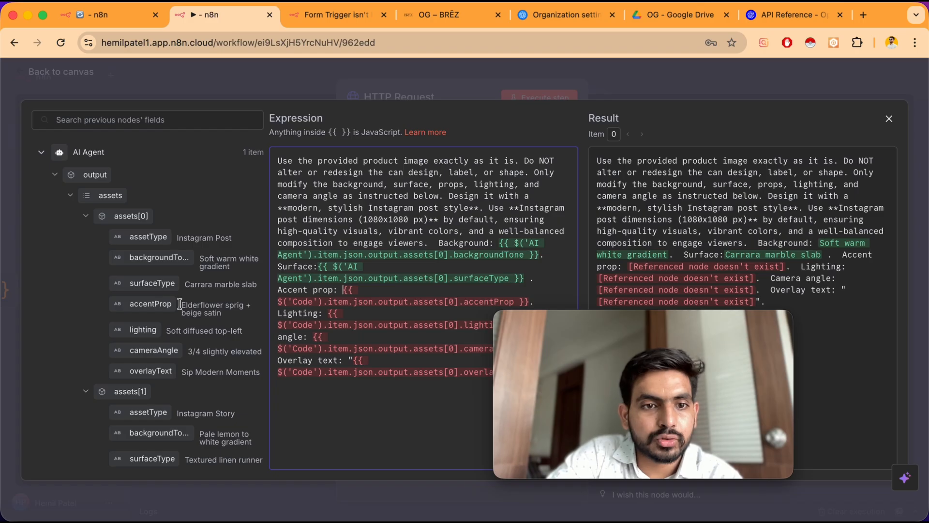
left_click_drag(150, 305, 343, 294)
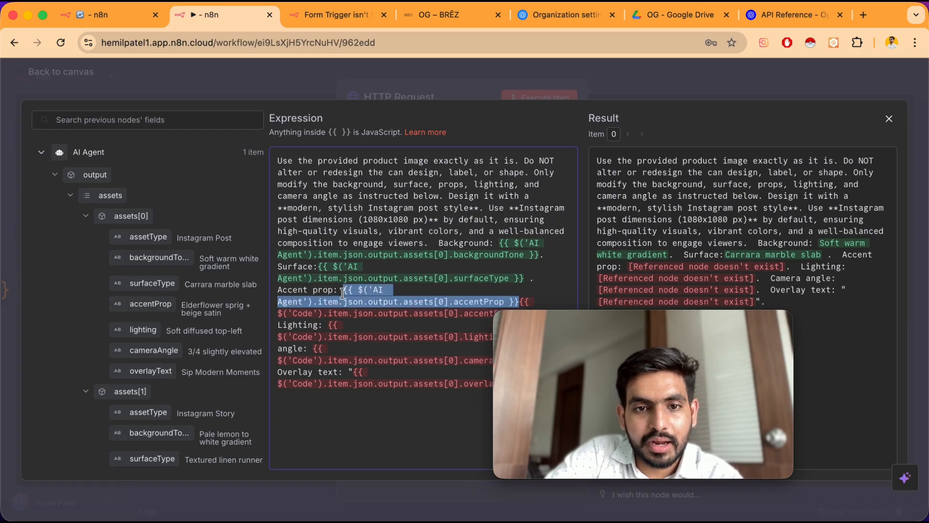
left_click_drag(521, 300, 676, 314)
left_click_drag(521, 302, 530, 314)
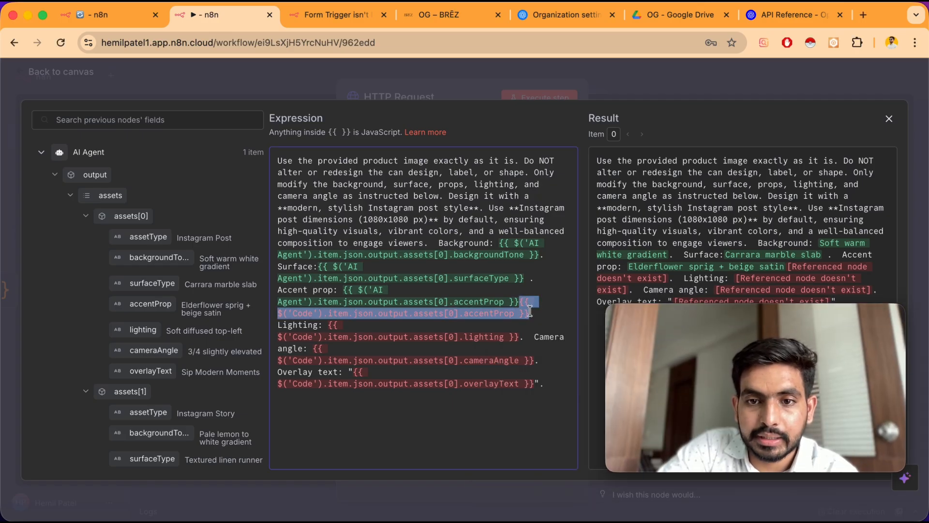
key("BackSpace")
left_click_drag(139, 328, 328, 314)
left_click_drag(509, 325, 520, 336)
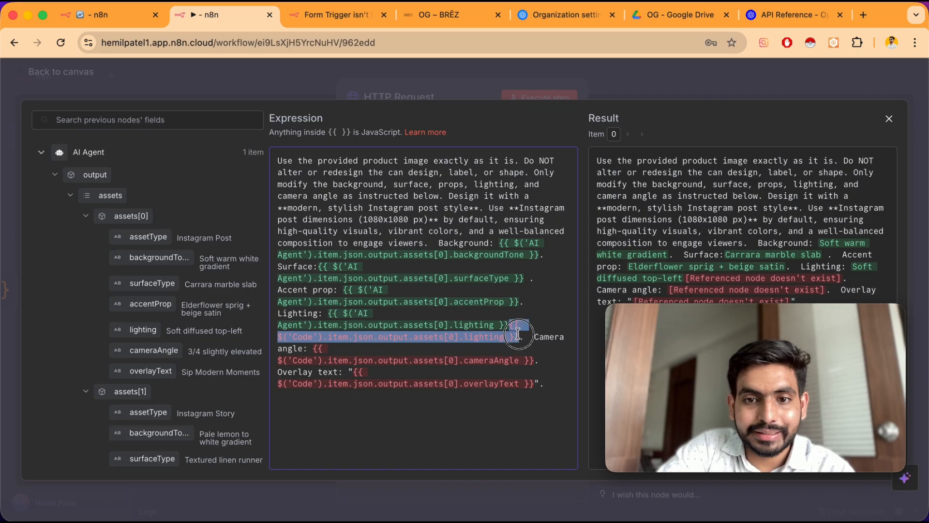
key("BackSpace")
left_click_drag(311, 337, 534, 347)
key("BackSpace")
left_click_drag(146, 350, 361, 360)
left_click_drag(150, 371, 352, 361)
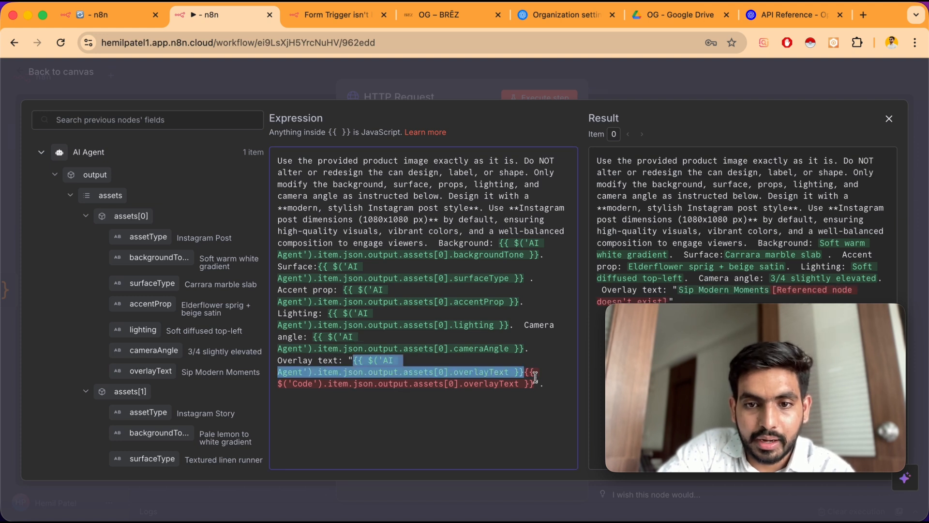
left_click_drag(525, 370, 538, 383)
key("BackSpace")
left_click(75, 77)
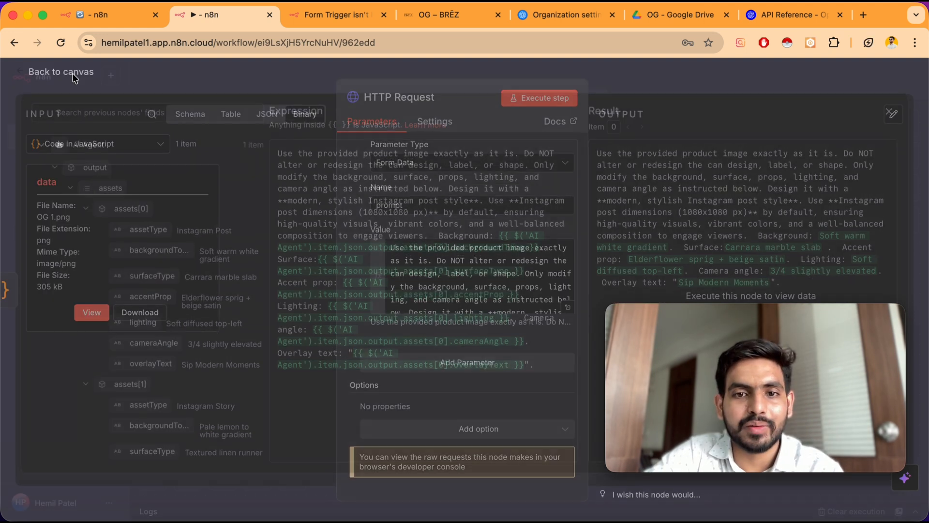
Review the updated prompt expression, then return to the workflow canvas
scroll(433, 308, "down", 2)
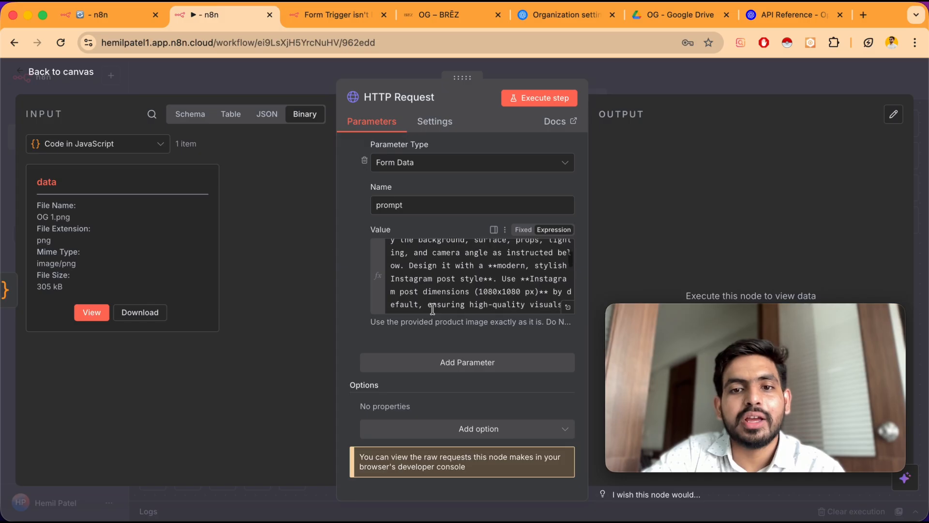
scroll(483, 295, "down", 5)
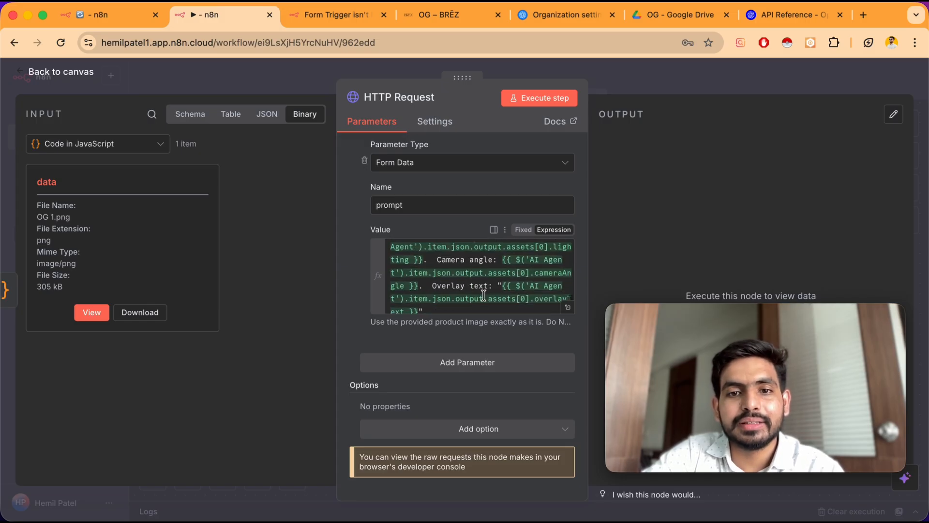
scroll(492, 276, "up", 8)
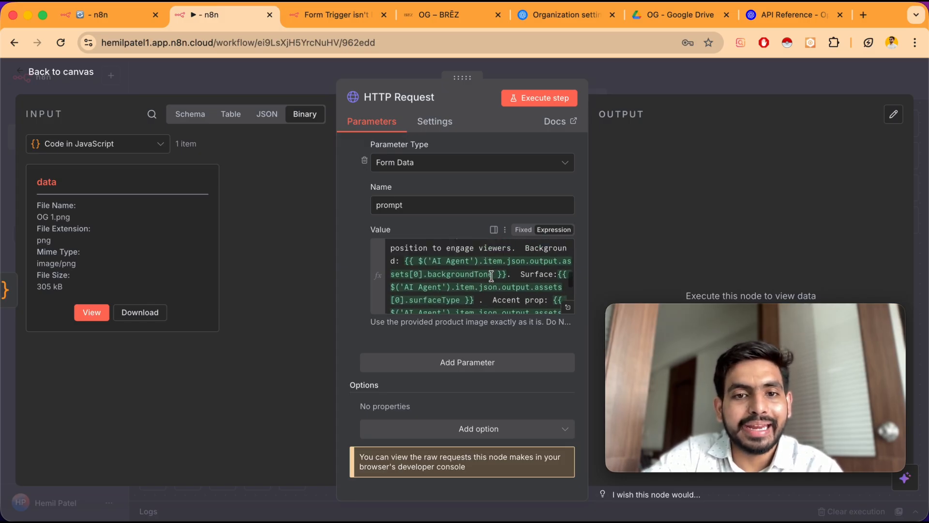
scroll(466, 267, "up", 1)
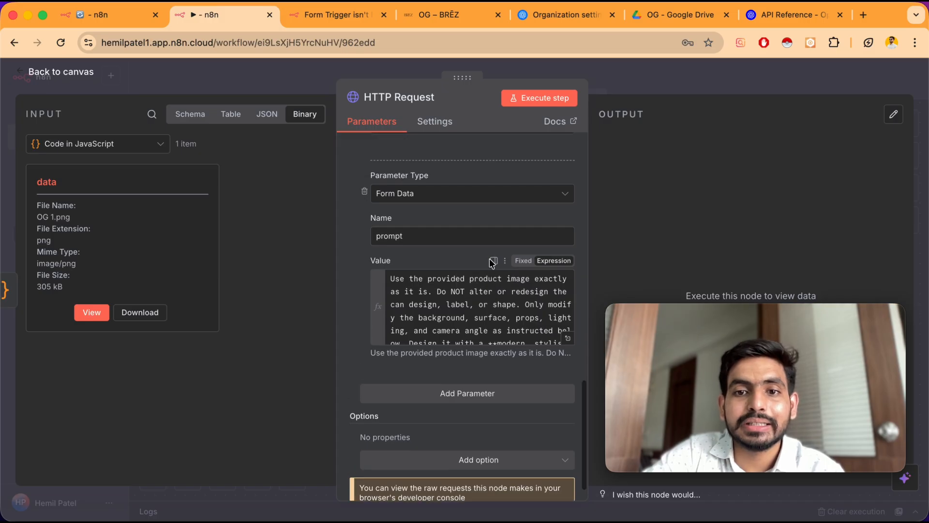
left_click(568, 339)
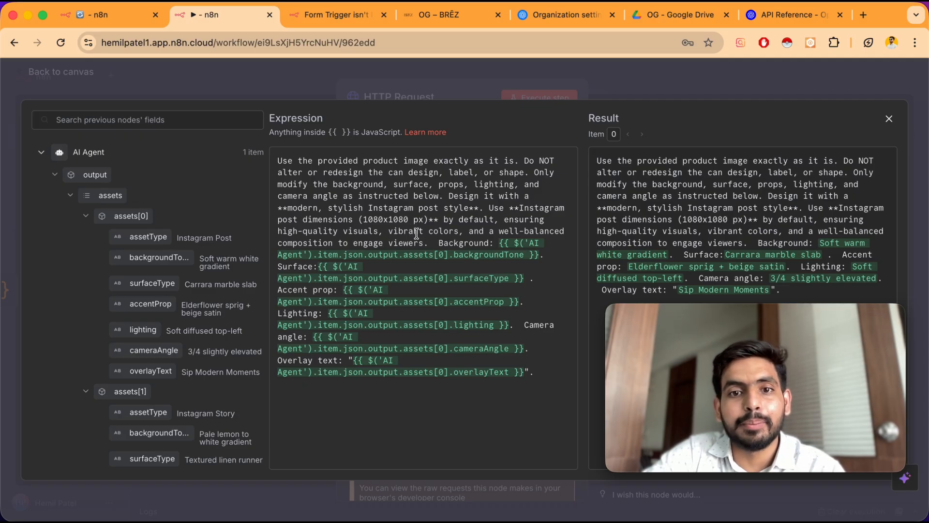
left_click(79, 75)
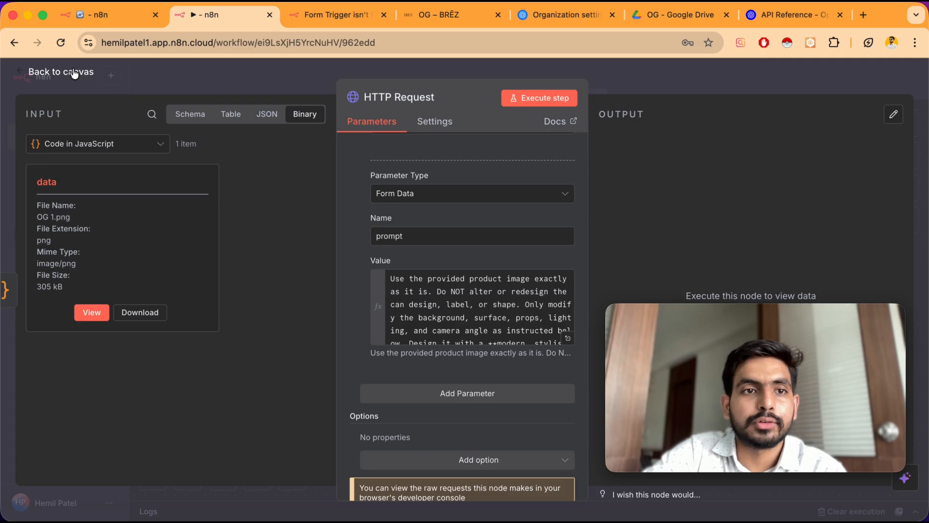
left_click(73, 72)
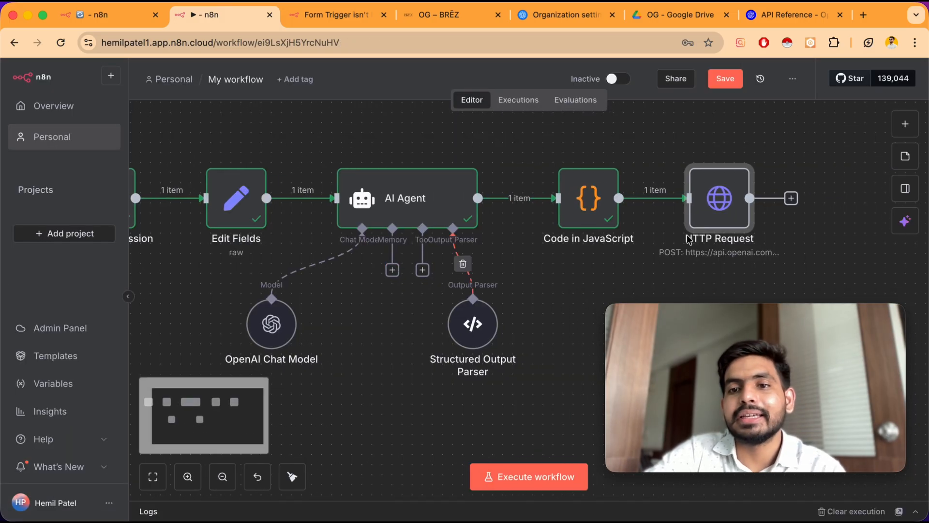
scroll(690, 240, "right", 2)
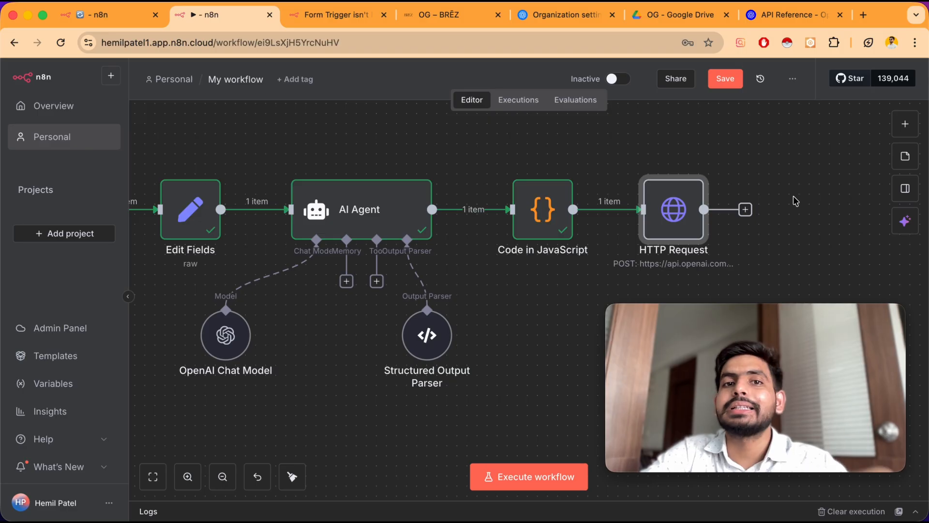
Insert a Switch node between Code in JavaScript and HTTP Request and view its input schema
mouse_move(676, 216)
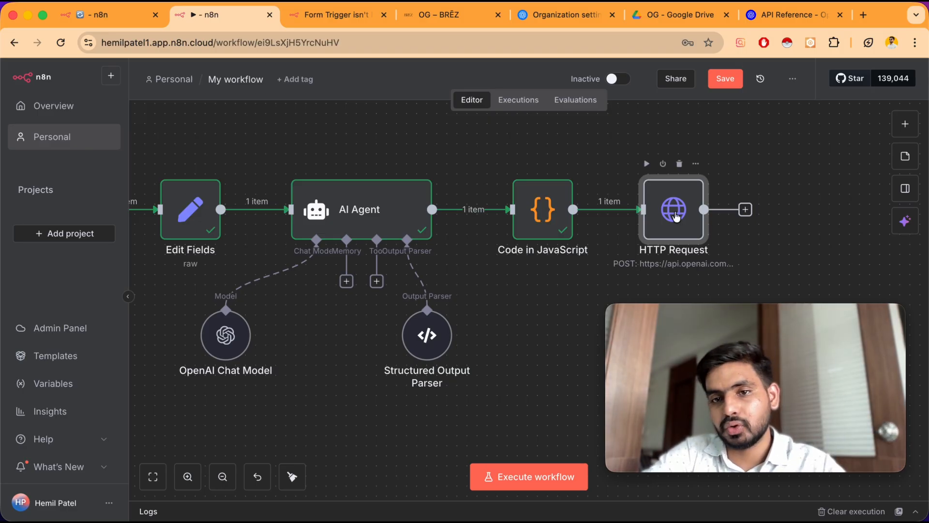
mouse_move(605, 218)
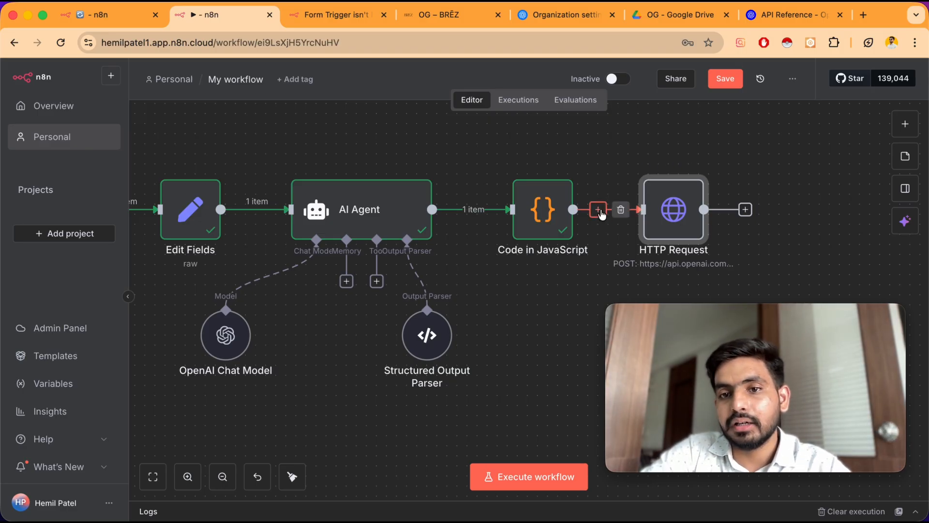
left_click(598, 210)
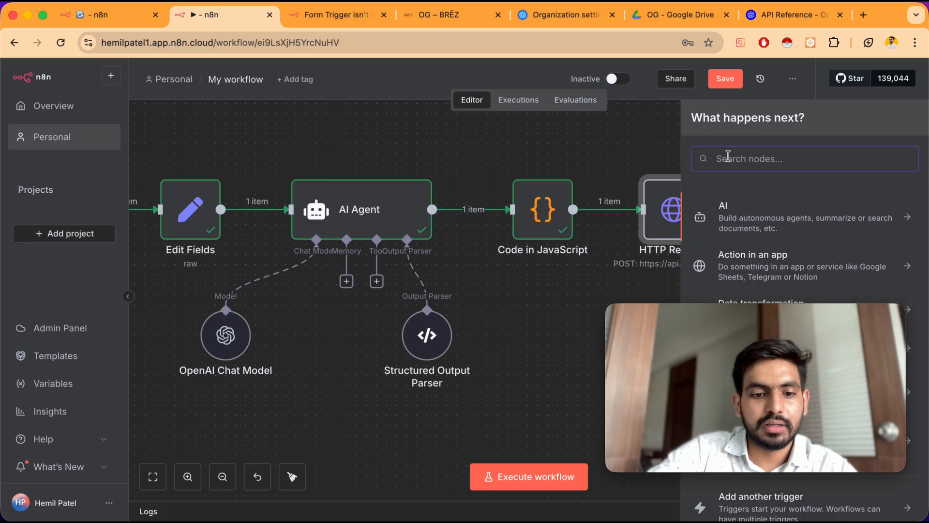
type("w")
key("BackSpace")
type("sw")
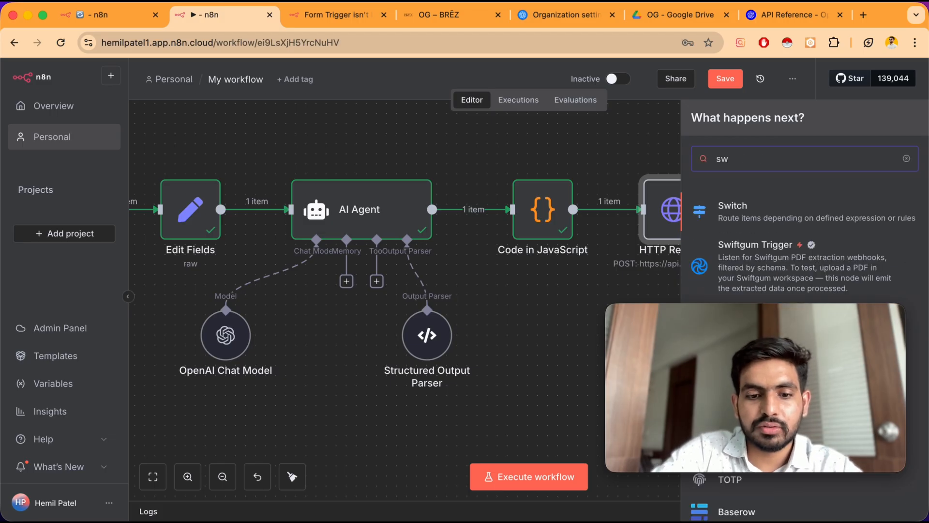
type("itch")
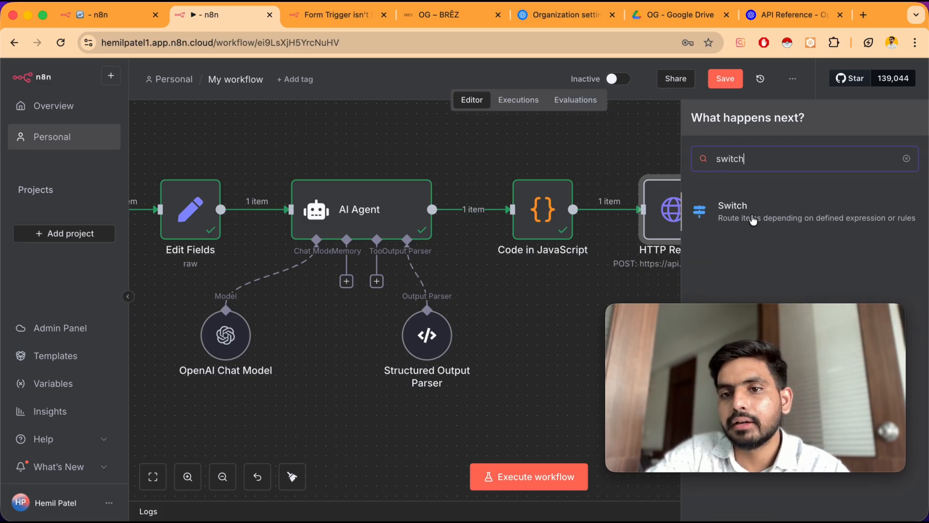
left_click(753, 215)
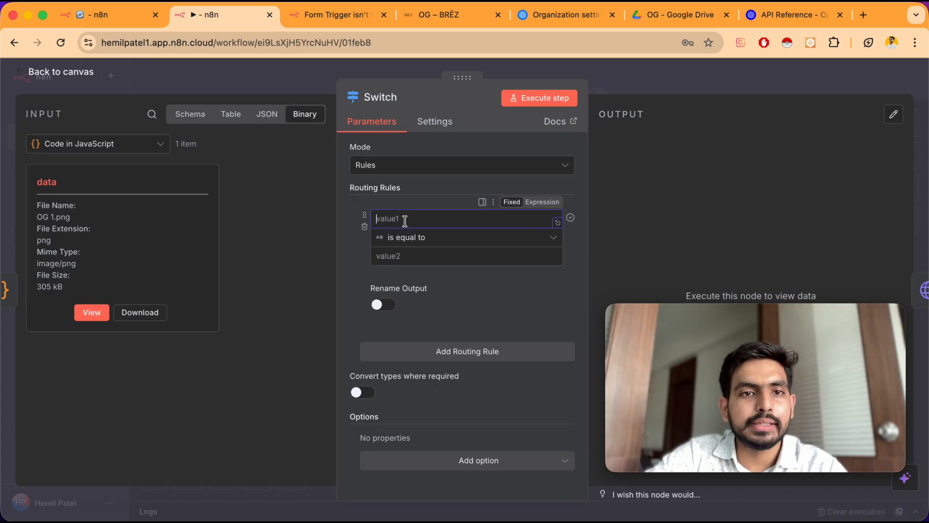
left_click(184, 119)
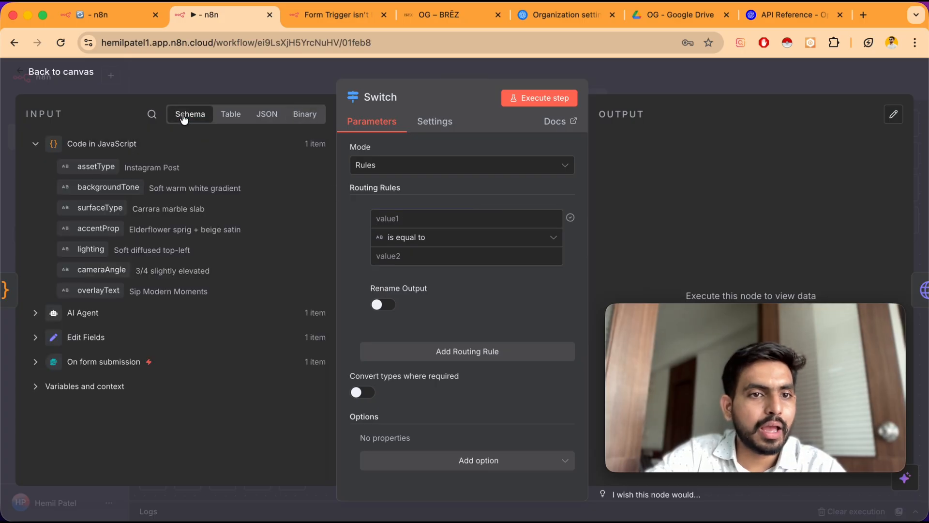
Set the first Switch routing rule: AI Agent output assets[0].assetType is equal to Instagram Post
left_click(36, 313)
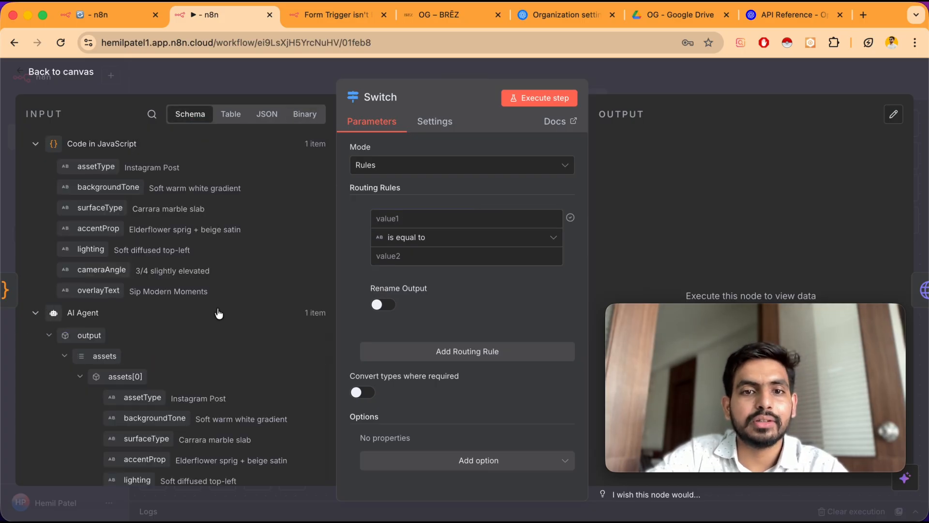
scroll(218, 306, "down", 2)
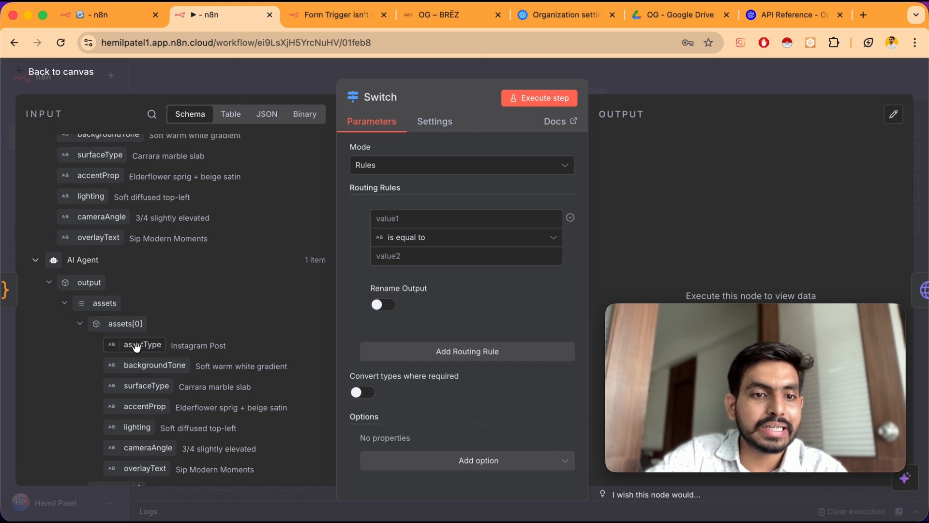
triple_click(199, 345)
key("super+c")
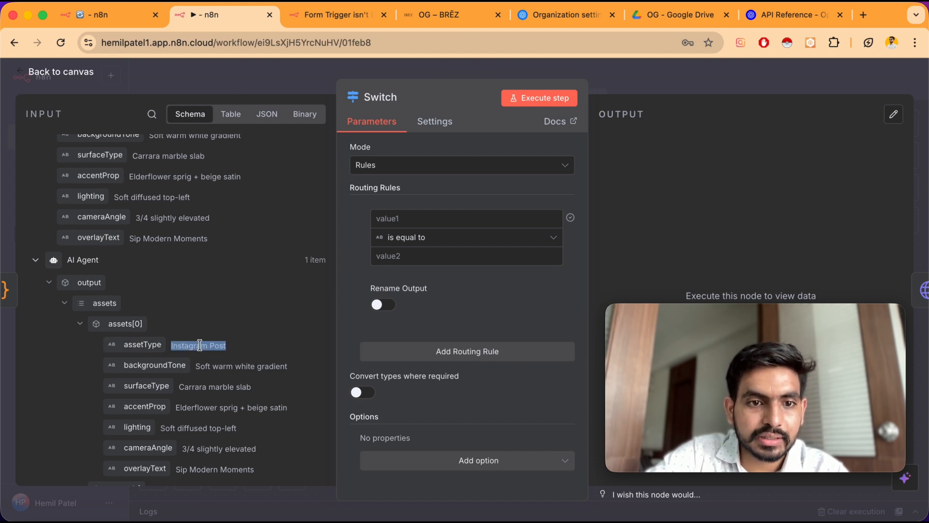
left_click(396, 258)
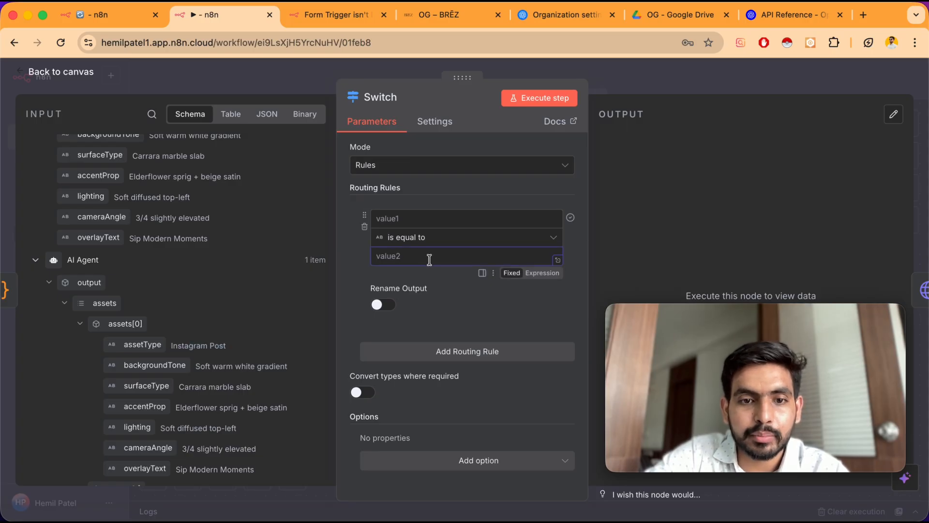
key("super+v")
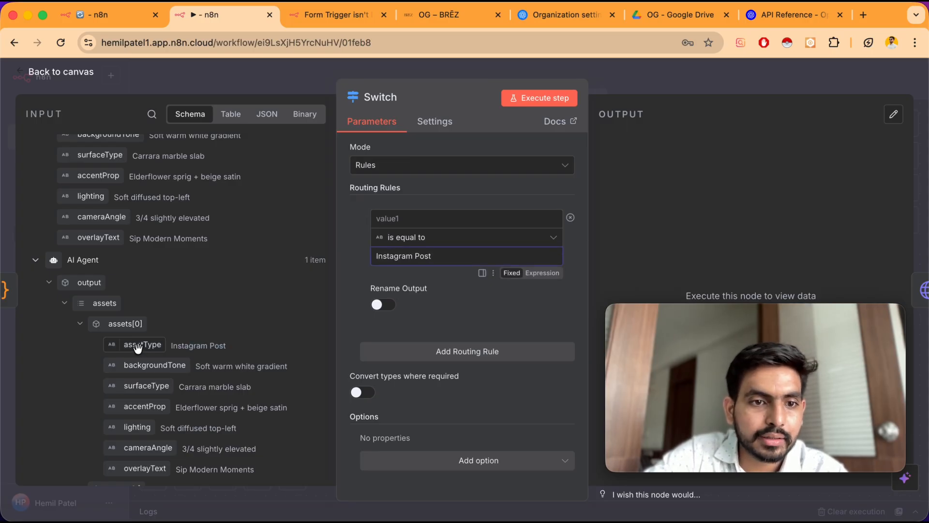
left_click_drag(138, 347, 408, 226)
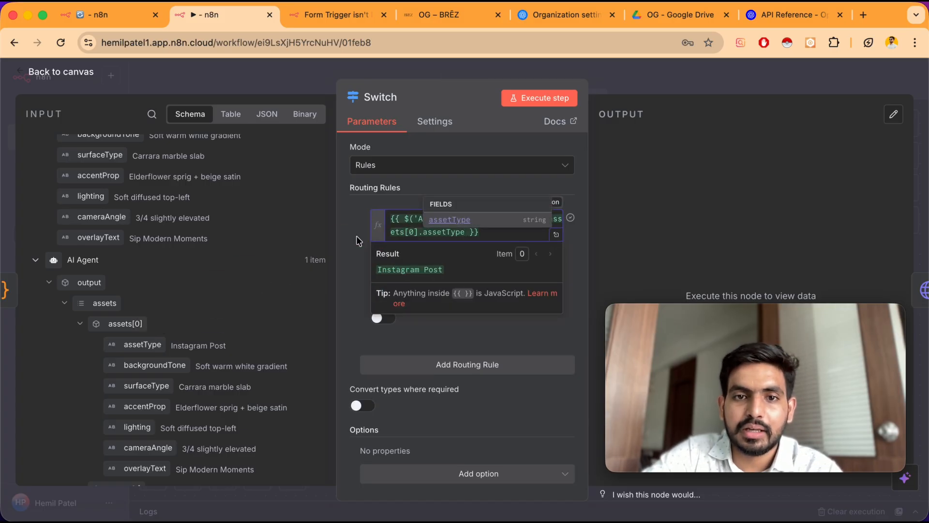
left_click(356, 265)
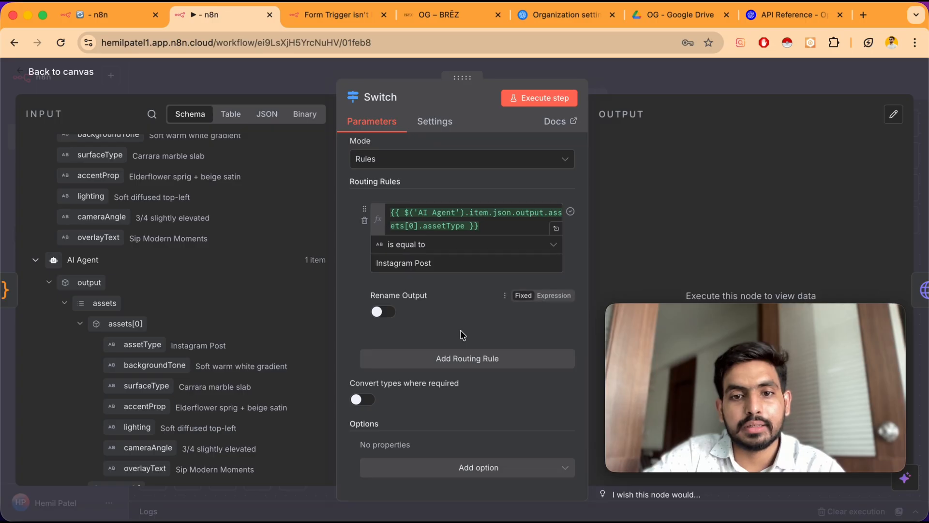
Add two routing rules and set the second to assets[1].assetType is equal to Instagram Story
left_click(468, 360)
scroll(468, 363, "down", 3)
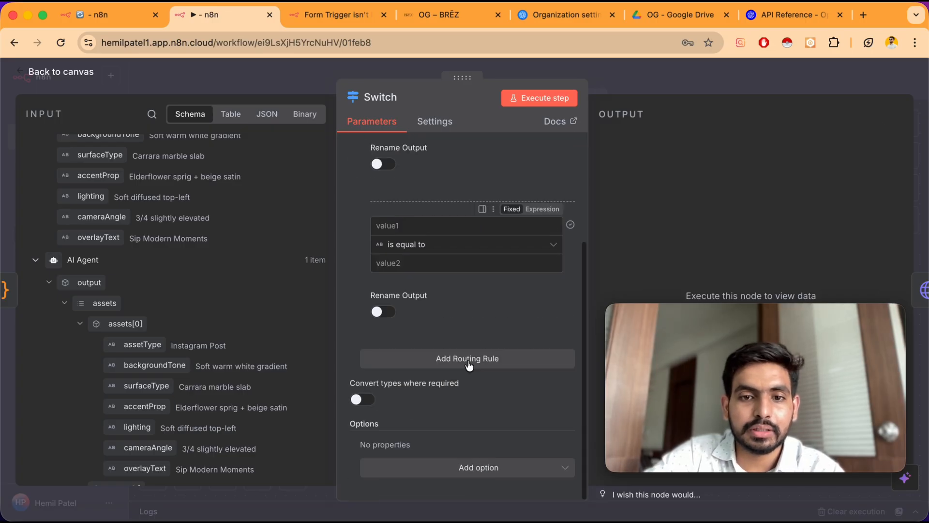
left_click(467, 359)
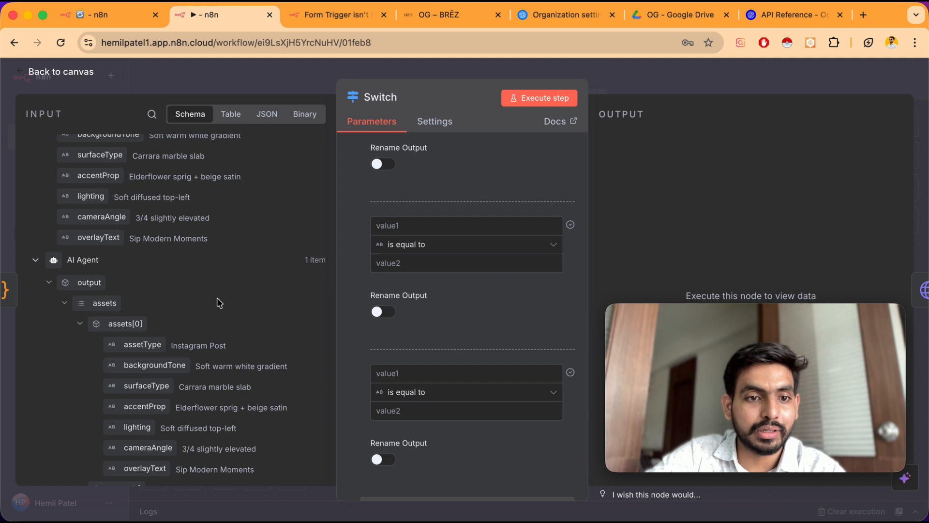
scroll(384, 230, "up", 2)
scroll(136, 278, "down", 2)
scroll(144, 409, "down", 2)
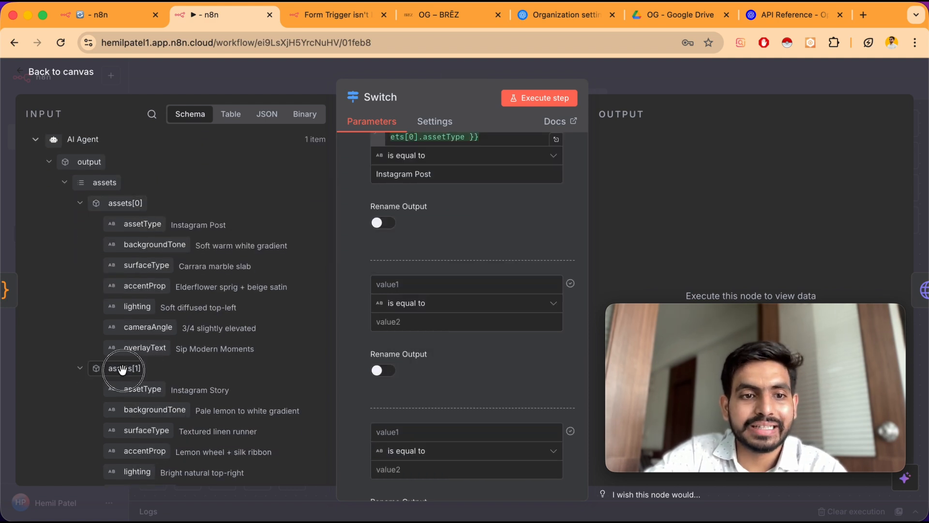
left_click_drag(124, 370, 396, 304)
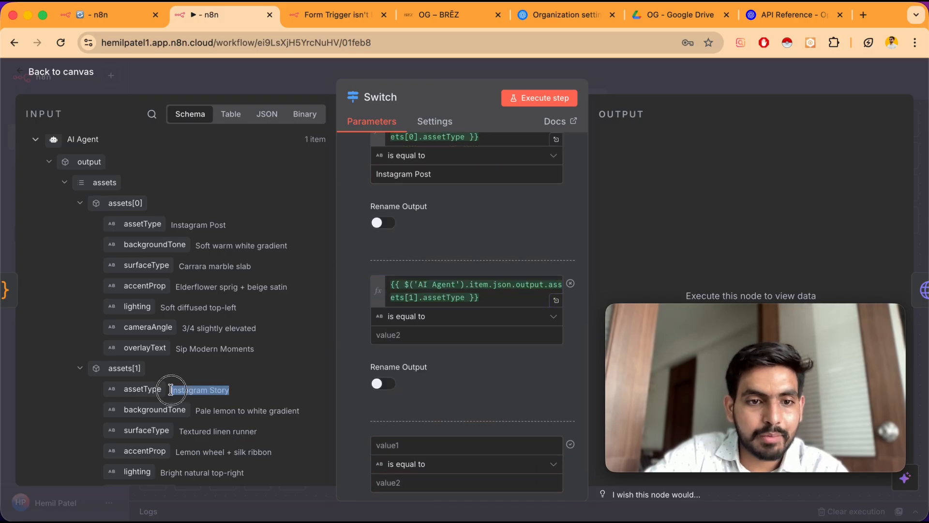
left_click_drag(171, 390, 397, 330)
Set the third routing rule to assets[2].assetType is equal to Website Banner
scroll(397, 331, "down", 2)
scroll(194, 315, "down", 6)
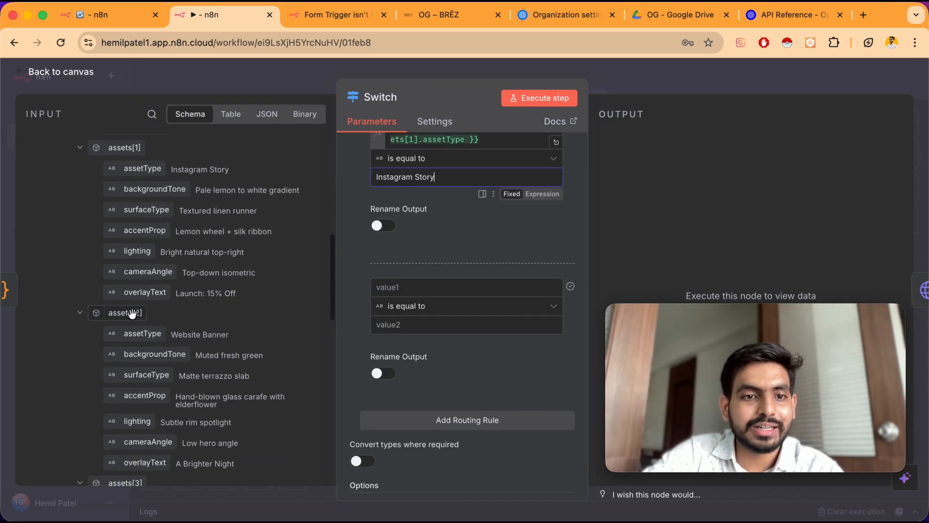
left_click_drag(172, 281, 407, 325)
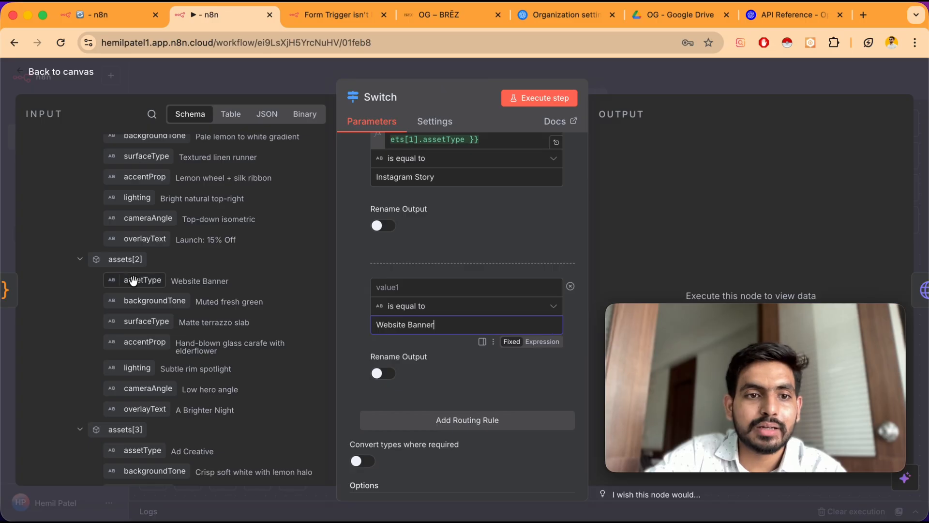
left_click_drag(135, 280, 406, 292)
left_click(353, 339)
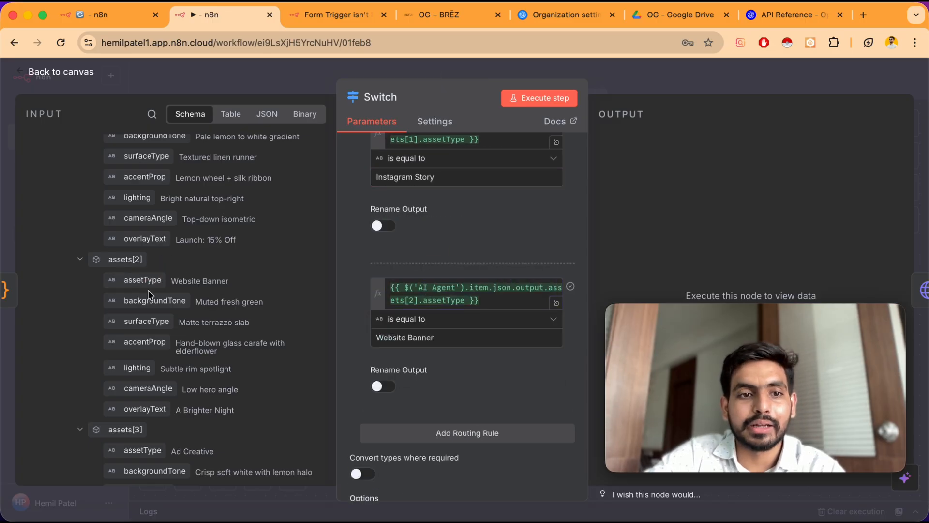
Add a fourth routing rule with assets[3].assetType is equal to Ad Creative
scroll(353, 344, "down", 3)
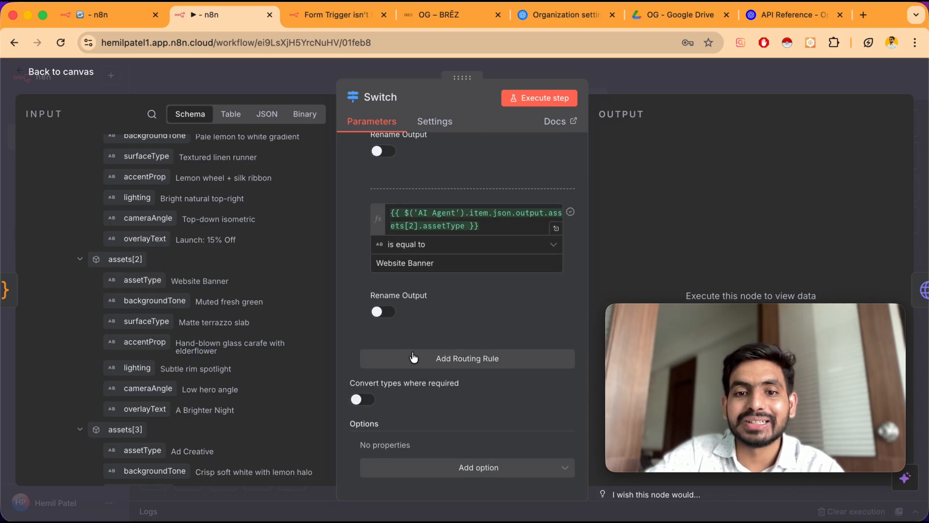
left_click(413, 356)
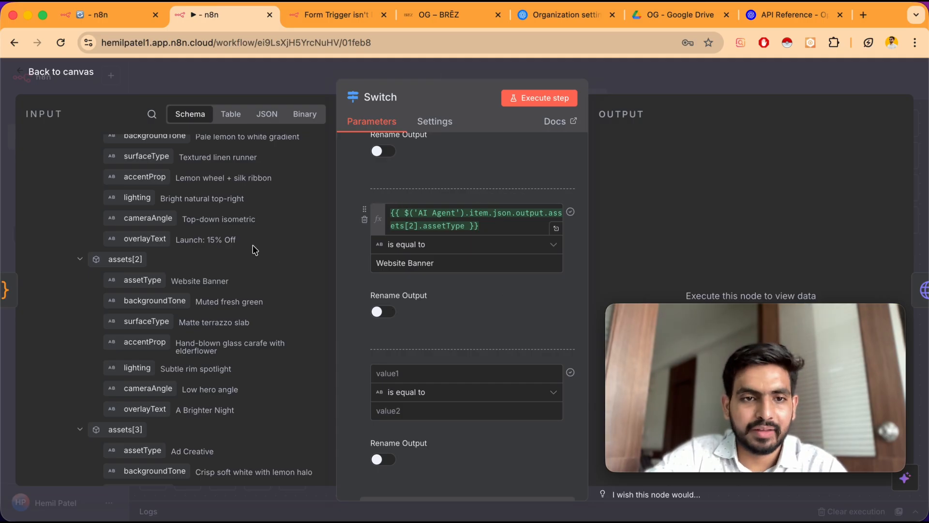
left_click(411, 225)
left_click(343, 252)
scroll(218, 290, "down", 3)
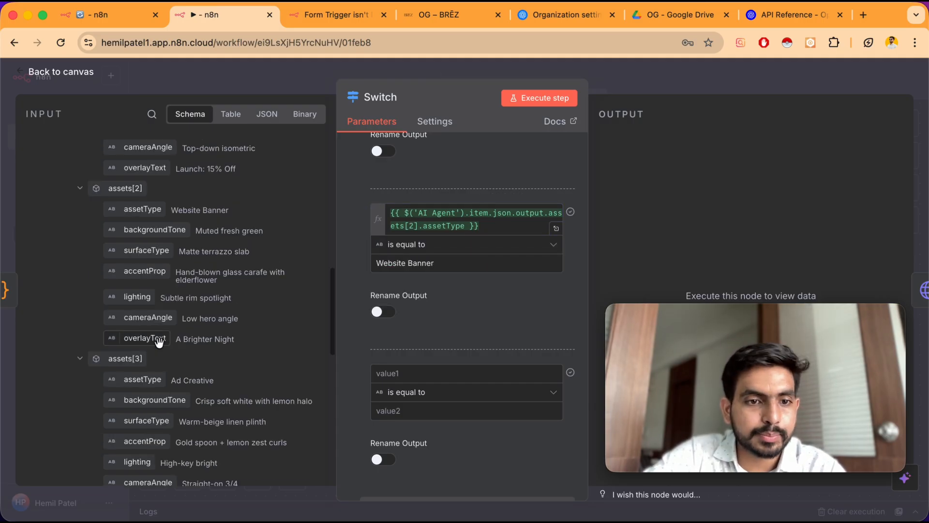
left_click_drag(144, 379, 387, 375)
scroll(353, 335, "down", 3)
left_click_drag(172, 379, 250, 377)
key("super+c")
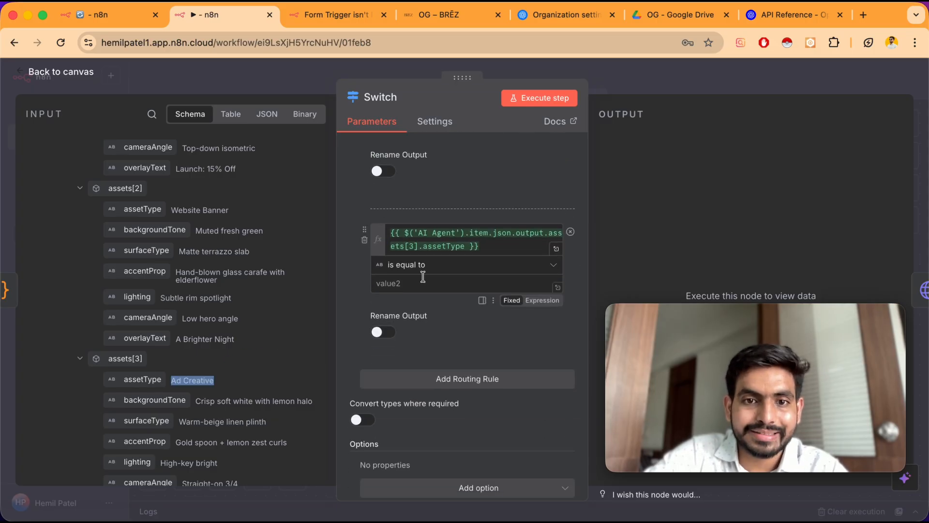
left_click(422, 283)
key("super+v")
left_click(361, 301)
Add a fifth routing rule with assets[4].assetType is equal to Testimonial Image
scroll(244, 384, "down", 4)
scroll(245, 384, "down", 4)
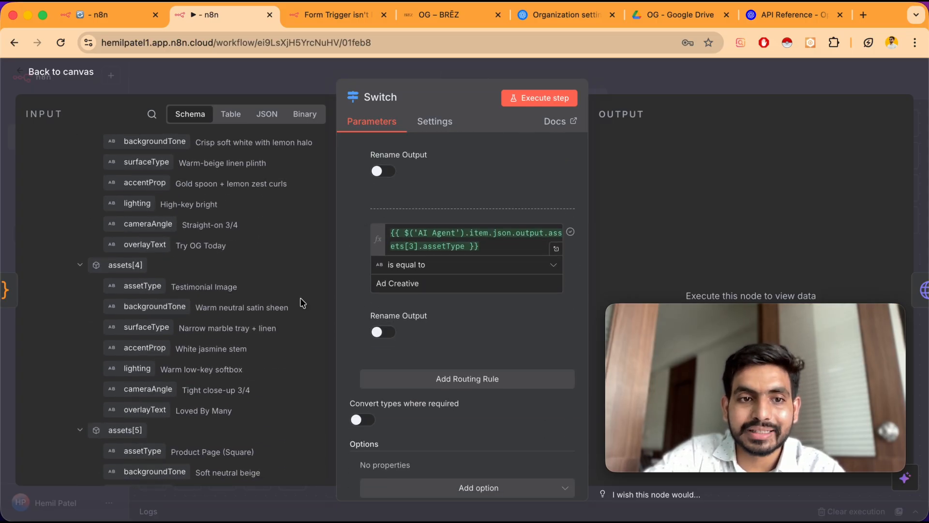
left_click(435, 379)
left_click_drag(142, 286, 402, 393)
left_click_drag(171, 284, 242, 286)
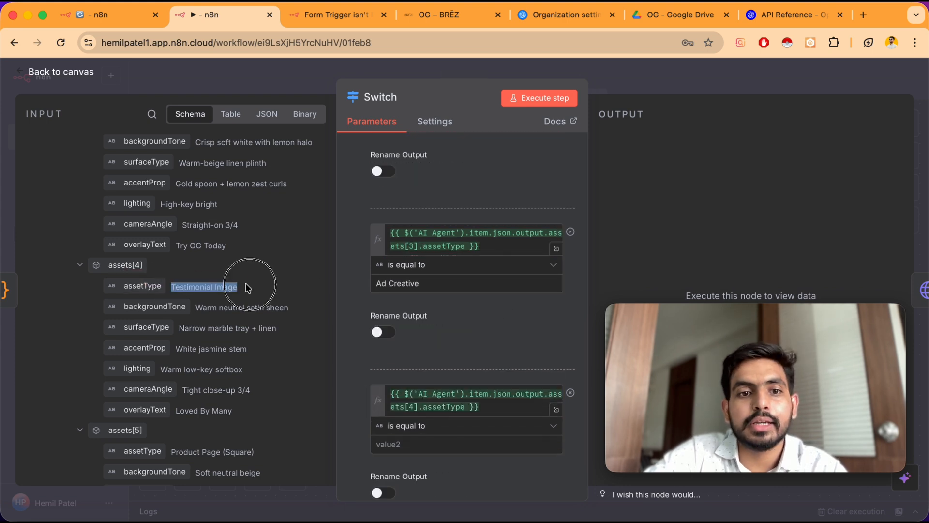
key("super+c")
scroll(405, 339, "down", 4)
left_click(404, 323)
key("super+v")
Add a sixth routing rule with assets[5].assetType is equal to Product Page (Square)
scroll(365, 346, "down", 2)
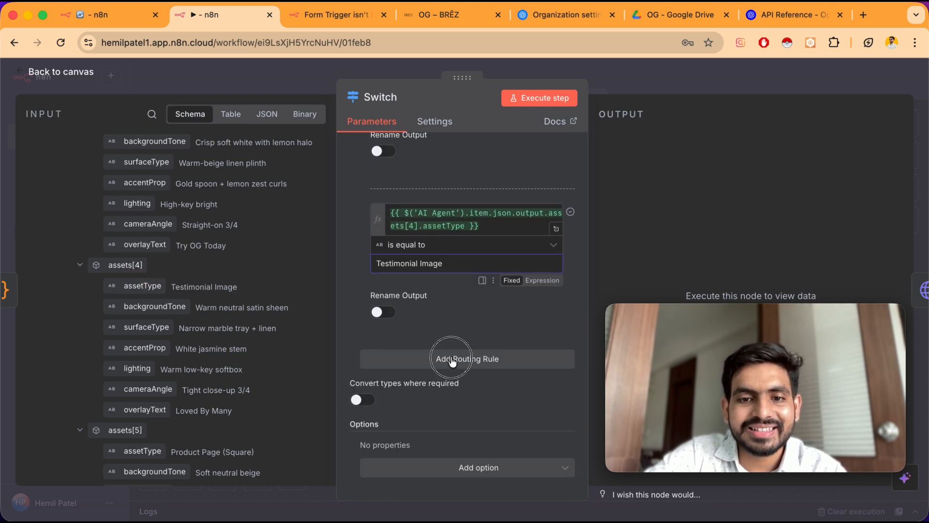
left_click(446, 358)
scroll(142, 299, "down", 6)
left_click_drag(142, 300, 419, 375)
left_click_drag(172, 297, 254, 298)
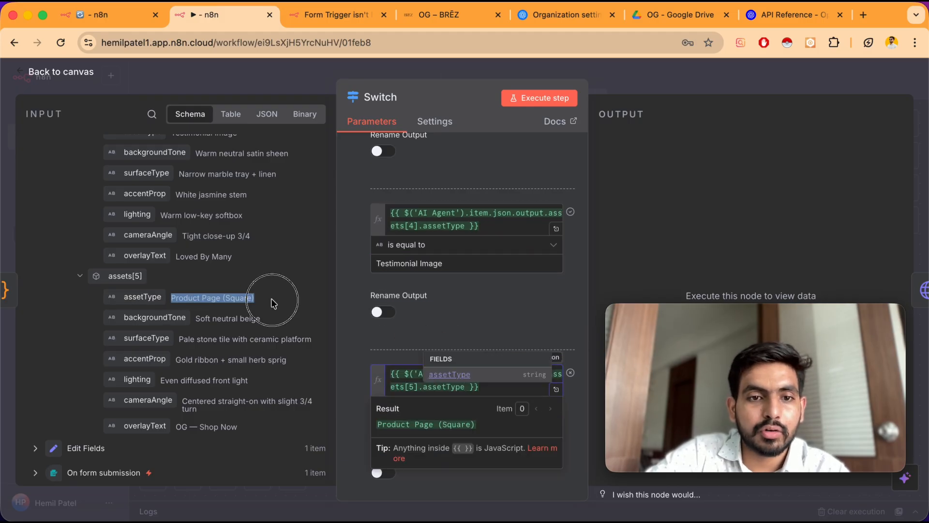
key("super+c")
left_click(382, 418)
key("super+v")
Turn on Convert types where required for the Switch node
scroll(349, 380, "down", 3)
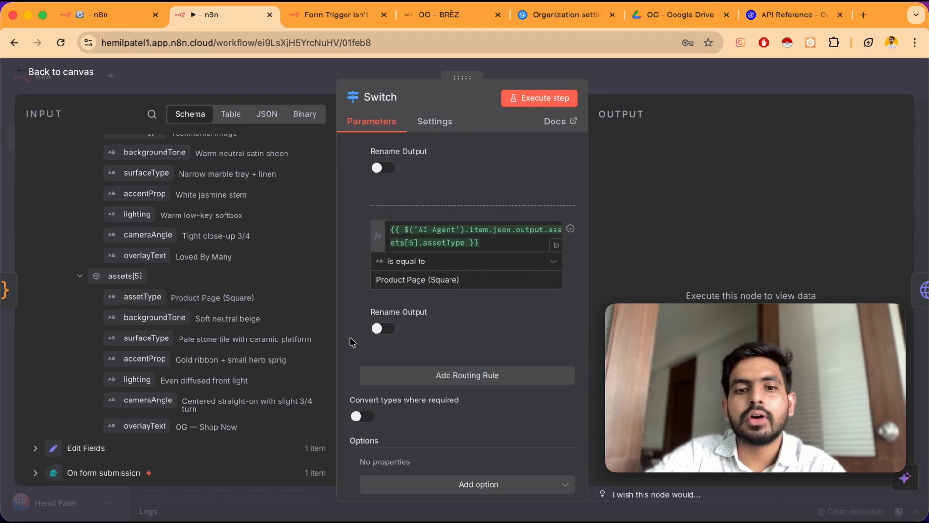
left_click(363, 416)
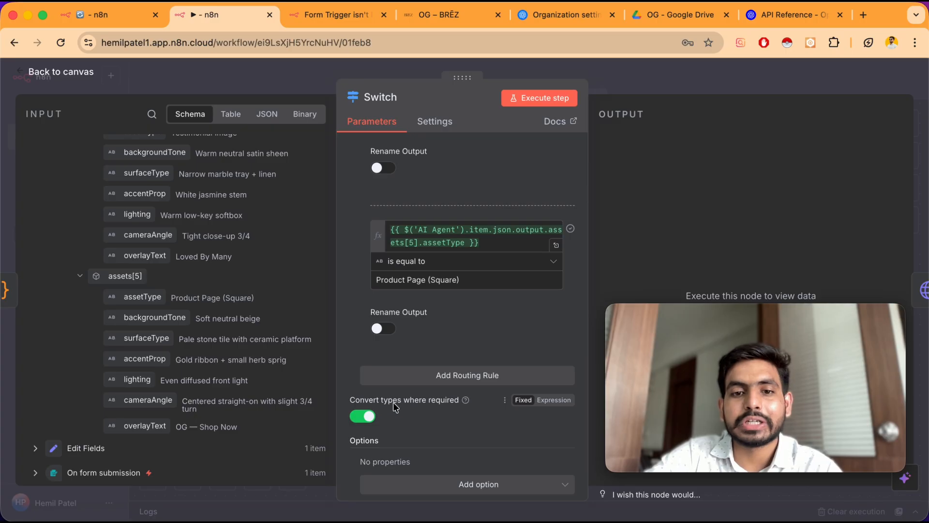
Add the Send data to all matching outputs option to the Switch node and switch it on
left_click(106, 15)
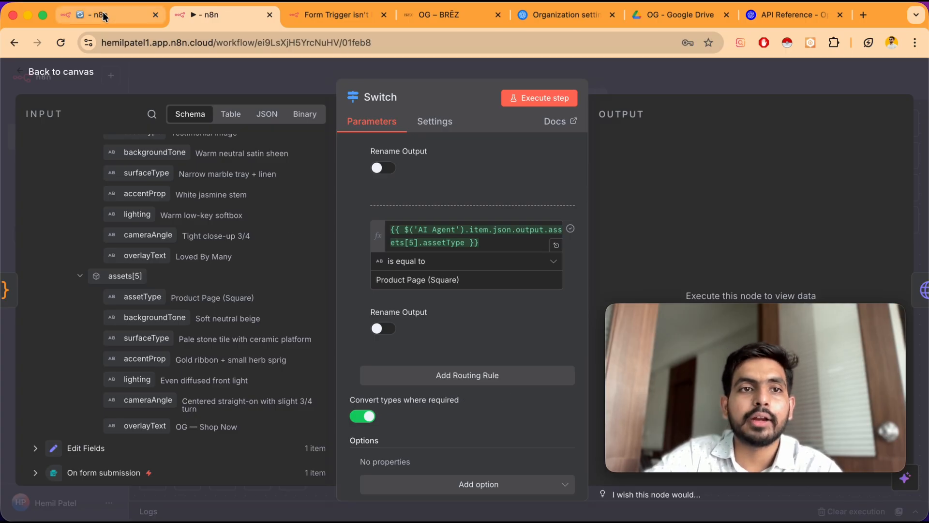
scroll(317, 141, "right", 5)
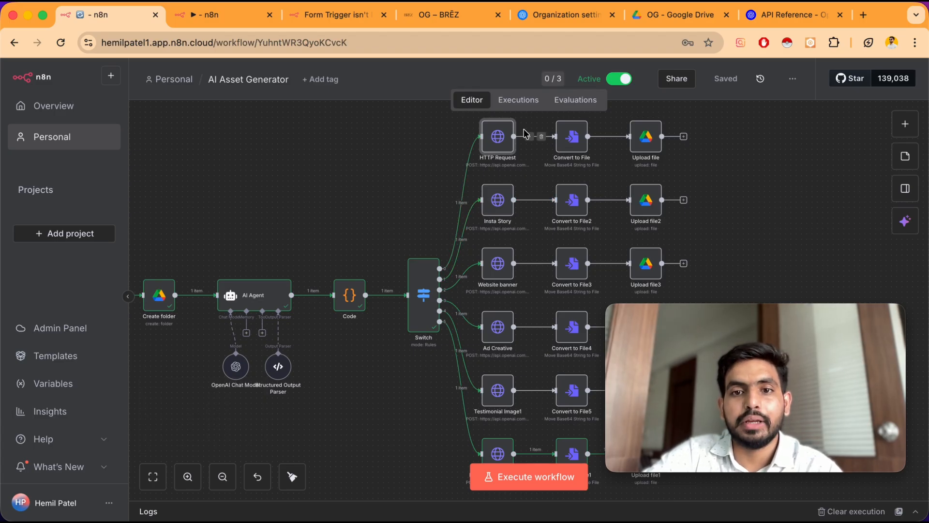
scroll(492, 127, "down", 2)
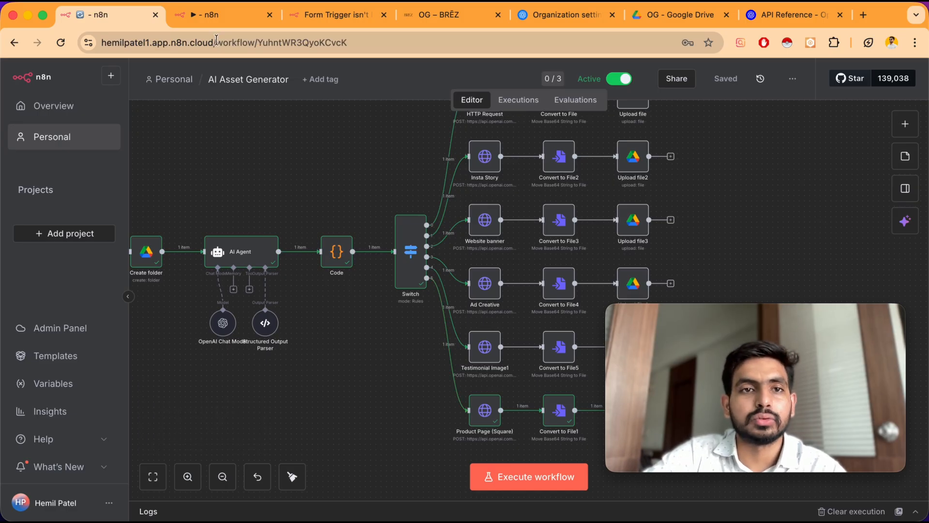
left_click(207, 16)
scroll(402, 382, "down", 1)
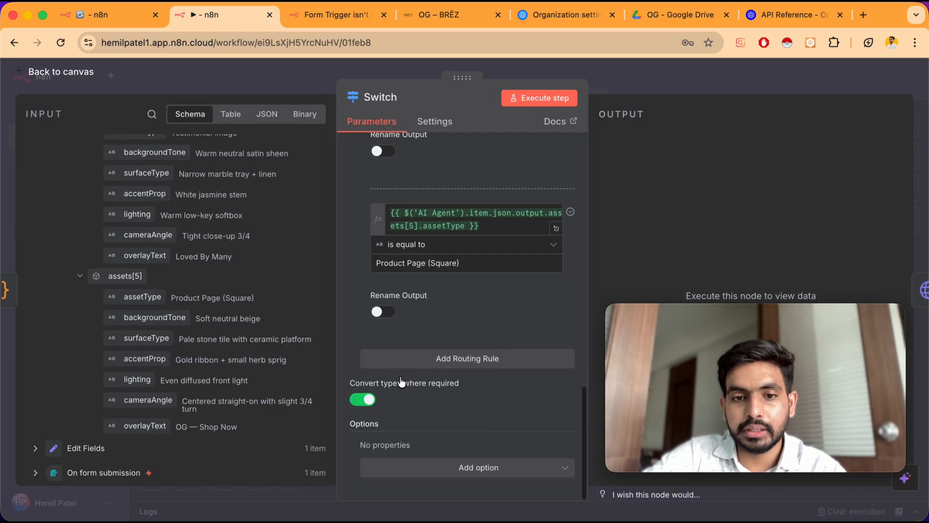
left_click(426, 473)
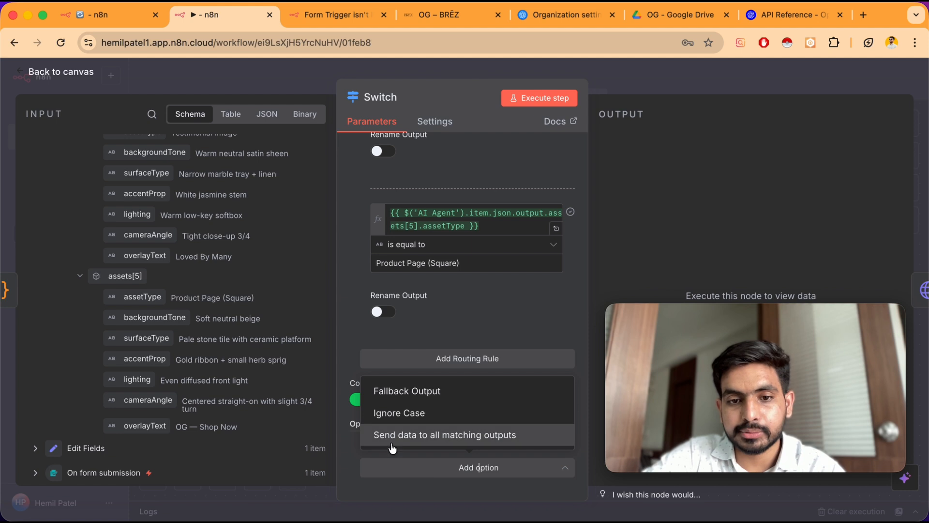
left_click(432, 436)
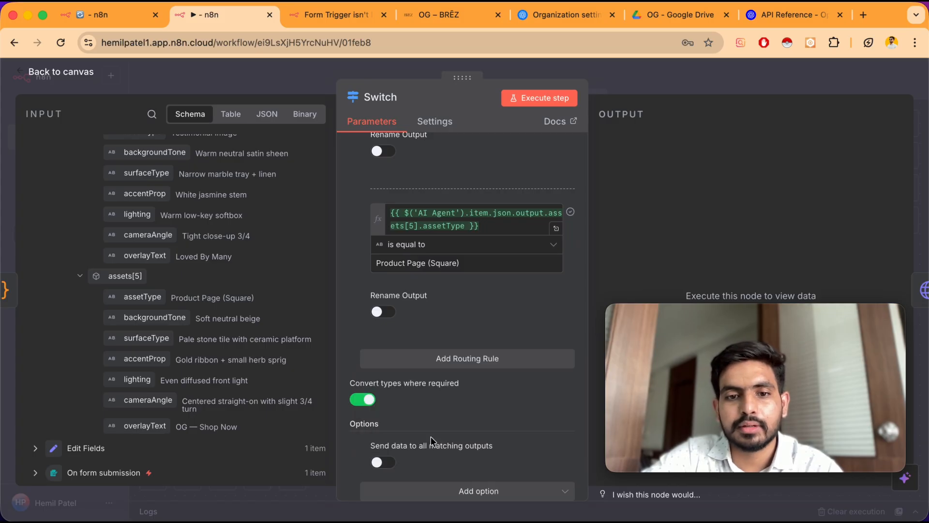
scroll(432, 441, "down", 1)
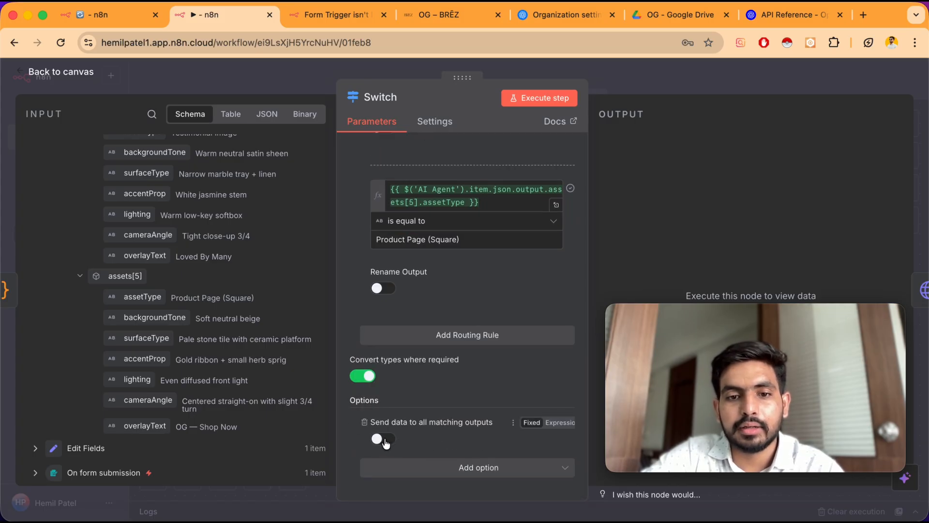
left_click(385, 441)
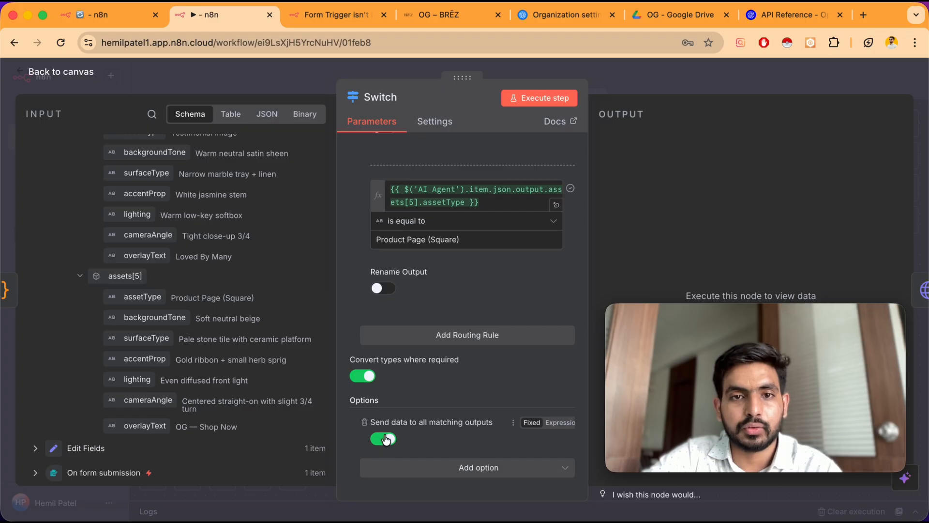
Return to the workflow canvas and view the Switch node's outputs
scroll(411, 132, "up", 15)
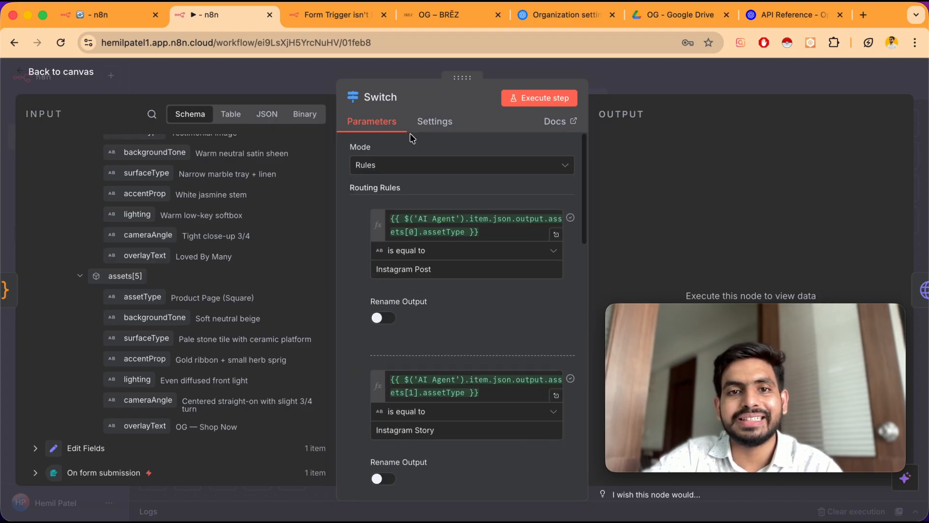
left_click(84, 73)
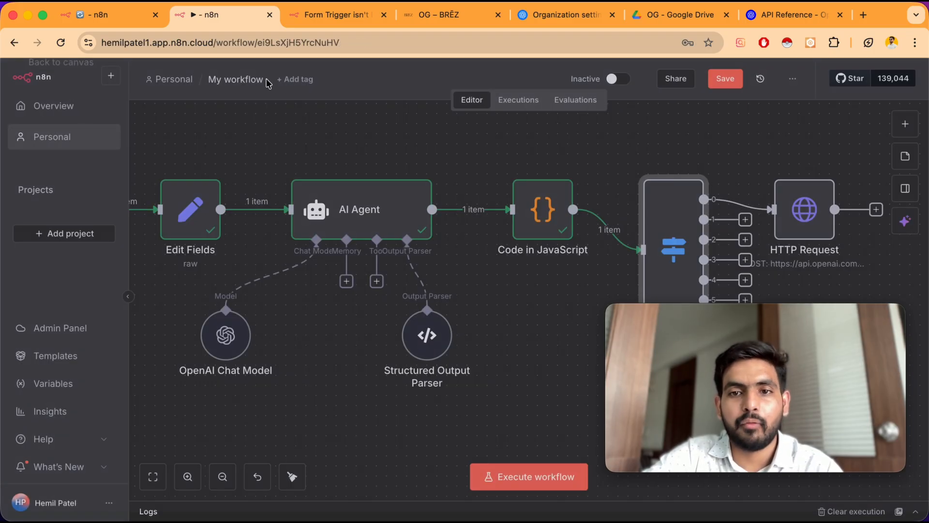
scroll(530, 203, "right", 3)
scroll(530, 203, "right", 3)
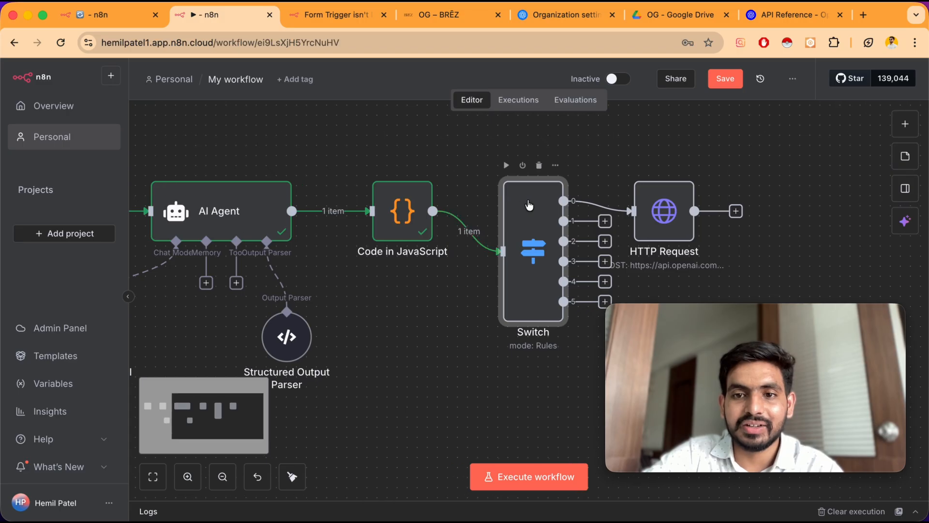
left_click_drag(623, 224, 643, 194)
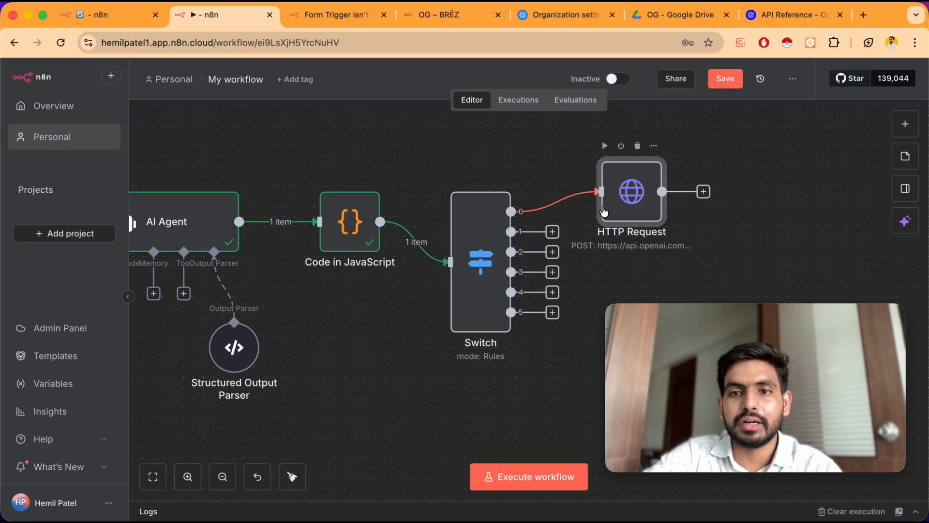
left_click_drag(628, 189, 628, 168)
scroll(628, 172, "right", 2)
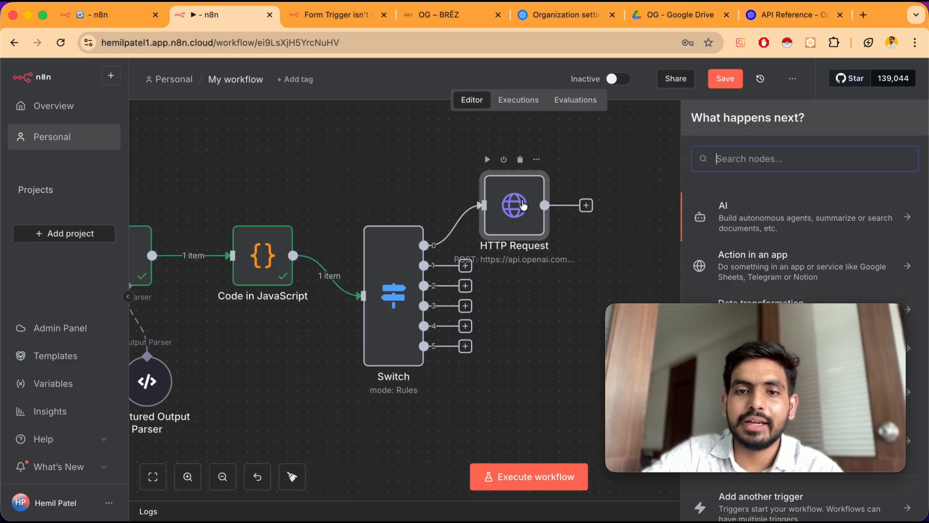
key("Escape")
Open the HTTP Request node to inspect its authorization error
double_click(523, 204)
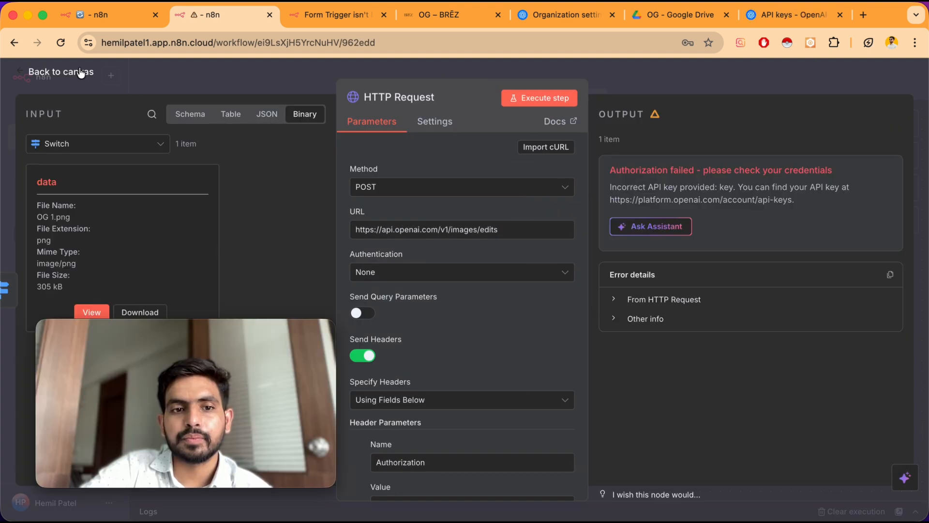
left_click(81, 73)
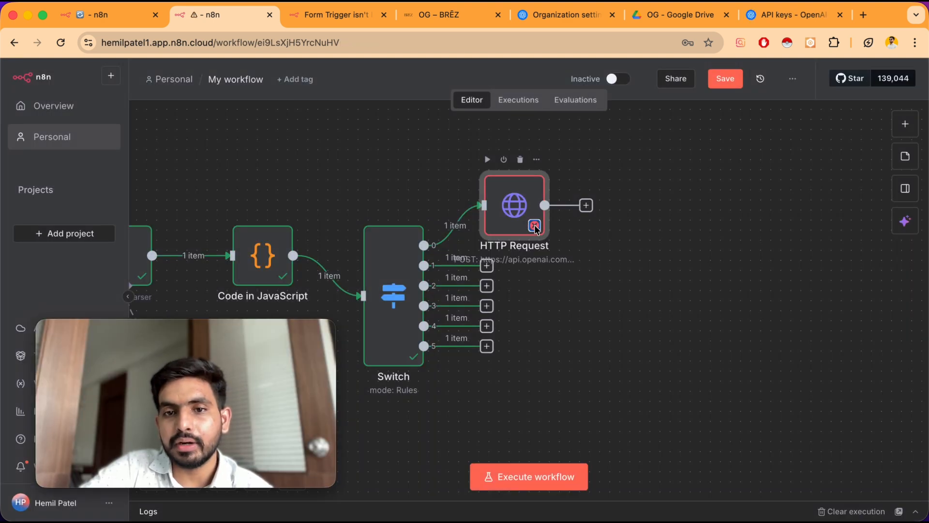
mouse_move(536, 229)
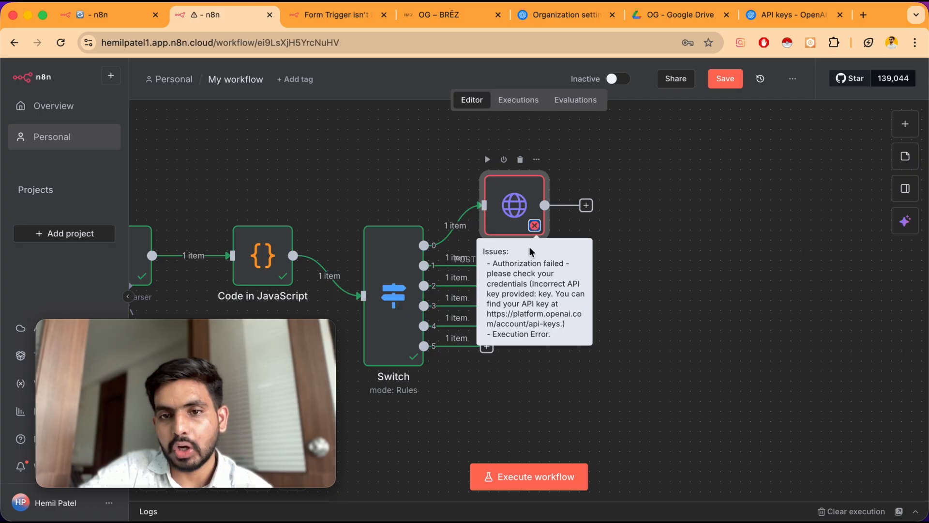
Review the HTTP Request node's parameters, execute the node again and return to the canvas
double_click(521, 211)
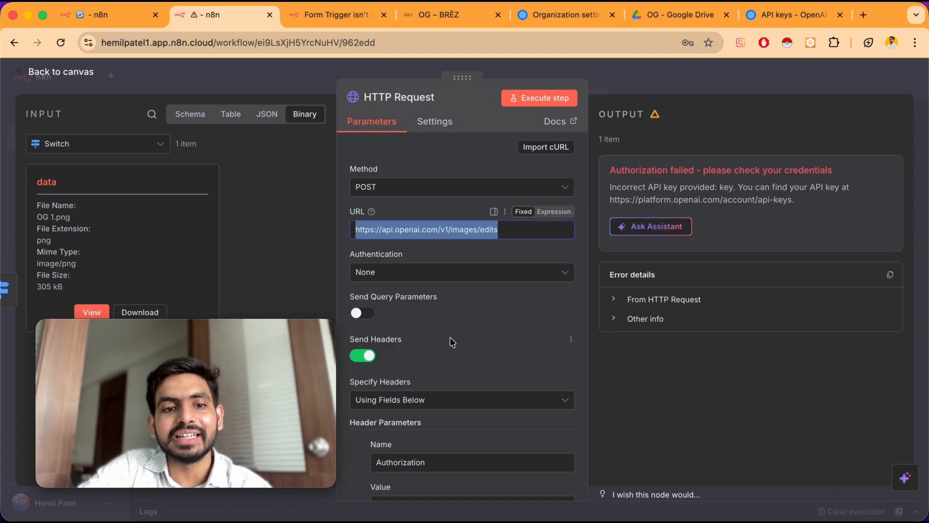
scroll(453, 342, "down", 1)
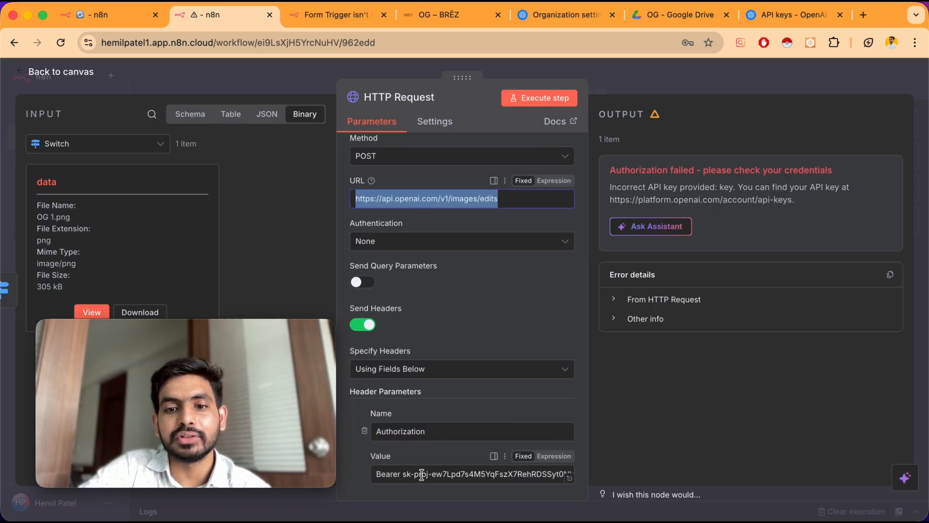
scroll(377, 484, "down", 8)
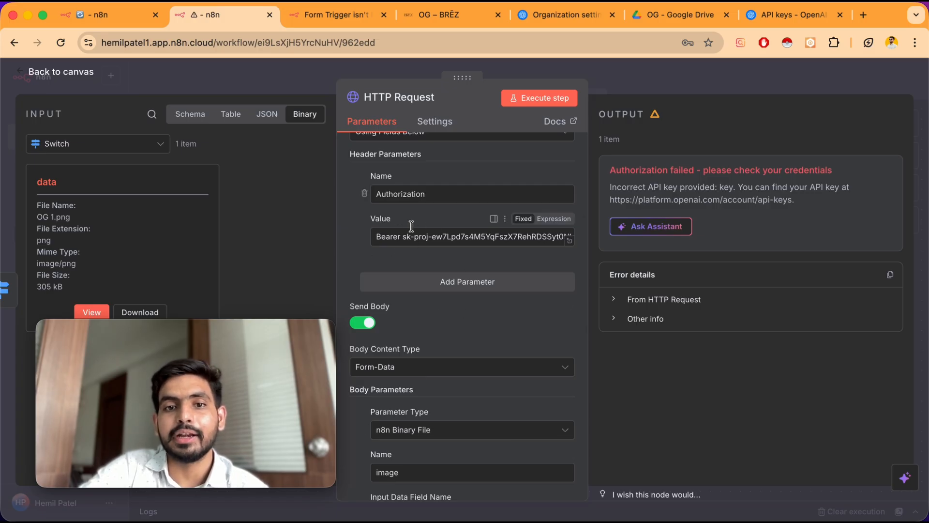
scroll(431, 344, "down", 12)
scroll(431, 344, "down", 6)
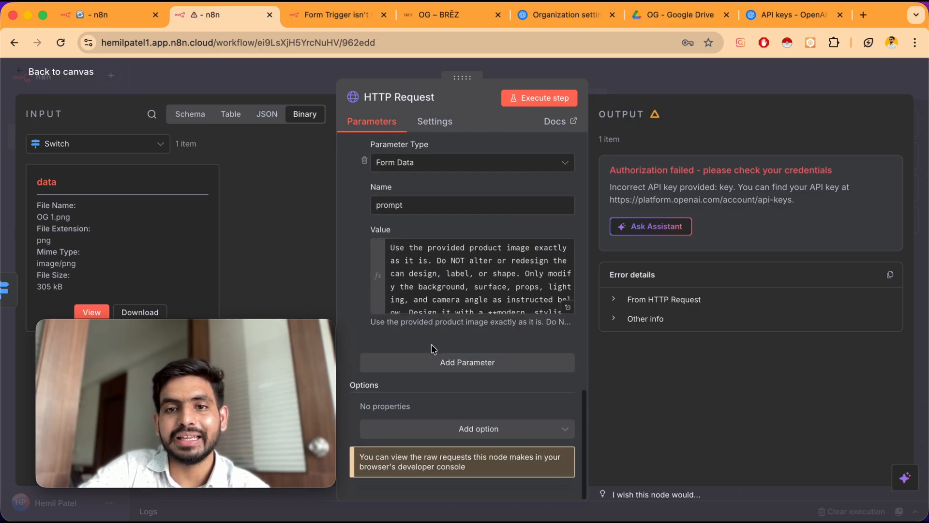
left_click(538, 100)
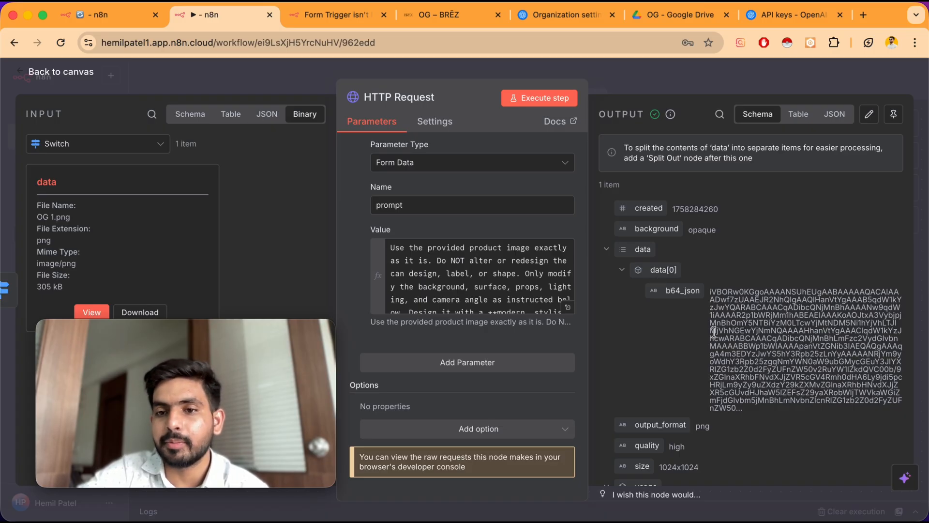
left_click(71, 75)
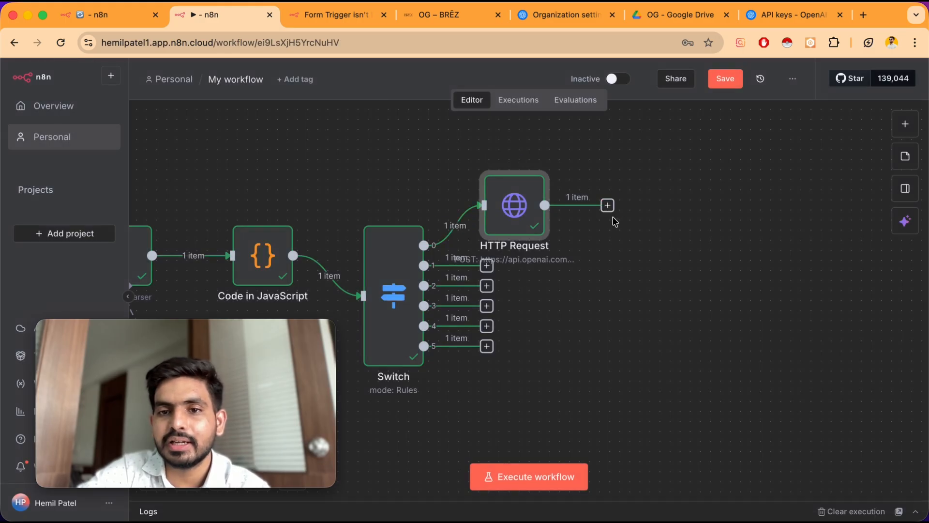
Add a Convert to File node using Move base64 string to file with data[0].b64_json as input, run it and view the image
left_click(607, 206)
type("convert")
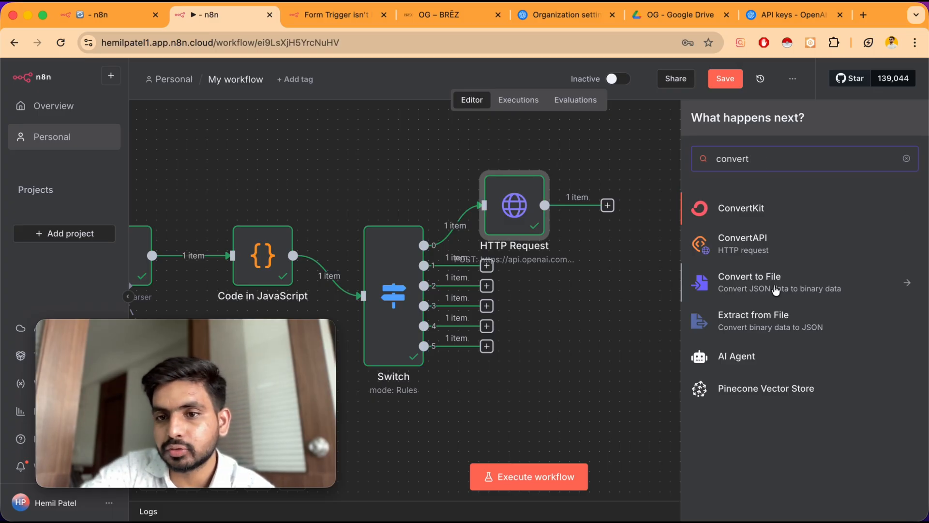
left_click(774, 290)
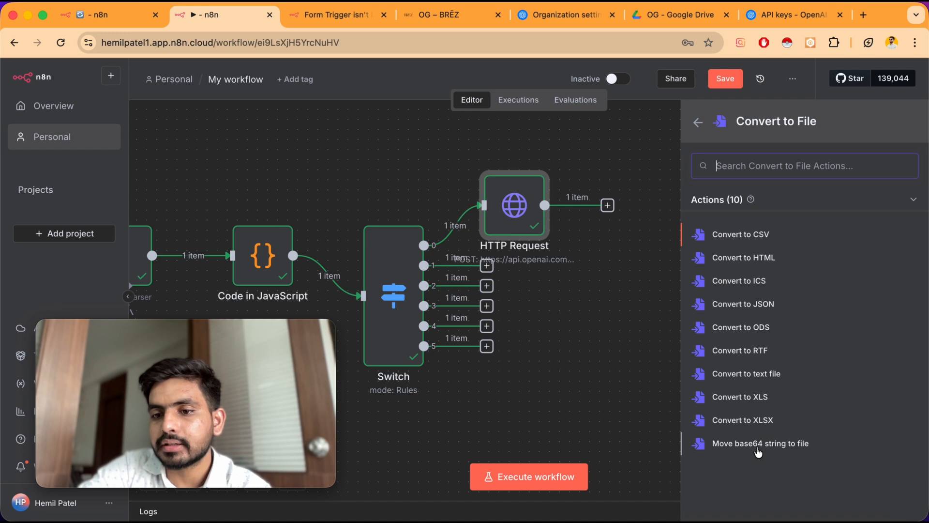
left_click(764, 444)
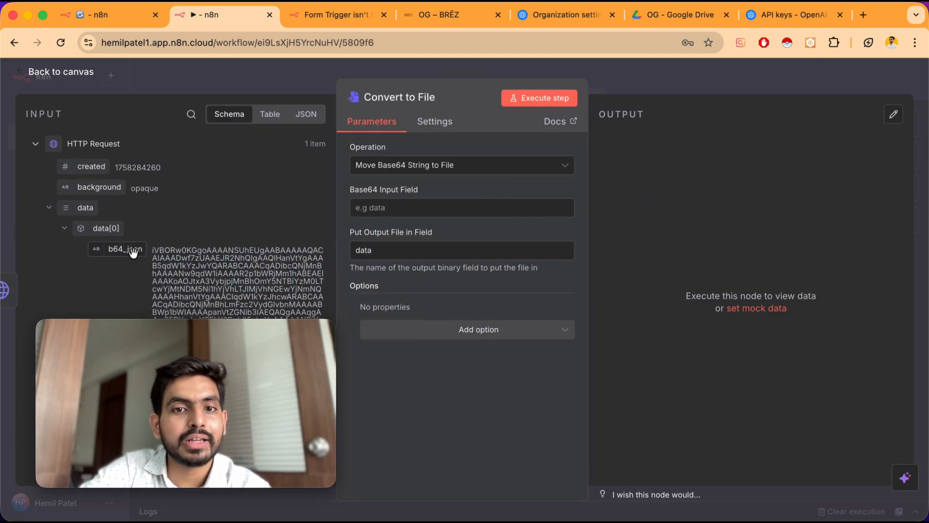
left_click_drag(128, 251, 367, 218)
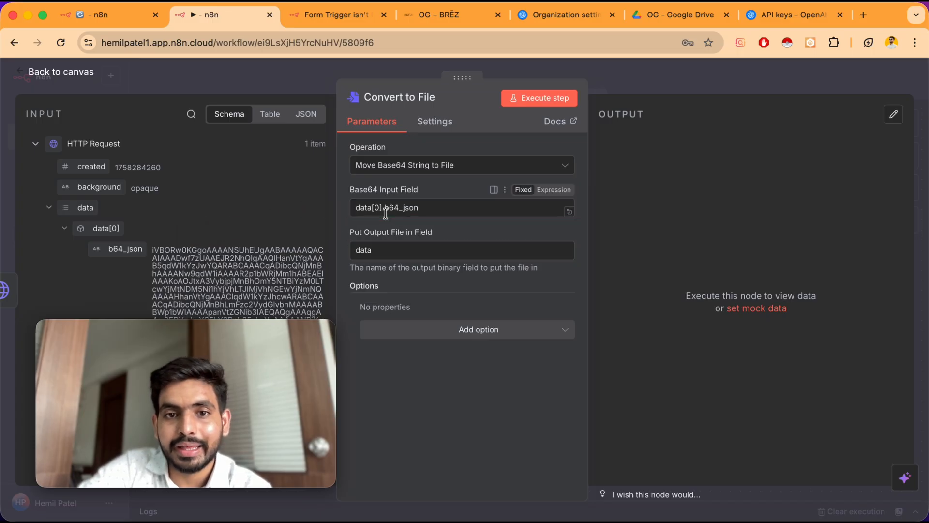
left_click(543, 97)
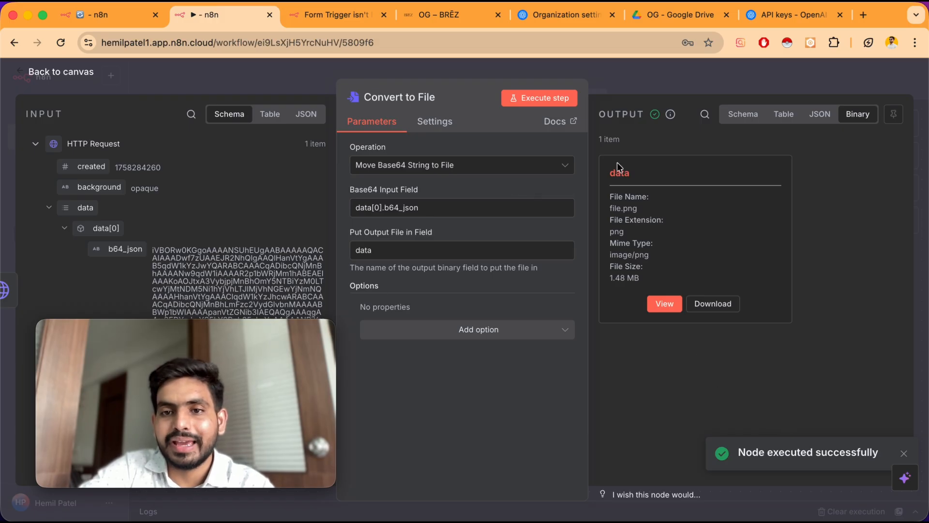
left_click(670, 309)
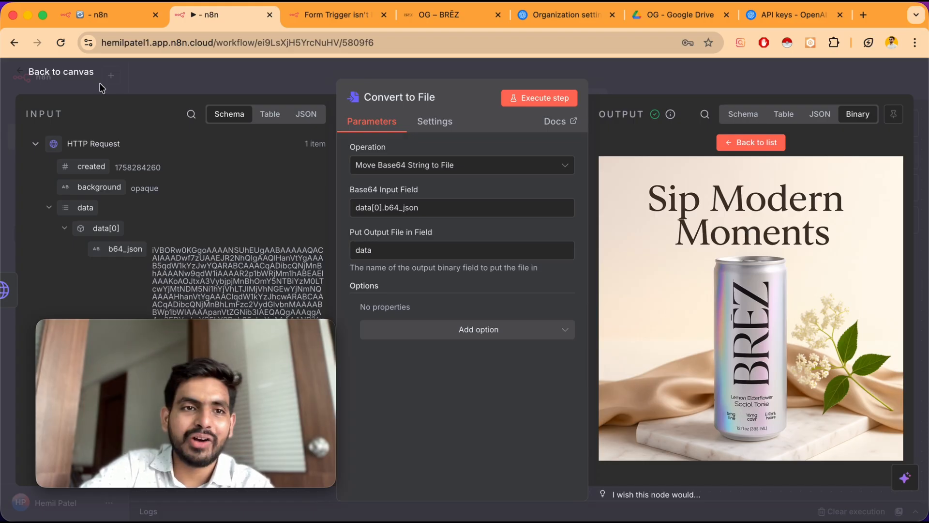
left_click(79, 74)
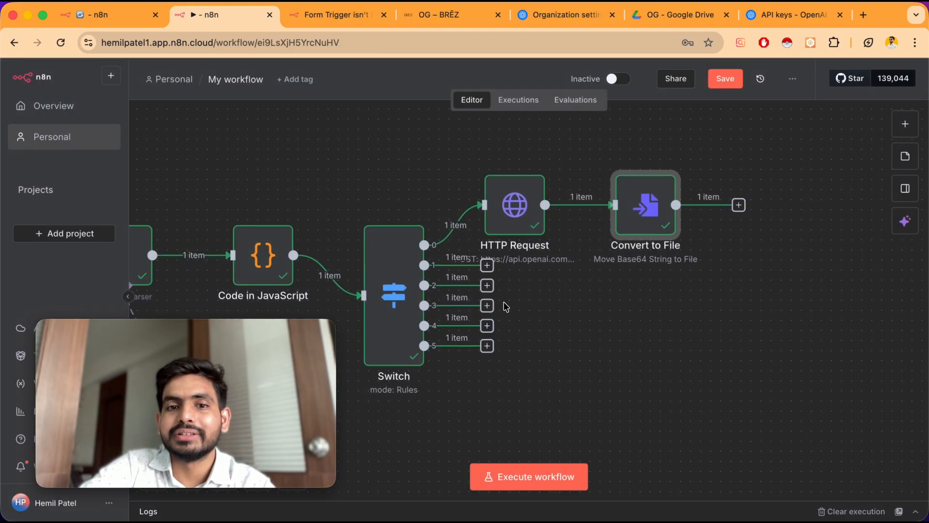
scroll(503, 302, "left", 3)
scroll(503, 303, "down", 5)
scroll(629, 271, "right", 3)
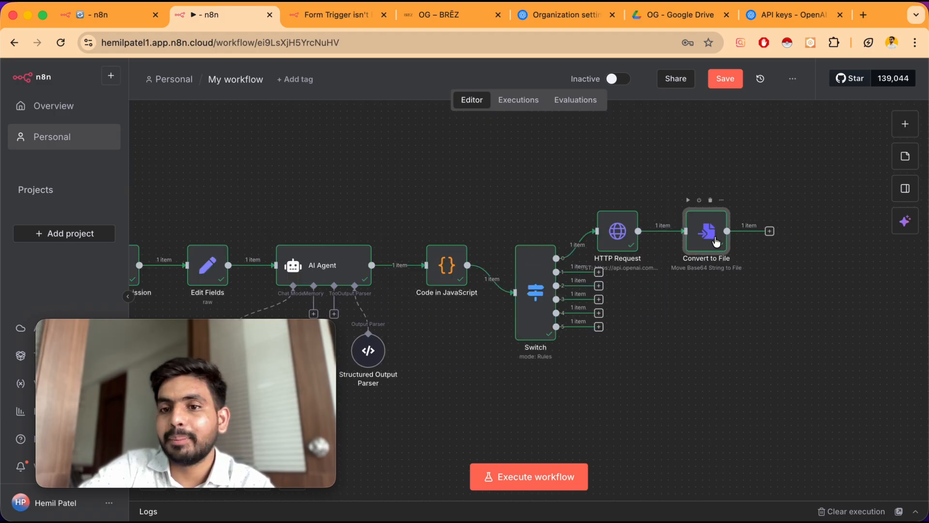
left_click(769, 232)
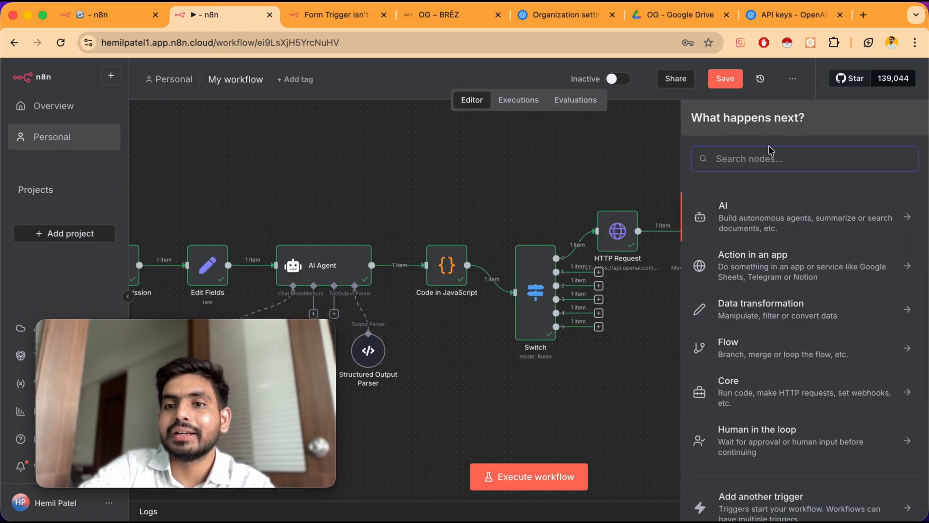
left_click(763, 162)
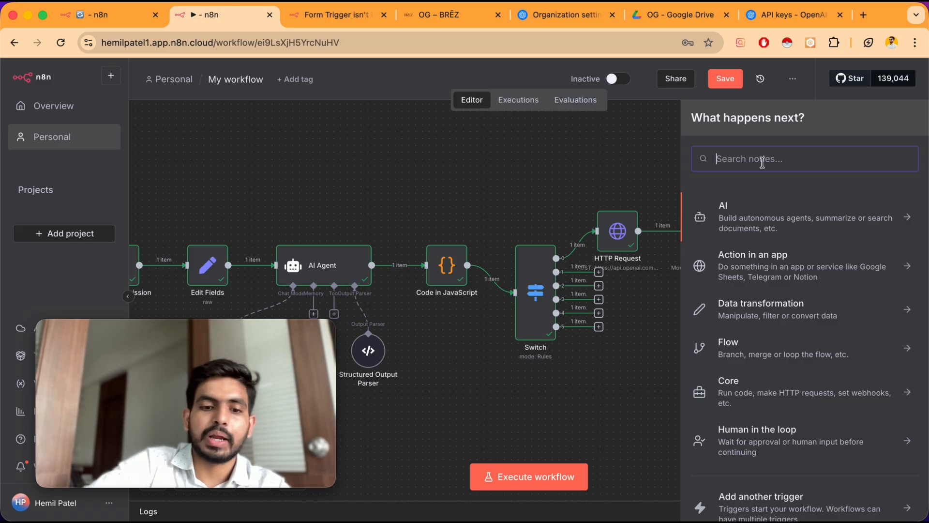
type("drive")
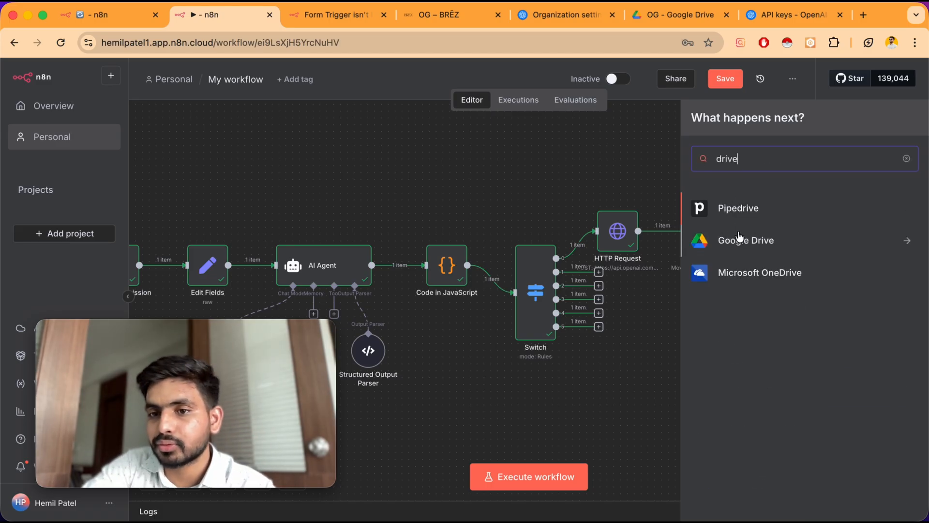
left_click(752, 249)
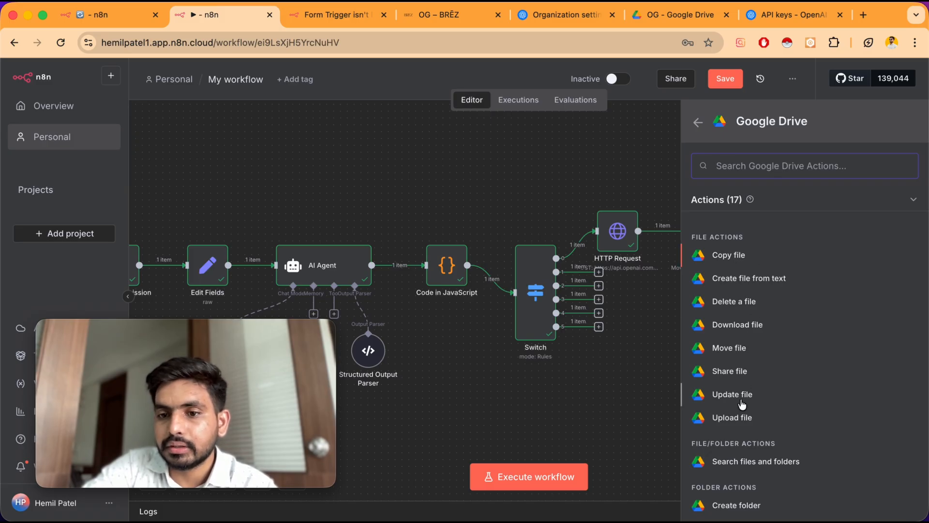
scroll(742, 407, "down", 5)
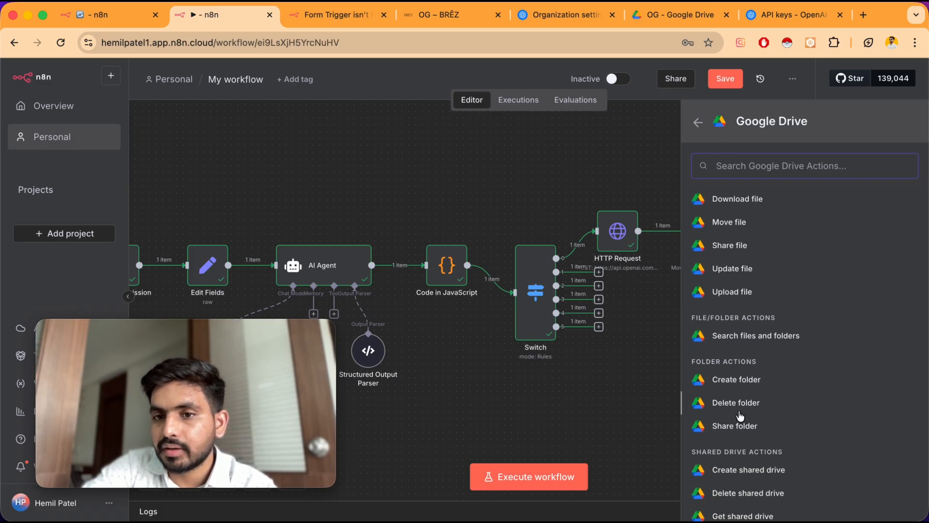
scroll(748, 387, "up", 5)
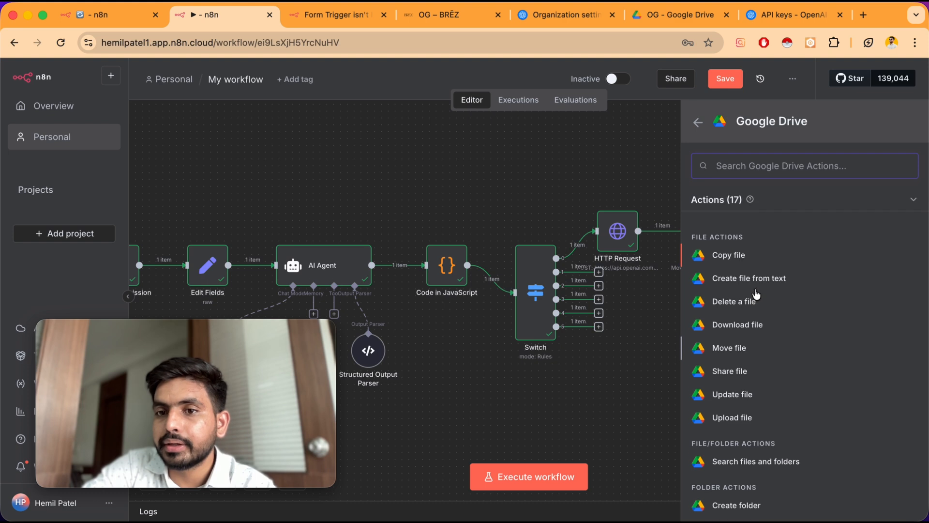
scroll(753, 362, "down", 1)
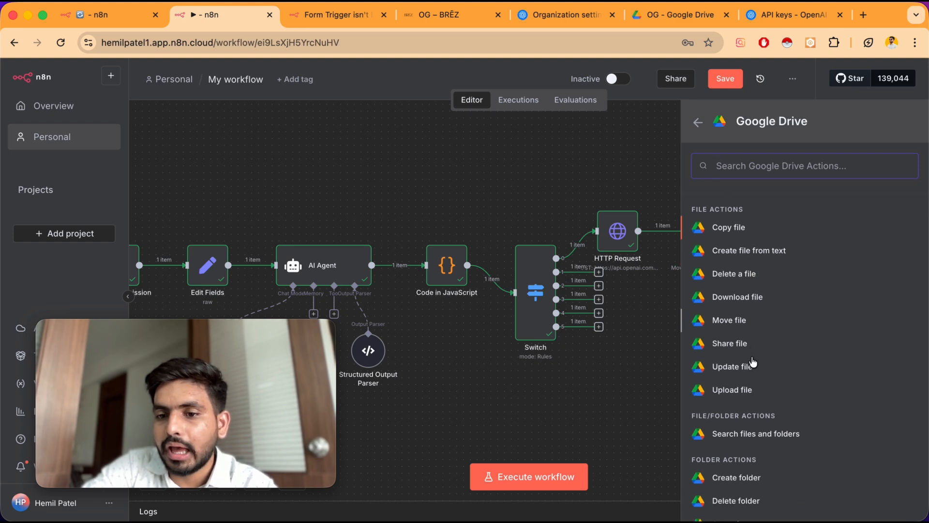
scroll(753, 362, "down", 2)
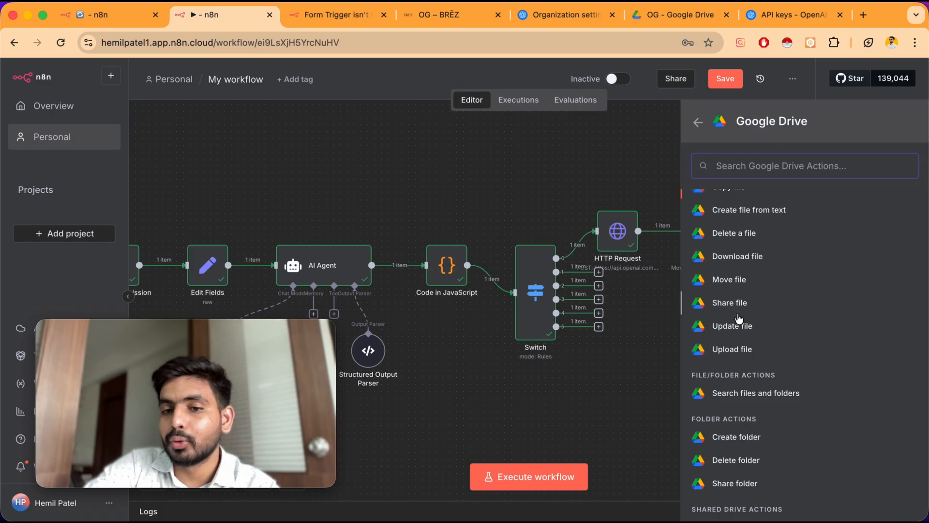
left_click(646, 129)
Insert a Google Drive Create folder node between On form submission and Edit Fields
scroll(555, 161, "left", 3)
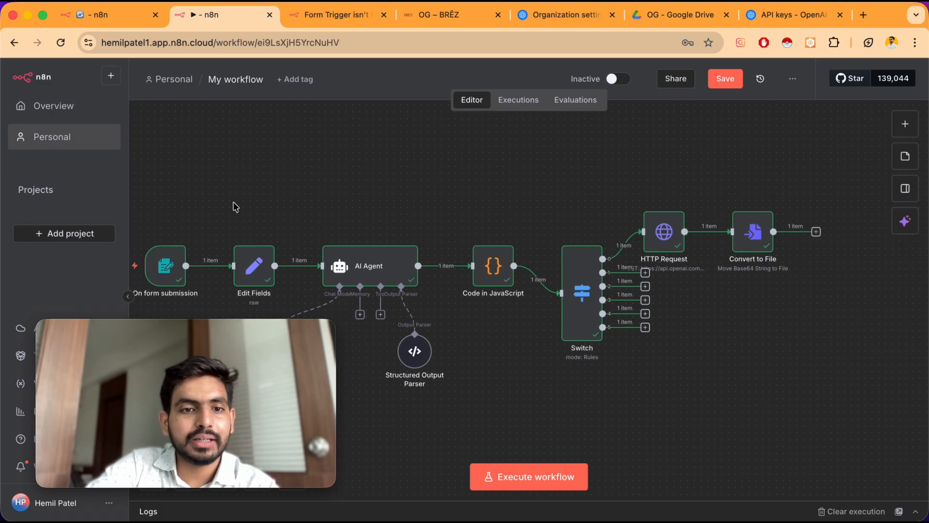
scroll(234, 205, "left", 2)
scroll(294, 222, "left", 3)
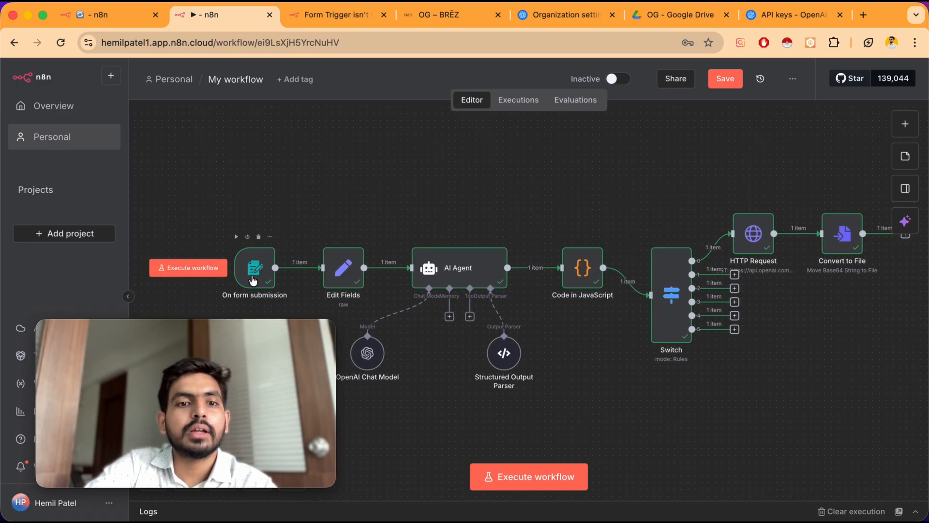
mouse_move(283, 272)
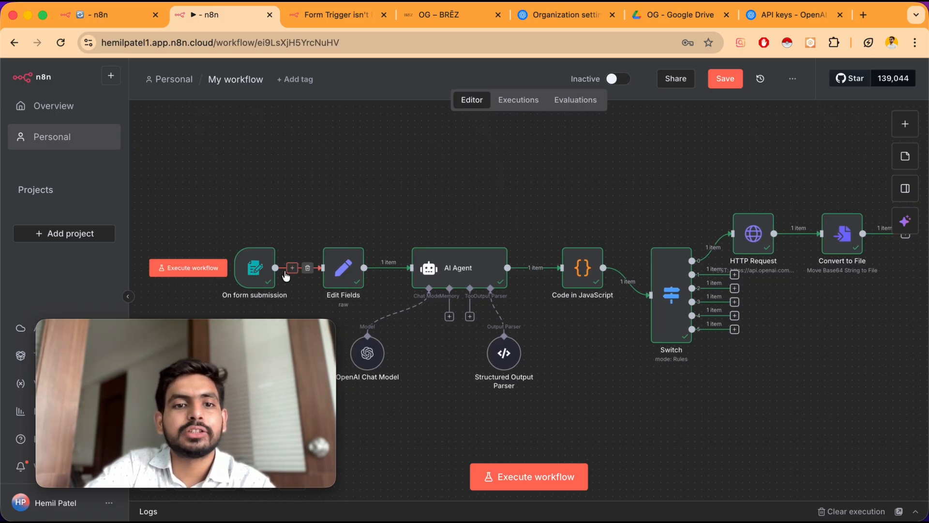
left_click(291, 271)
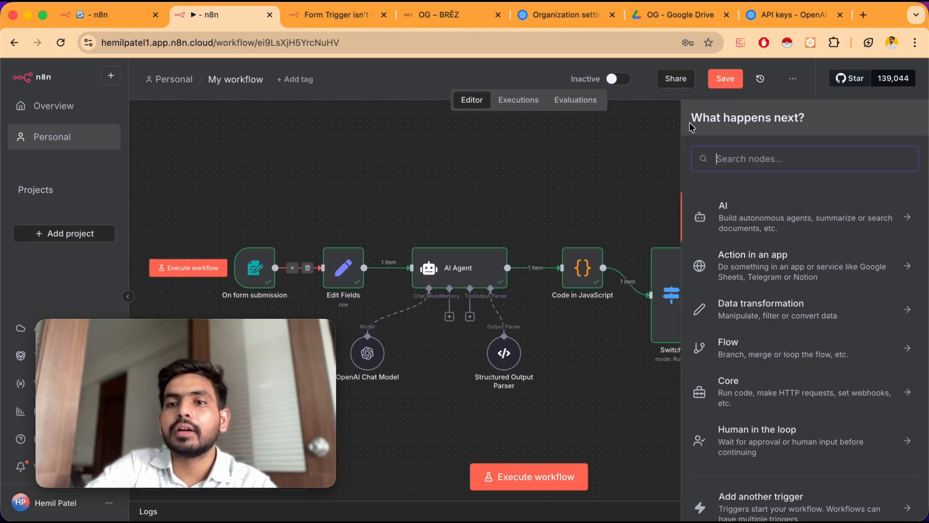
type("drive")
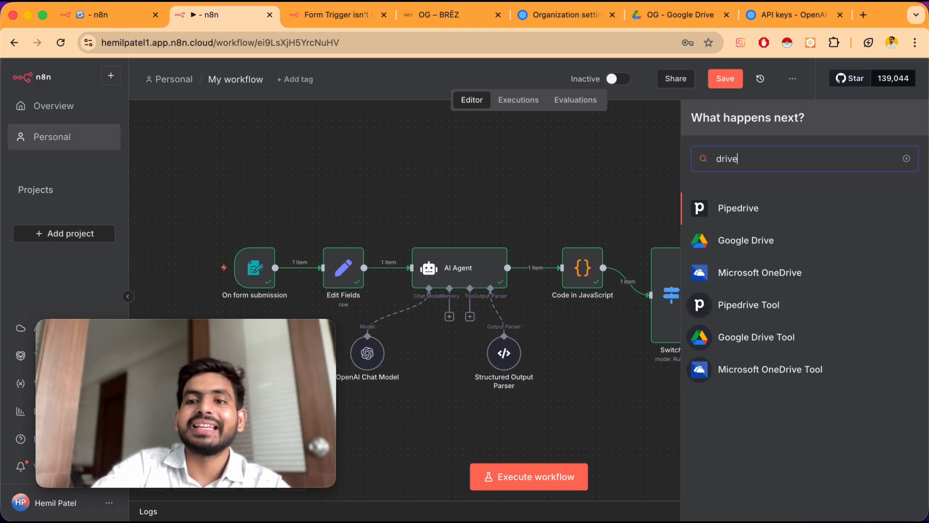
left_click(764, 241)
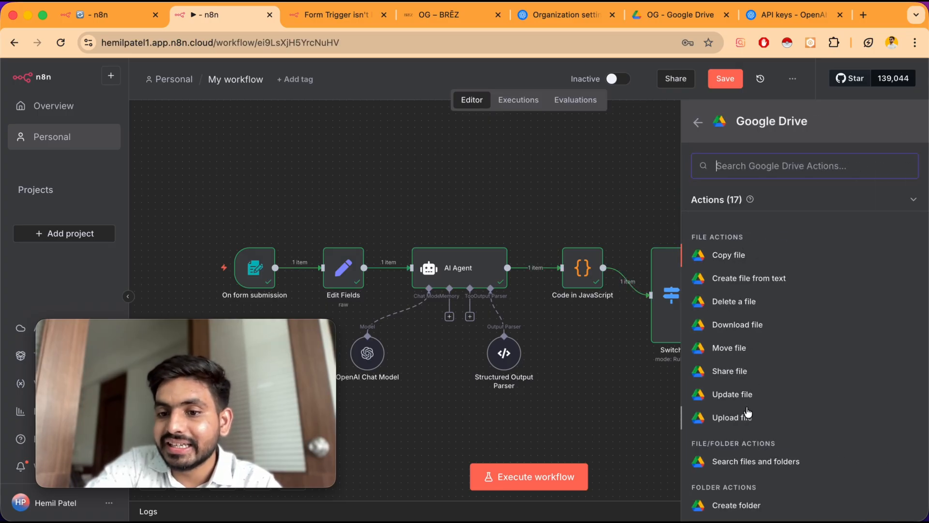
scroll(748, 412, "down", 5)
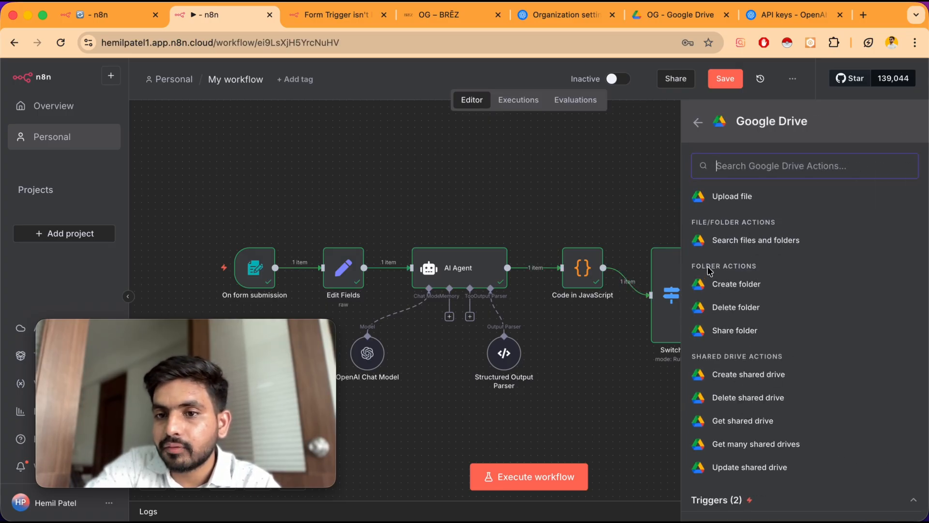
left_click(741, 286)
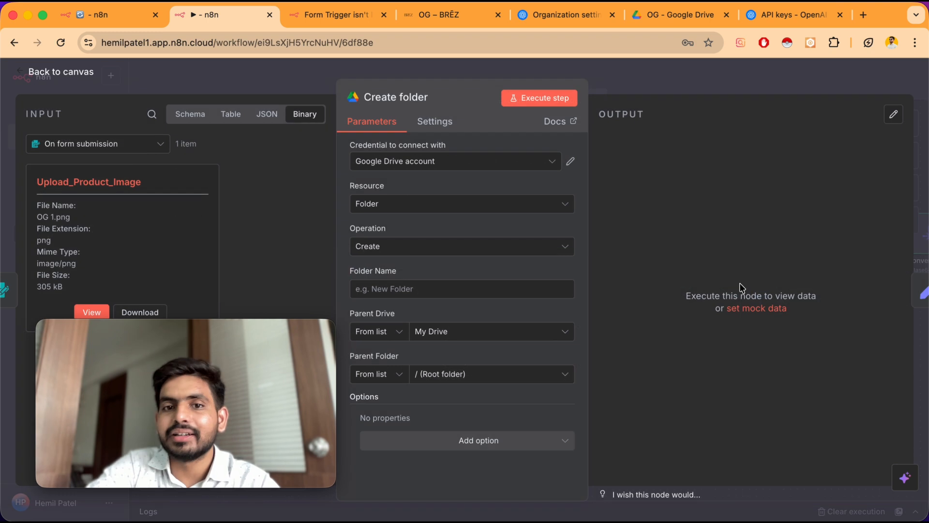
Start creating a new Google Drive OAuth2 credential for the Create folder node and review its fields
left_click(410, 165)
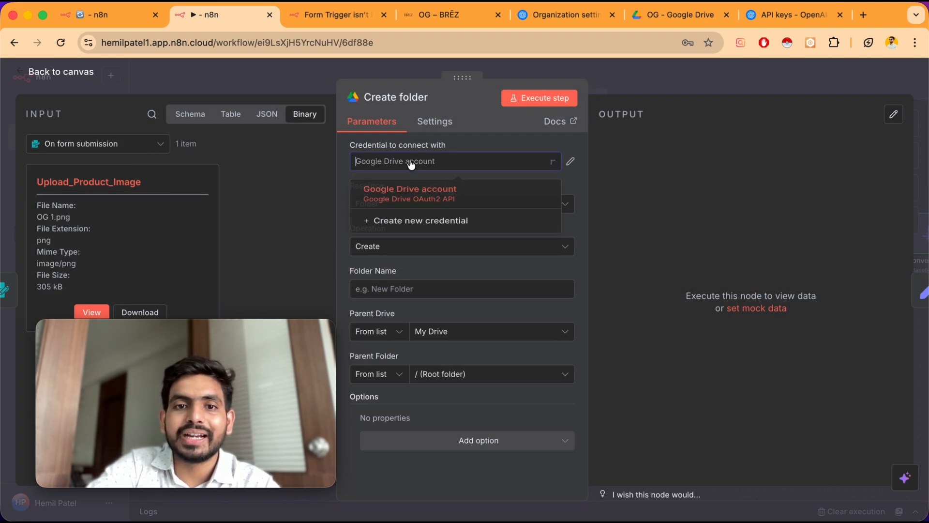
left_click(416, 231)
scroll(430, 277, "down", 5)
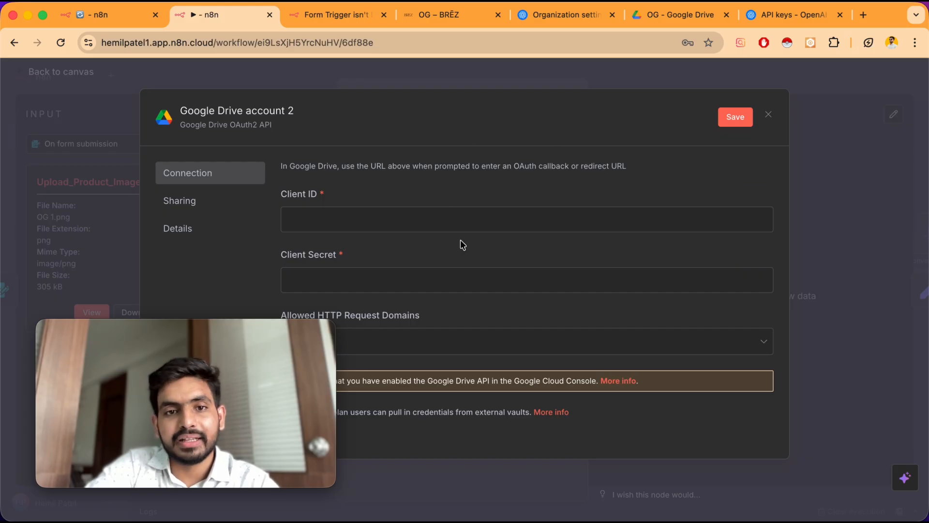
scroll(460, 240, "up", 5)
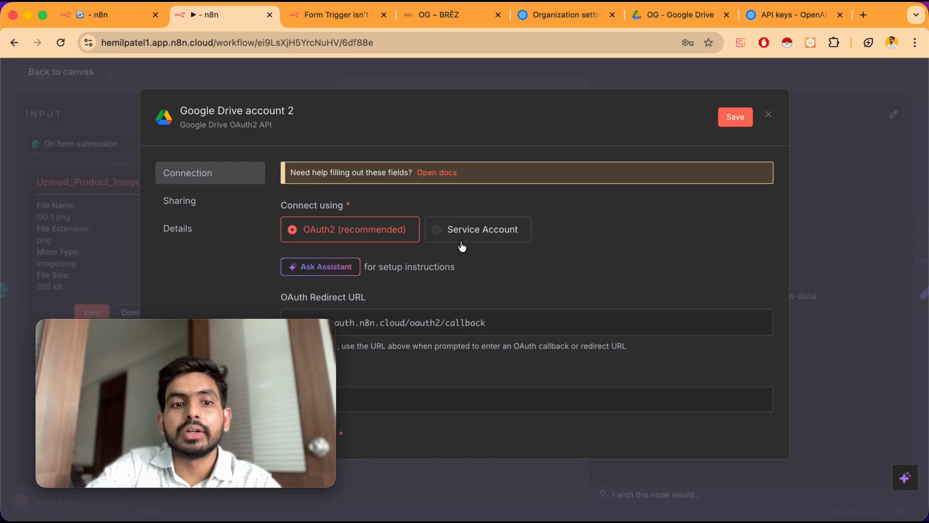
Search the web for google cloud api and open the Google Cloud console in a new tab
left_click(864, 14)
type("g")
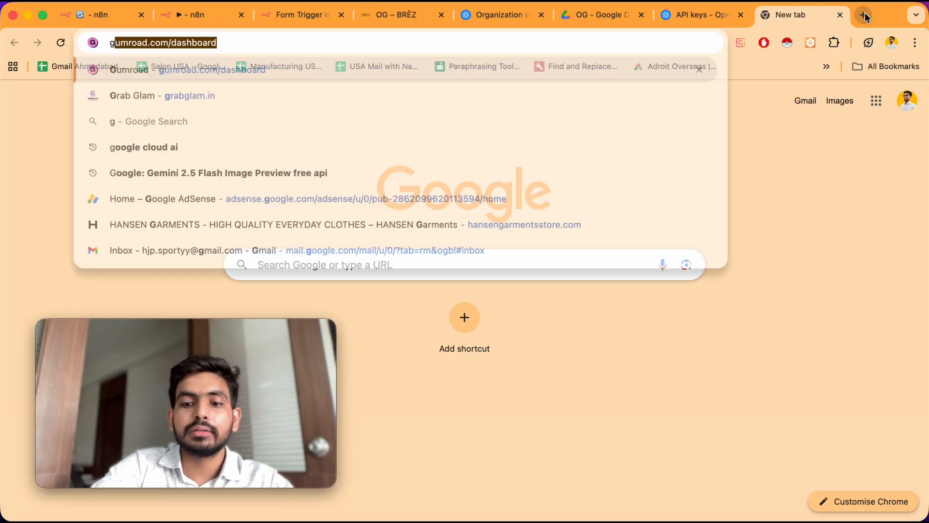
type("oogle cloud")
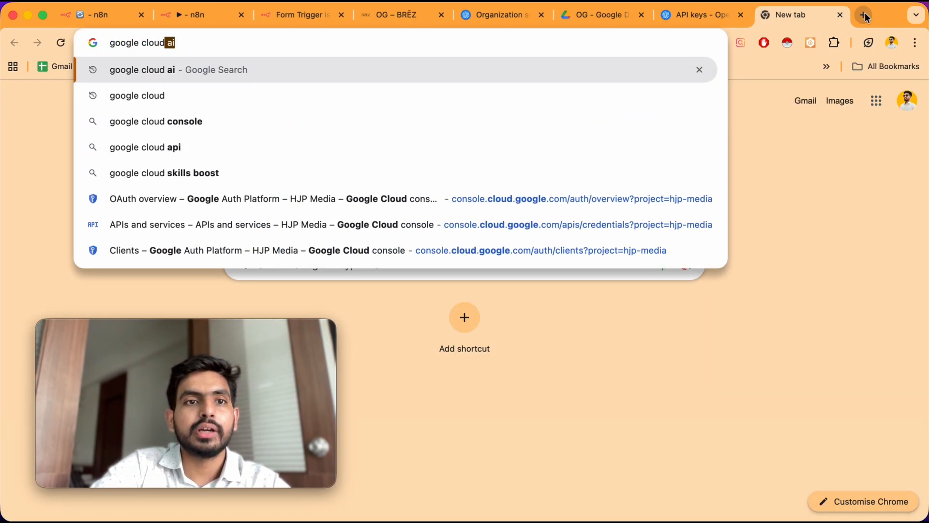
type(" api")
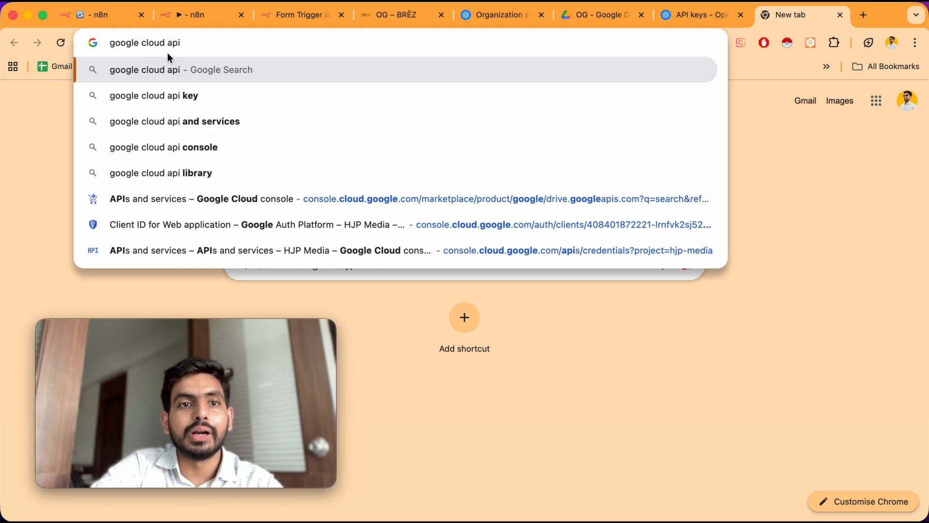
key("Return")
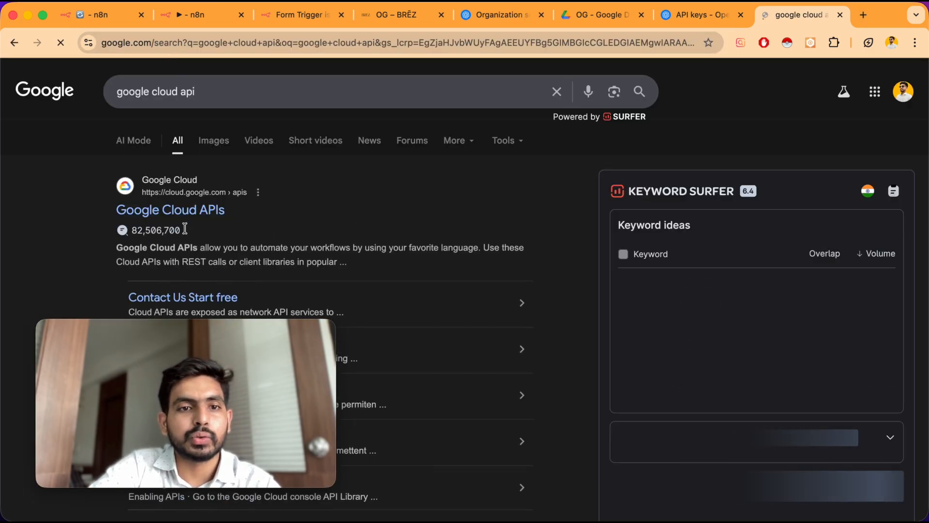
left_click(177, 216)
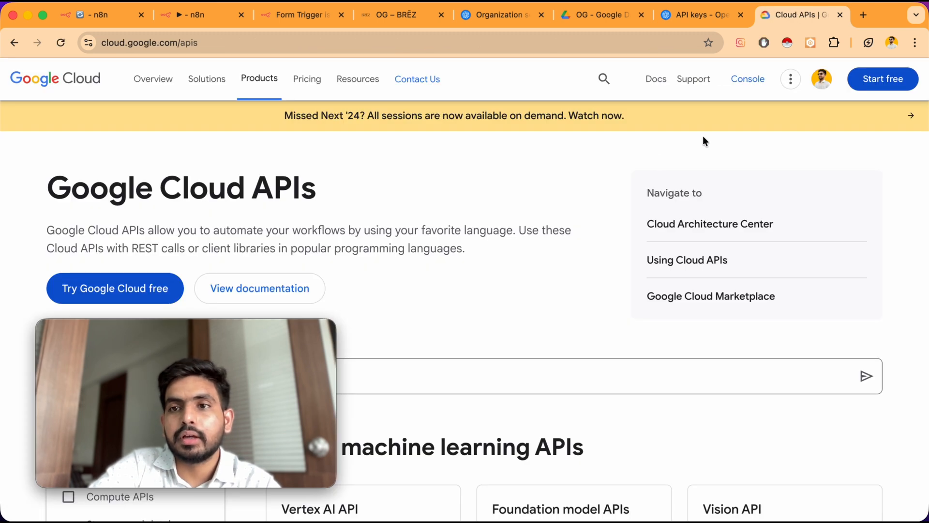
left_click(753, 84)
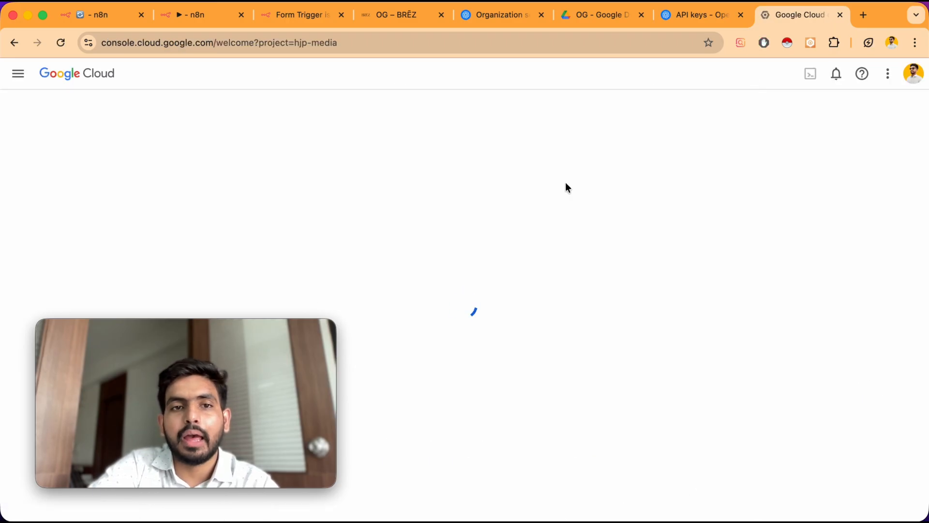
Open the Credentials page under APIs and services for the HJP Media project
scroll(566, 184, "down", 2)
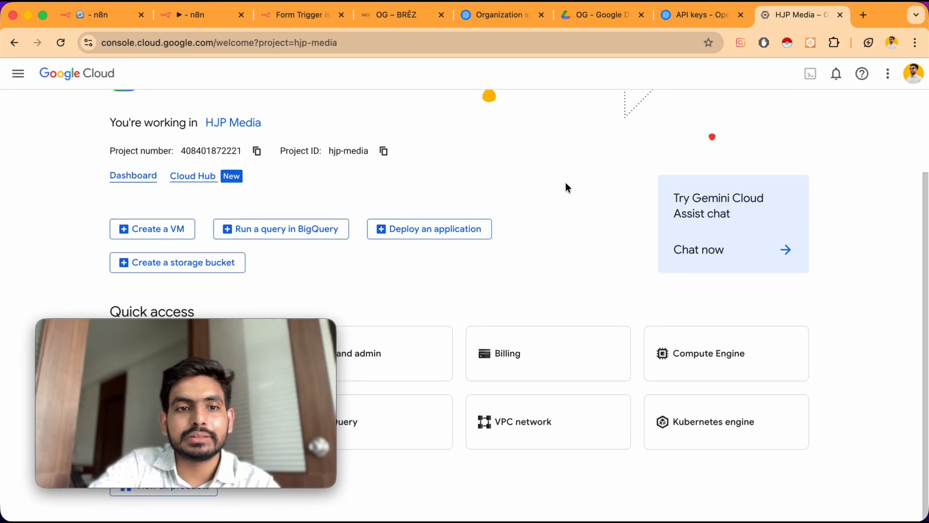
left_click_drag(297, 334, 842, 122)
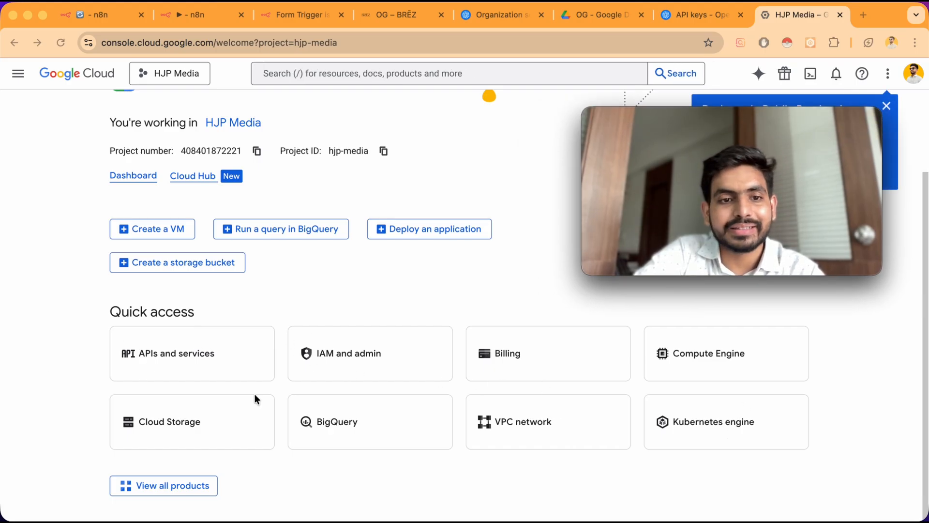
left_click(181, 358)
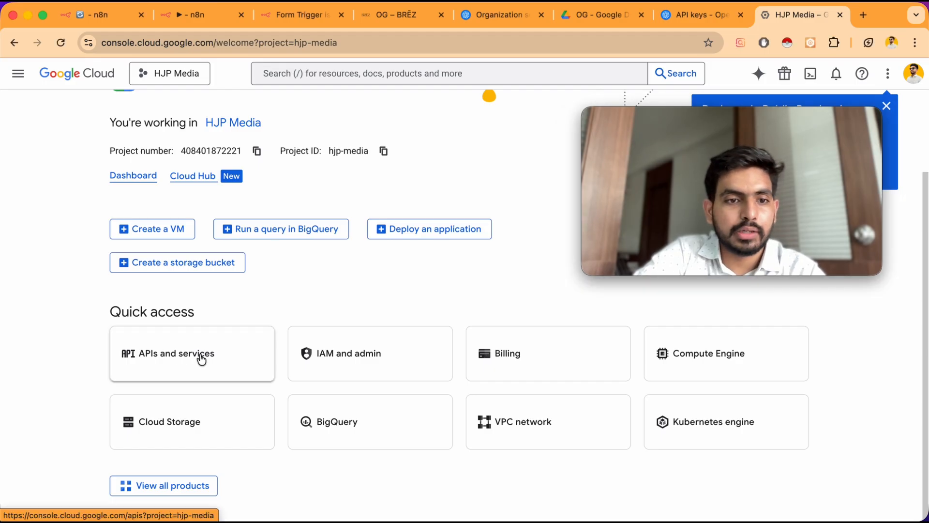
left_click(200, 357)
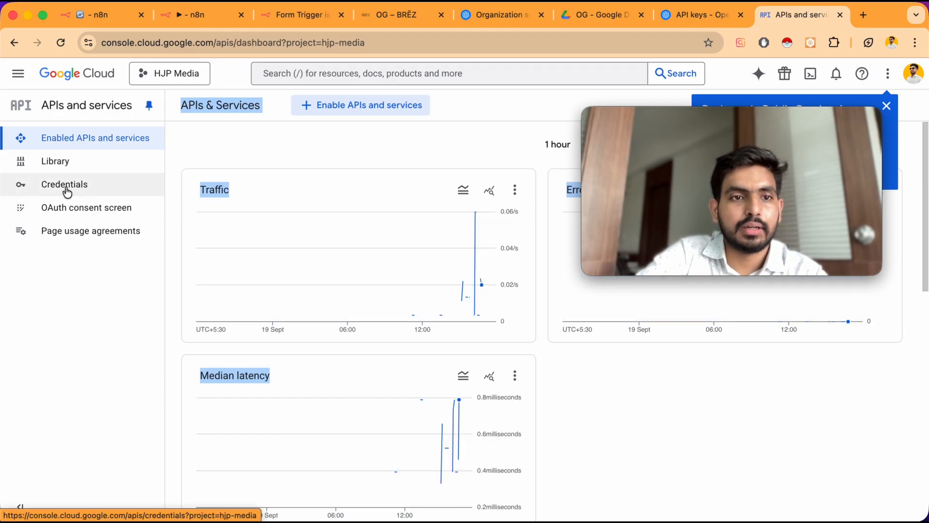
left_click(67, 191)
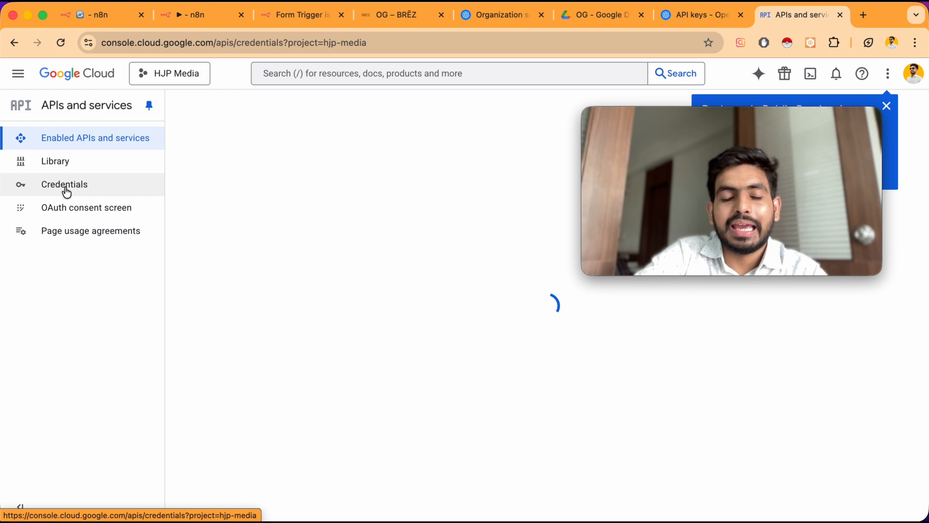
left_click_drag(801, 116, 784, 188)
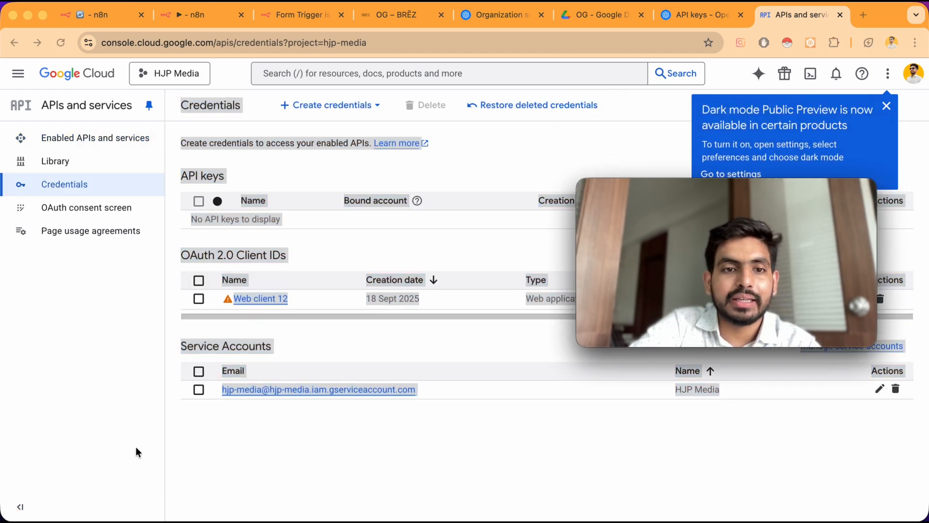
left_click(156, 289)
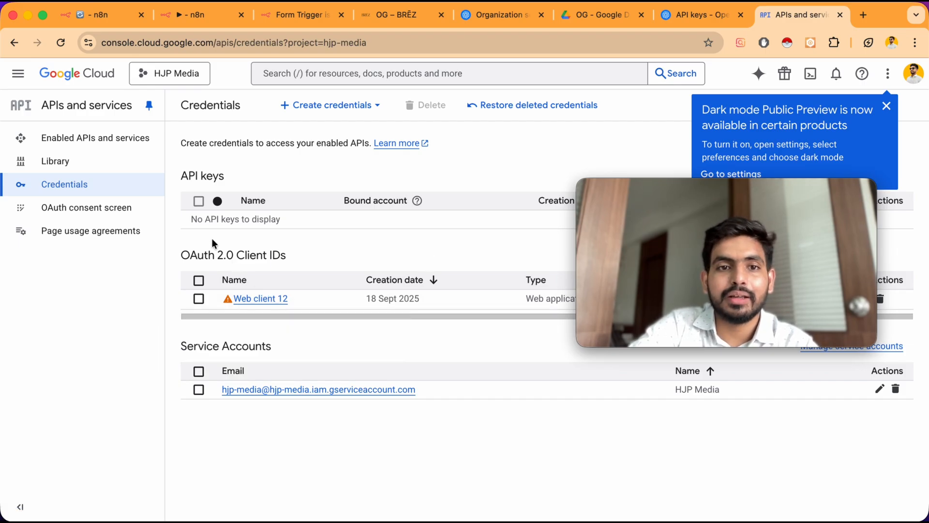
Start creating an API key named AI asset with Websites application restriction, then dismiss the panel
left_click(304, 113)
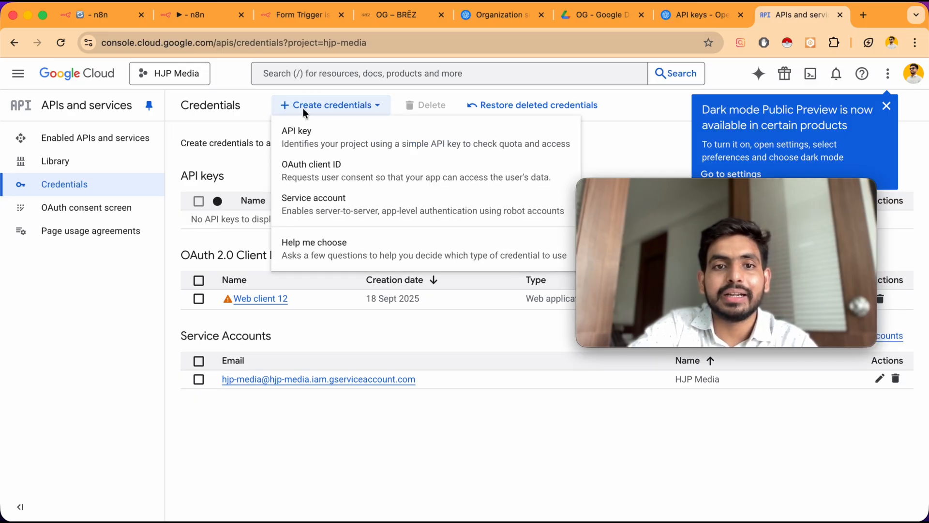
left_click(318, 145)
mouse_move(694, 189)
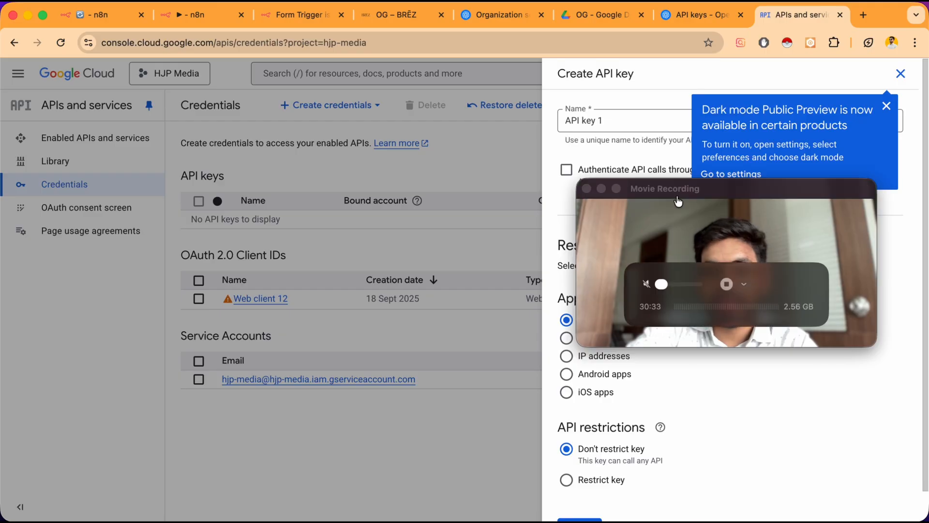
left_click_drag(693, 188, 253, 268)
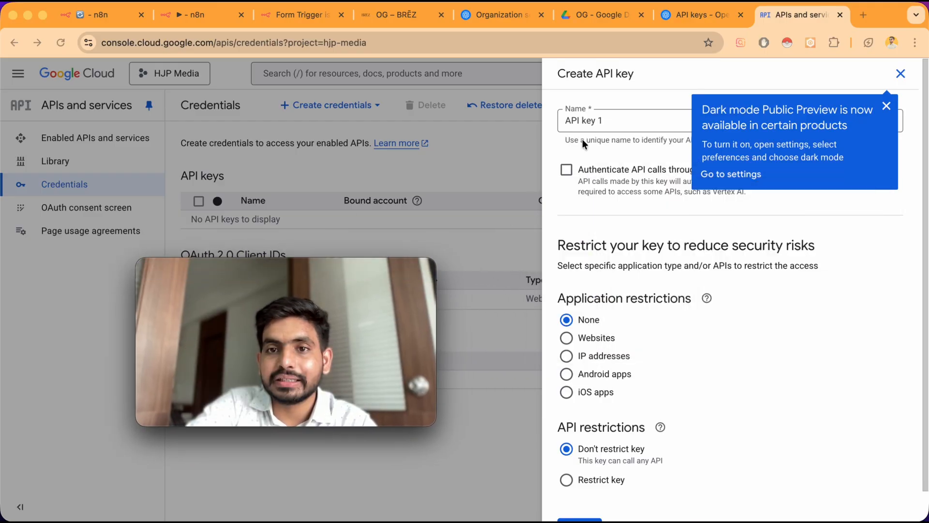
triple_click(595, 121)
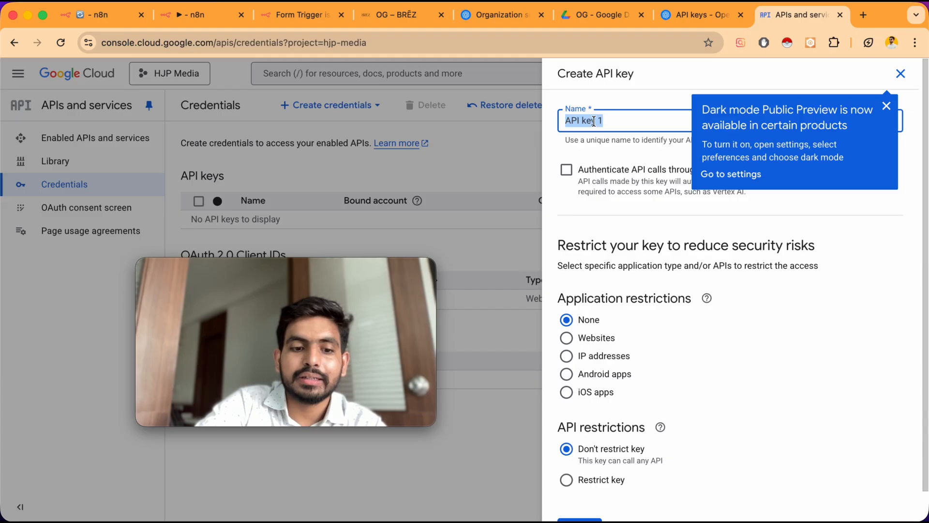
type("AI asset")
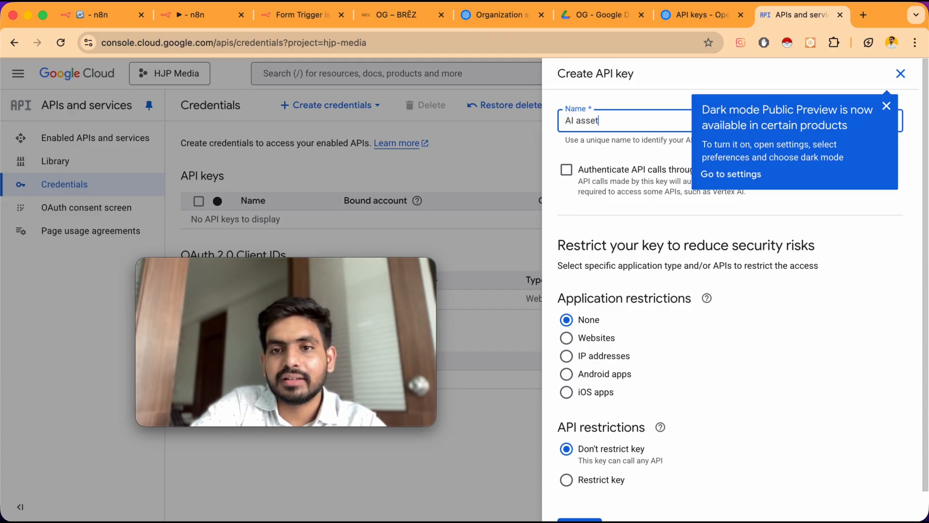
left_click(553, 140)
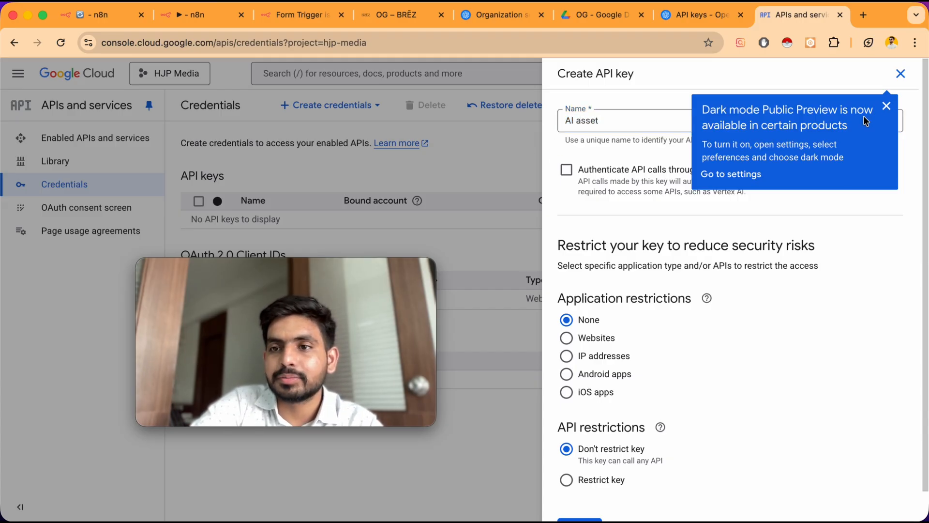
left_click(885, 109)
left_click(567, 338)
scroll(566, 338, "down", 5)
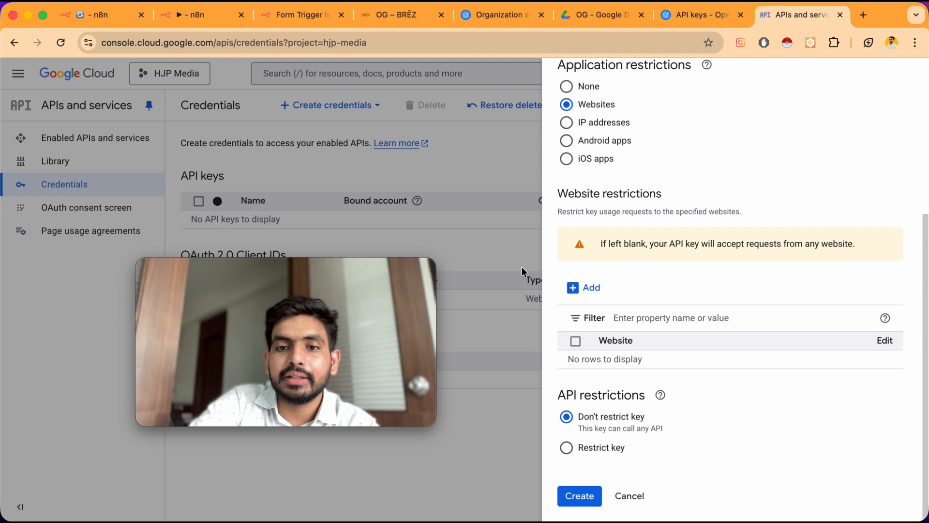
left_click(498, 236)
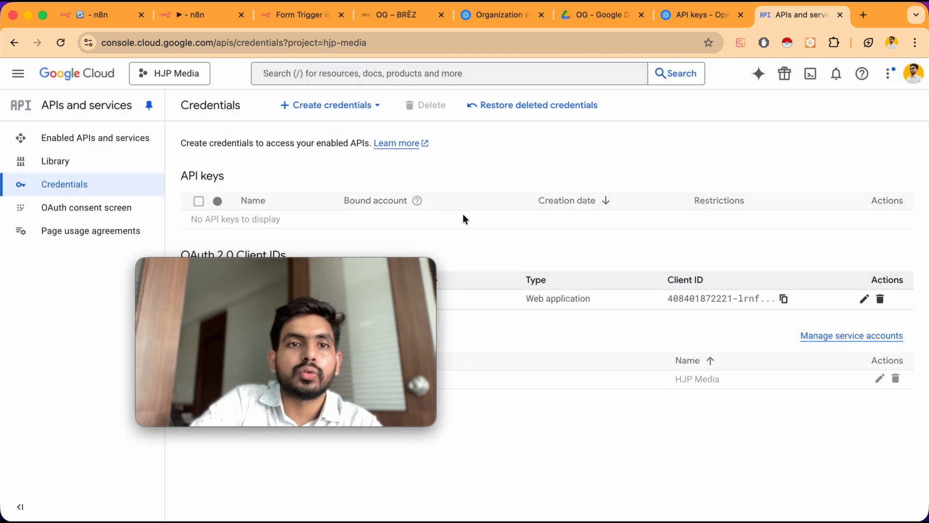
Return to the n8n tab and review the Client ID and Client Secret fields of the new credential
left_click(215, 14)
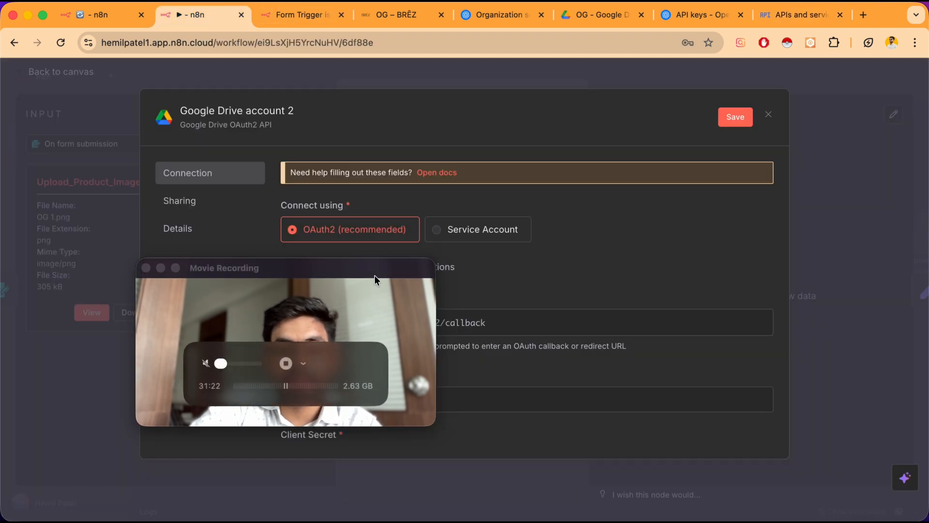
left_click_drag(376, 275, 843, 149)
scroll(284, 349, "down", 5)
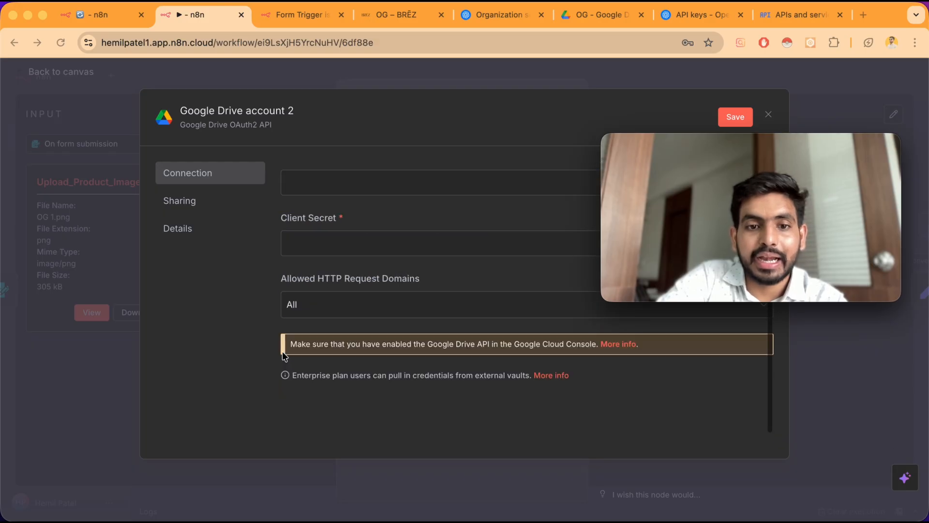
scroll(359, 244, "up", 2)
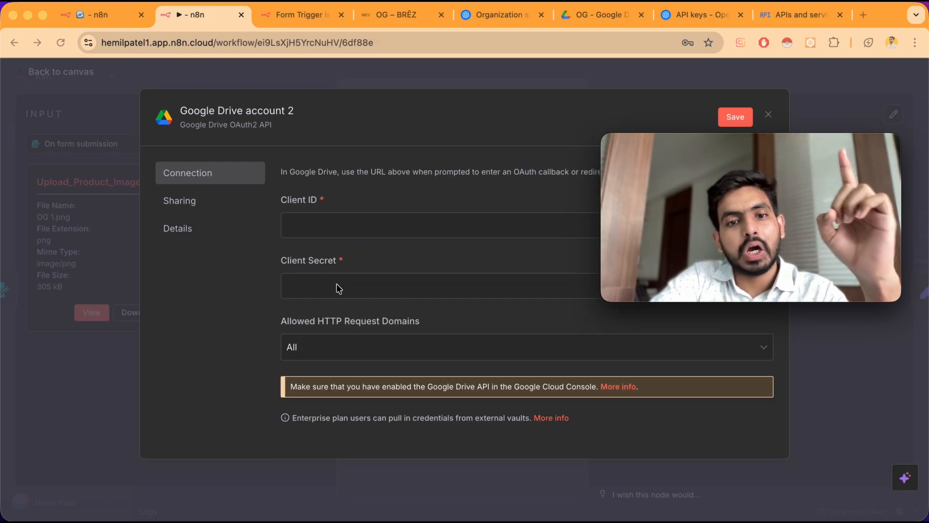
scroll(337, 287, "down", 2)
scroll(336, 284, "down", 1)
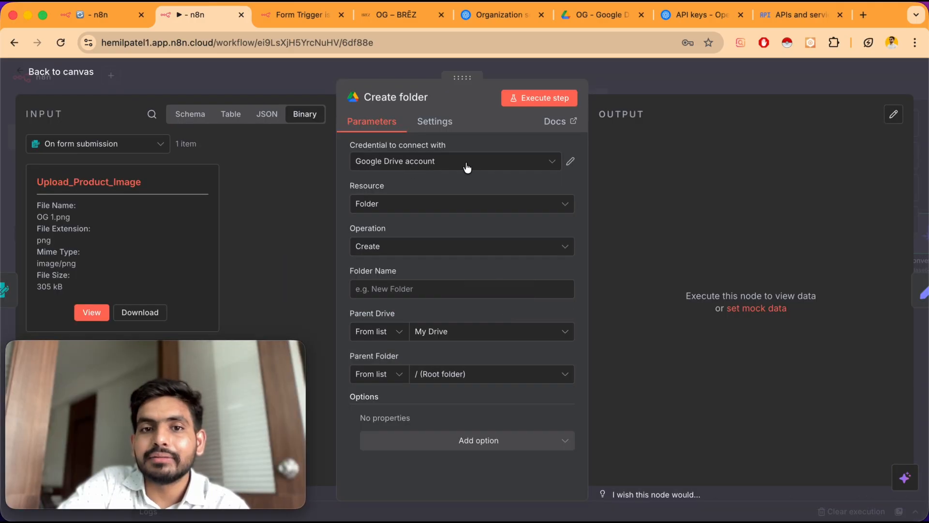
Use the existing Google Drive account credential and set the folder name to OG 1
left_click(436, 164)
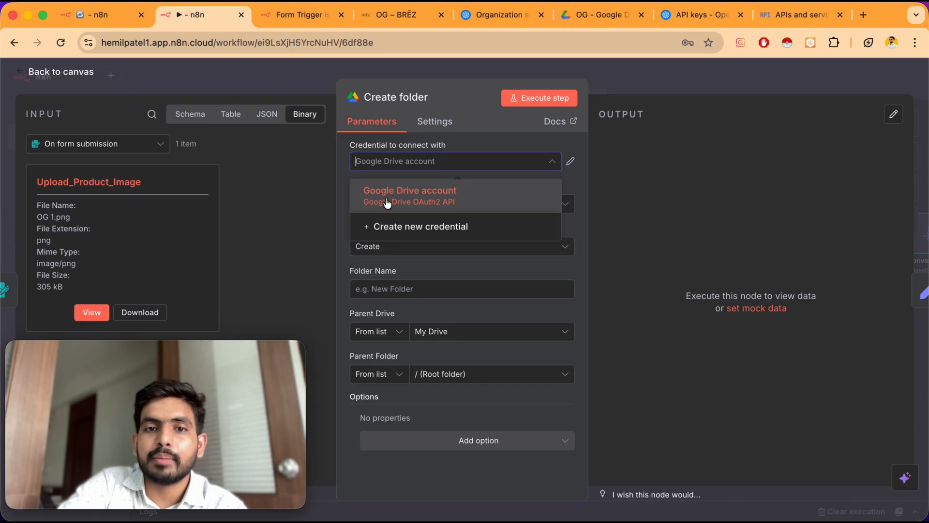
left_click(373, 189)
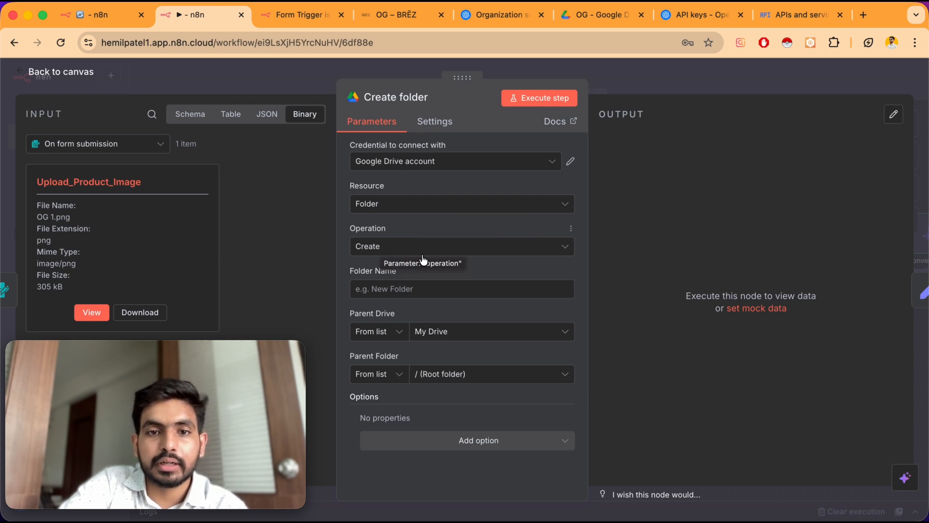
left_click(409, 292)
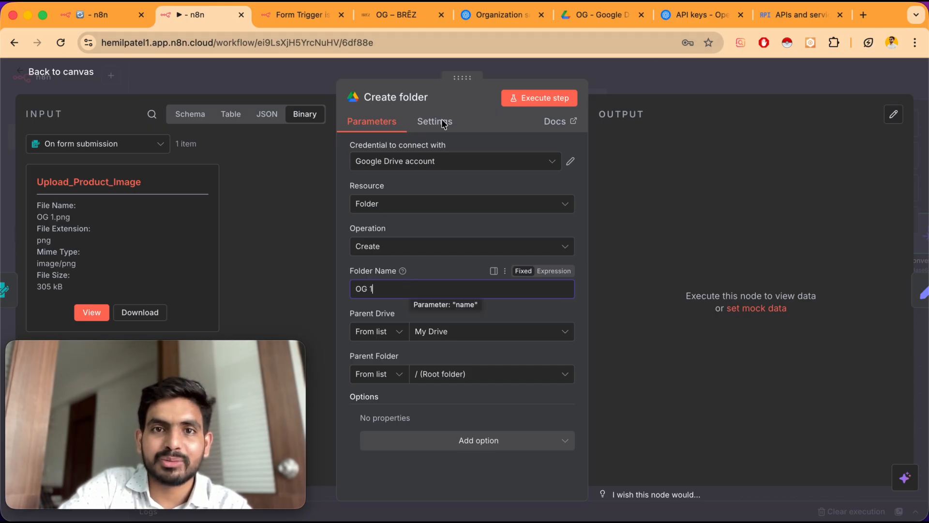
Review the OG product page on the BRĒZ tab
left_click(398, 15)
scroll(439, 264, "down", 5)
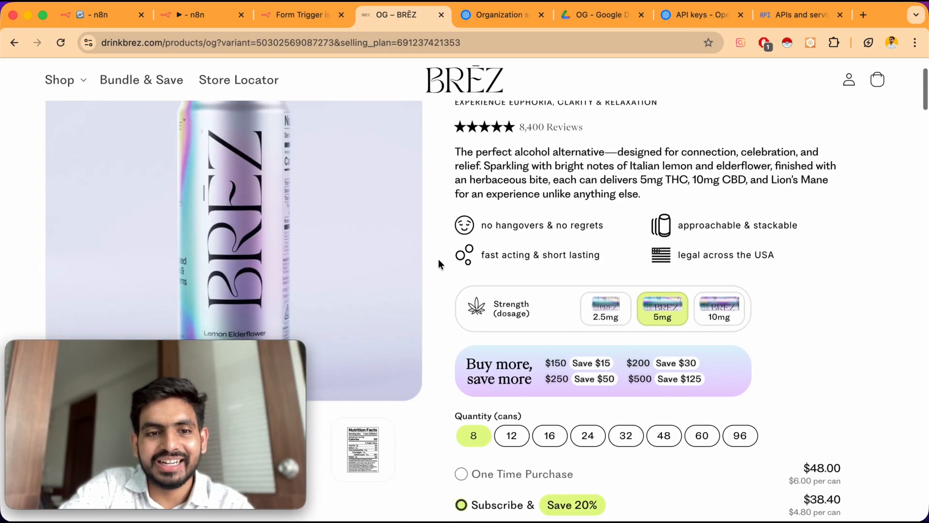
scroll(438, 264, "up", 5)
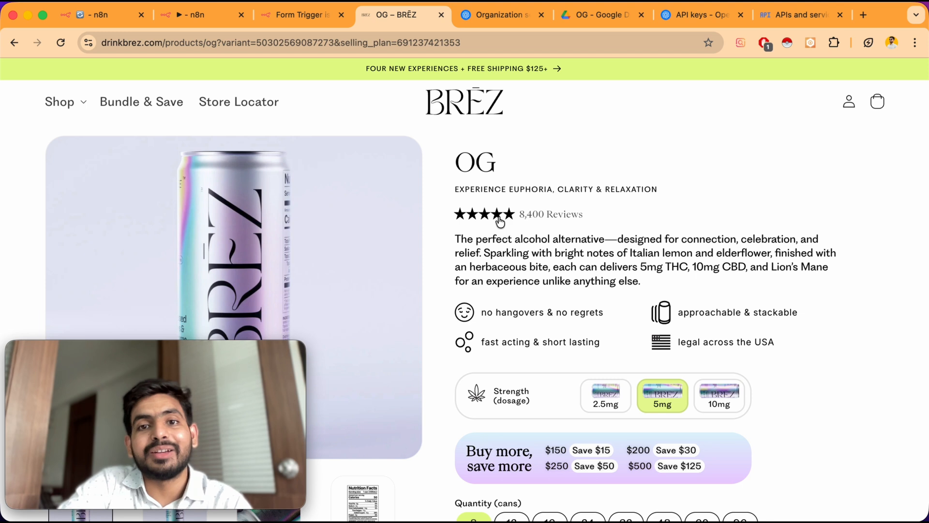
Switch to Google Drive, close the image preview and open the AI Asset Generated folder
left_click(600, 15)
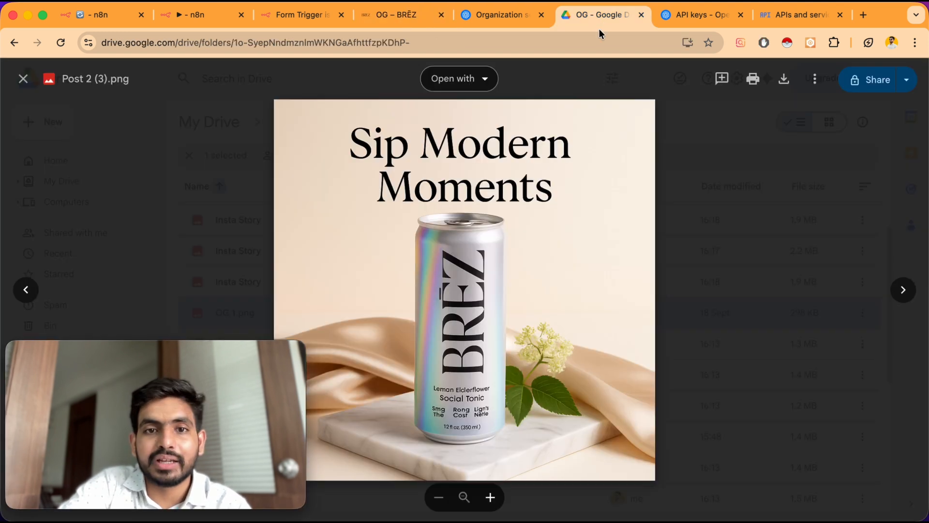
left_click(19, 86)
left_click(343, 120)
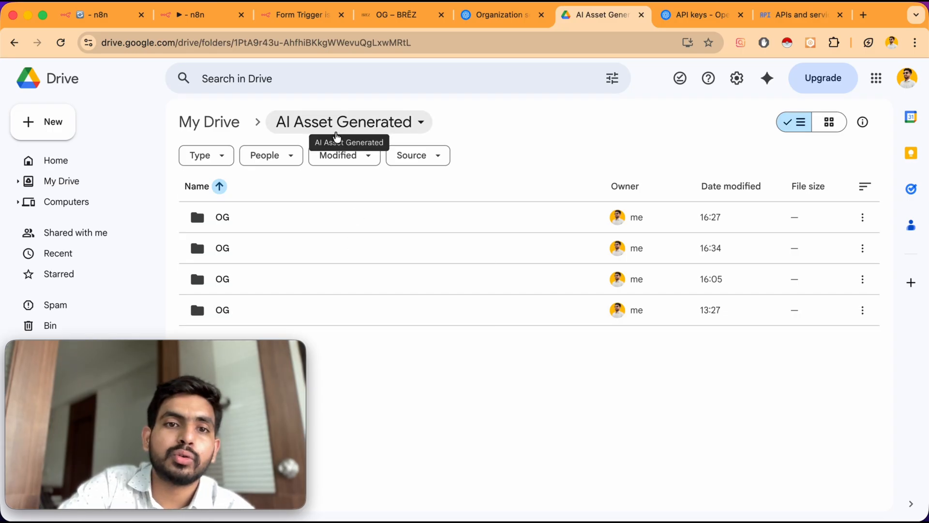
Set the Create folder node's parent folder to AI Asset Generated within My Drive and execute the step
left_click(46, 128)
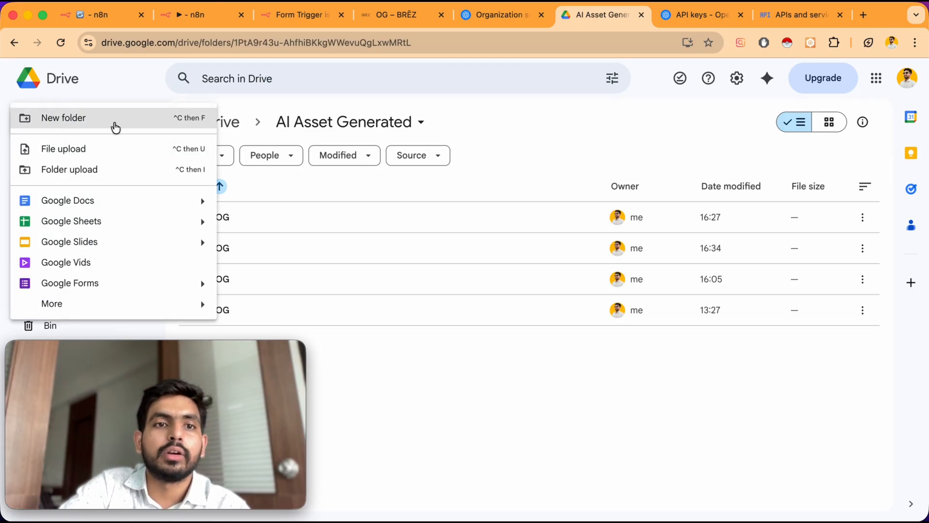
left_click(121, 88)
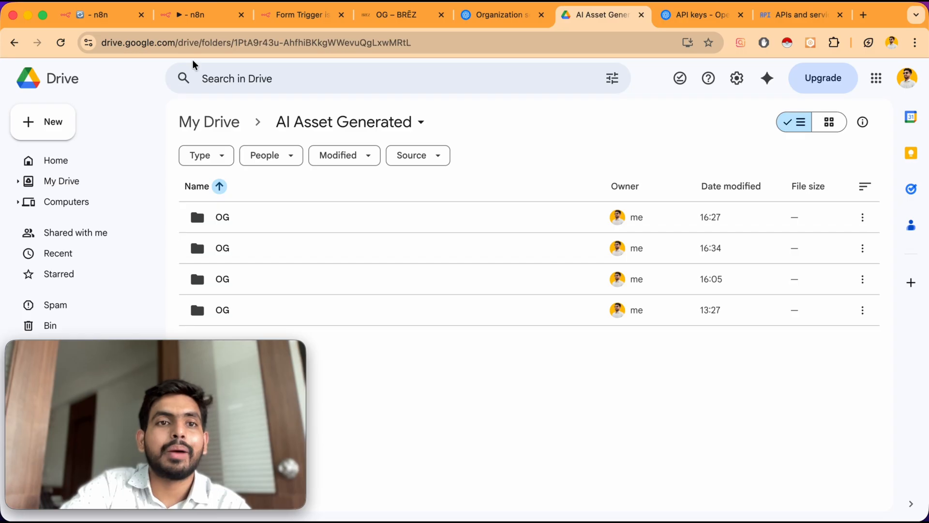
left_click(204, 16)
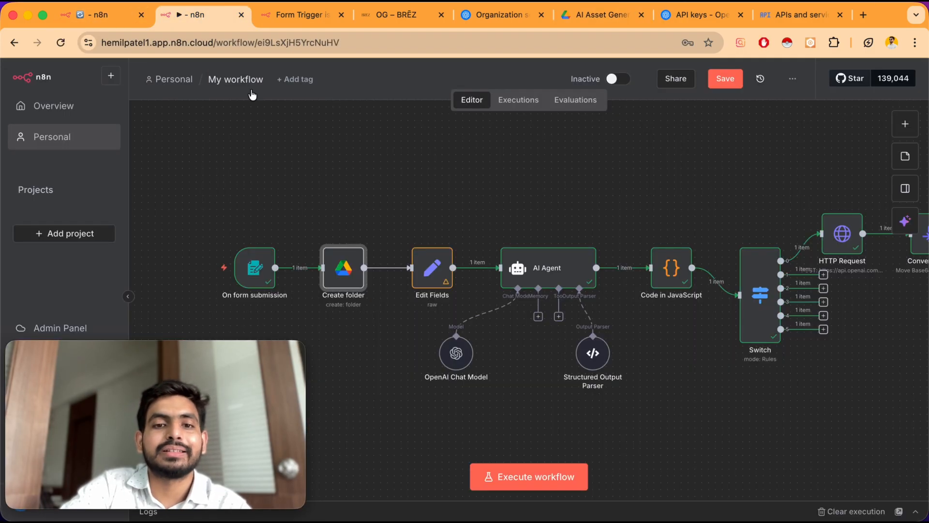
double_click(345, 267)
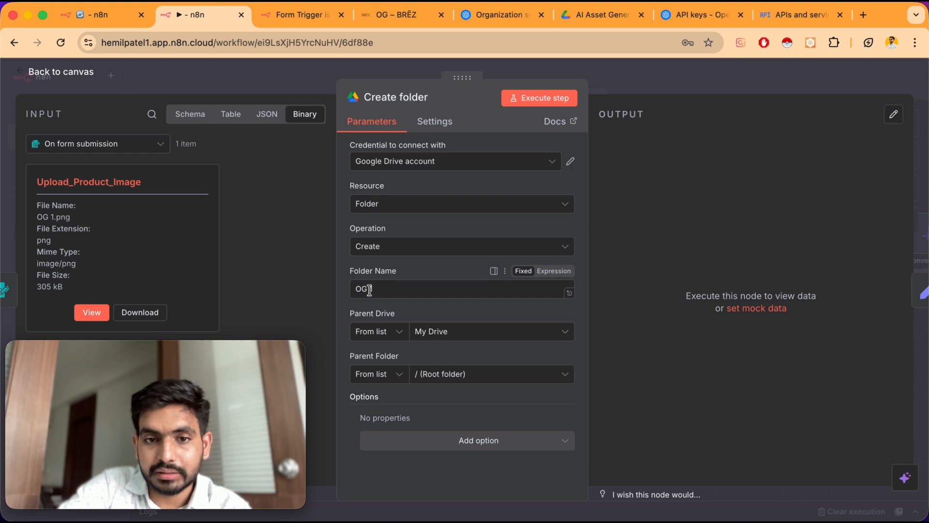
left_click(467, 336)
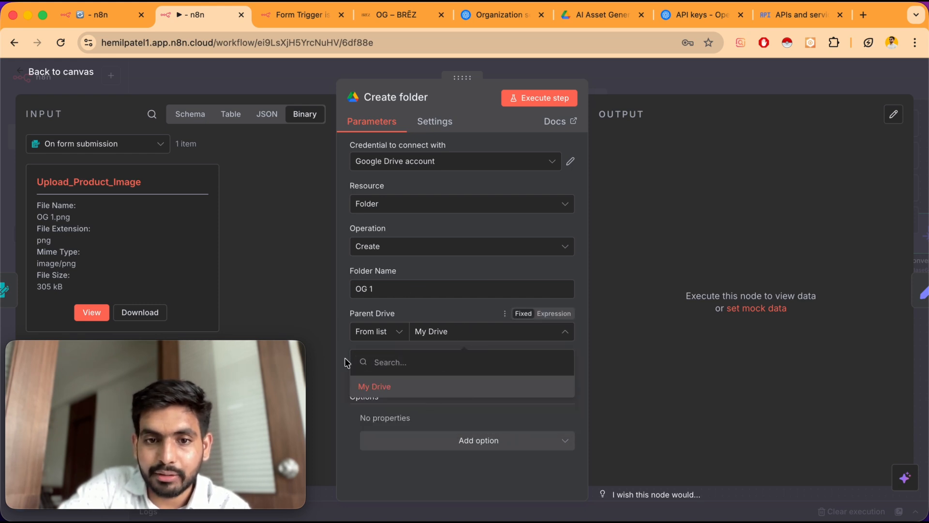
left_click(343, 333)
left_click(449, 376)
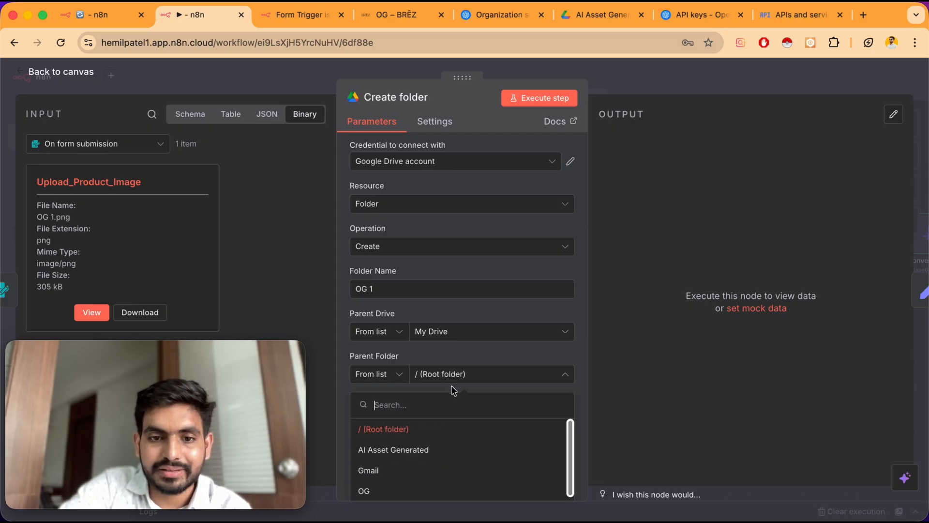
left_click(399, 451)
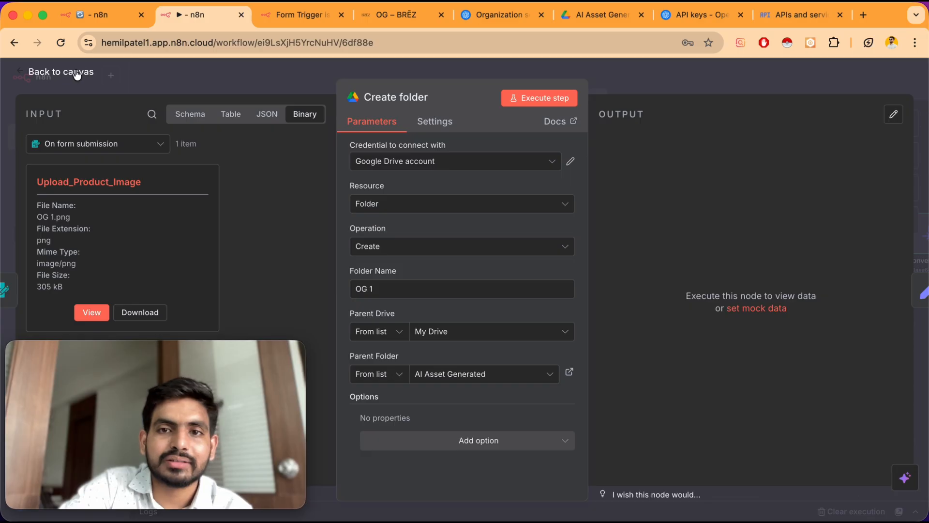
left_click(545, 103)
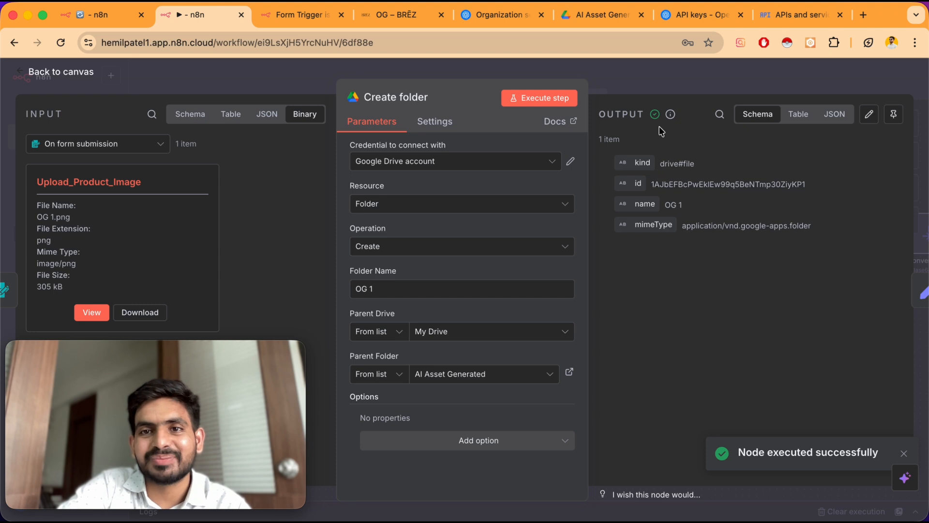
Check the new OG 1 folder in Drive, then execute the Convert to File node and preview its generated image
left_click(603, 14)
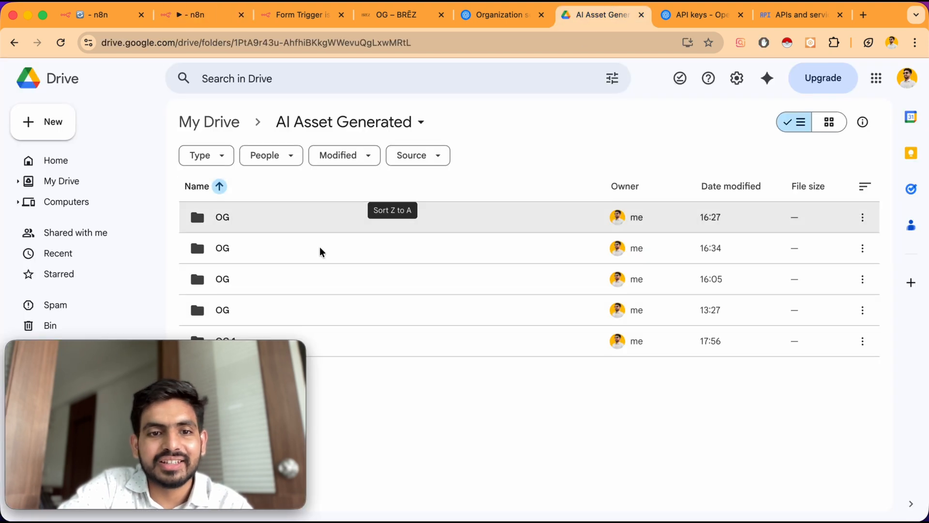
left_click_drag(271, 352, 334, 100)
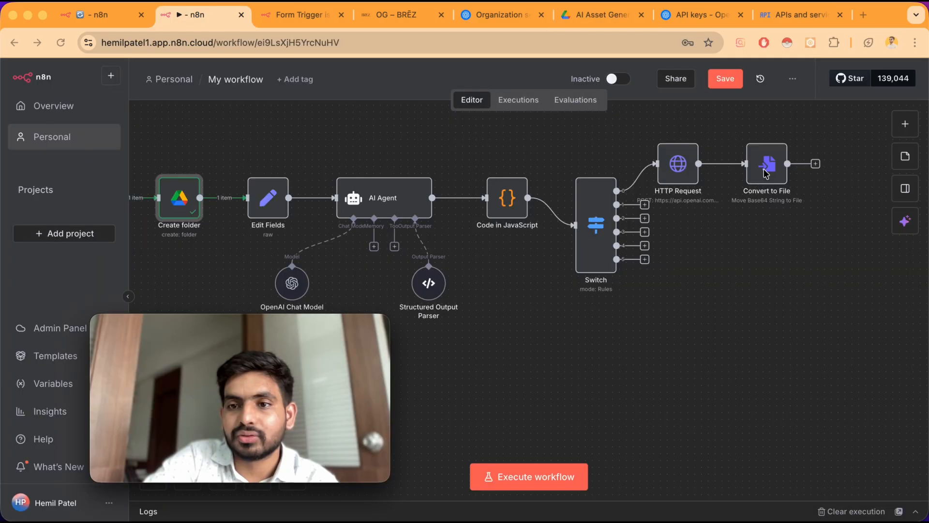
double_click(768, 172)
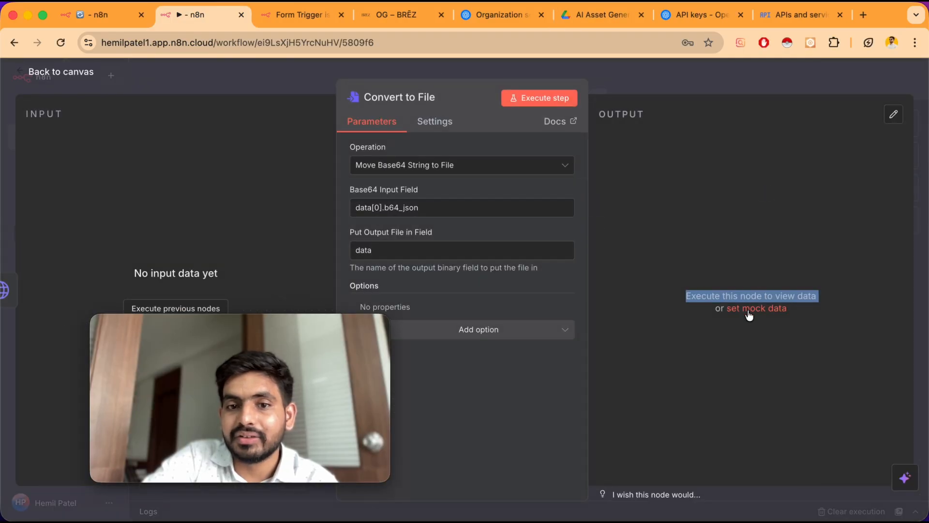
left_click(205, 302)
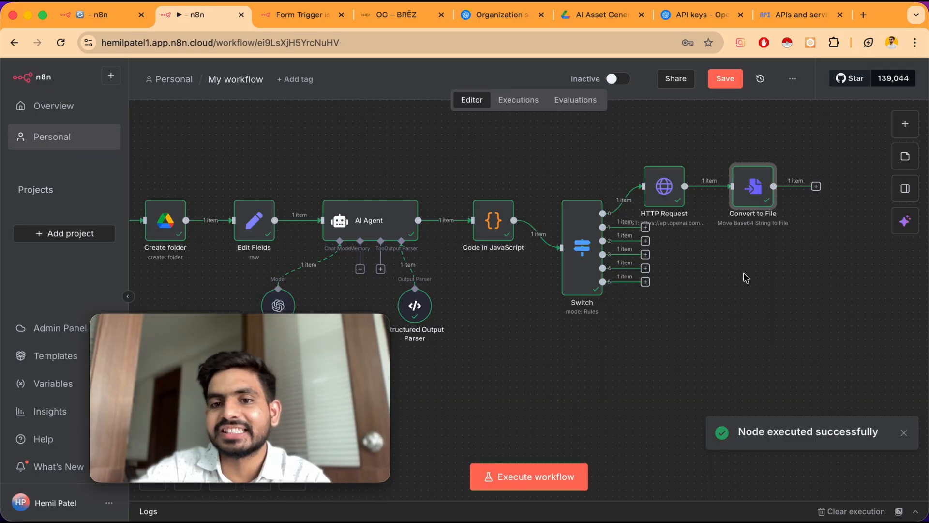
double_click(756, 196)
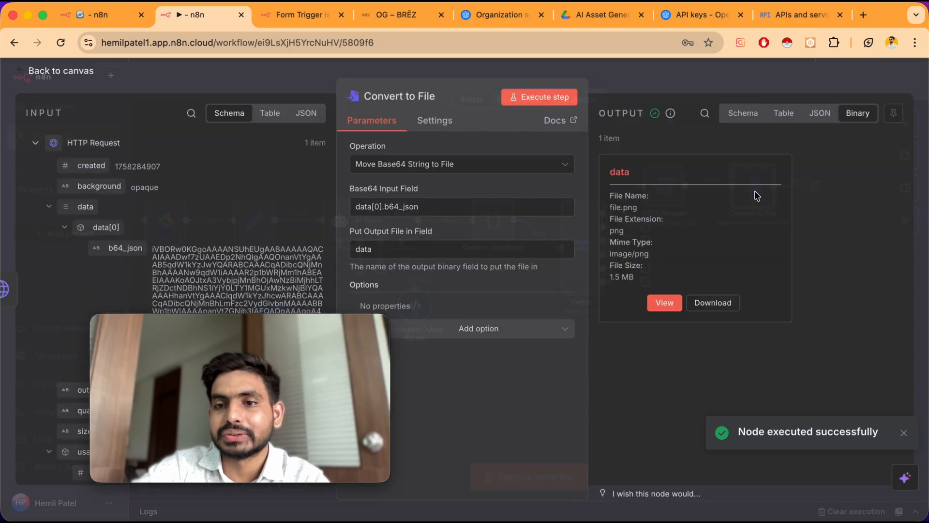
left_click(665, 305)
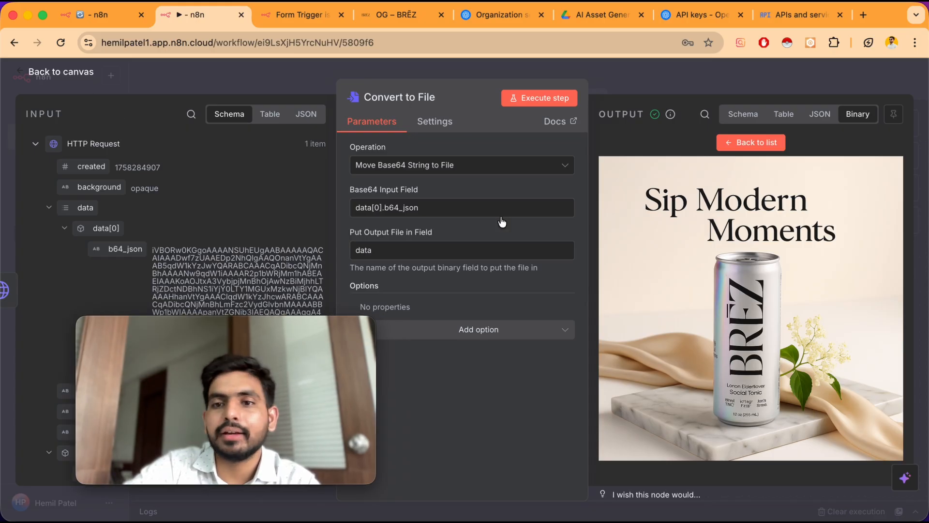
left_click(83, 71)
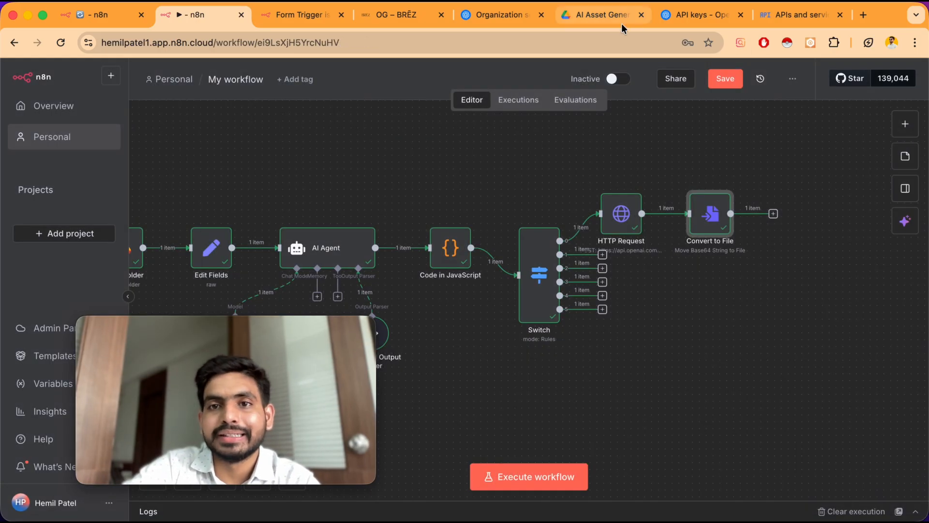
Add a Google Drive Upload file node after Convert to File and set its file name to Insta Post
left_click(774, 214)
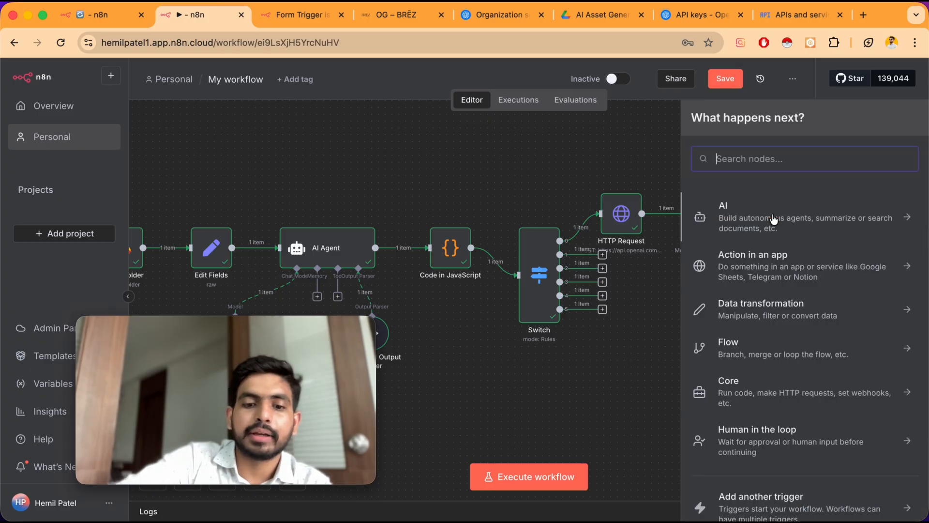
type("drive")
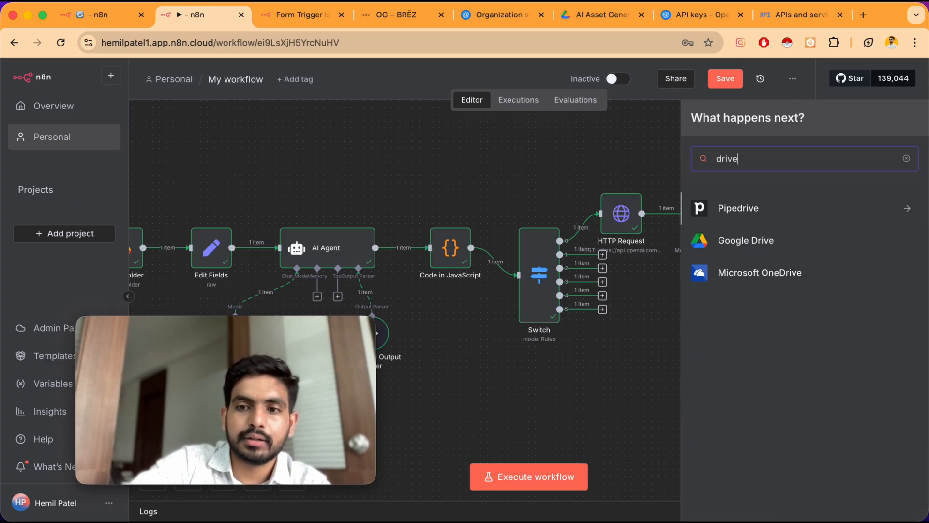
left_click(786, 242)
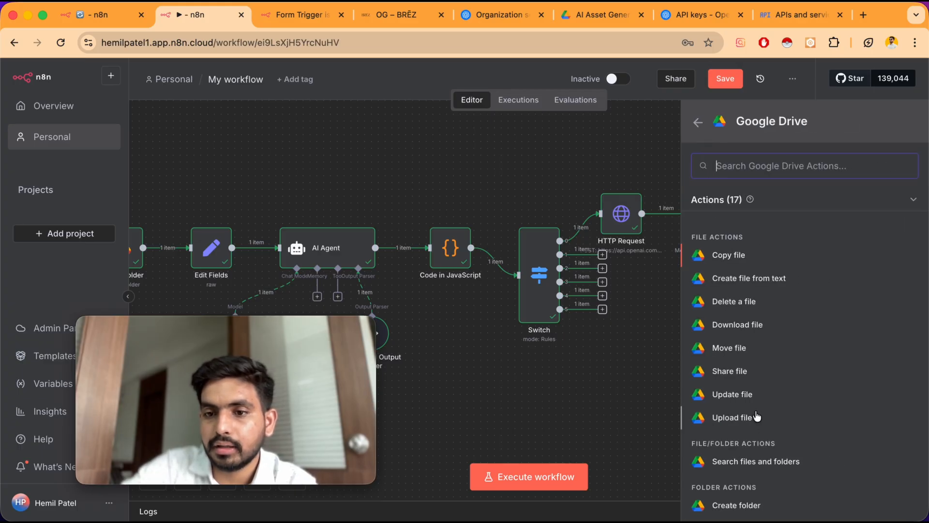
left_click(742, 417)
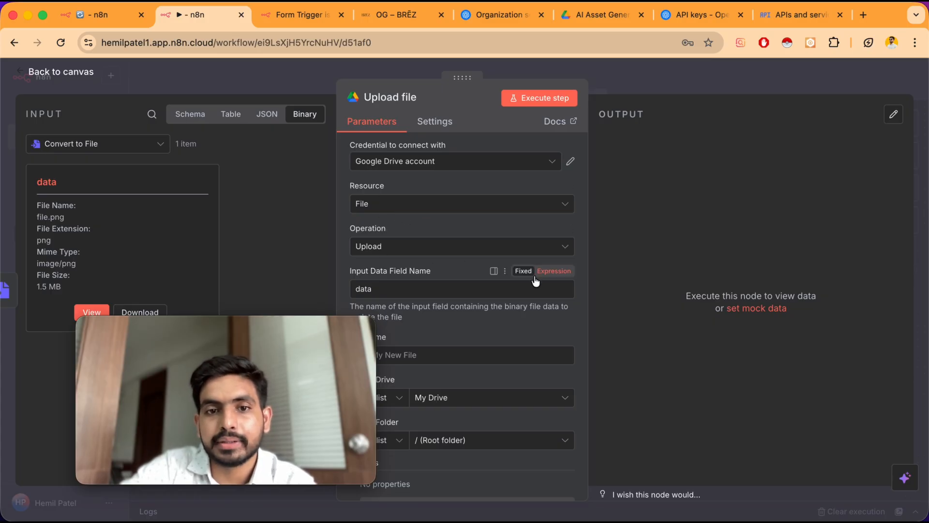
scroll(534, 283, "down", 2)
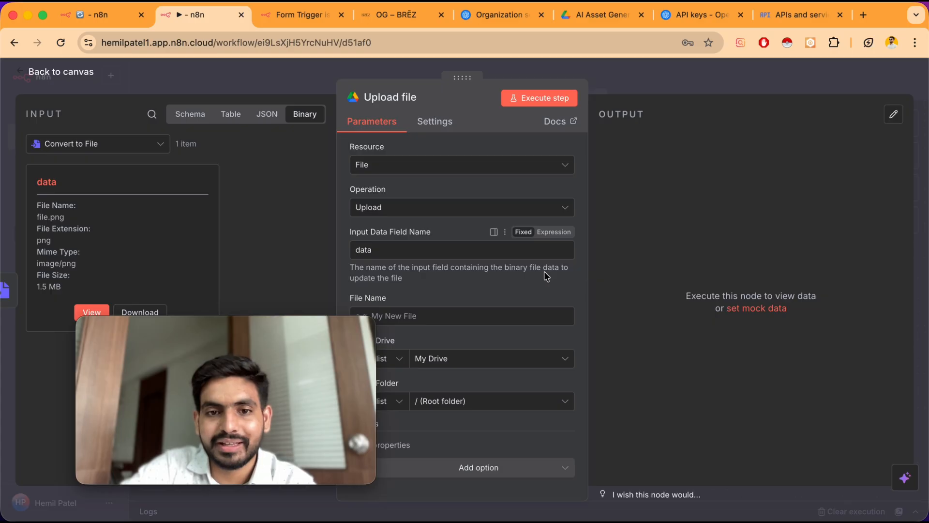
mouse_move(367, 330)
left_click_drag(358, 325, 301, 326)
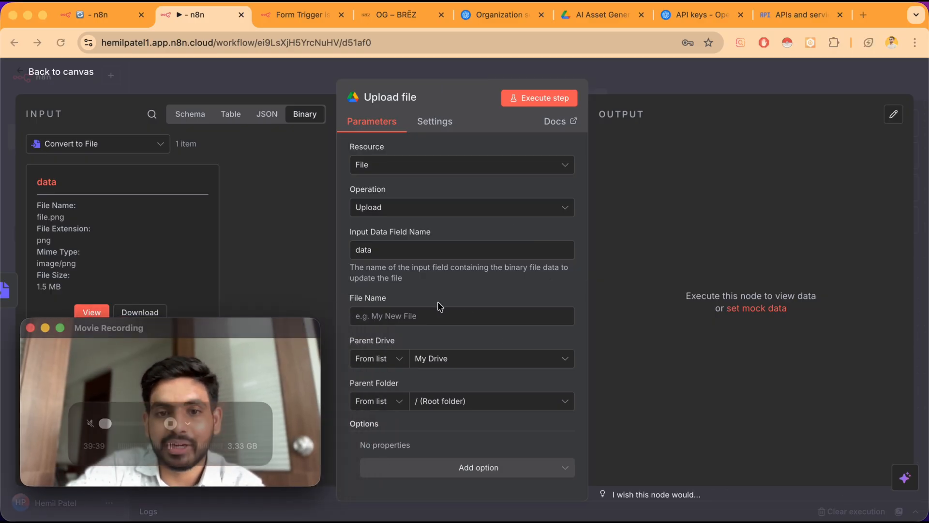
left_click(428, 316)
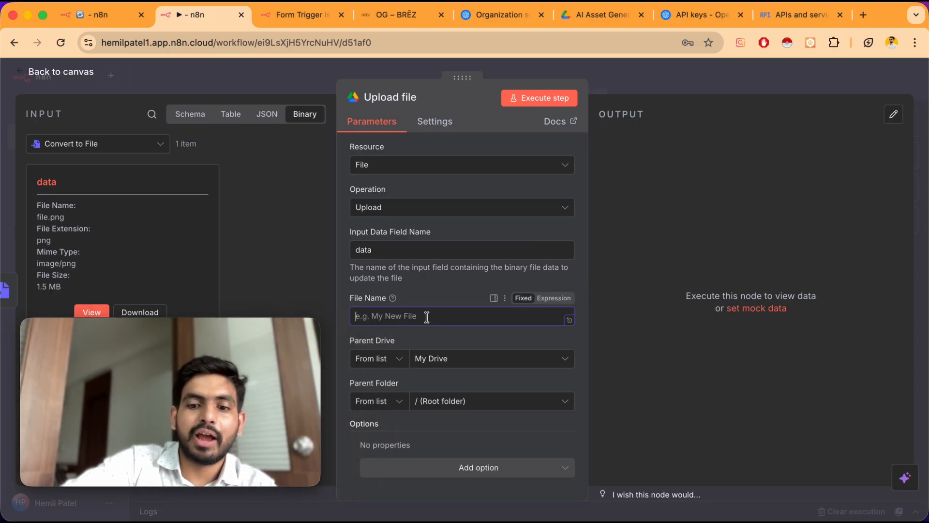
type("{Insta P")
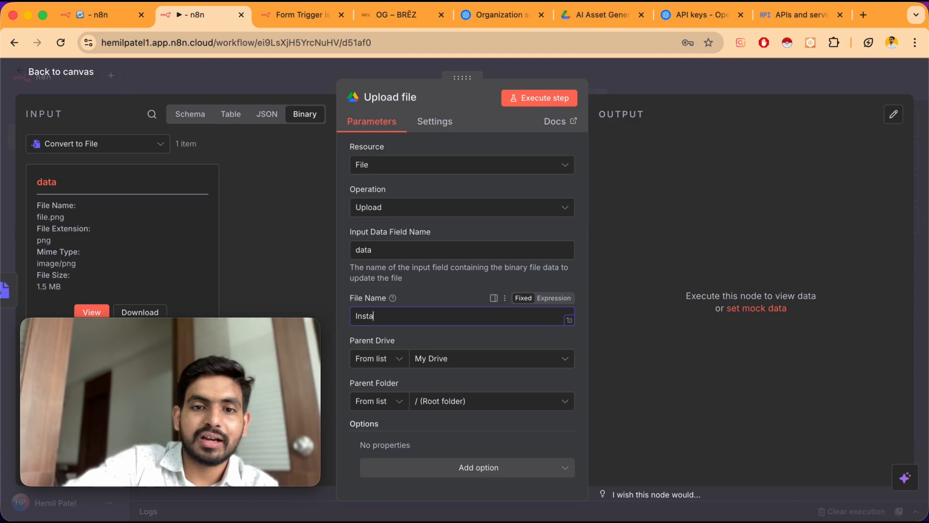
type("ost")
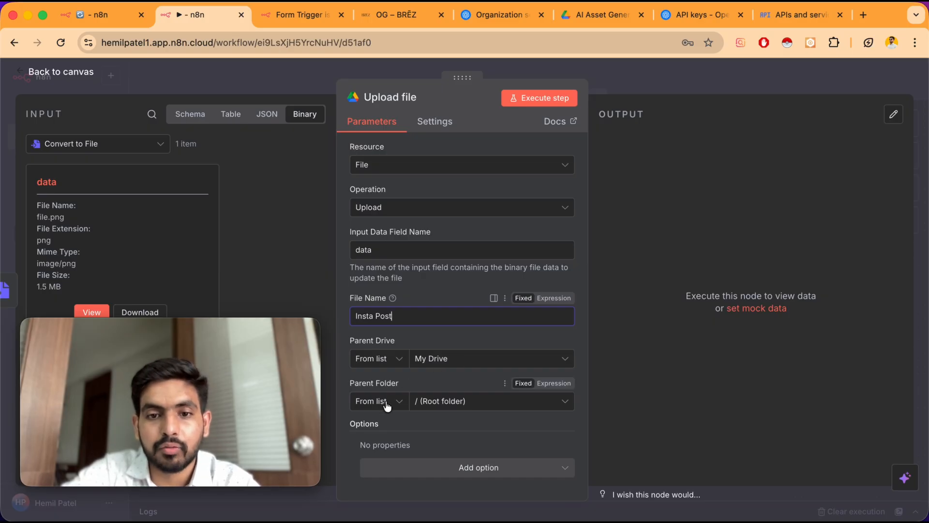
Switch the Upload file node's parent folder selection from the list to By ID
left_click(430, 401)
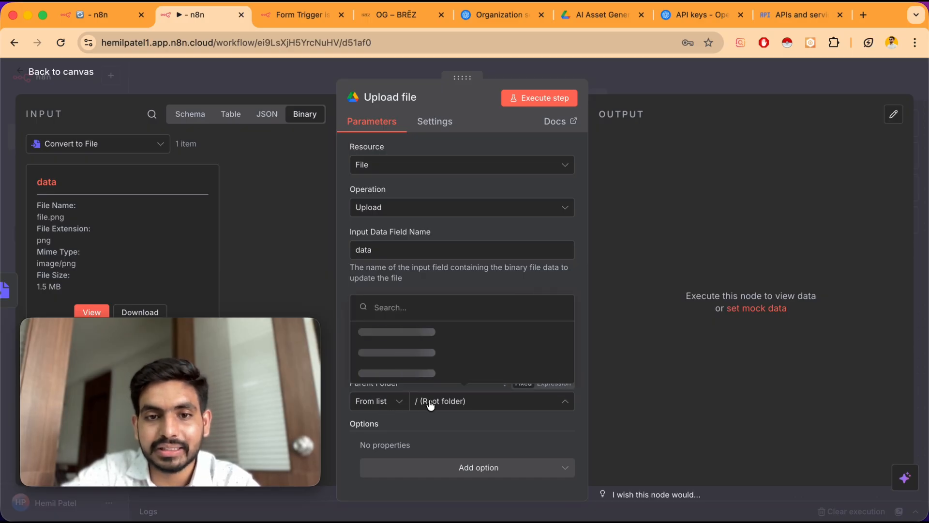
scroll(440, 338, "down", 5)
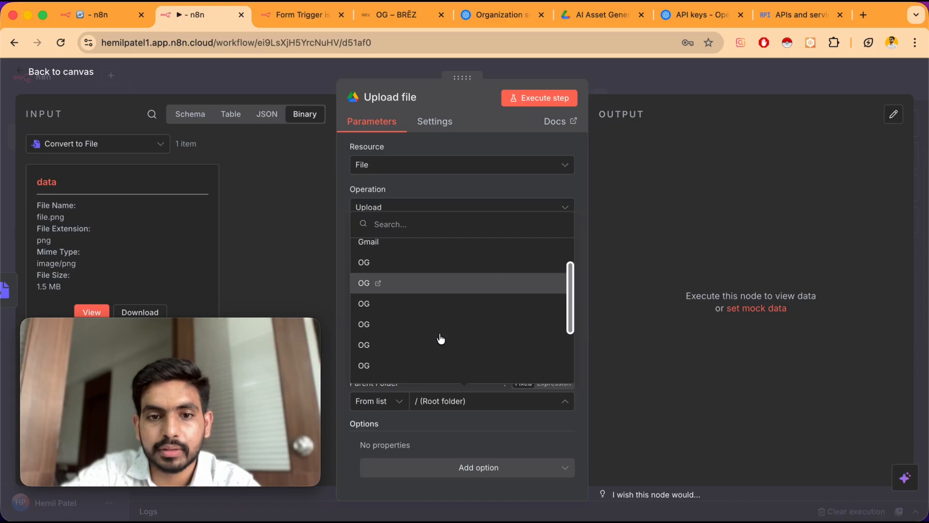
scroll(440, 337, "down", 2)
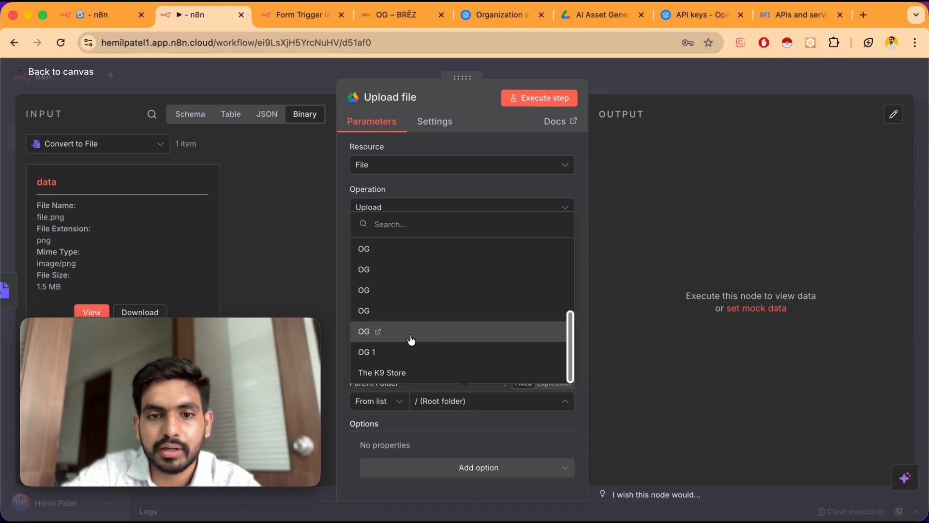
left_click(343, 406)
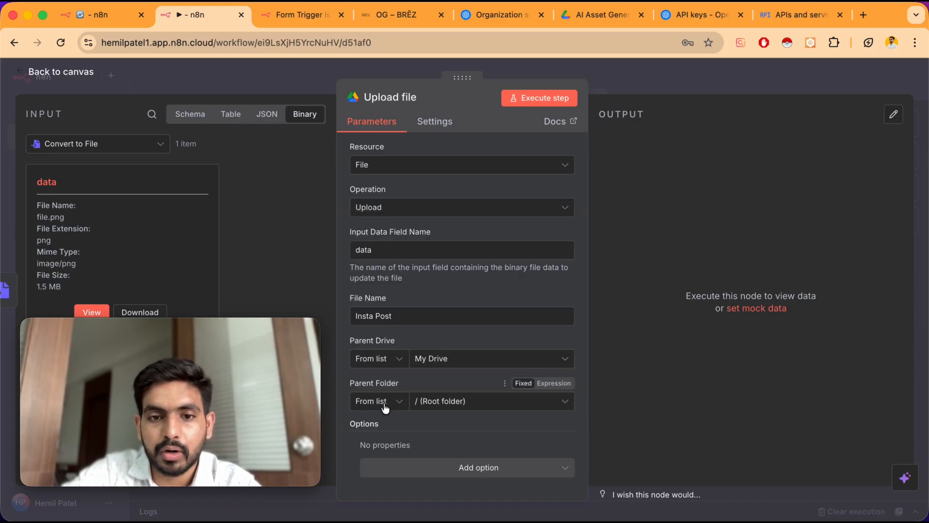
left_click(387, 402)
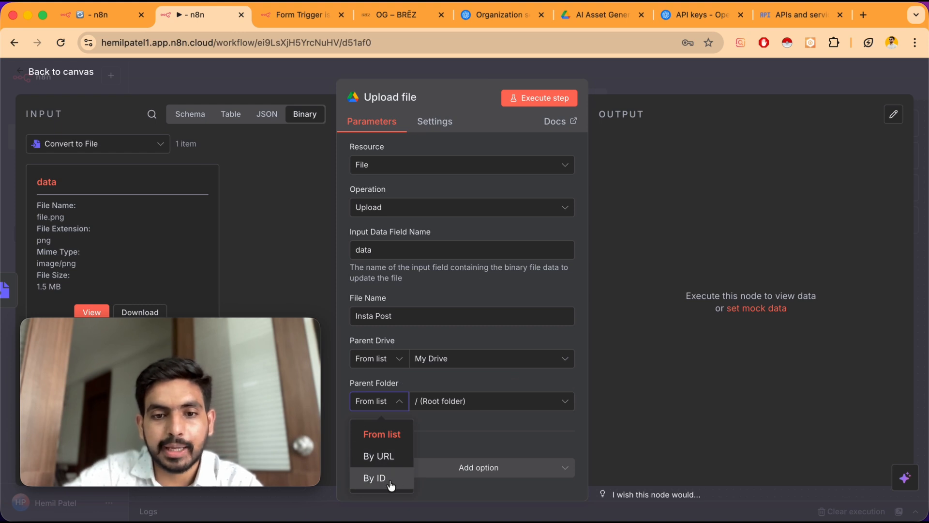
left_click(389, 479)
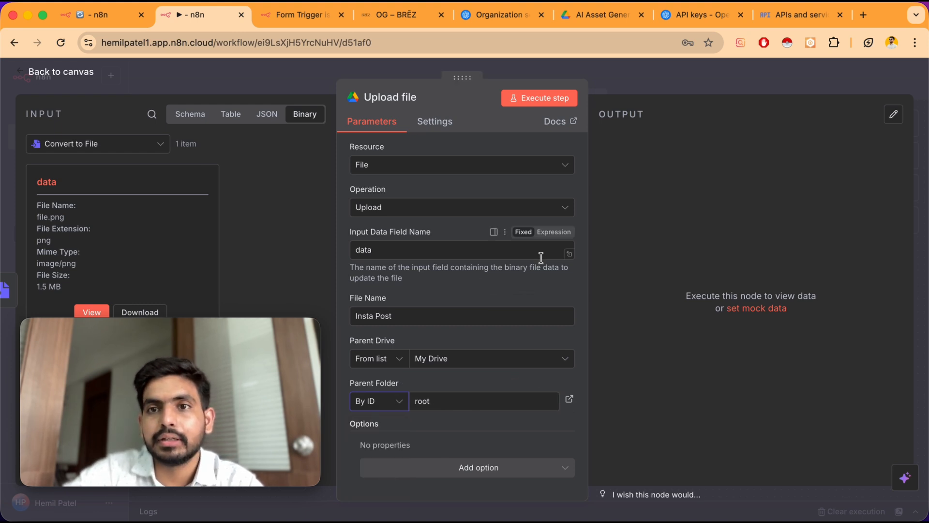
Open the OG 1 folder in Drive and select its folder ID in the address bar
left_click(603, 17)
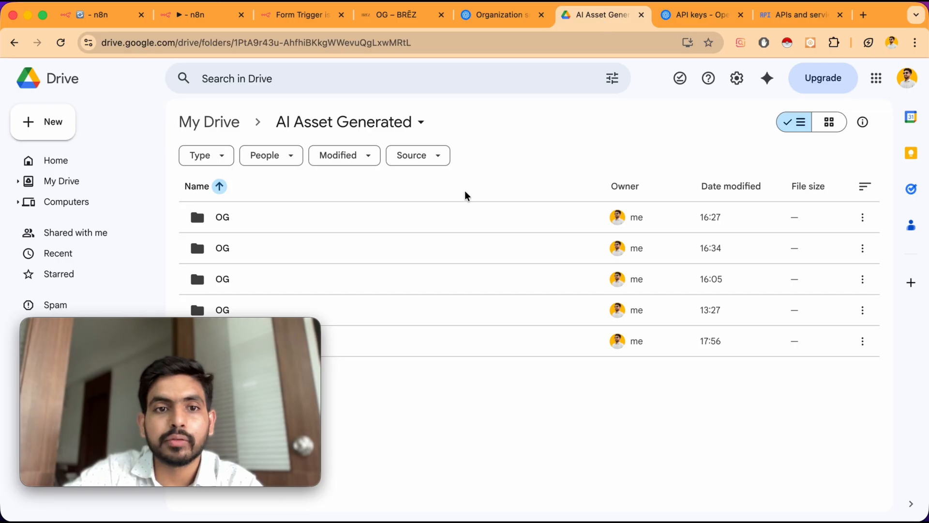
double_click(467, 349)
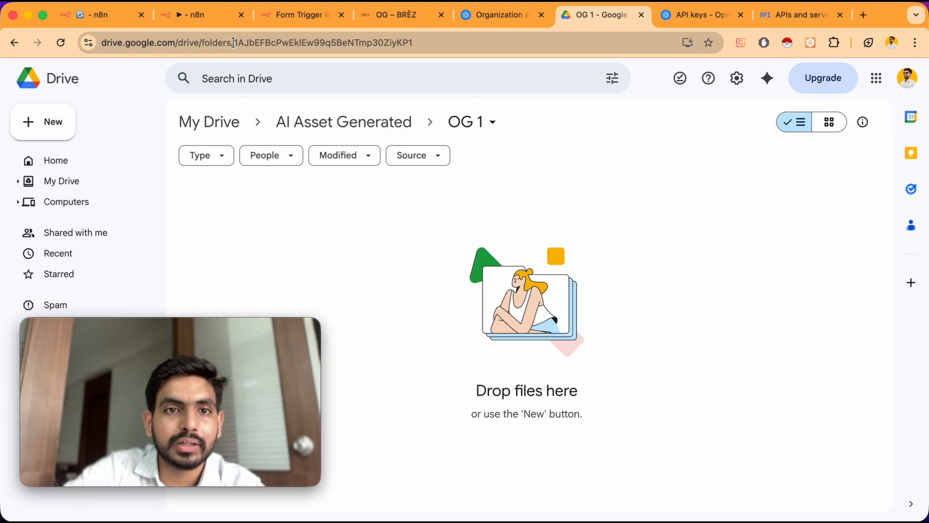
left_click_drag(234, 42, 437, 51)
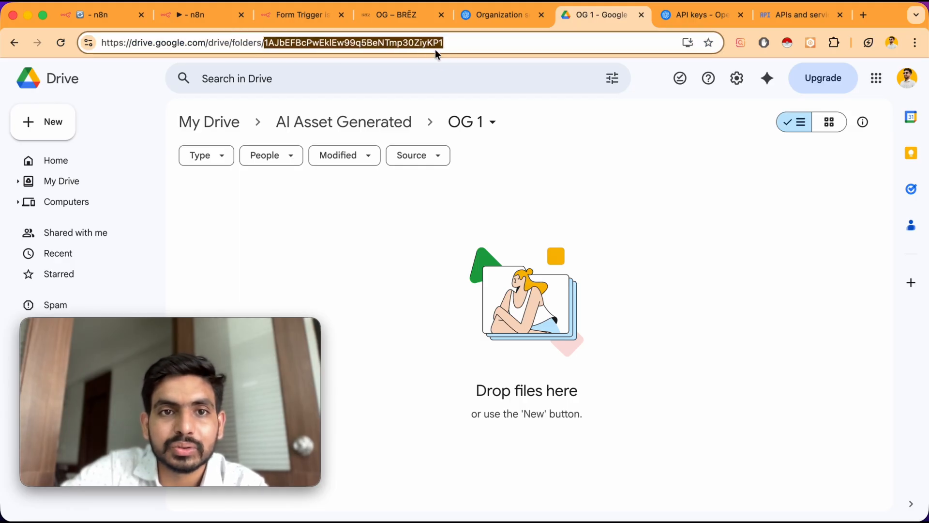
Replace the Upload file node's parent folder ID with the OG 1 folder ID and execute the node
left_click(211, 16)
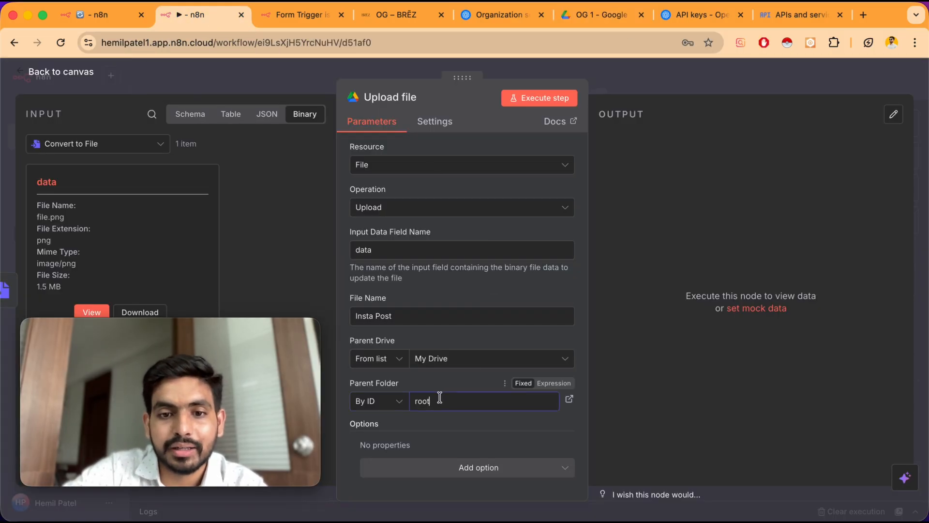
key("BackSpace")
key("BackSpace")
key("BackSpace")
key("BackSpace")
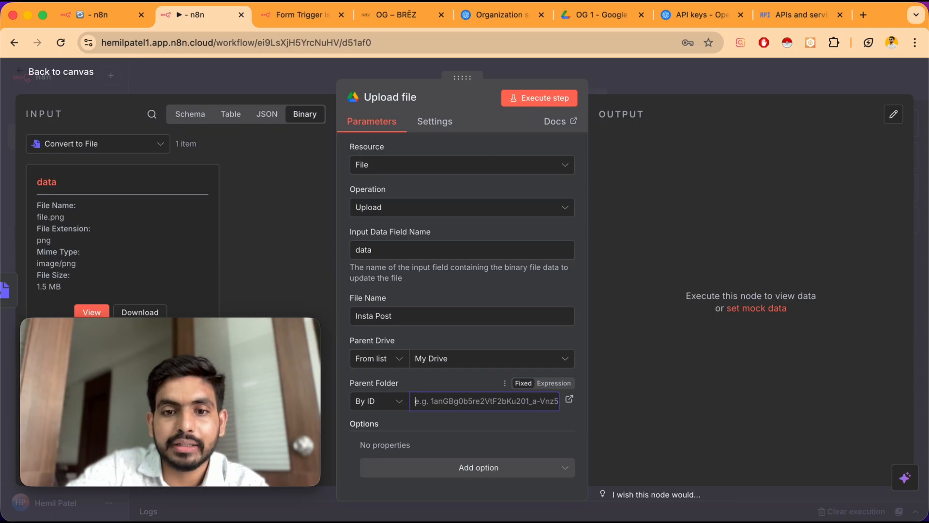
key("super+v")
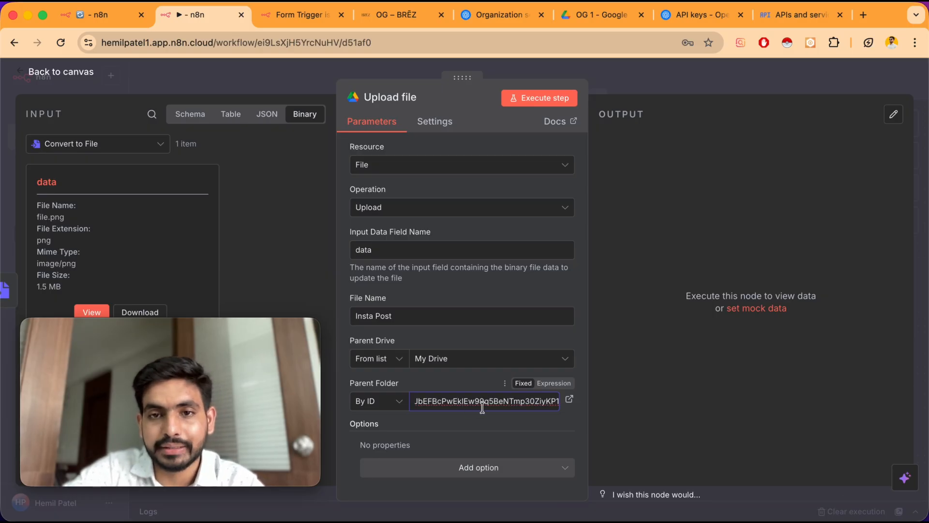
left_click(534, 100)
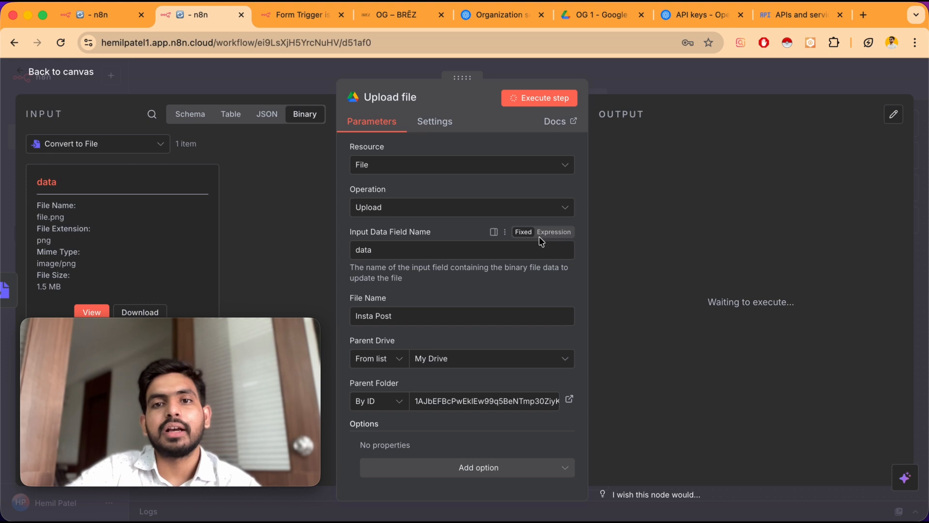
Check the OG 1 folder in Drive and preview the uploaded Insta Post image
left_click(594, 17)
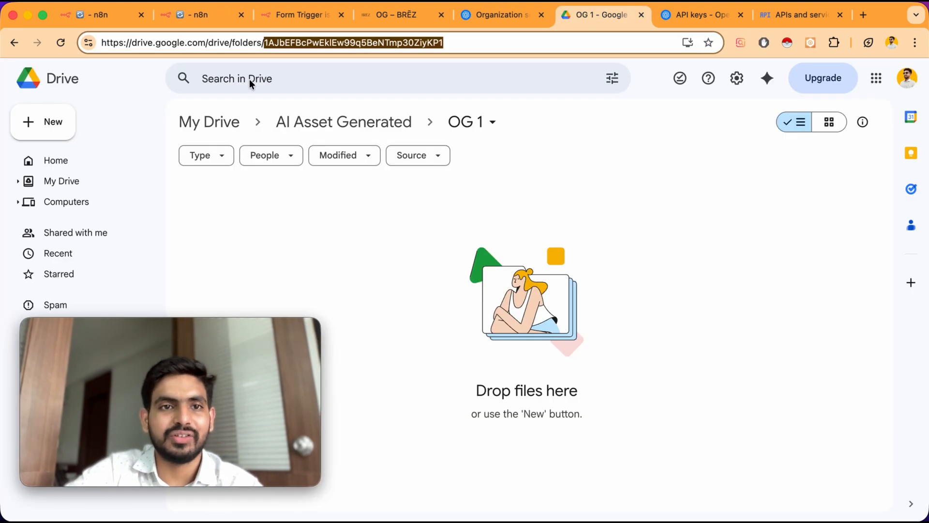
left_click(200, 16)
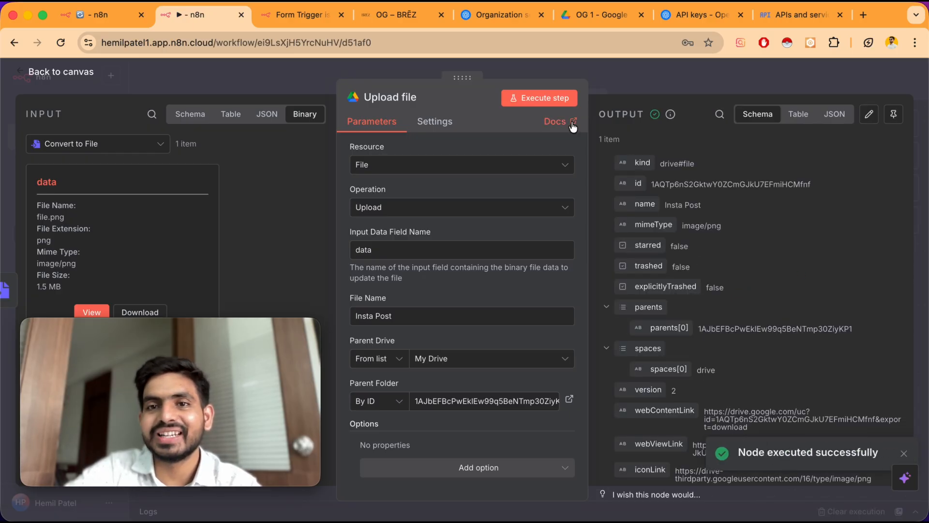
left_click(606, 15)
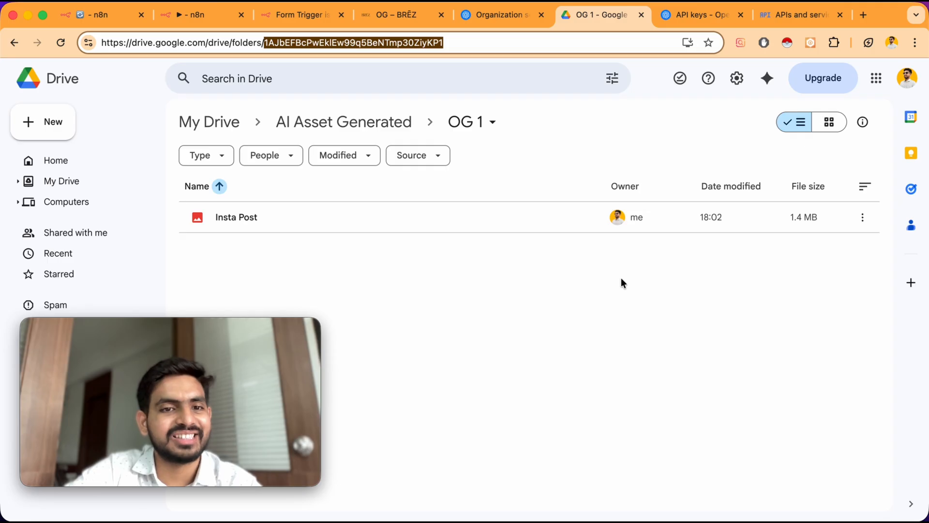
left_click(452, 218)
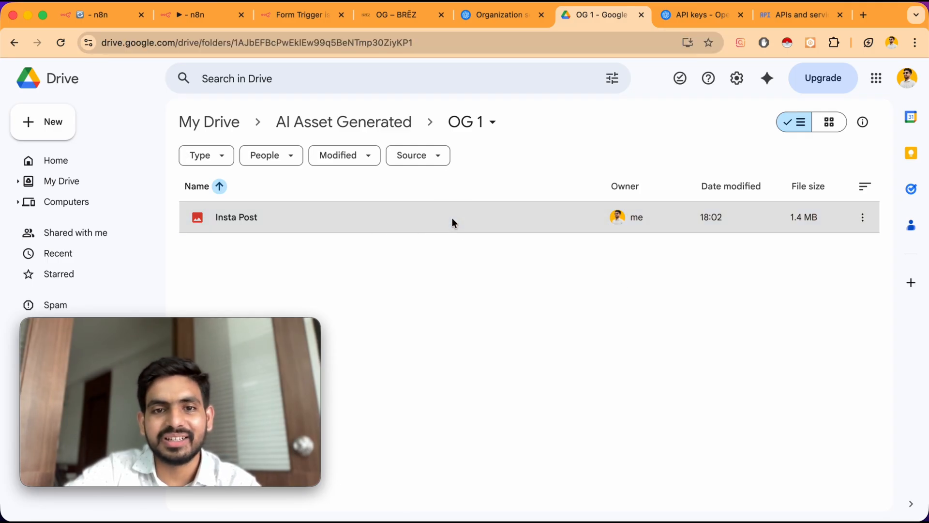
double_click(451, 216)
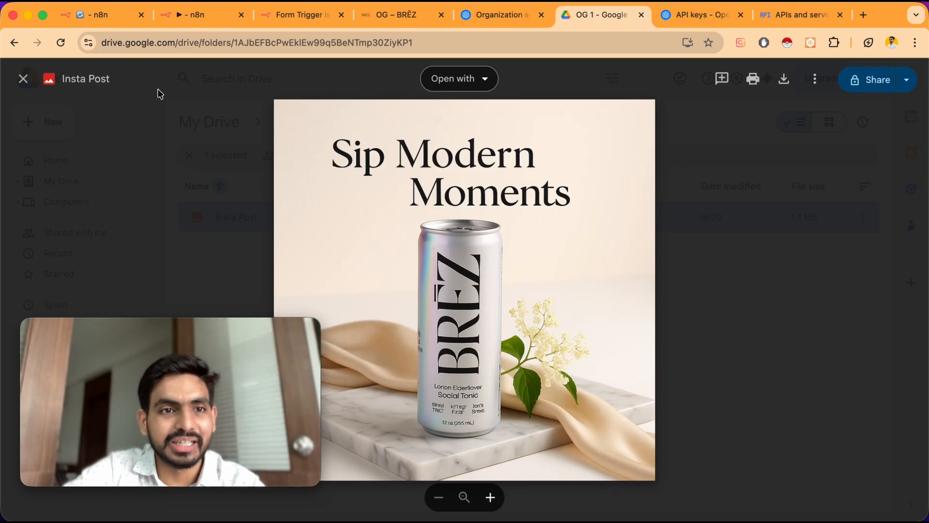
left_click(23, 78)
Copy the HTTP Request, Convert to File and Upload file nodes and paste a duplicate chain below the original
left_click(180, 15)
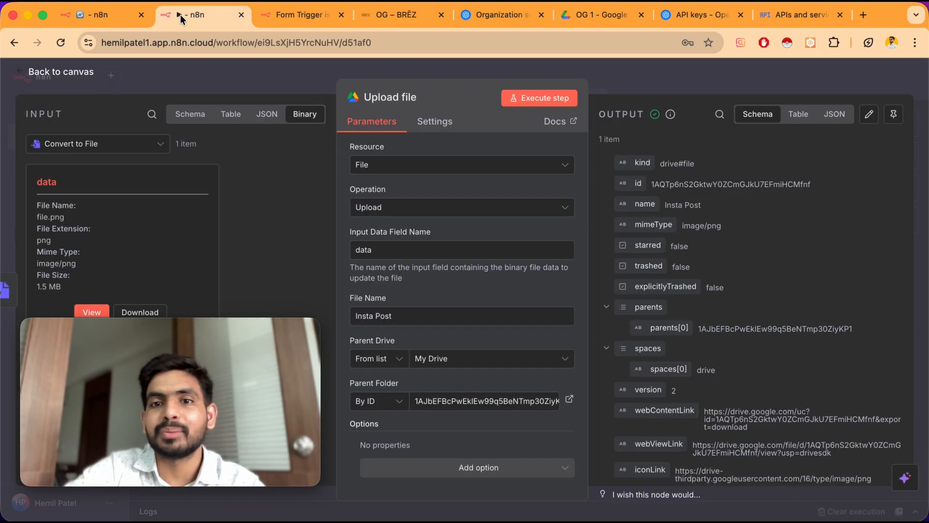
left_click(72, 75)
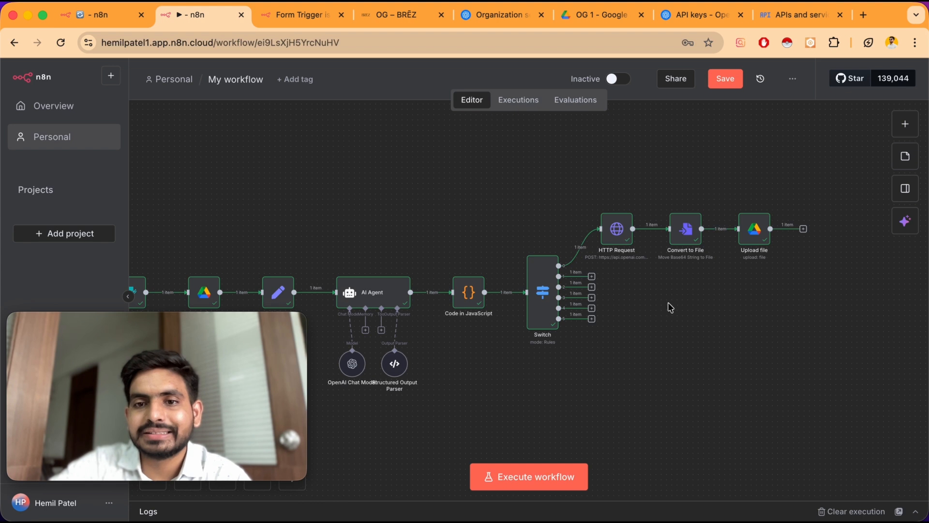
left_click(618, 235)
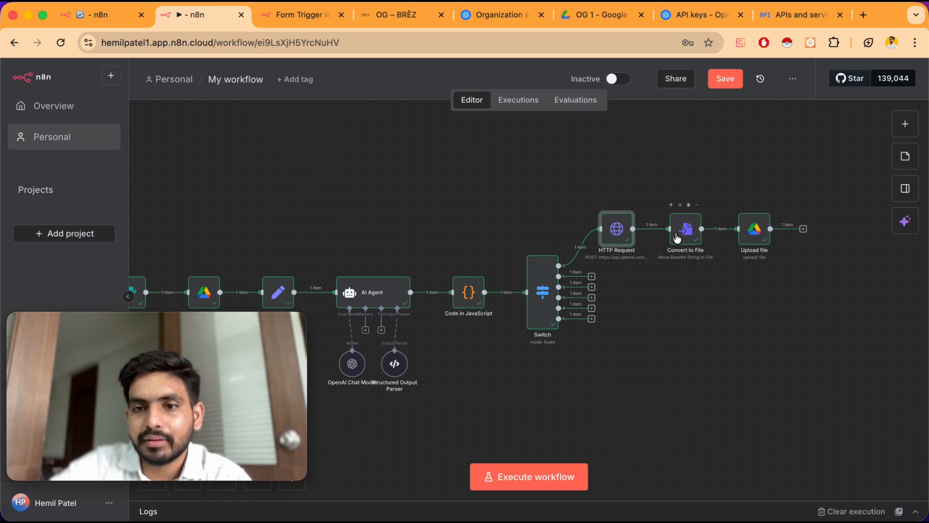
left_click(751, 230)
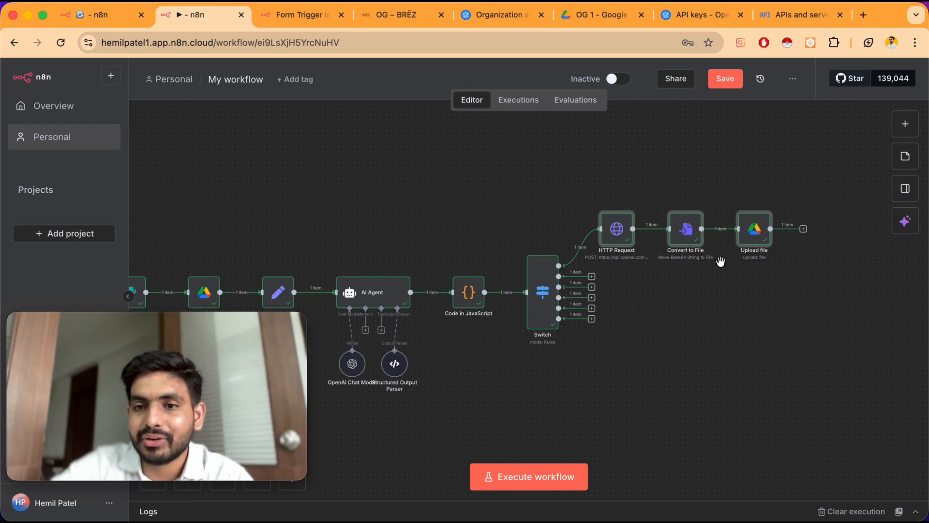
key("super+c")
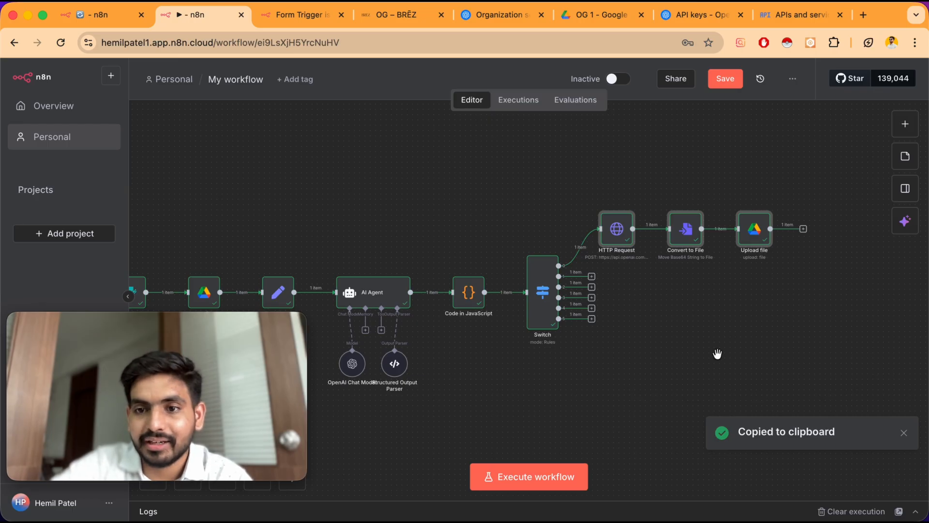
key("super+v")
left_click_drag(867, 275, 688, 289)
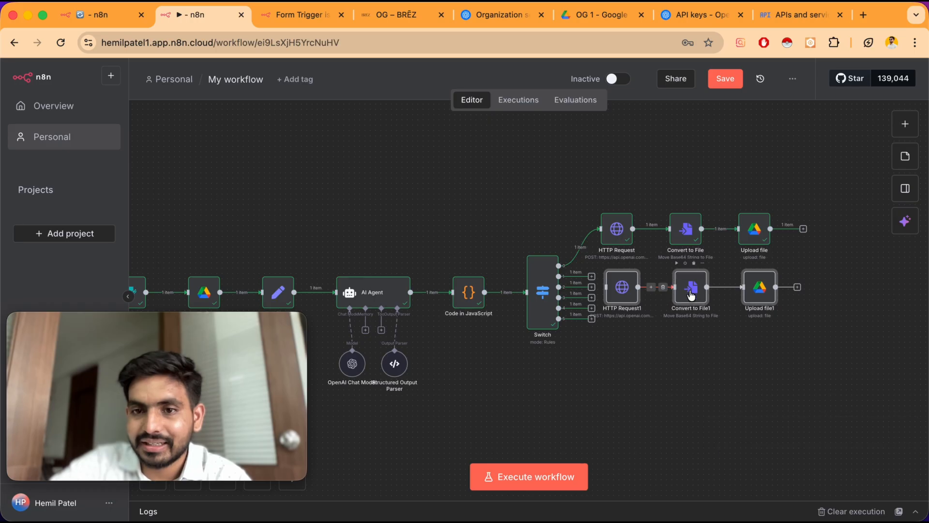
Paste four more copies of the three-node chain, stacking each beneath the previous one
key("super+v")
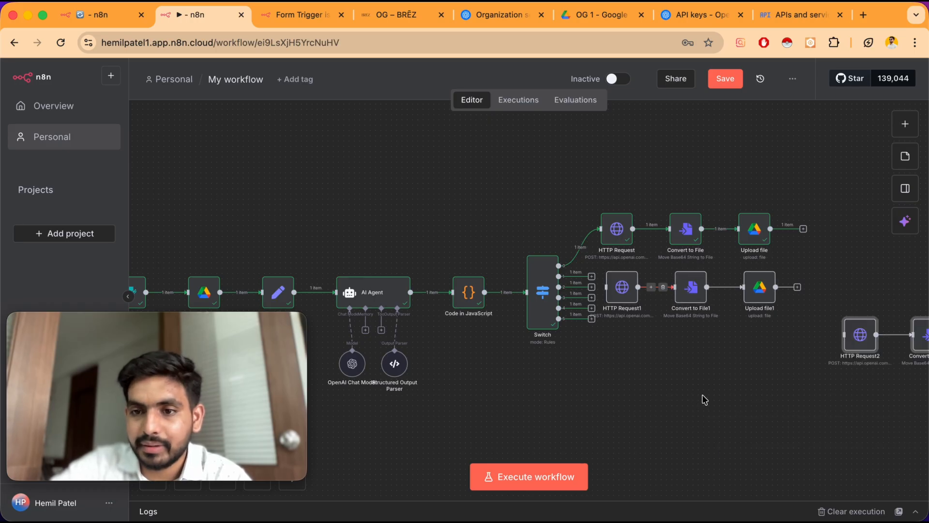
left_click_drag(867, 345, 632, 359)
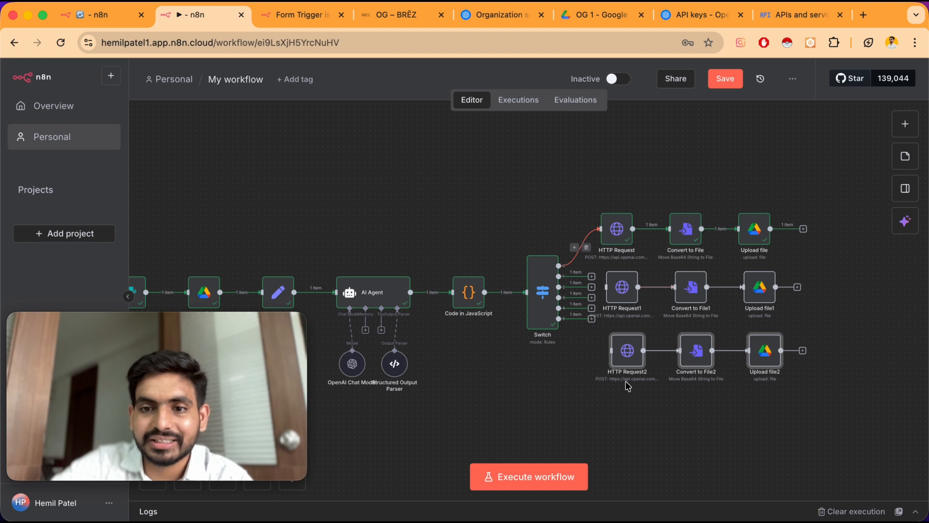
scroll(628, 386, "down", 5)
key("super+v")
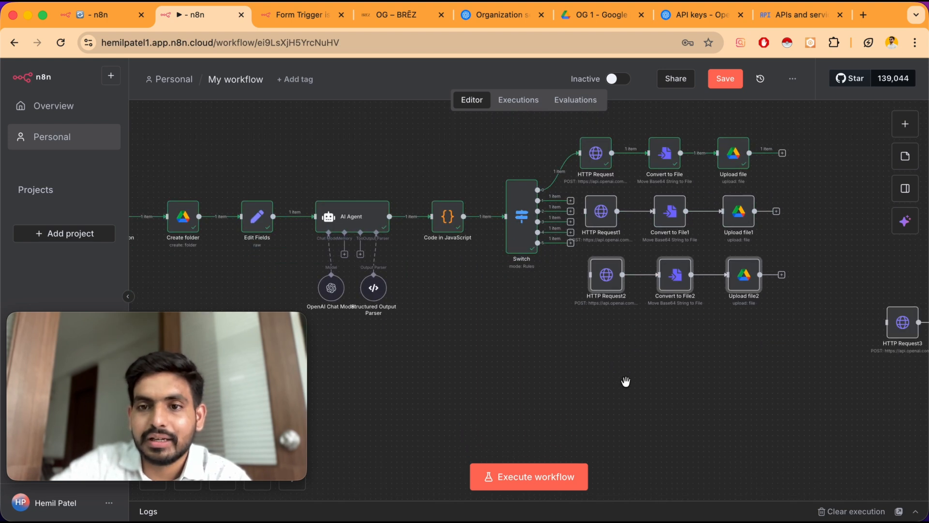
left_click_drag(908, 330, 607, 345)
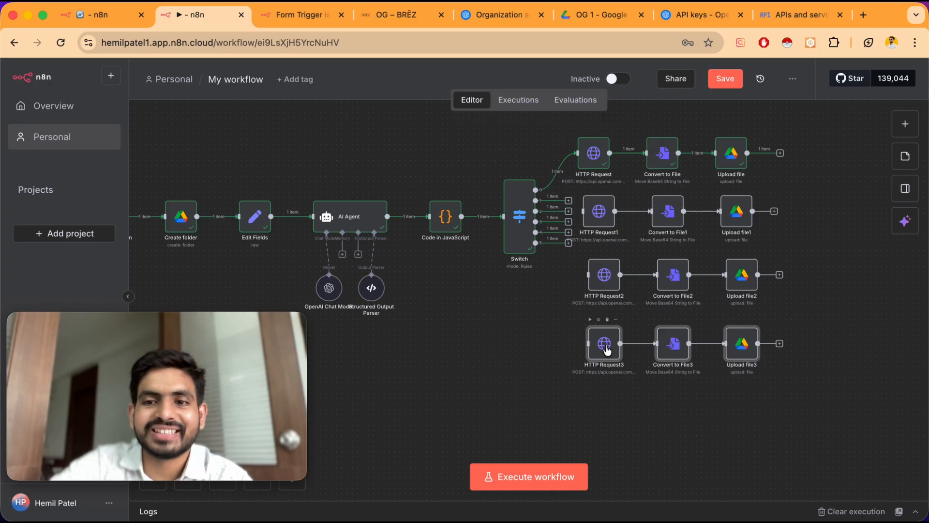
key("super+v")
left_click_drag(917, 342, 588, 413)
scroll(647, 276, "down", 3)
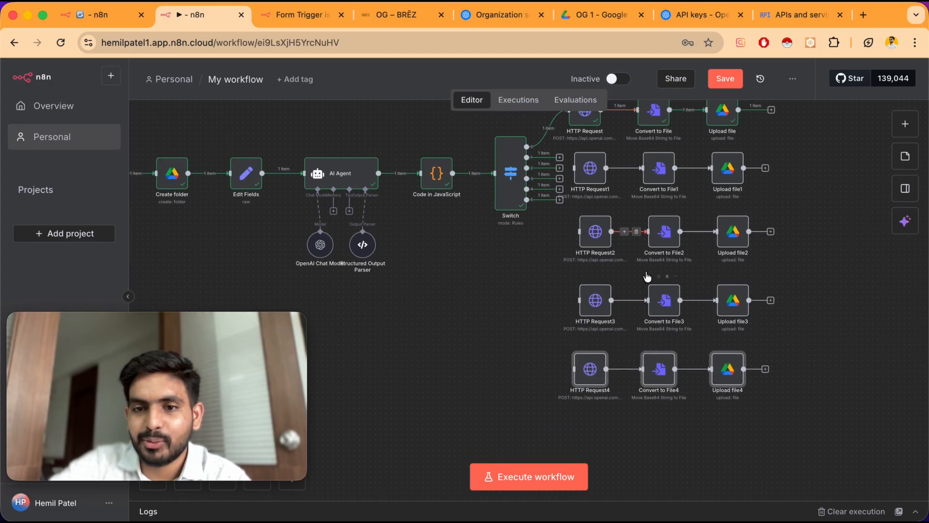
key("super+v")
left_click_drag(896, 284, 588, 426)
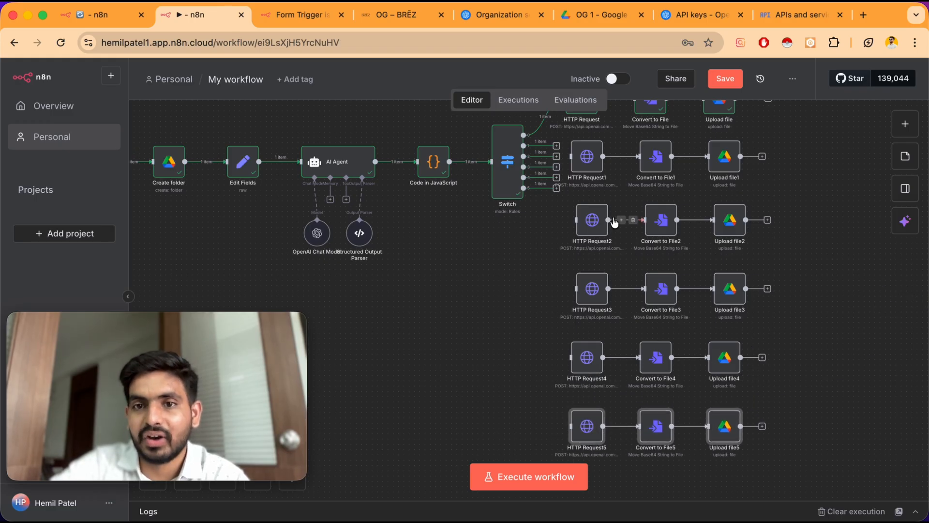
Connect the Switch node's output 1 to the HTTP Request1 node
scroll(615, 222, "up", 3)
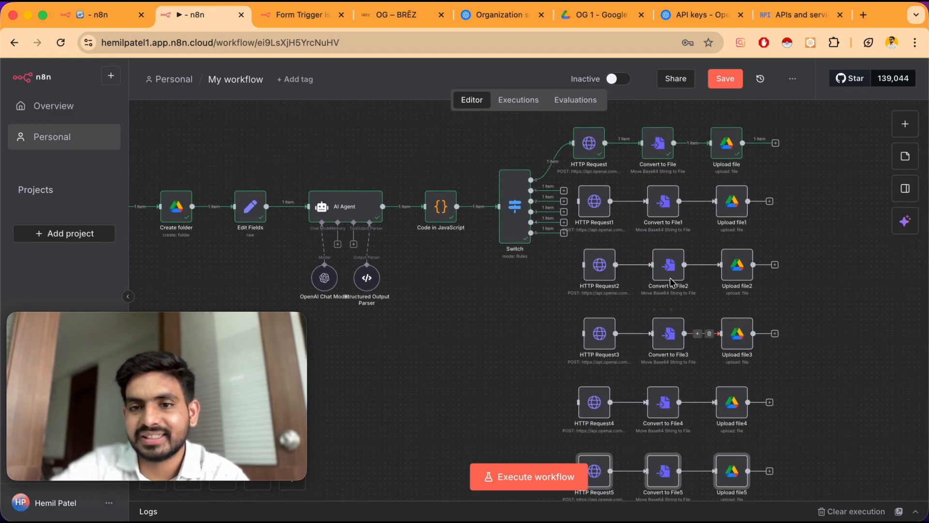
scroll(672, 281, "up", 3)
scroll(621, 245, "up", 5)
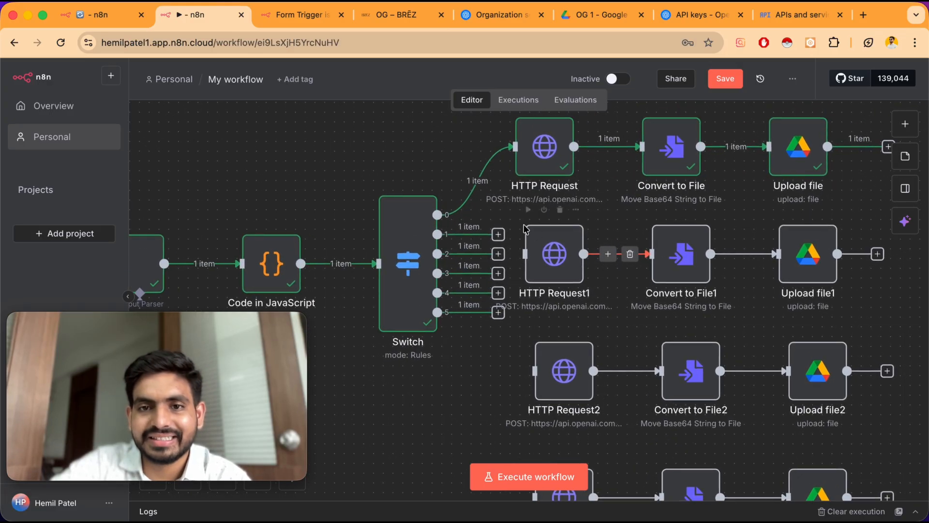
left_click_drag(562, 261, 583, 259)
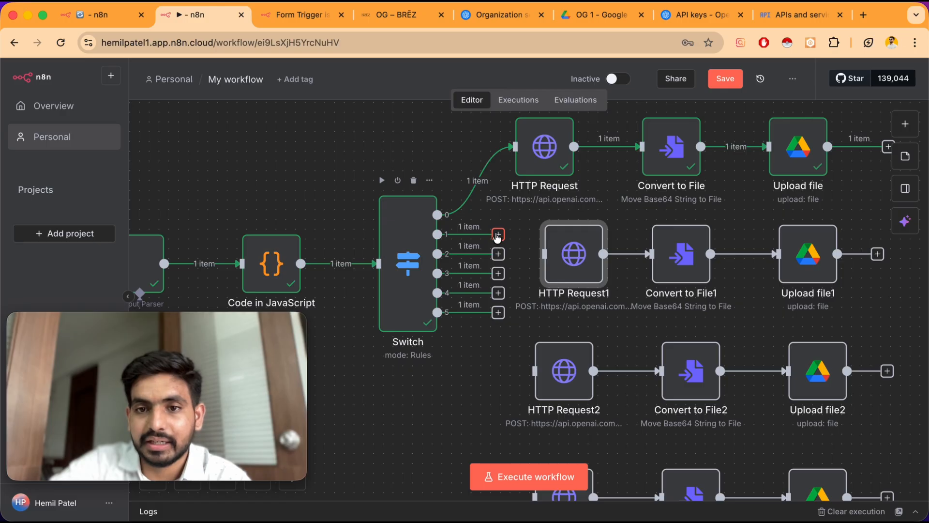
left_click_drag(498, 236, 551, 256)
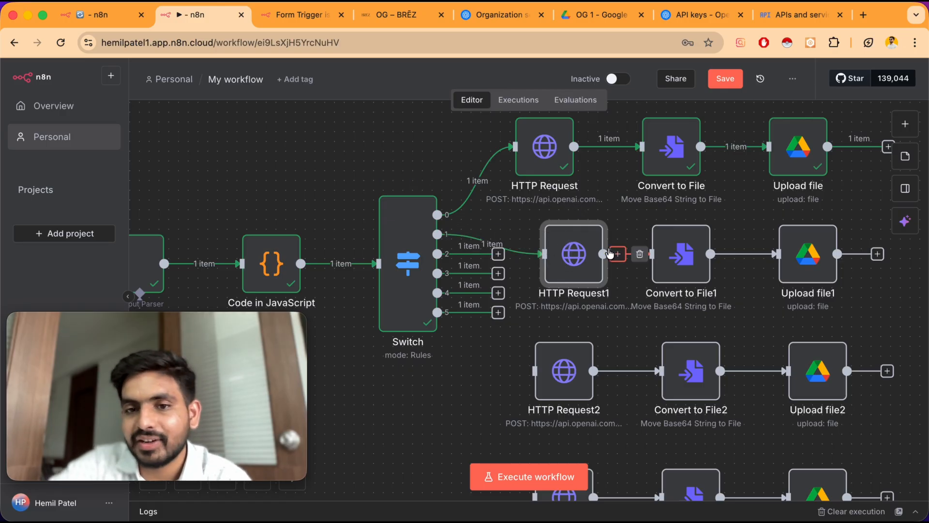
Rename the HTTP Request1 node to Story
right_click(571, 257)
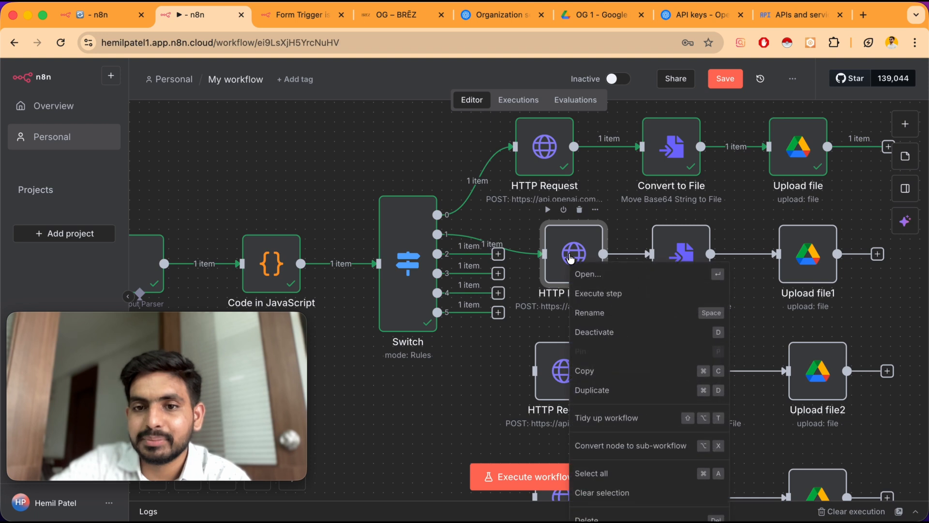
left_click(608, 310)
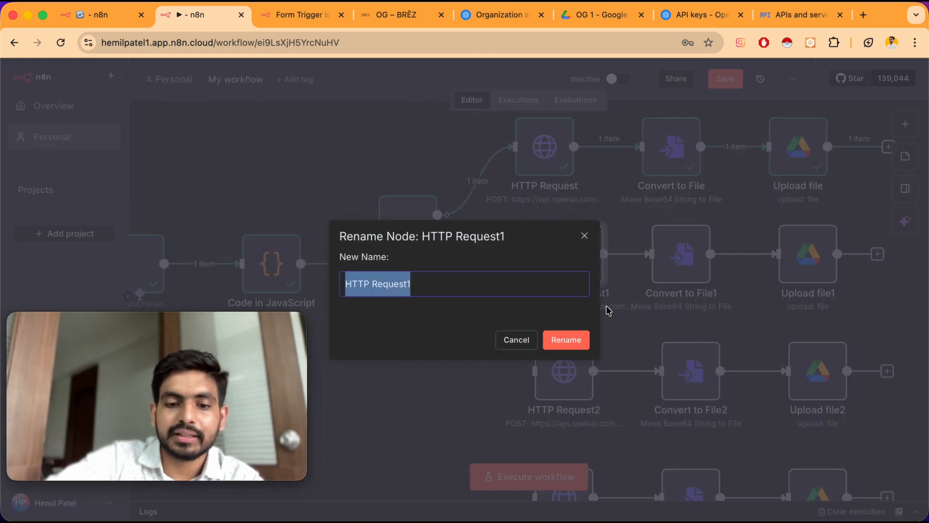
type("S")
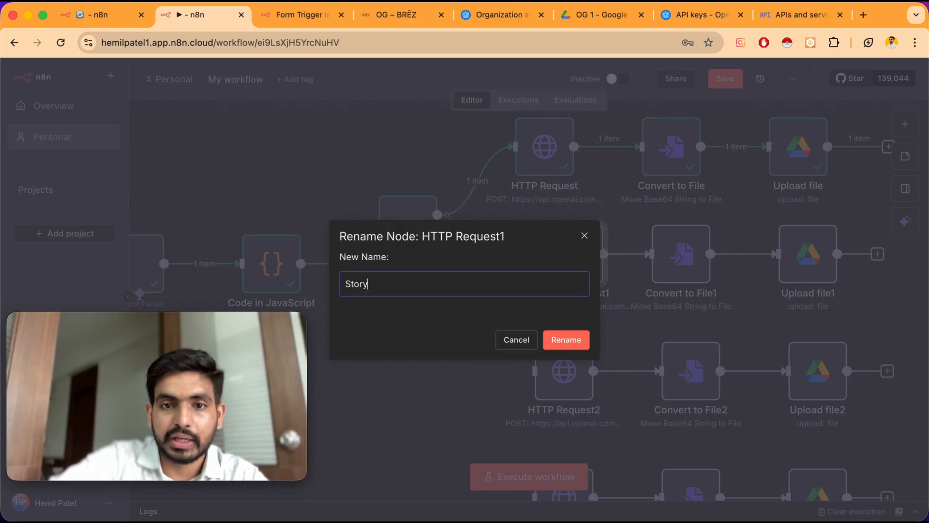
type("tory")
left_click(570, 341)
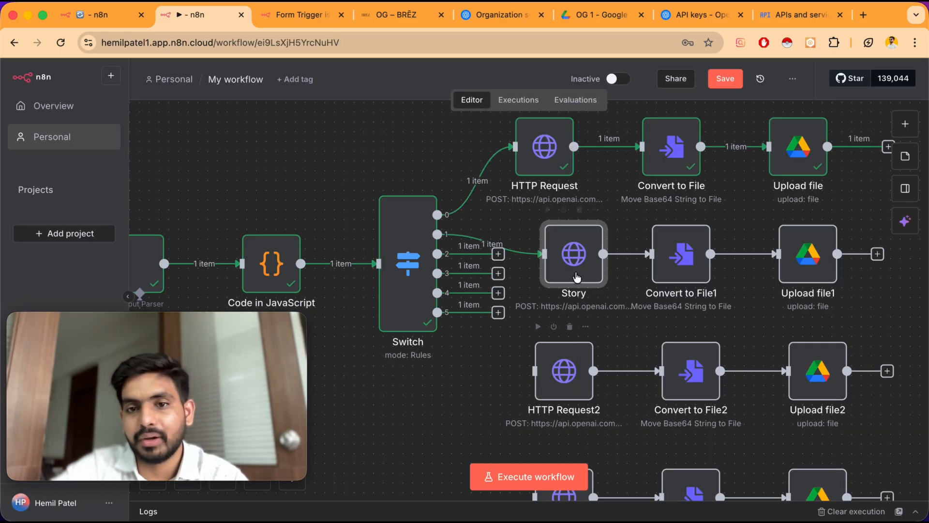
Open the Story node and review its headers and body parameters down to the prompt
scroll(629, 254, "right", 2)
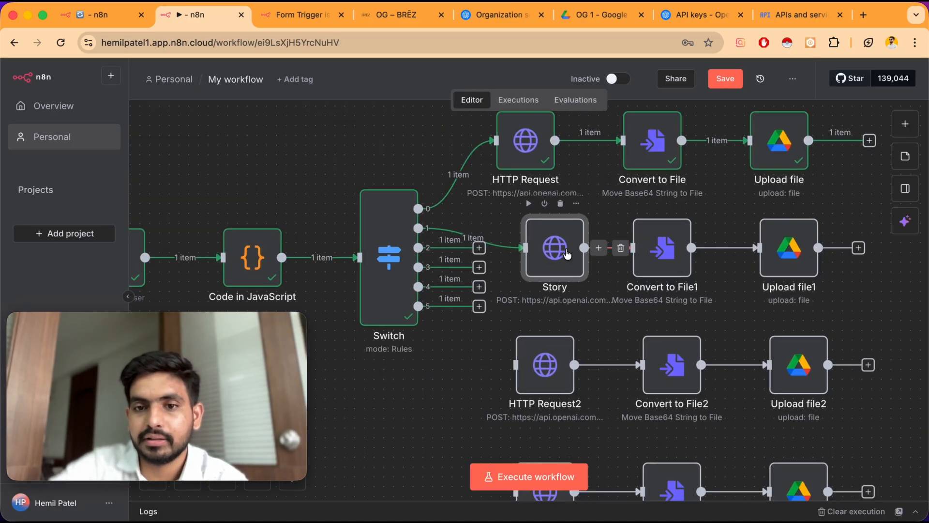
double_click(561, 249)
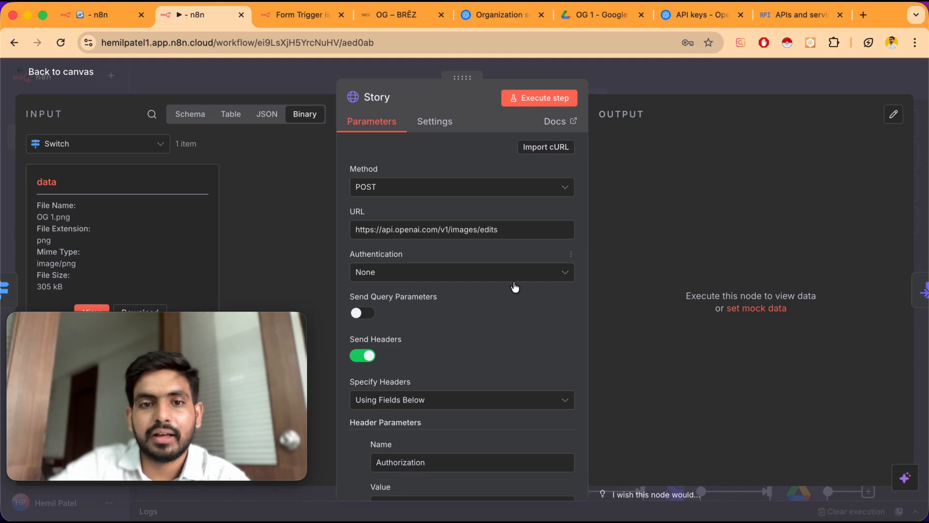
scroll(468, 331, "down", 3)
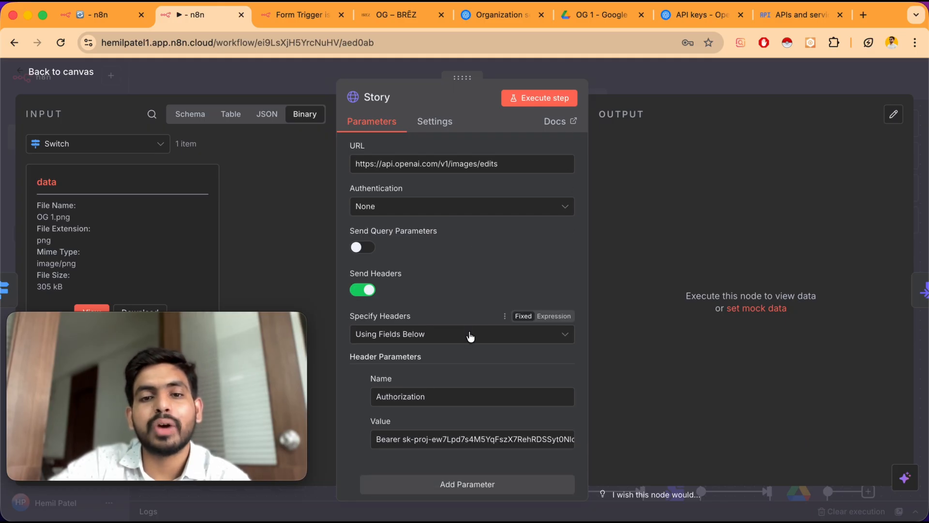
scroll(470, 336, "down", 10)
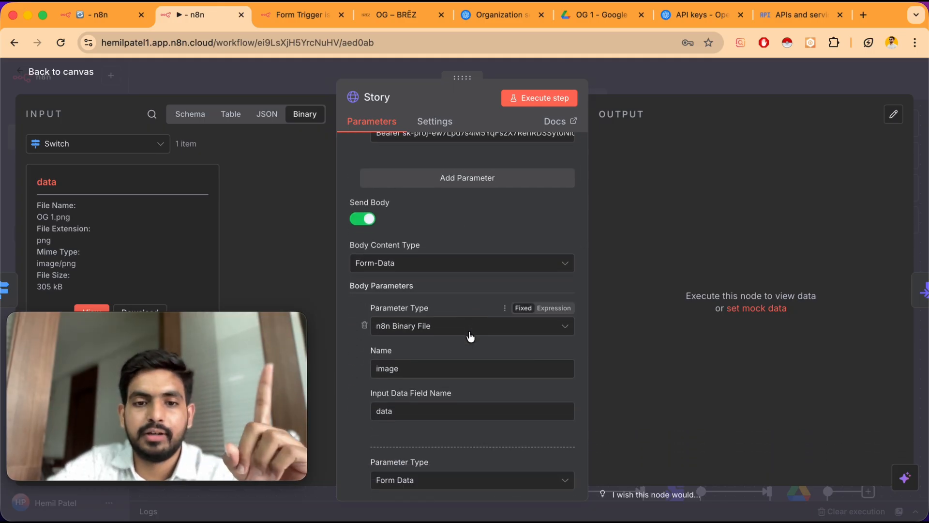
scroll(469, 335, "down", 5)
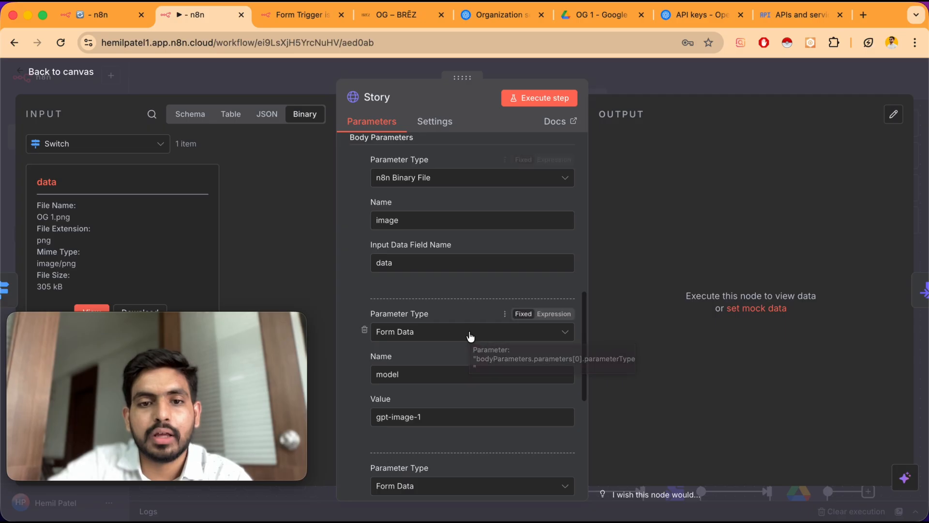
scroll(470, 335, "down", 8)
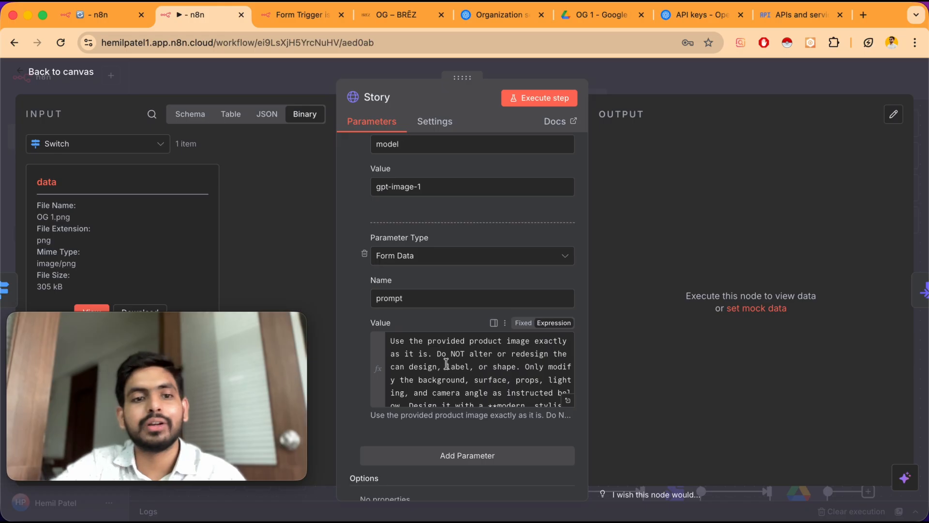
Open the Story node's prompt in the expression editor and replace it with the pasted Instagram Story prompt (1080x1920 px)
left_click(568, 399)
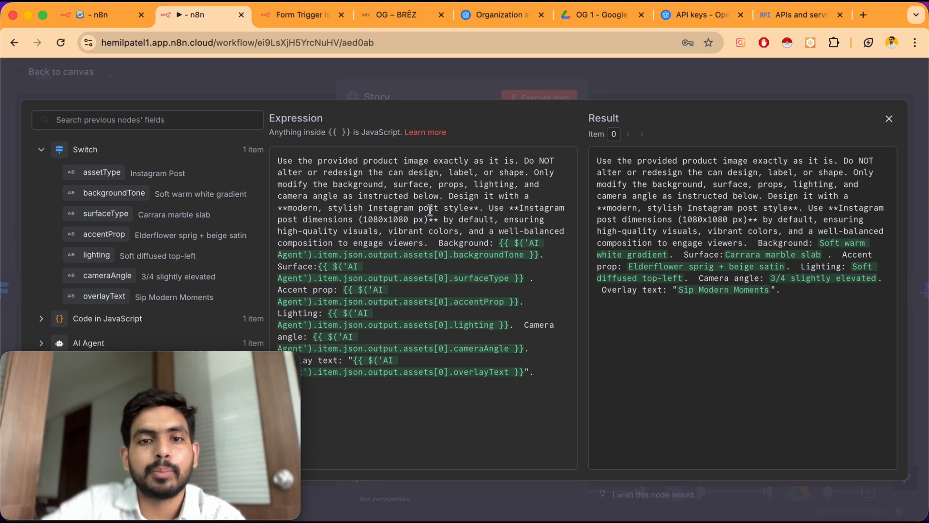
key("super+a")
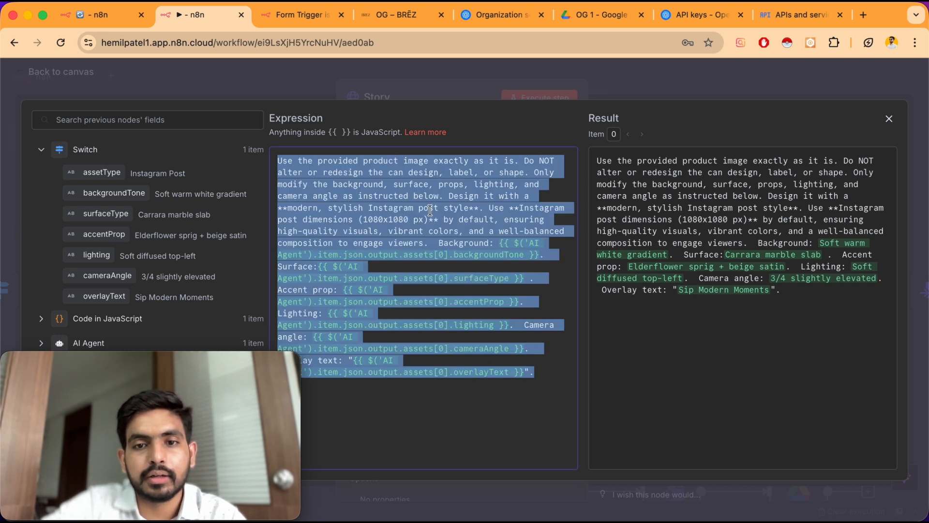
key("BackSpace")
type("Use the provided product image exactly as it is. Do NOT alter or redesign the can design, label, or shape. Only modify the background, surface, props, lighting, and camera angle as instructed below. Design it with a **modern, stylish UI suitable for Instagram Stories**. Use **Instagram Story dimensions (1080x1920 px)** by default, ensuring high-quality visuals, vibrant colors, and balanced composition for maximum engagement.  Background: {{ $('Code').item.json.output.assets[1].backgroundTone }}. Surface: {{ $('Code').item.json.output.assets[1].surfaceType }}. Accent prop: {{ $('Code').item.json.output.assets[1].accentProp }}. Lighting: {{ $('Code').item.json.output.assets[1].lighting }}. Camera angle: {{ $('Code').item.json.output.assets[1].cameraAngle }}. Overlay text: \"{{ $('Code').item.json.output.assets[1].overlayText }}\".")
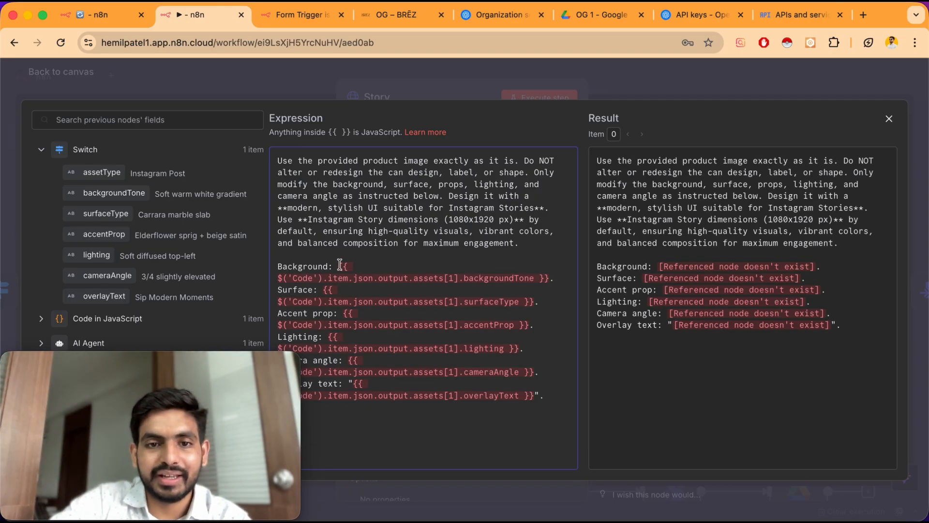
Replace the Background reference to the Code node with the AI Agent's assets[1] backgroundTone field
left_click_drag(338, 268, 534, 280)
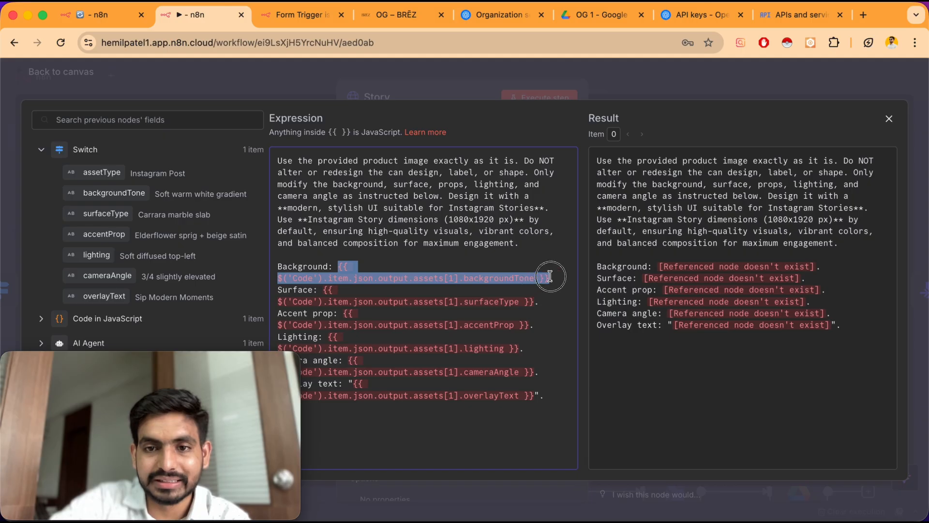
key("BackSpace")
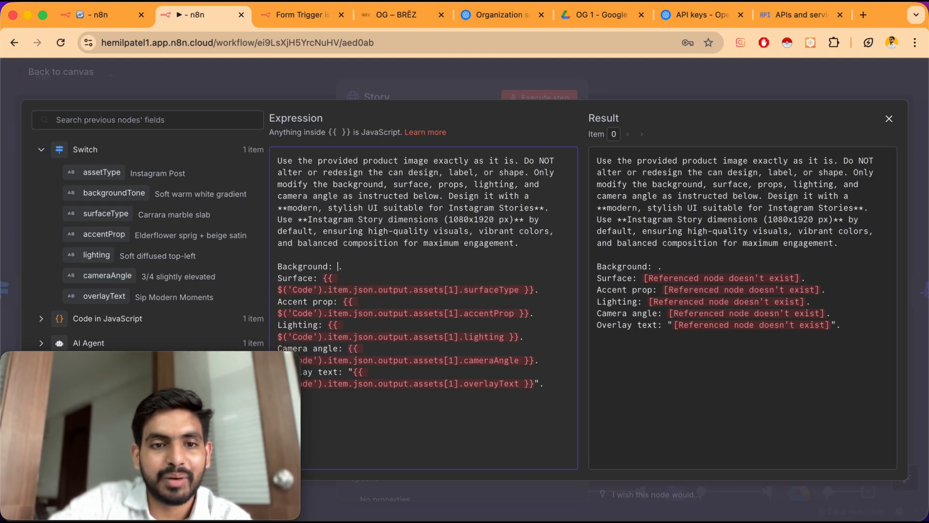
left_click_drag(231, 354, 757, 254)
scroll(58, 359, "down", 1)
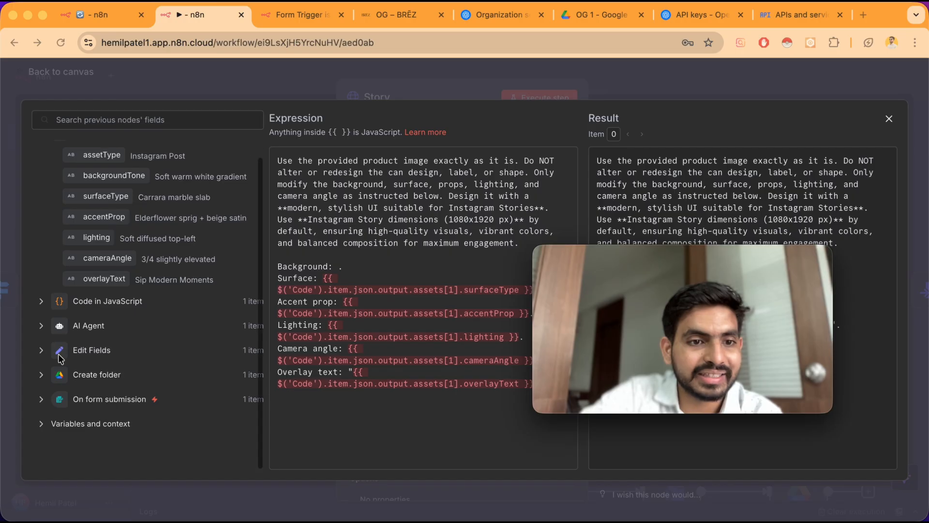
left_click(40, 327)
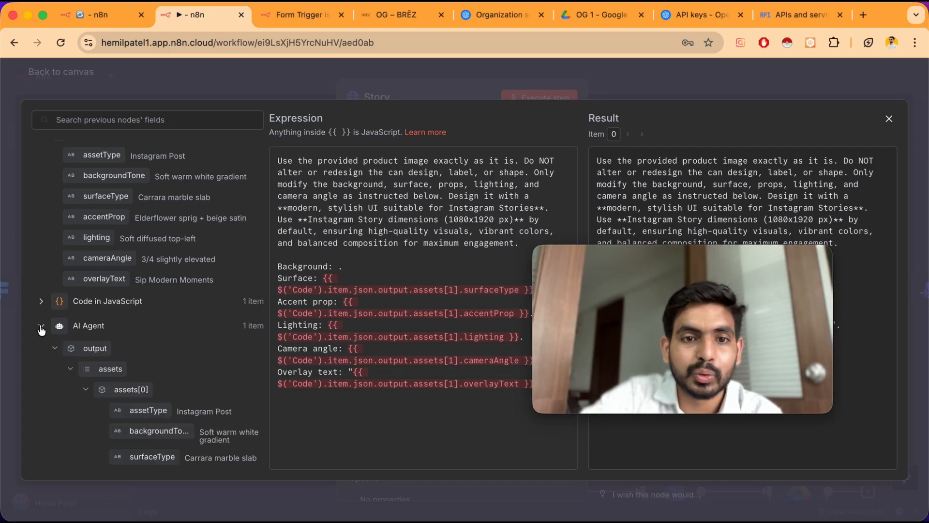
scroll(123, 324, "down", 5)
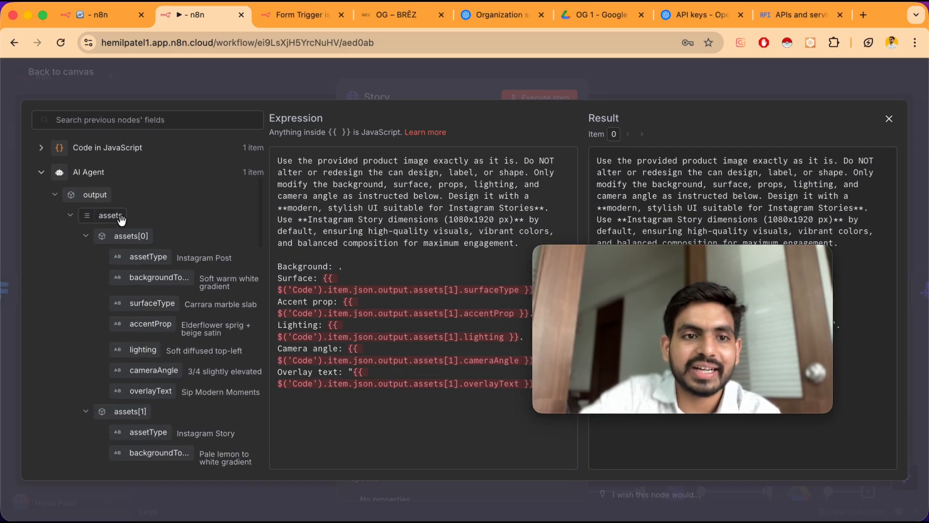
scroll(141, 424, "down", 2)
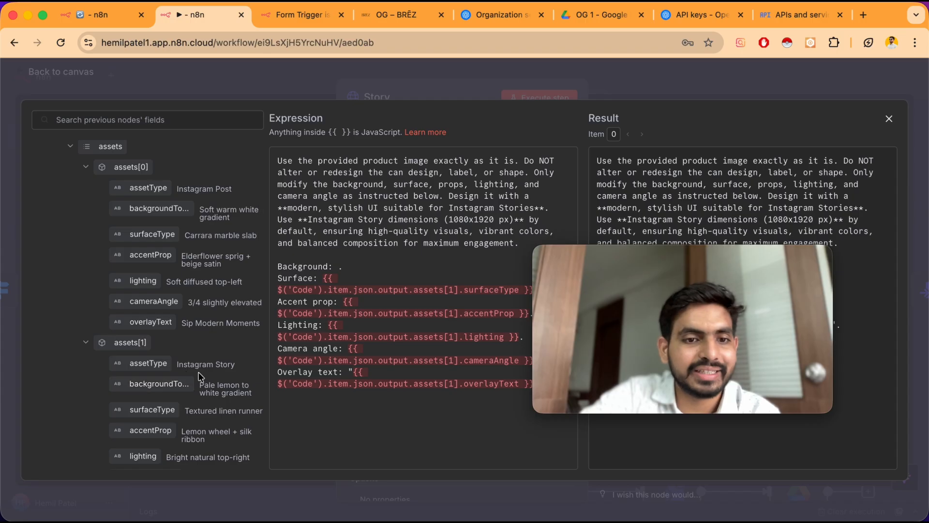
left_click_drag(155, 384, 338, 267)
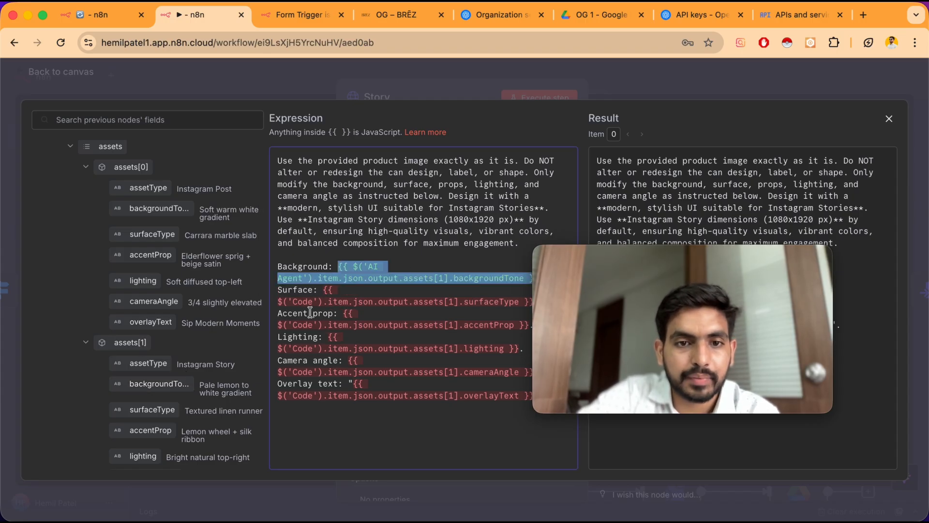
Insert the AI Agent's assets[1] surfaceType, accentProp, lighting, cameraAngle and overlayText fields into their matching prompt lines
double_click(331, 289)
left_click_drag(152, 409, 334, 292)
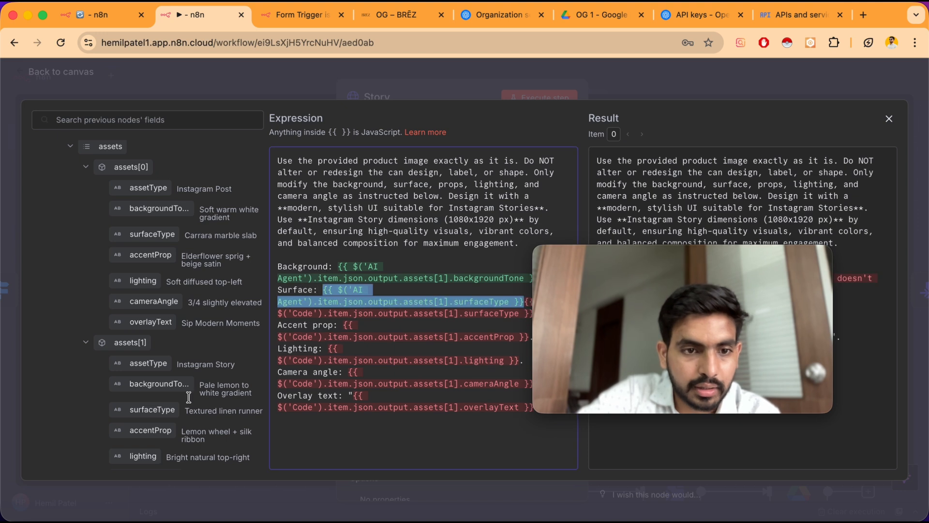
left_click_drag(150, 430, 339, 325)
scroll(145, 339, "down", 3)
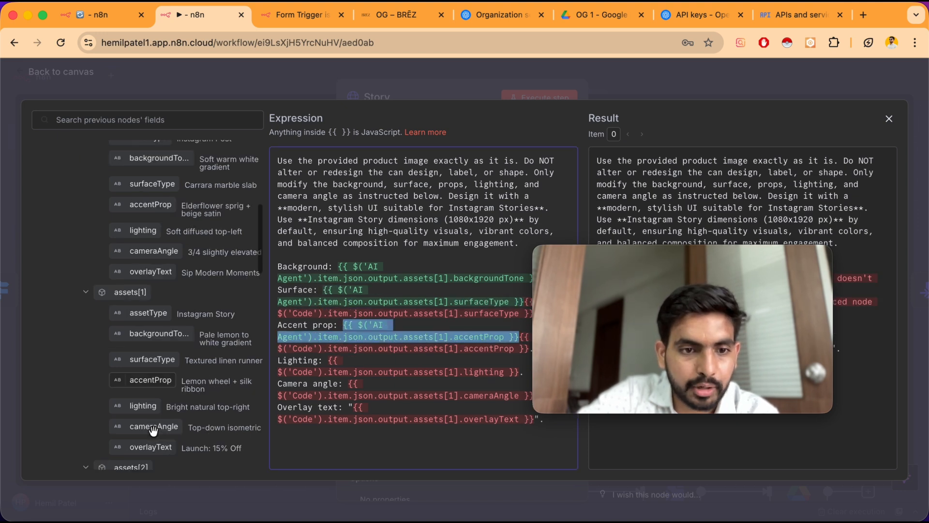
left_click_drag(138, 370, 320, 363)
left_click_drag(151, 391, 356, 396)
left_click_drag(145, 415, 355, 431)
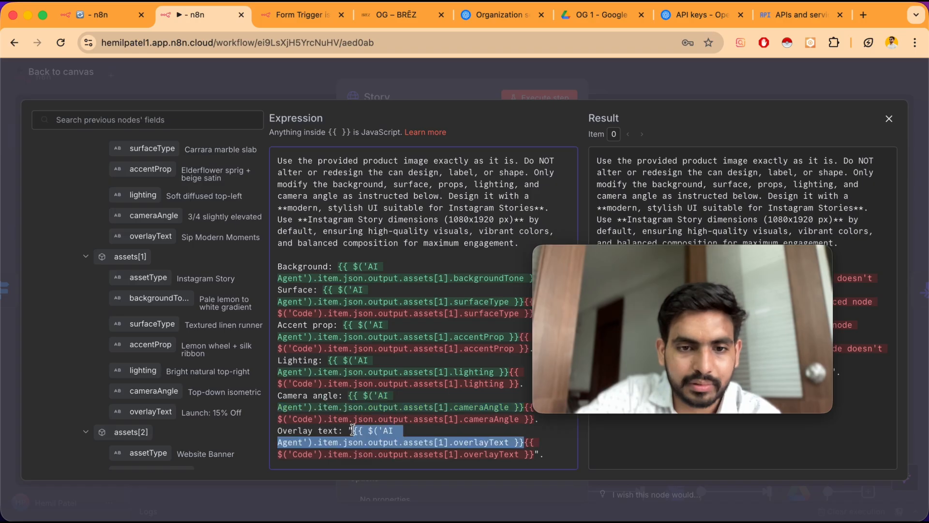
Delete the leftover Code node references after each inserted field in the prompt
mouse_move(654, 265)
left_click_drag(654, 265, 698, 131)
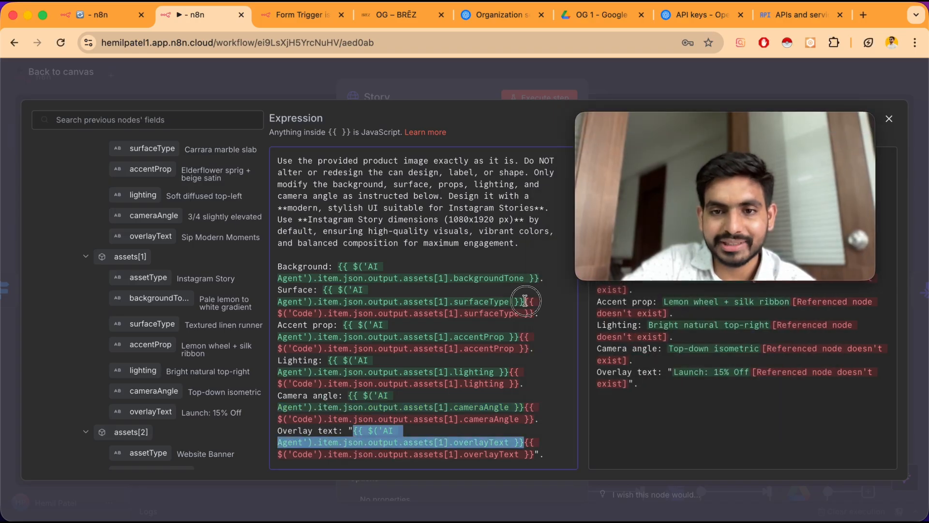
left_click(527, 299)
key("BackSpace")
left_click(527, 323)
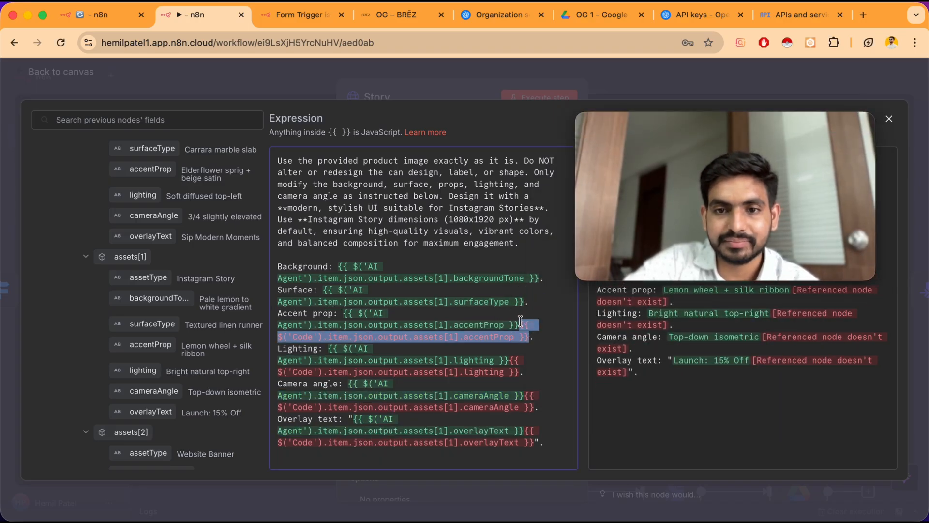
key("BackSpace")
left_click(515, 347)
key("BackSpace")
left_click(532, 373)
key("BackSpace")
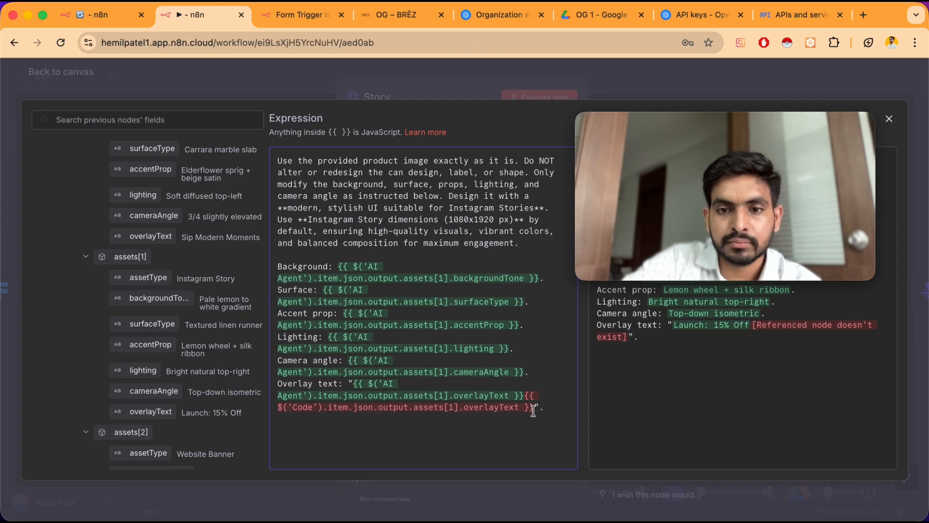
left_click(534, 408)
key("BackSpace")
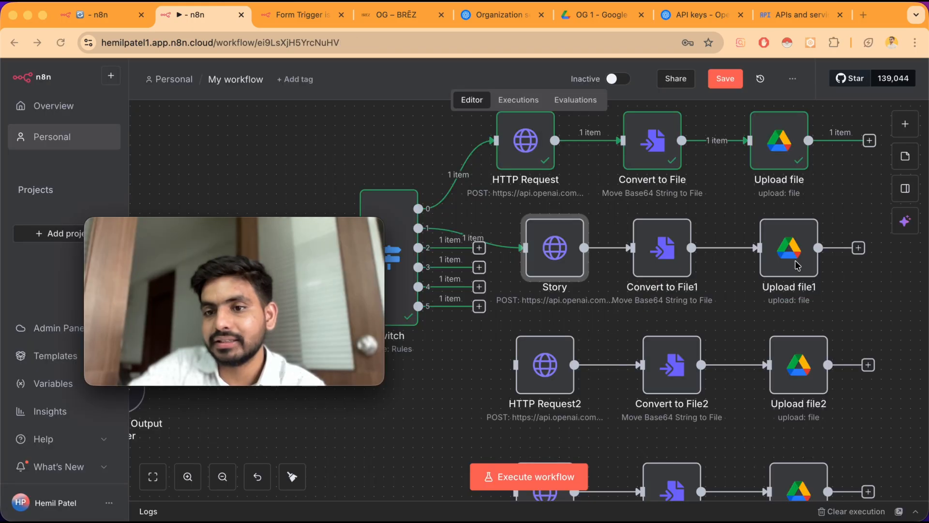
Open the Upload file1 node and start editing its File Name
double_click(798, 265)
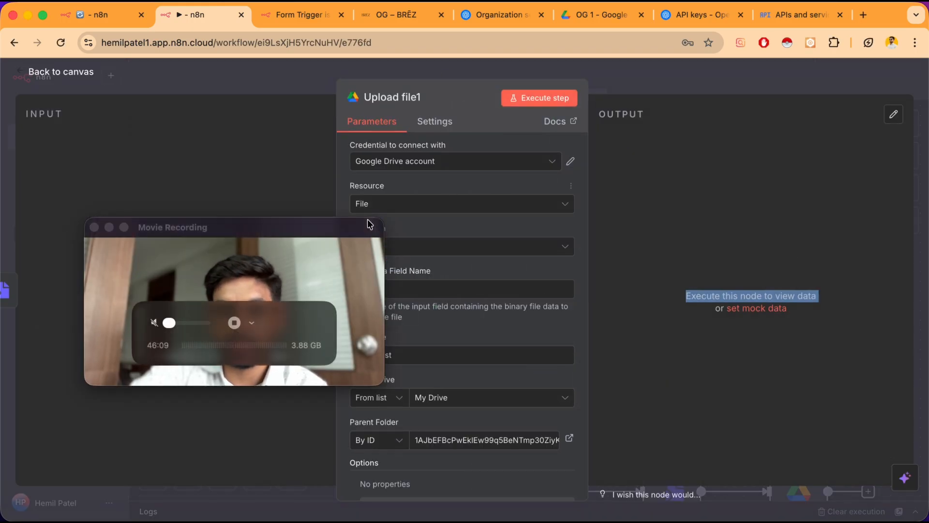
left_click_drag(369, 223, 303, 249)
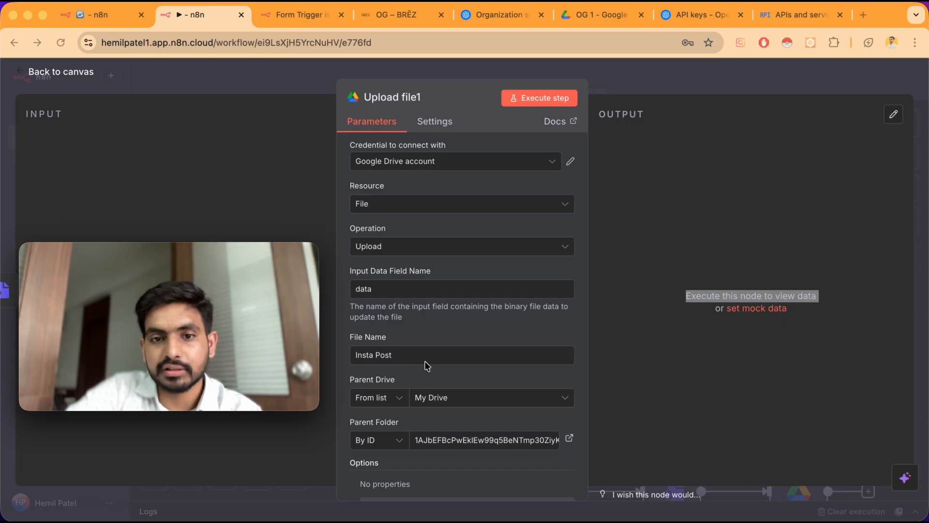
triple_click(414, 355)
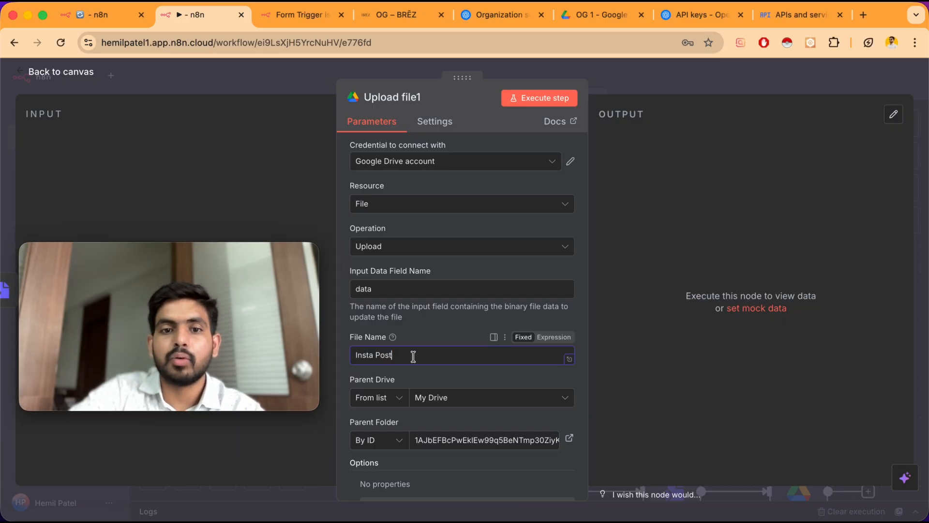
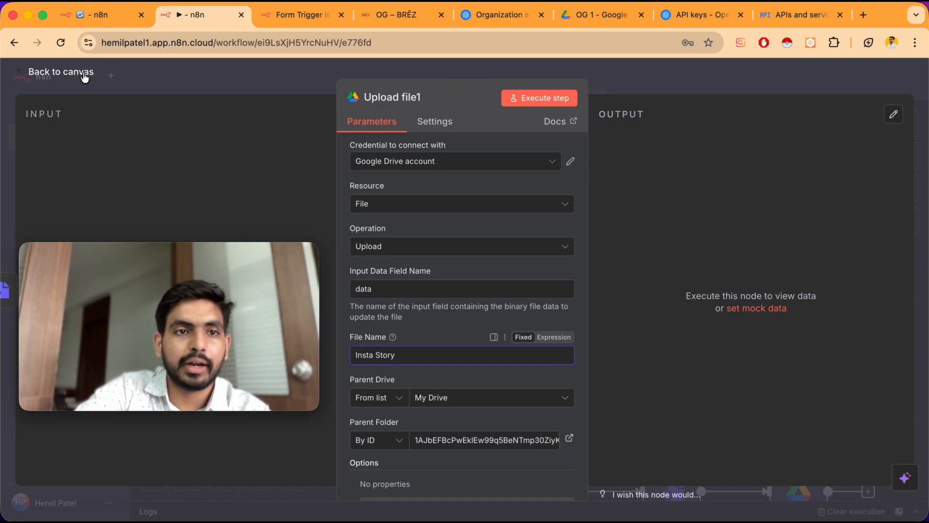
Connect the Switch node's output 2 to the HTTP Request2 node
left_click(85, 73)
scroll(735, 231, "down", 2)
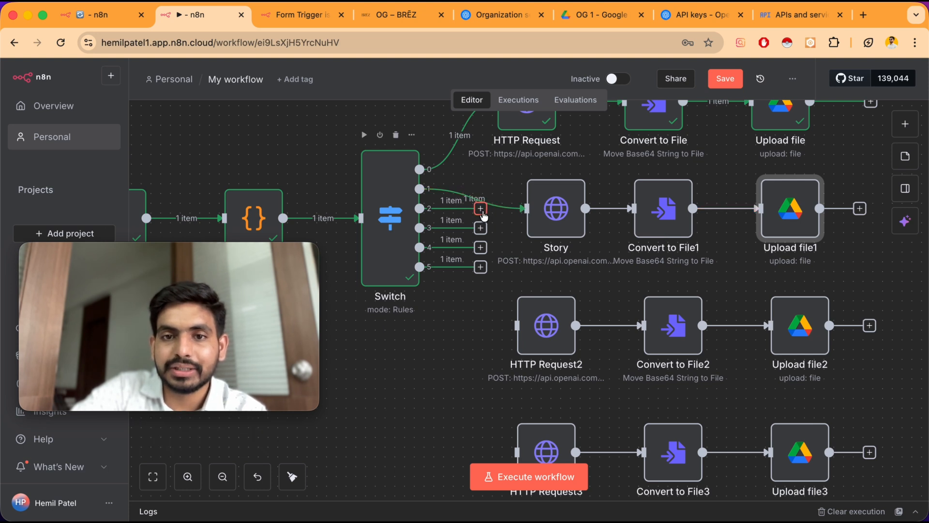
left_click_drag(483, 216, 510, 331)
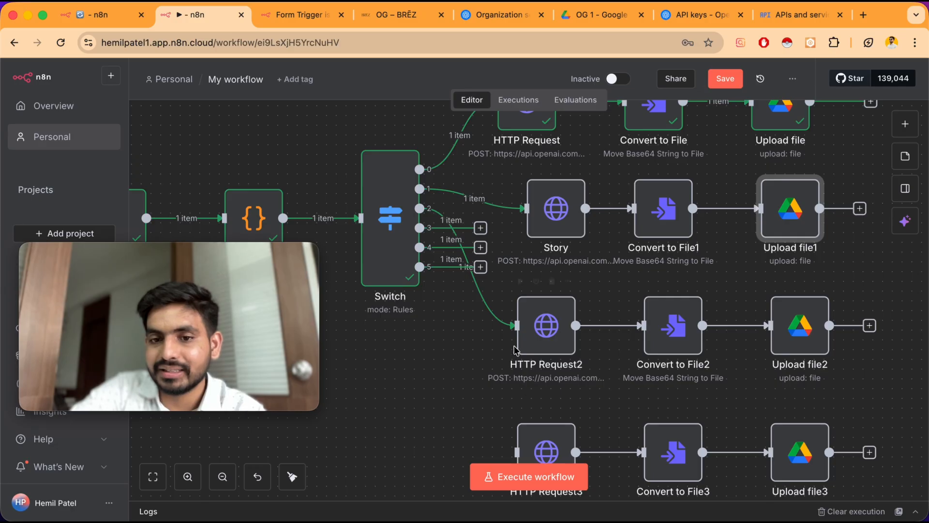
Rename the HTTP Request2 node to Banner
right_click(548, 331)
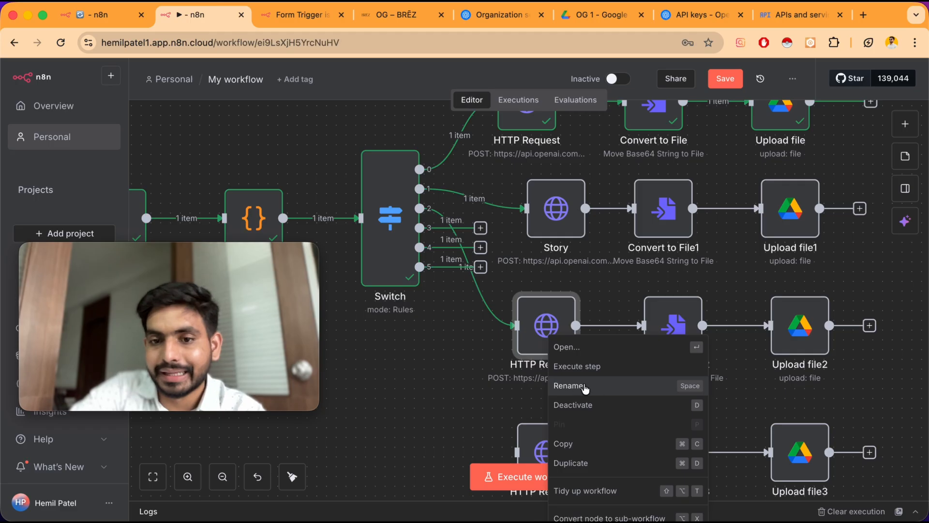
left_click(584, 387)
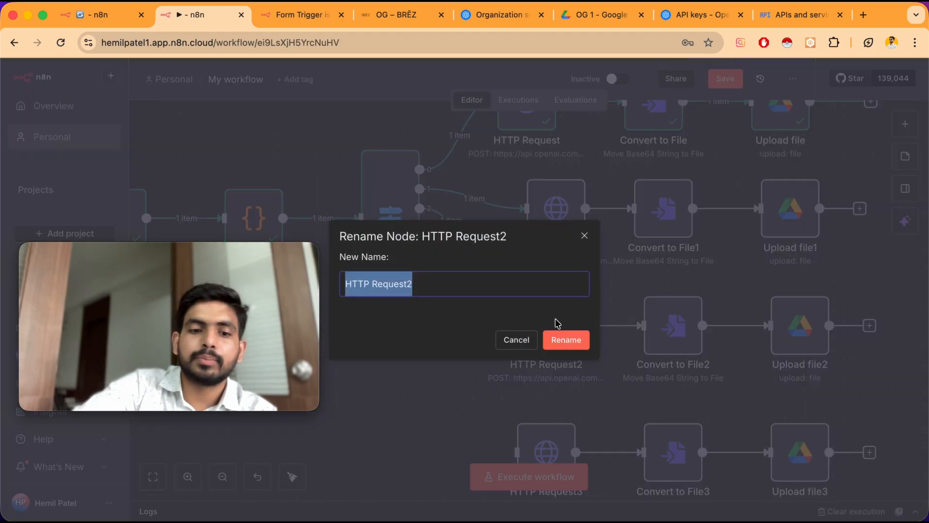
key("BackSpace")
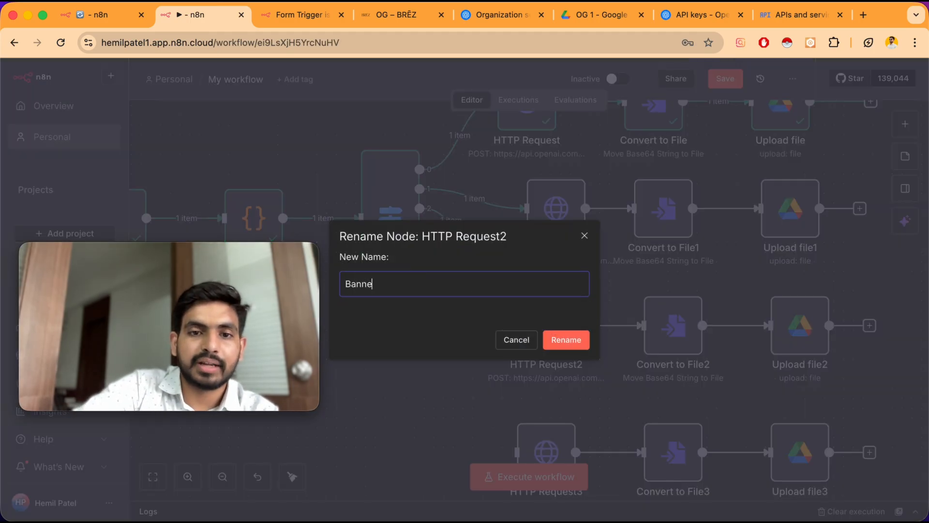
left_click(557, 343)
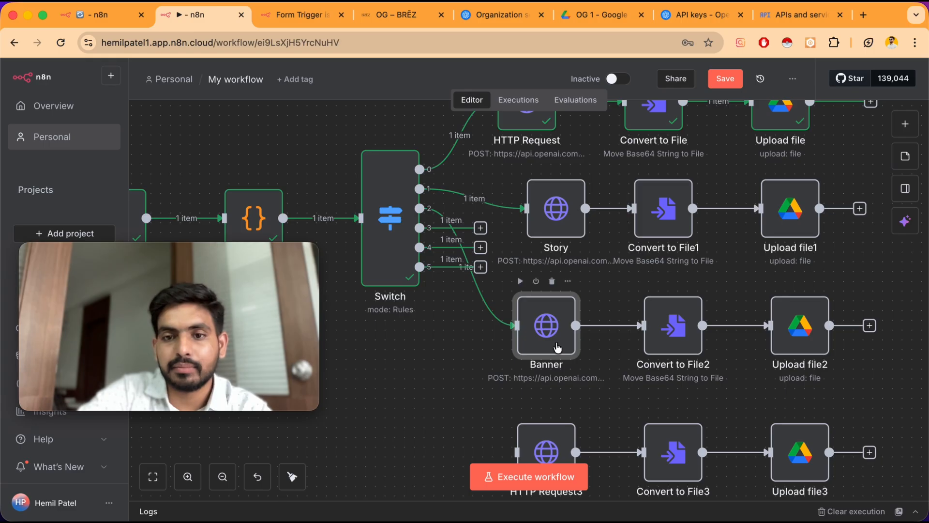
Open the Banner node's prompt expression and replace it with the pasted website banner prompt
double_click(543, 326)
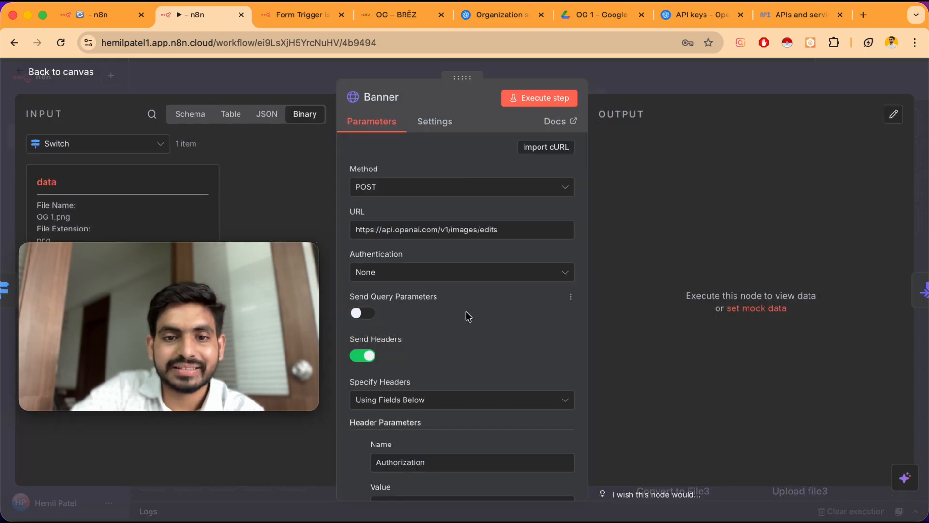
scroll(466, 312, "down", 10)
scroll(467, 311, "down", 2)
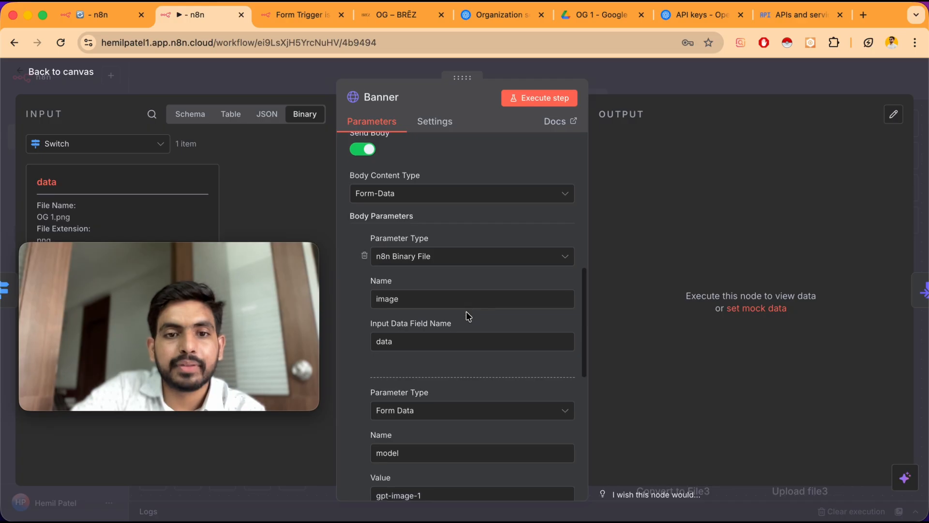
scroll(466, 312, "down", 8)
scroll(468, 303, "down", 2)
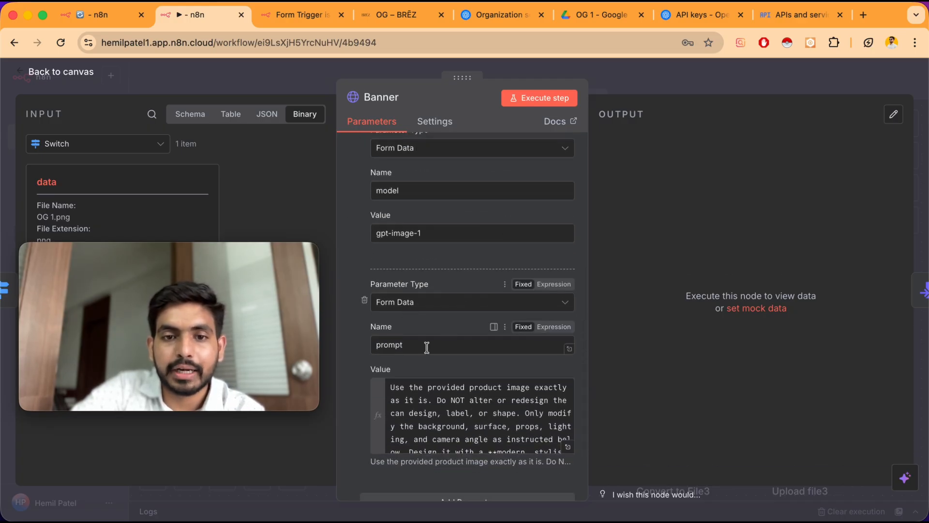
scroll(457, 393, "down", 5)
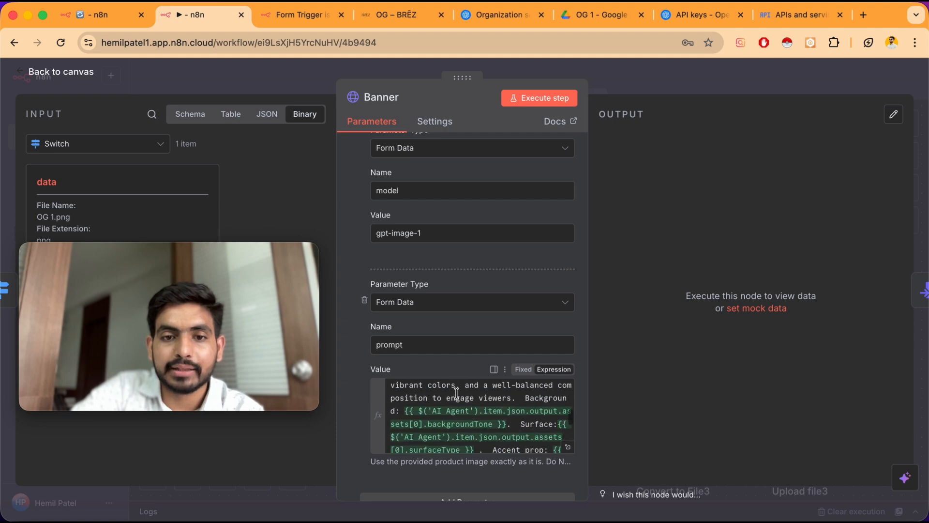
scroll(517, 404, "down", 3)
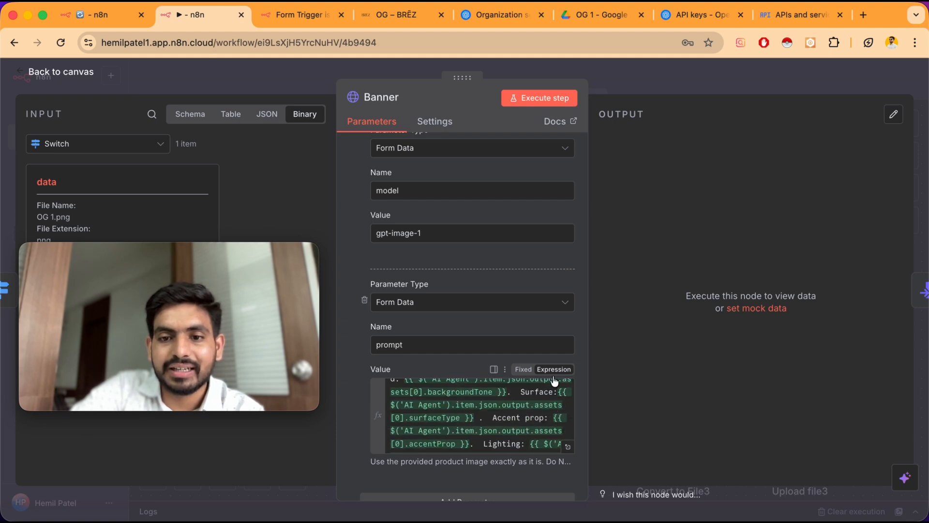
left_click(568, 446)
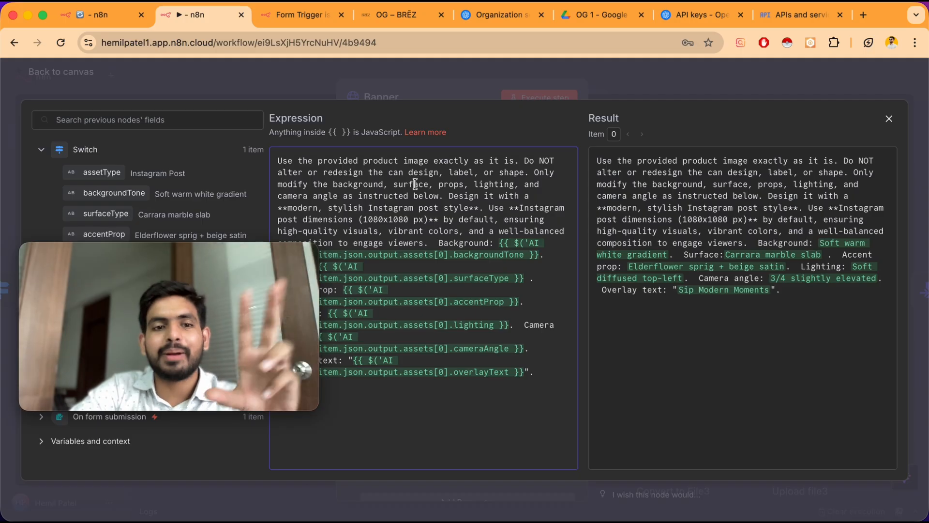
key("ctrl+a")
key("BackSpace")
key("ctrl+v")
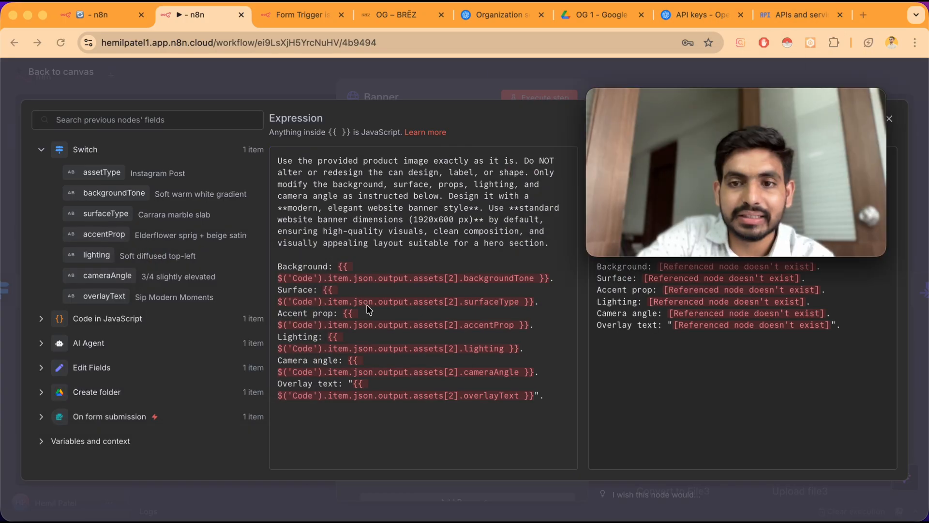
Insert the AI Agent's assets[2] backgroundTone, surfaceType, accentProp, lighting, cameraAngle and overlayText fields into the banner prompt lines
left_click(42, 345)
scroll(152, 296, "down", 3)
scroll(151, 295, "down", 10)
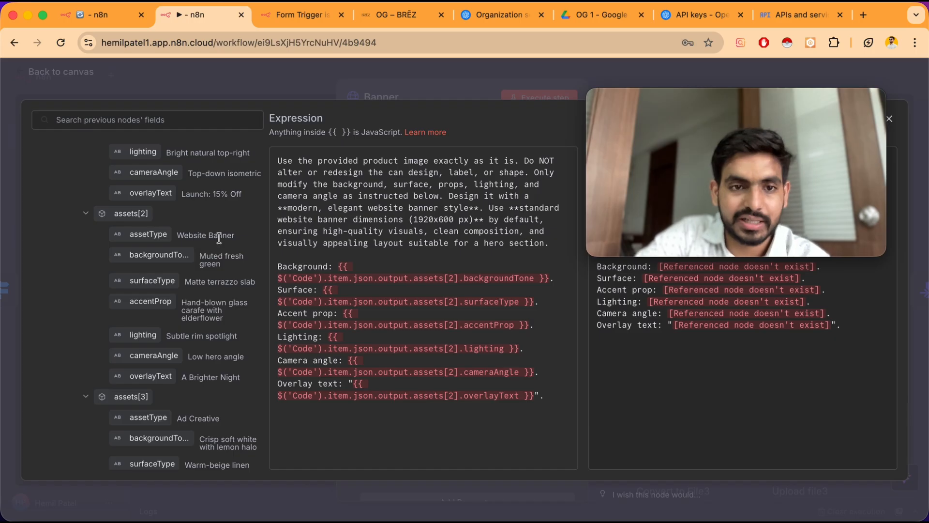
left_click_drag(160, 255, 339, 266)
left_click_drag(152, 281, 334, 304)
left_click_drag(150, 301, 343, 339)
left_click_drag(143, 335, 340, 374)
left_click_drag(154, 356, 349, 408)
left_click_drag(140, 378, 355, 444)
Delete the leftover Code node references from the Banner prompt and close the node
left_click_drag(540, 256, 532, 407)
key("BackSpace")
key("BackSpace")
key("BackSpace")
key("BackSpace")
key("BackSpace")
key("BackSpace")
mouse_move(799, 241)
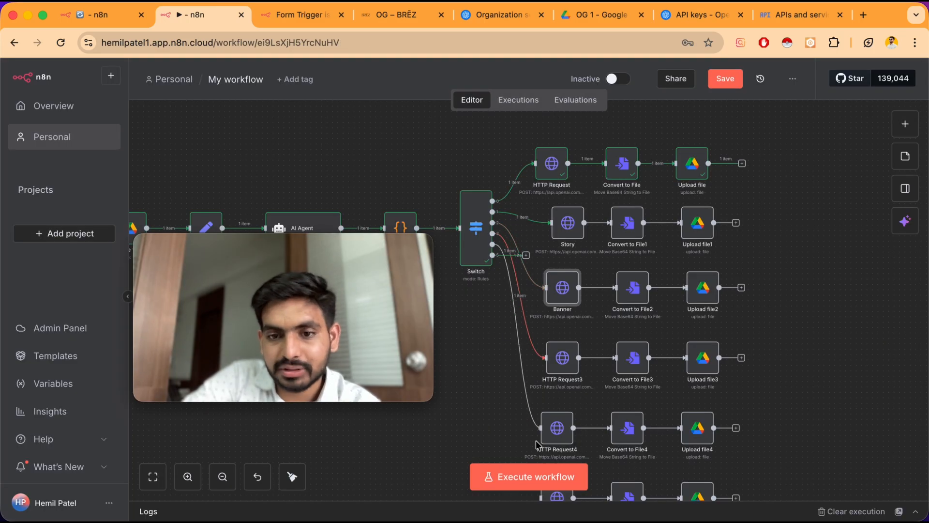
left_click(553, 394)
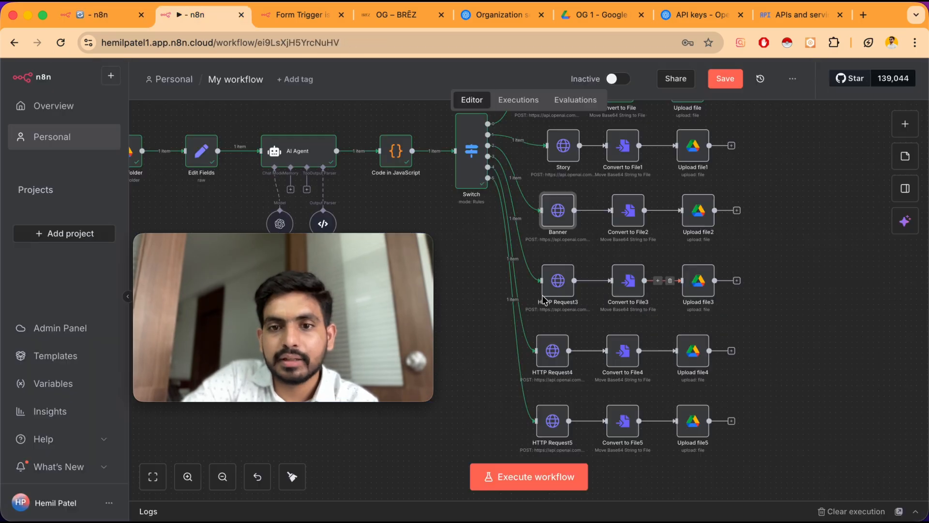
Rename the HTTP Request3 node to Ad creative
right_click(544, 300)
left_click(597, 344)
type("Ad creative")
key("Return")
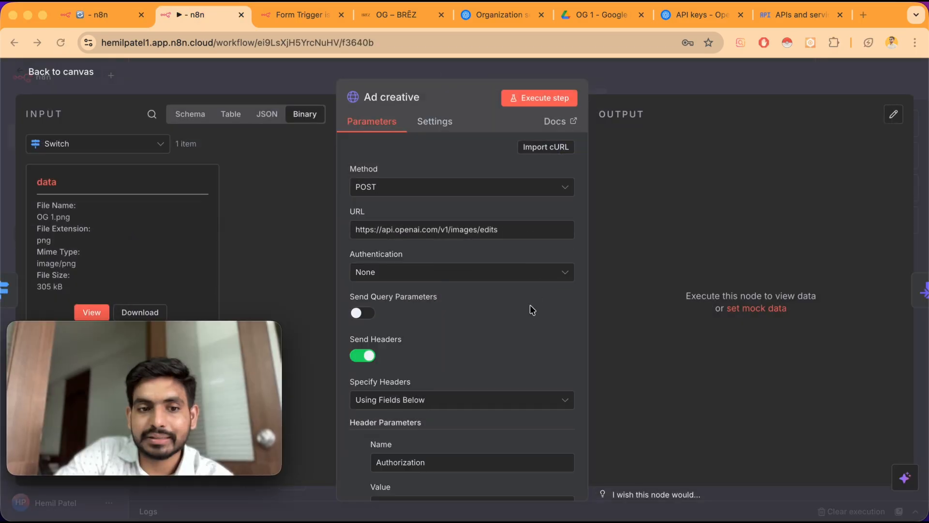
Open the Ad creative node's prompt expression, paste the ad creative prompt and expand the AI Agent fields
scroll(530, 304, "down", 5)
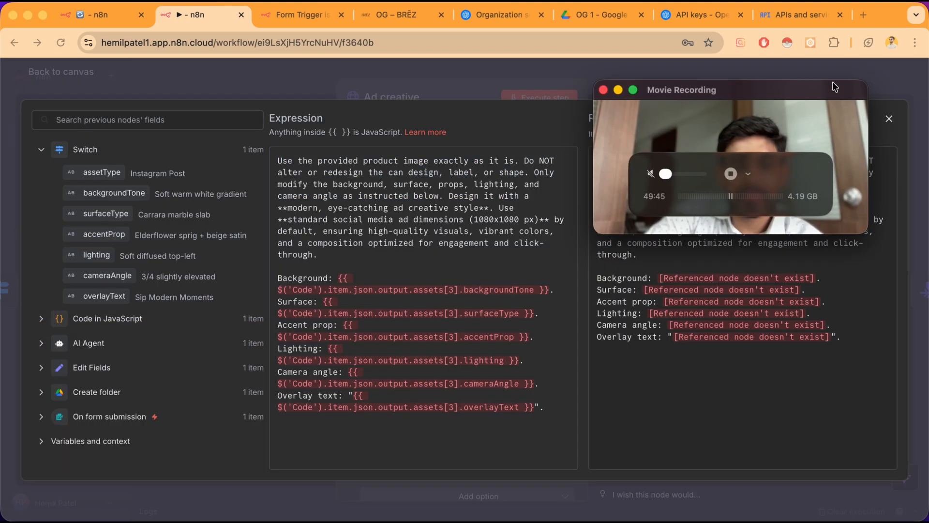
left_click(77, 342)
scroll(89, 318, "down", 5)
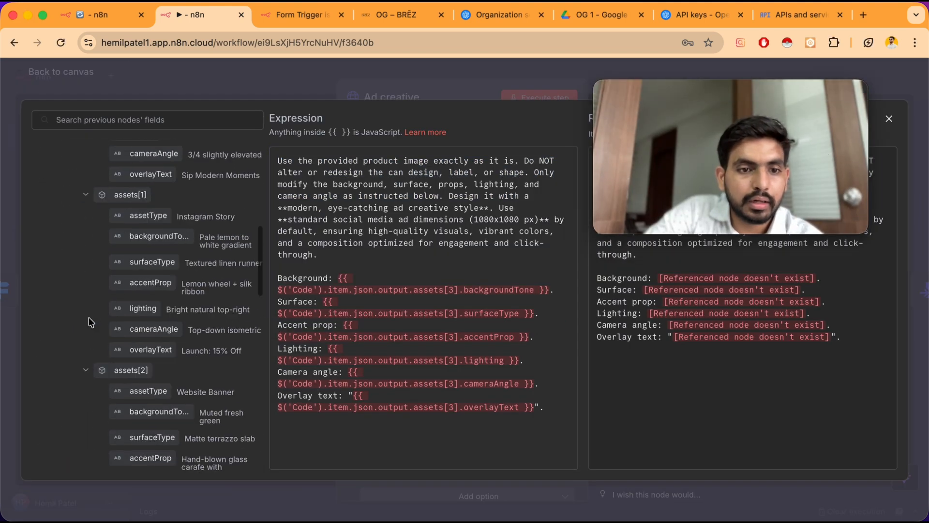
scroll(88, 317, "down", 5)
Insert the AI Agent's assets[3] backgroundTone, surfaceType, accentProp, lighting, cameraAngle and overlayText fields into the ad creative prompt lines
left_click_drag(206, 323, 339, 279)
left_click_drag(316, 317, 109, 370)
left_click_drag(339, 277, 525, 292)
key("BackSpace")
left_click_drag(156, 342, 339, 279)
left_click_drag(152, 368, 342, 314)
left_click_drag(160, 394, 345, 349)
left_click_drag(146, 420, 329, 384)
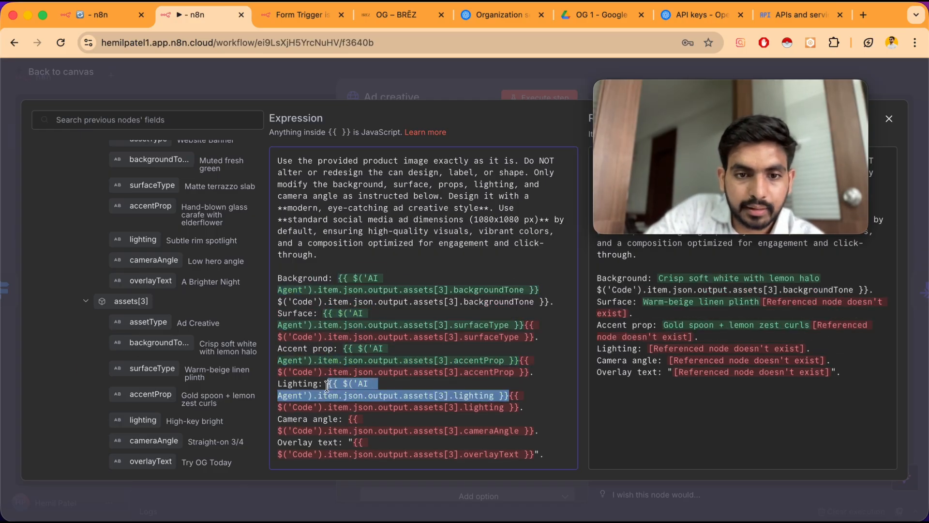
left_click_drag(155, 441, 349, 419)
left_click_drag(348, 419, 349, 419)
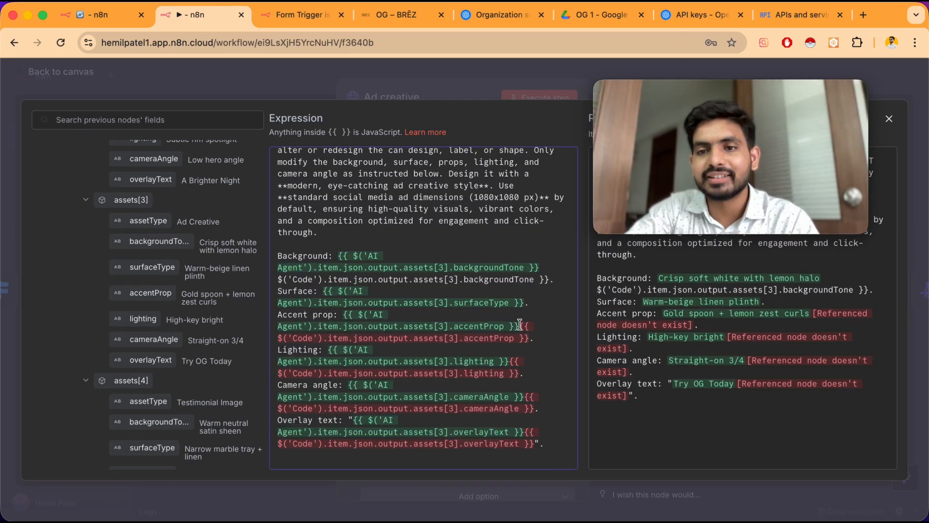
Delete the leftover Code node references from the Ad creative prompt
left_click_drag(519, 326, 525, 414)
key("BackSpace")
key("BackSpace")
key("BackSpace")
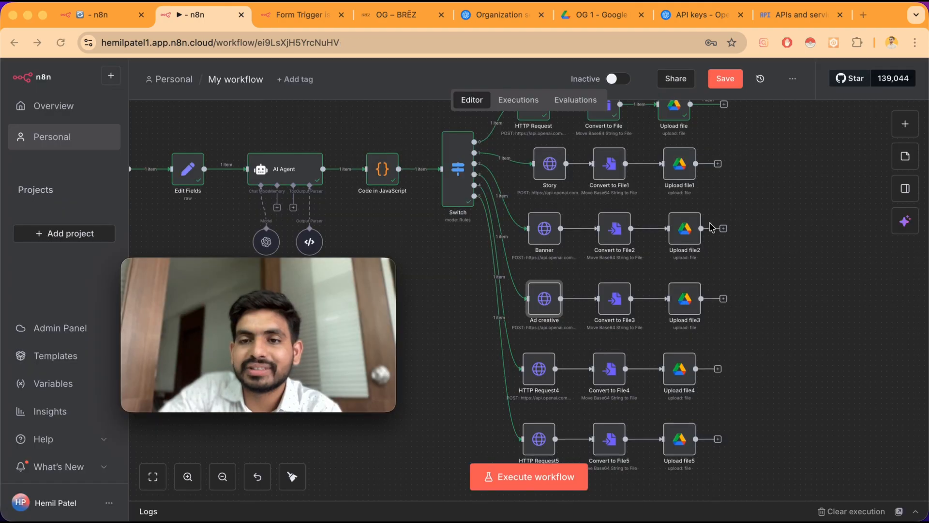
Open the Upload file1 node to check its file name settings
scroll(711, 218, "up", 1)
left_click(679, 188)
double_click(680, 188)
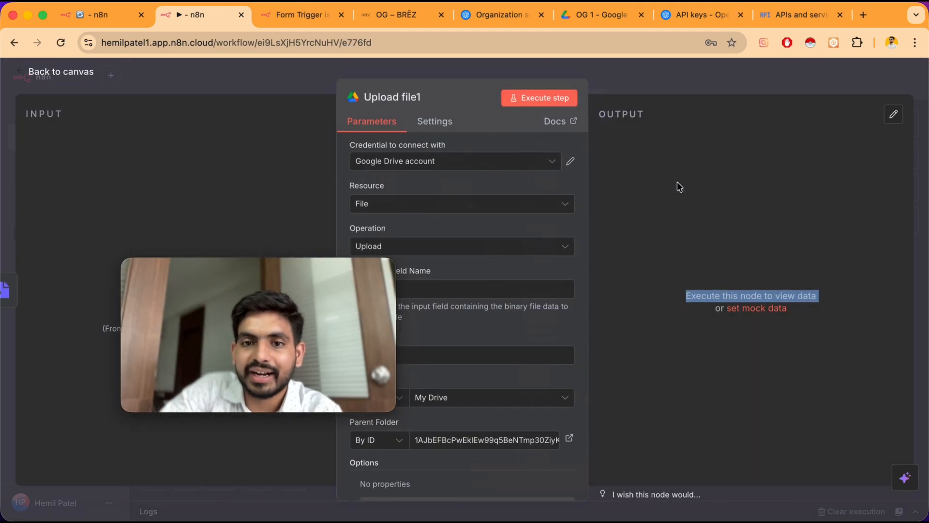
left_click_drag(385, 270, 290, 273)
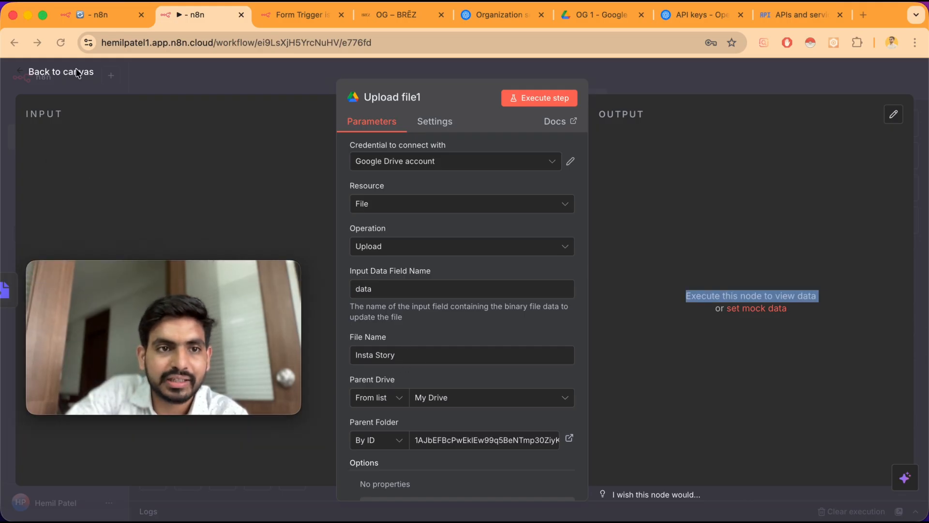
left_click(61, 71)
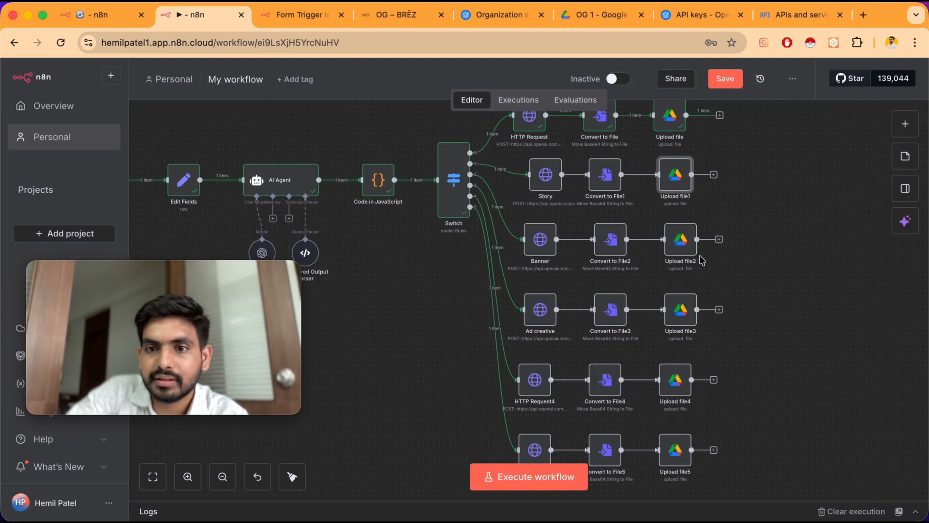
Set the Upload file2 node's File Name to banner
double_click(680, 239)
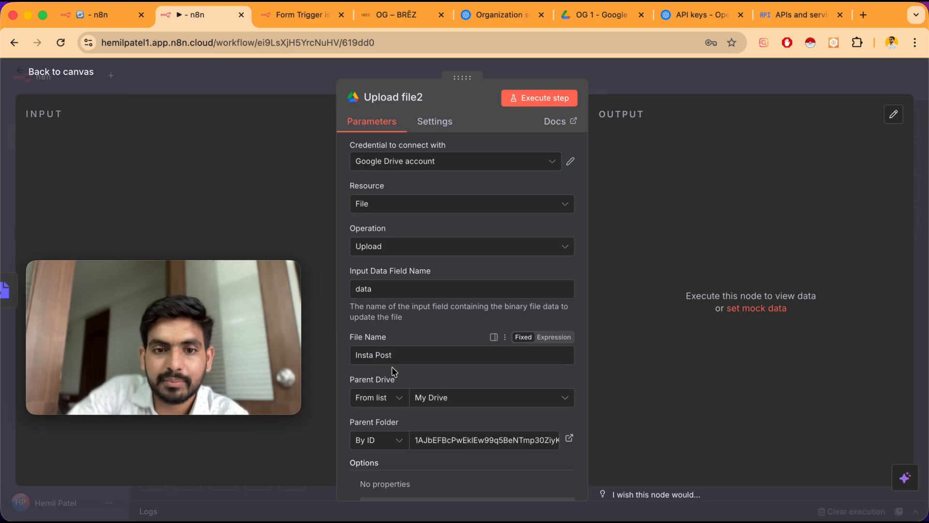
triple_click(413, 356)
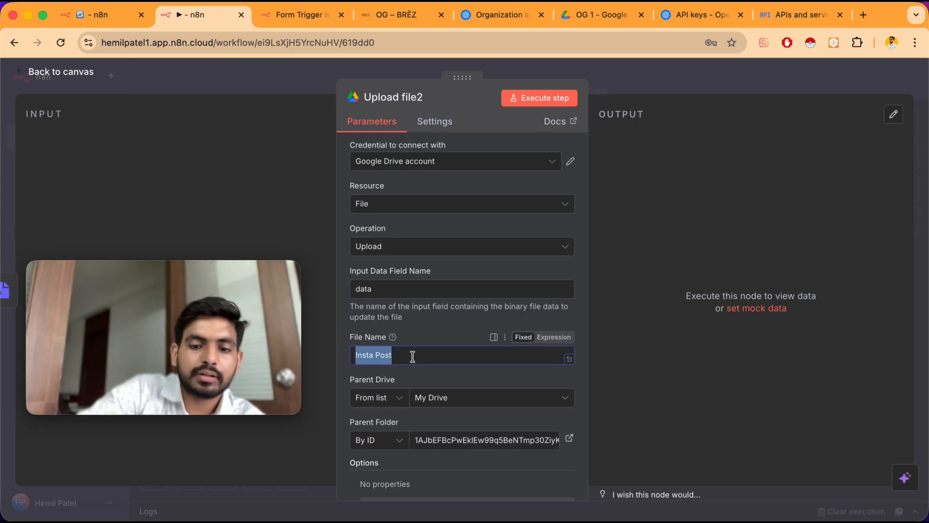
type("banner")
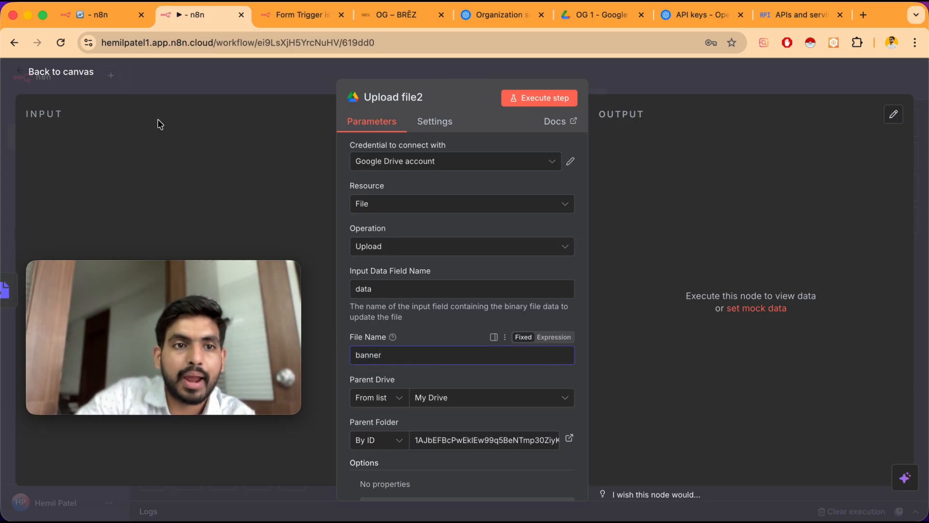
left_click(73, 74)
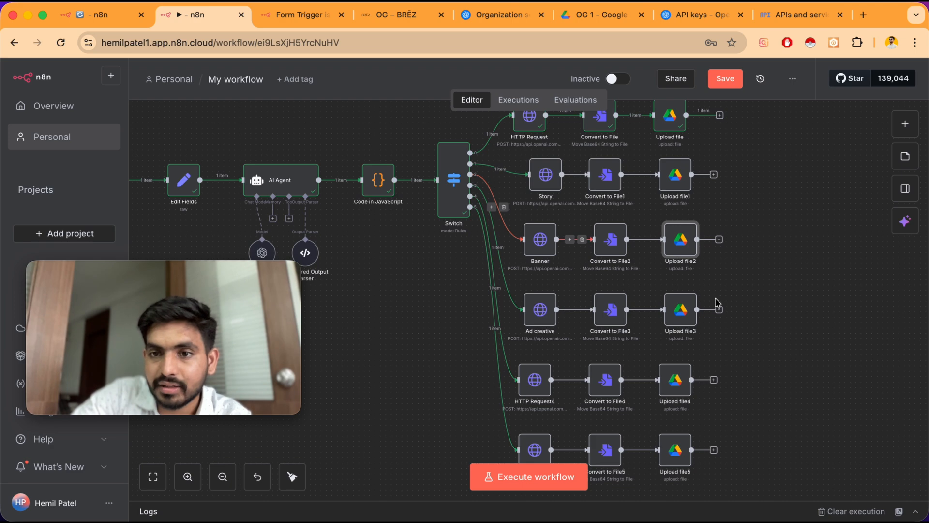
Set the Upload file3 node's File Name to ad creative
double_click(677, 315)
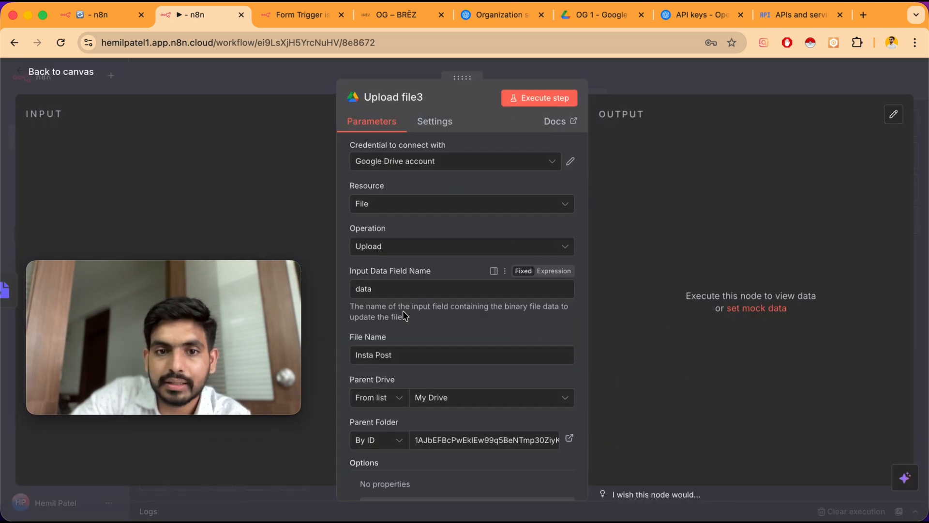
triple_click(402, 357)
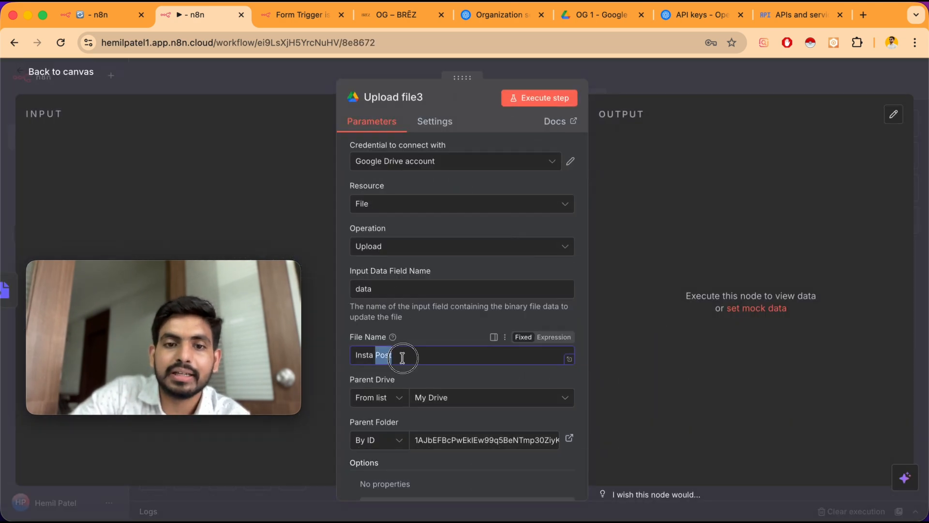
type("ad creative")
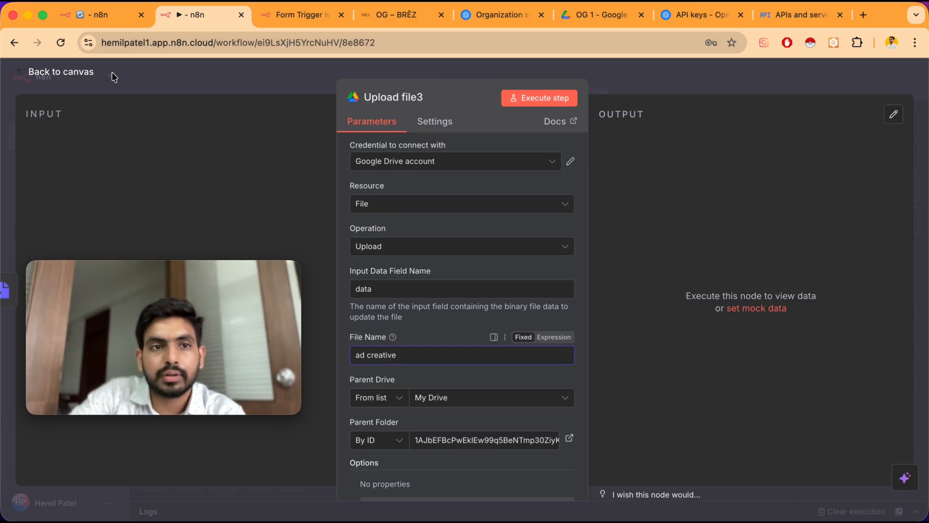
left_click(83, 73)
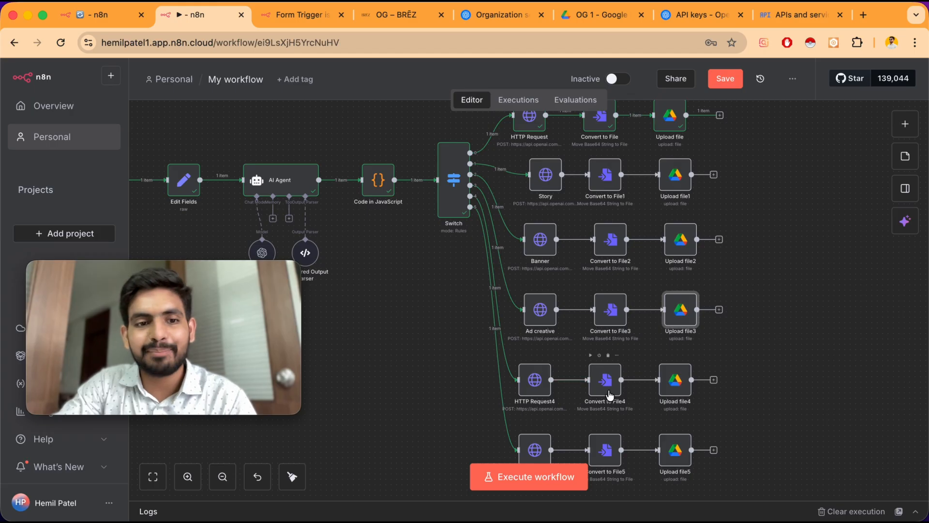
scroll(605, 388, "down", 2)
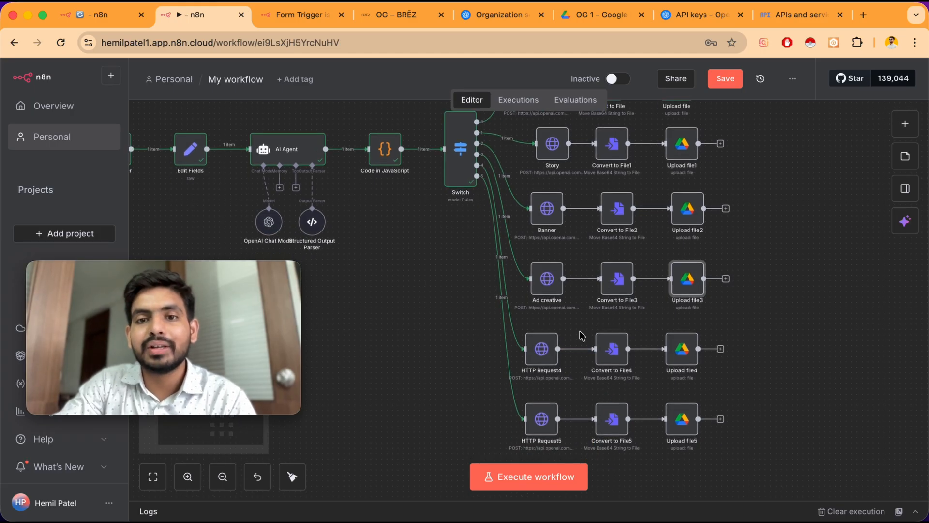
scroll(583, 336, "up", 1)
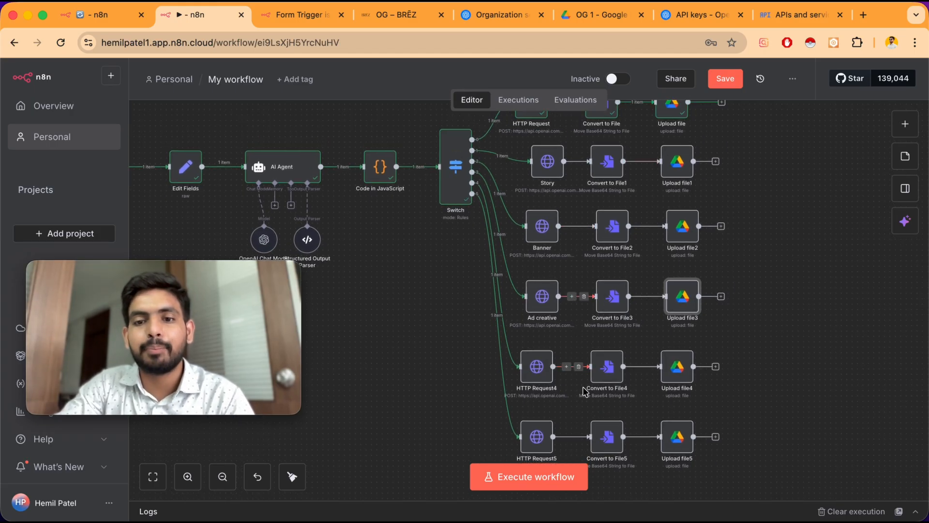
scroll(525, 366, "down", 1)
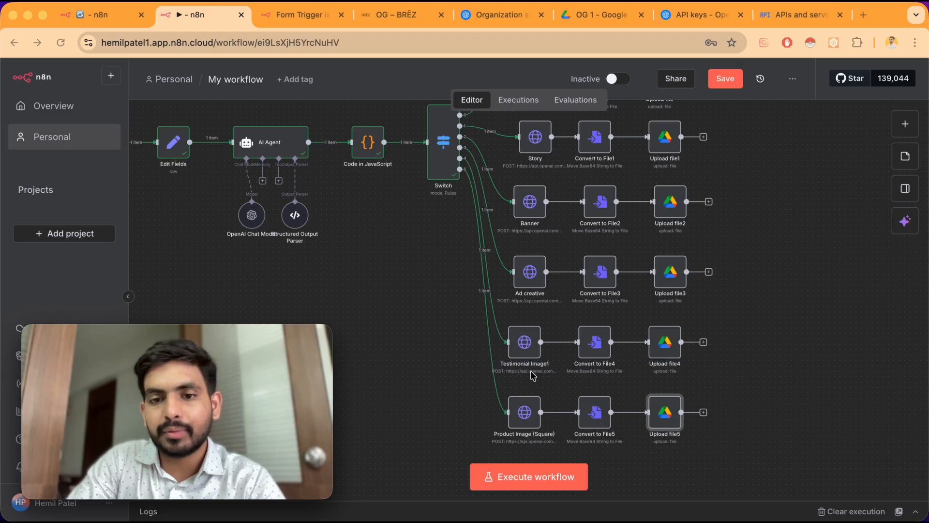
Open the Upload file4 and Upload file5 nodes to check their file name settings
right_click(528, 421)
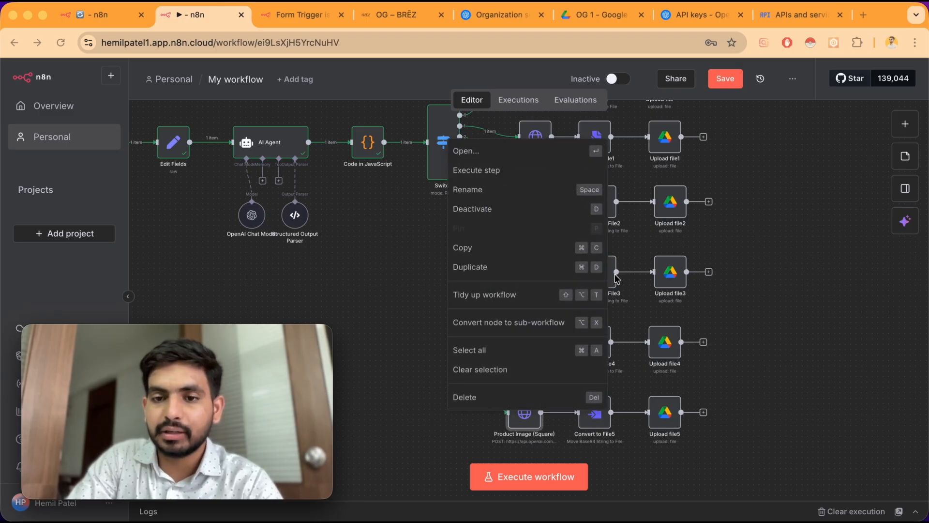
left_click(665, 349)
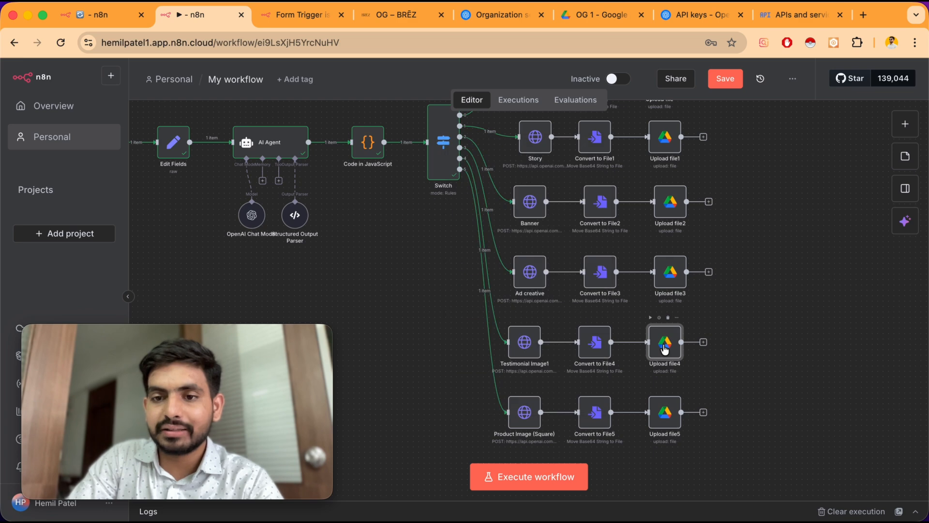
double_click(664, 348)
scroll(450, 309, "down", 2)
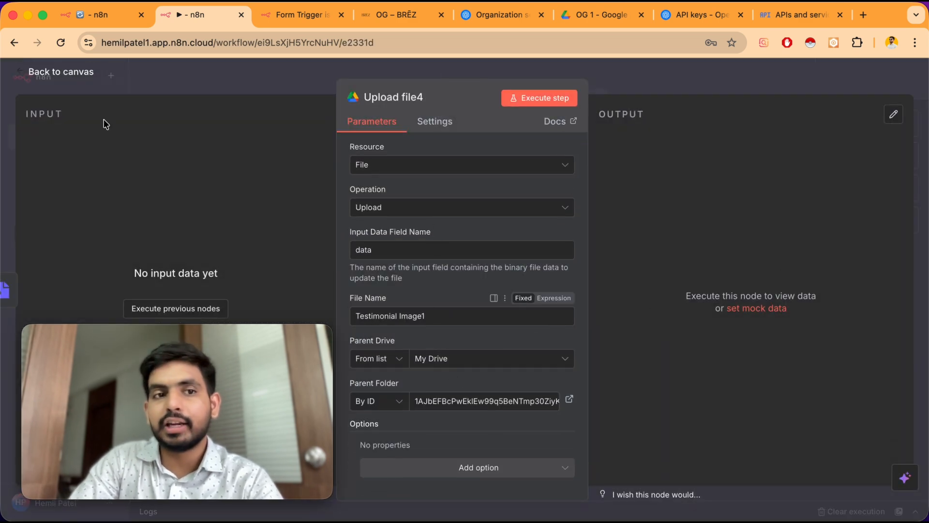
left_click(70, 77)
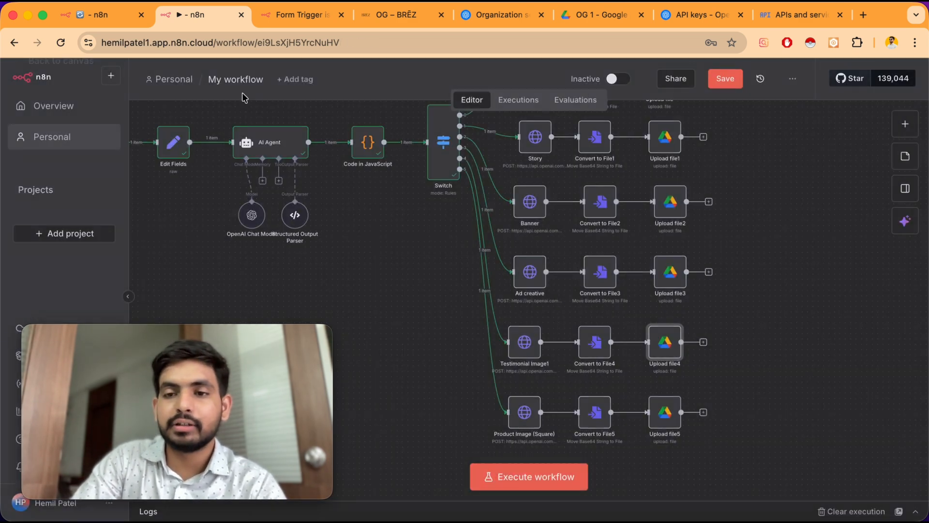
double_click(664, 425)
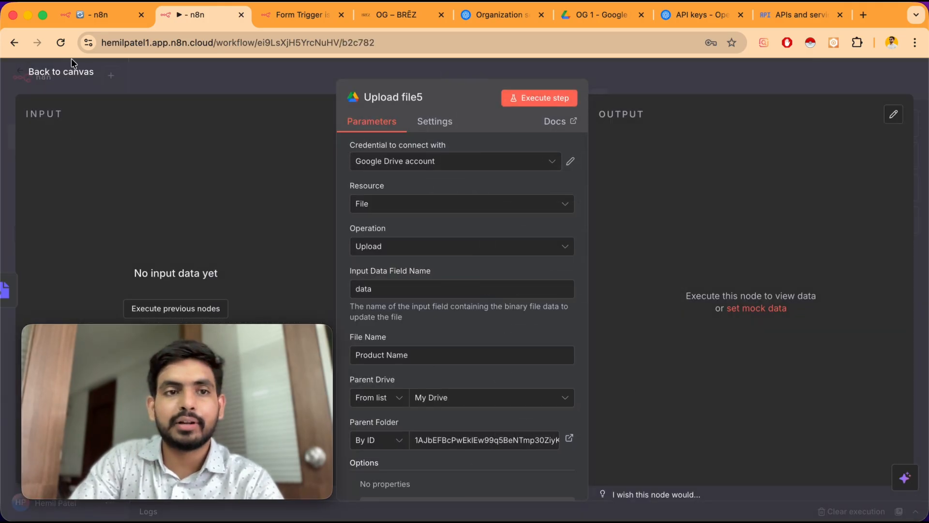
left_click(73, 74)
scroll(772, 221, "up", 2)
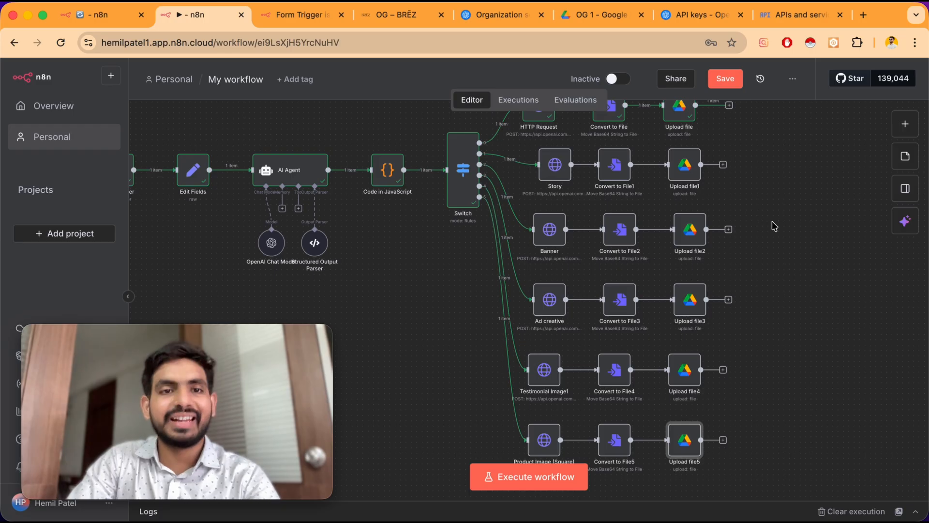
Rename the workflow to AI asset generator and save it
left_click(247, 80)
type("AI")
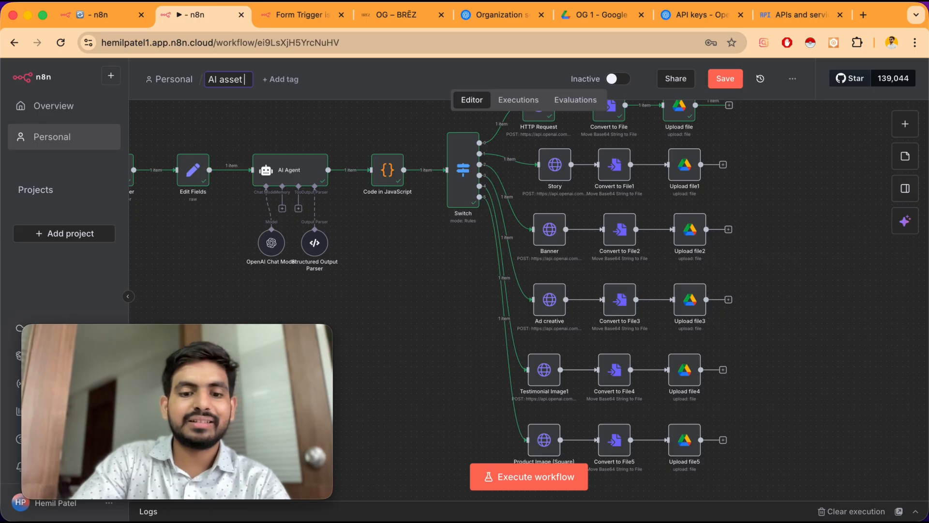
type("asset f")
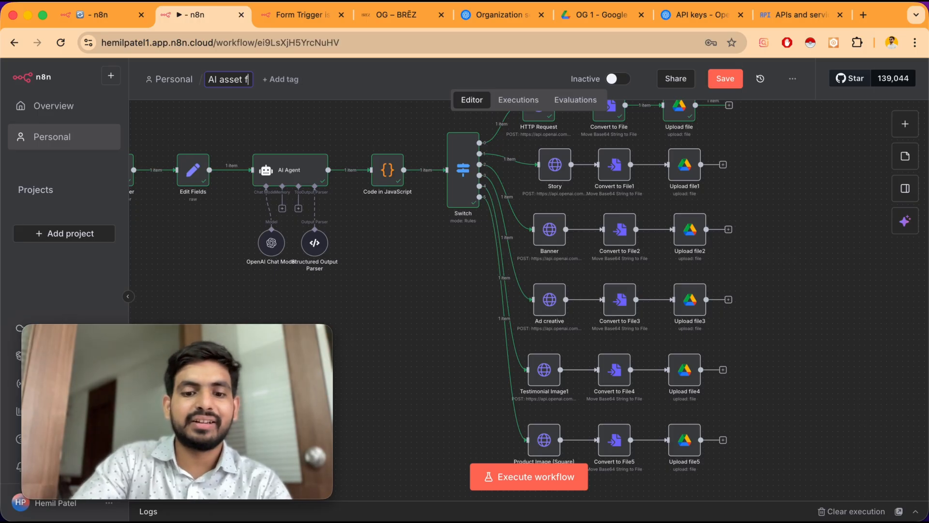
key("BackSpace")
type("generator")
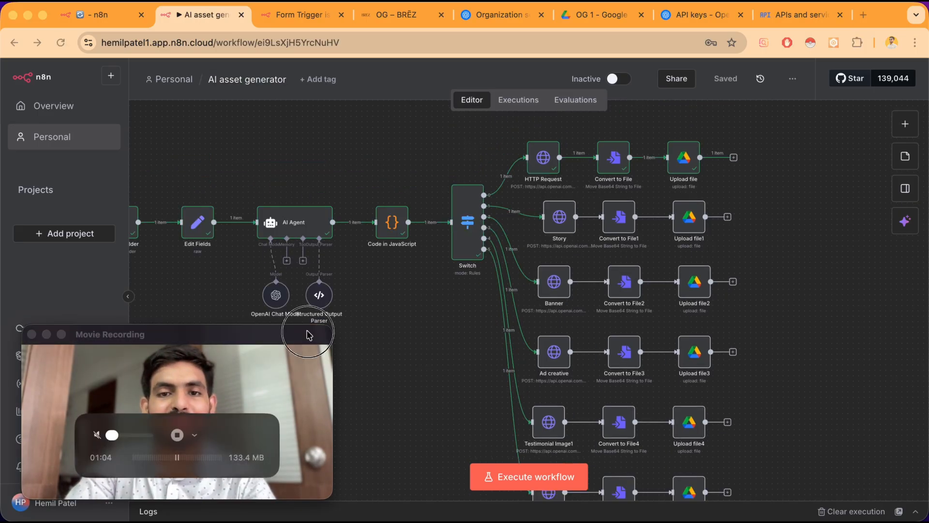
left_click_drag(308, 333, 349, 168)
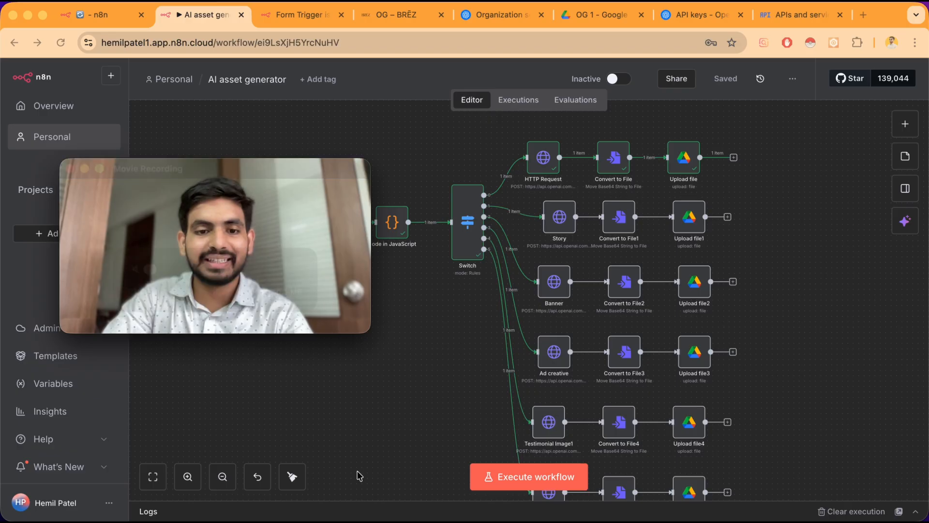
left_click(292, 477)
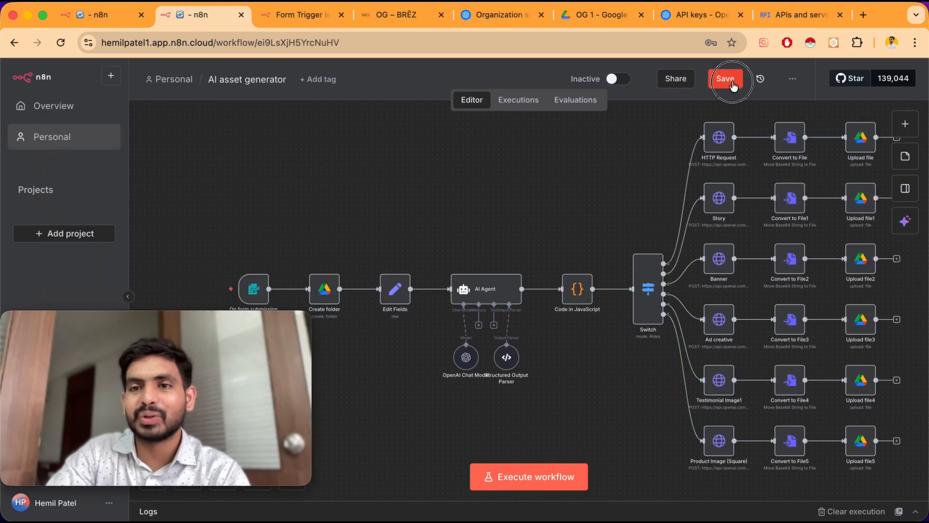
left_click(730, 82)
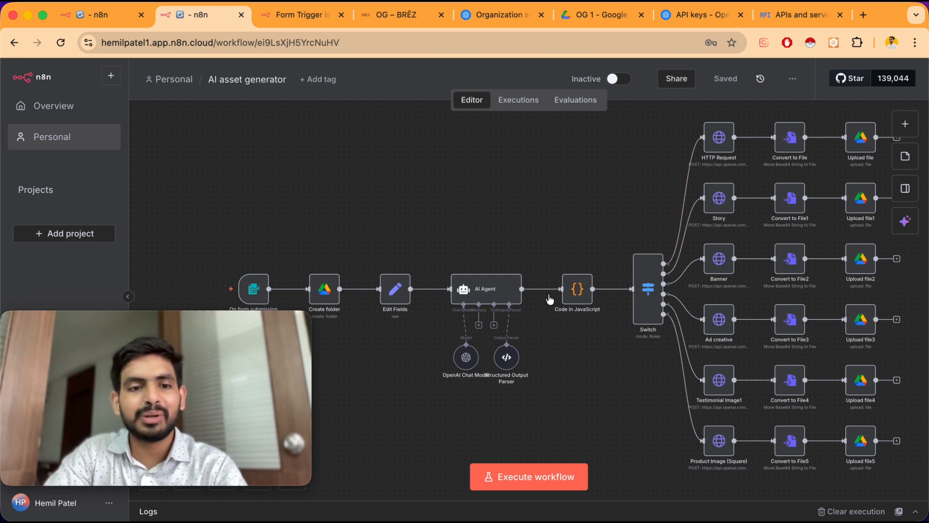
Open the On form submission node to view its production form URL
double_click(254, 290)
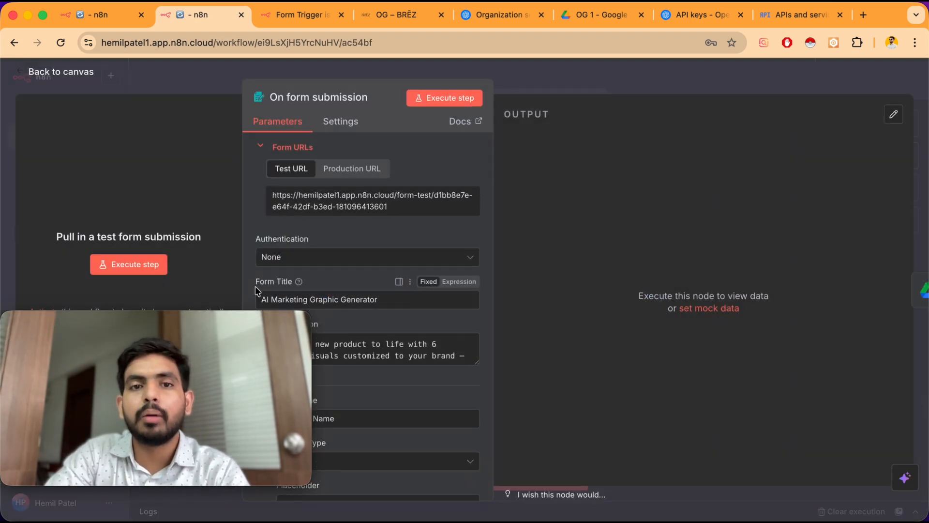
left_click(353, 169)
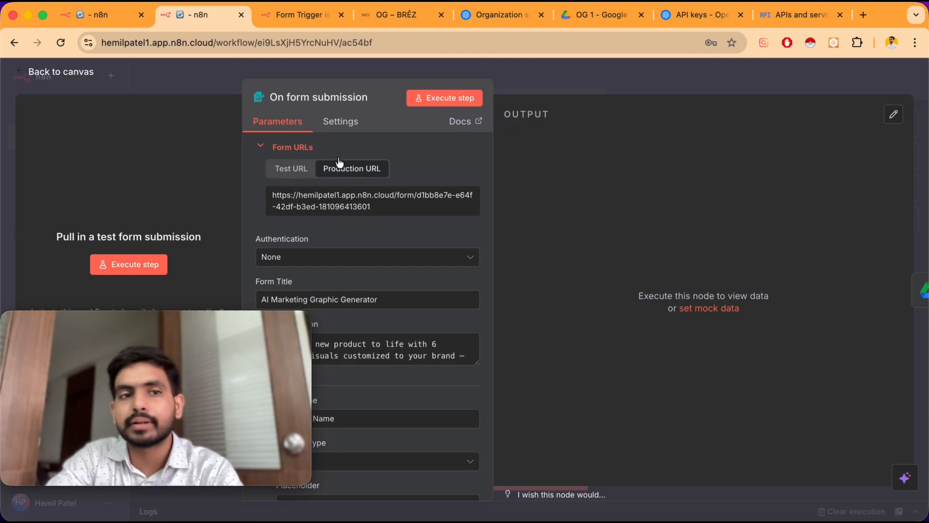
left_click(78, 71)
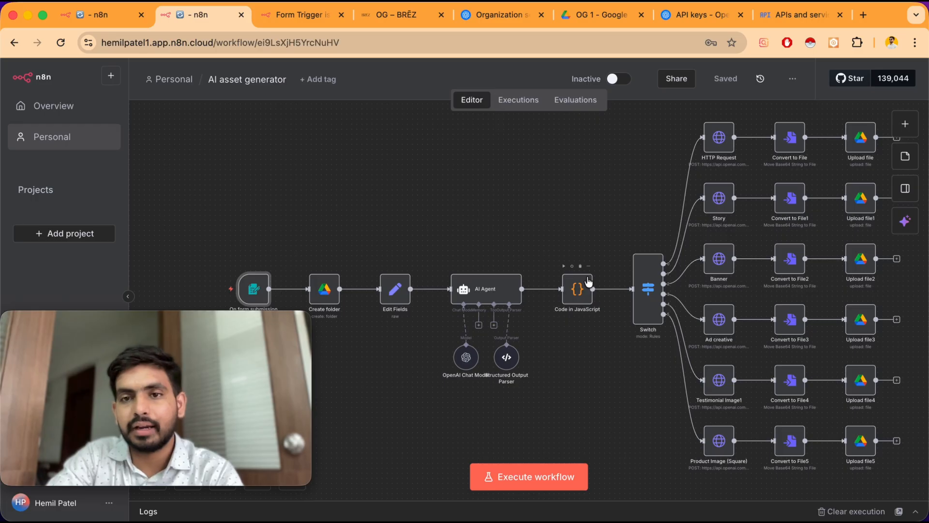
Execute the workflow and submit the test form for product OG with image OG 1.png and category Beverage
left_click(533, 476)
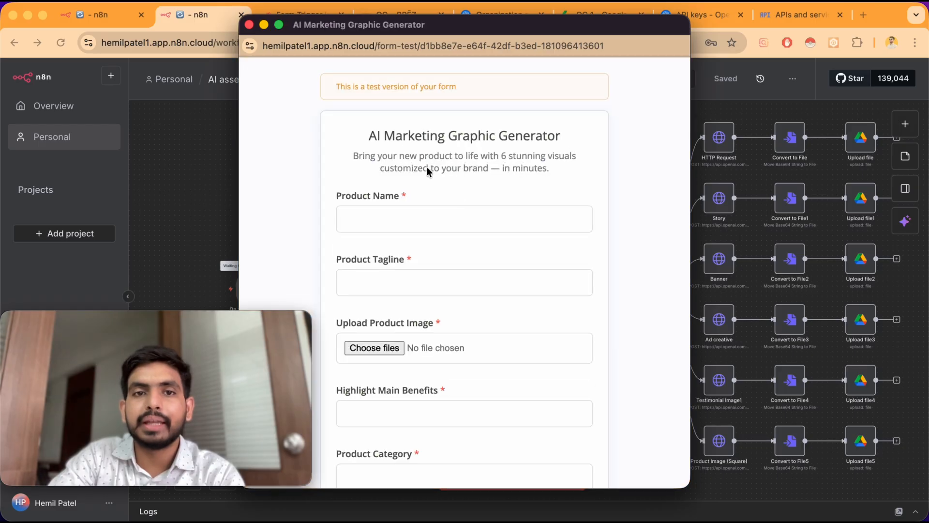
left_click(396, 208)
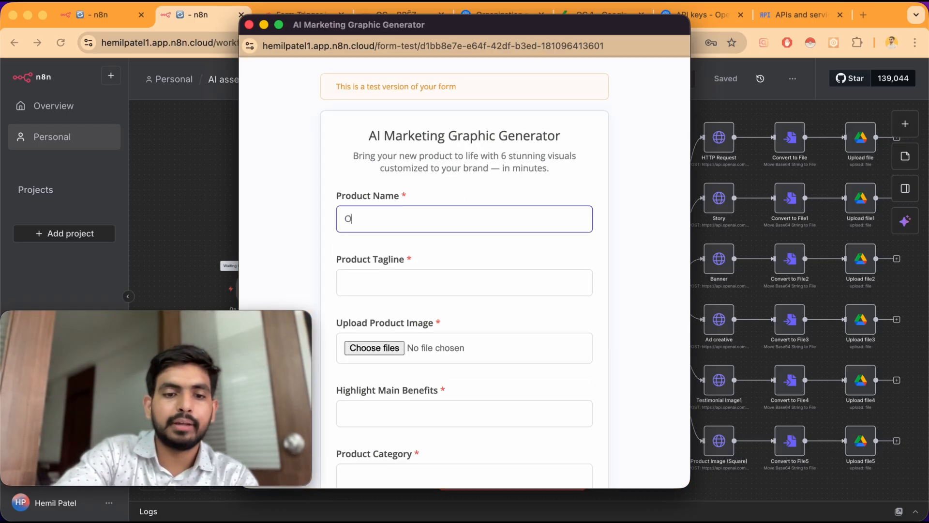
left_click(408, 278)
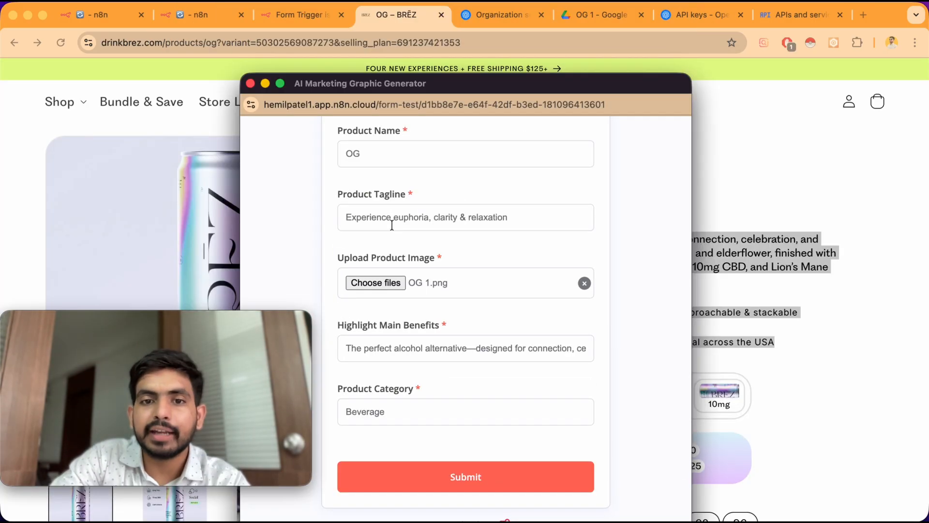
scroll(392, 225, "up", 5)
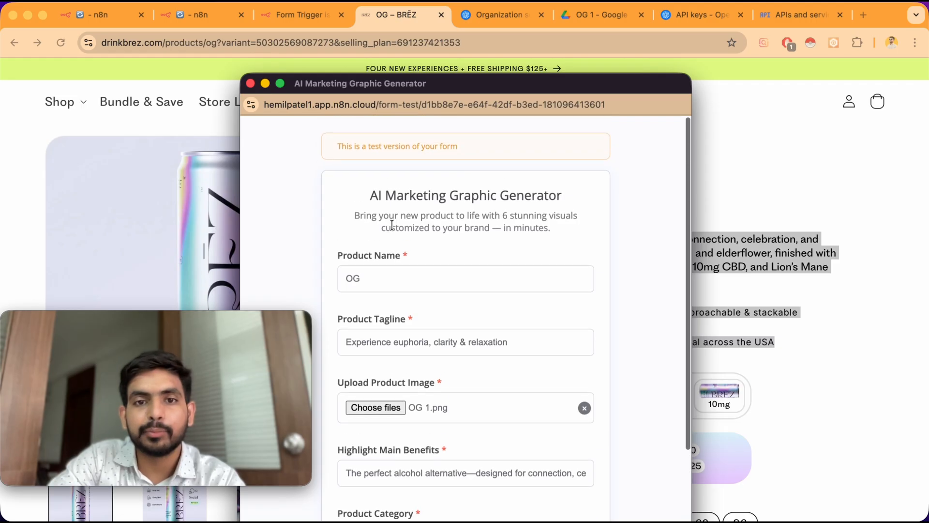
scroll(392, 225, "down", 3)
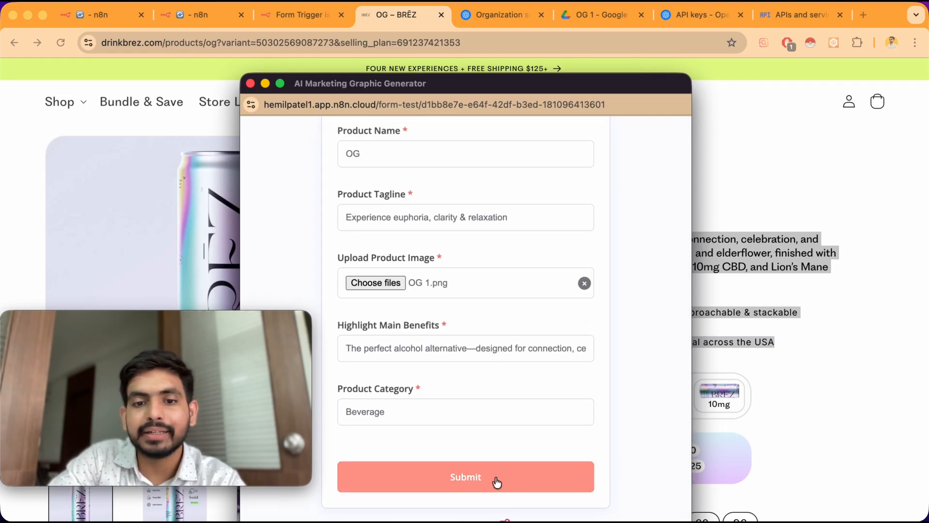
left_click(497, 482)
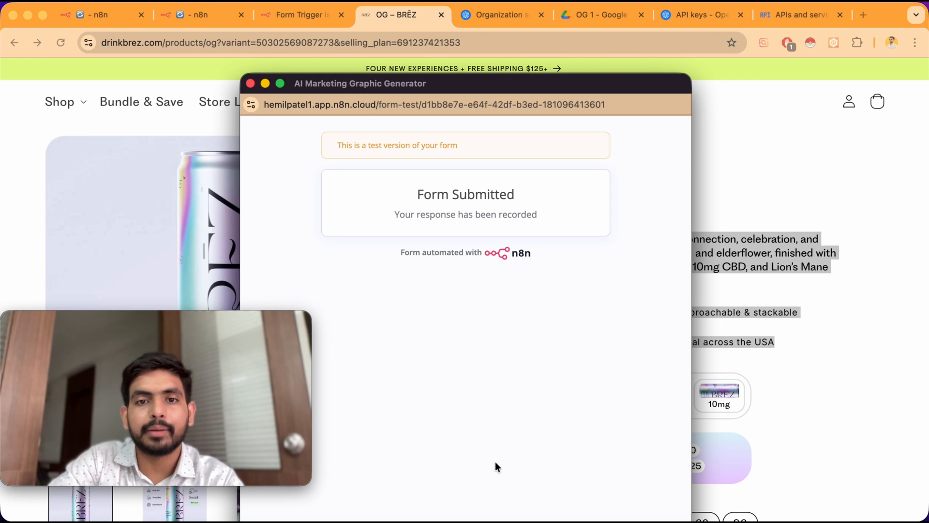
left_click(250, 84)
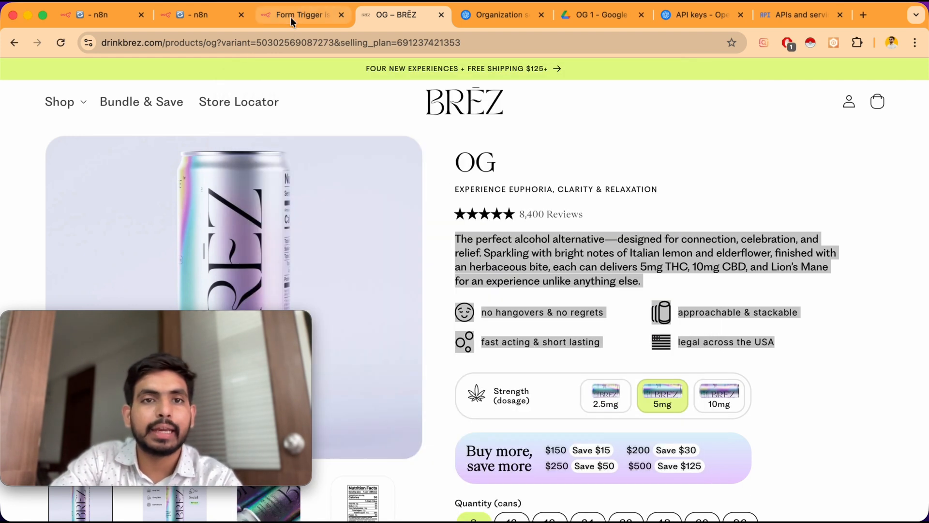
Watch the workflow's execution progress through the branches on the canvas
left_click(185, 17)
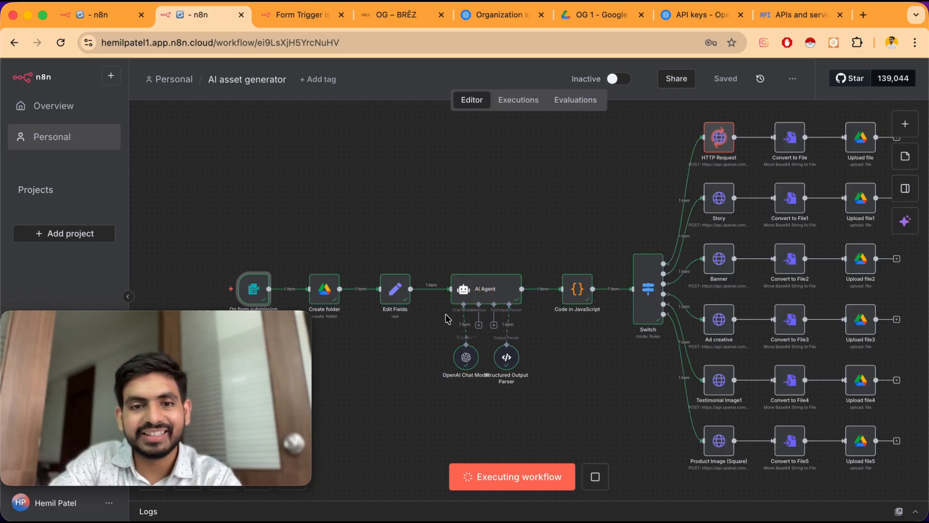
scroll(444, 296, "down", 1)
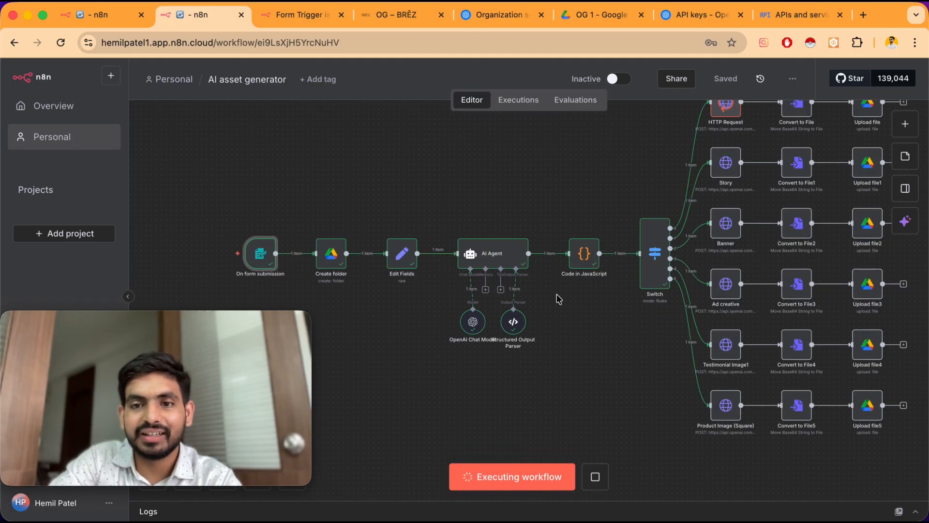
scroll(654, 202, "right", 1)
scroll(653, 202, "up", 1)
scroll(655, 202, "up", 1)
scroll(654, 202, "right", 1)
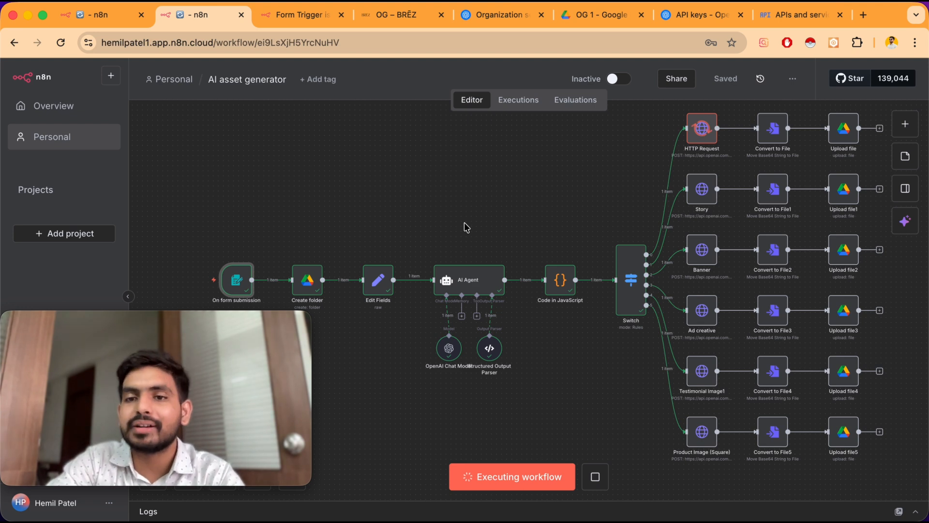
scroll(465, 223, "right", 1)
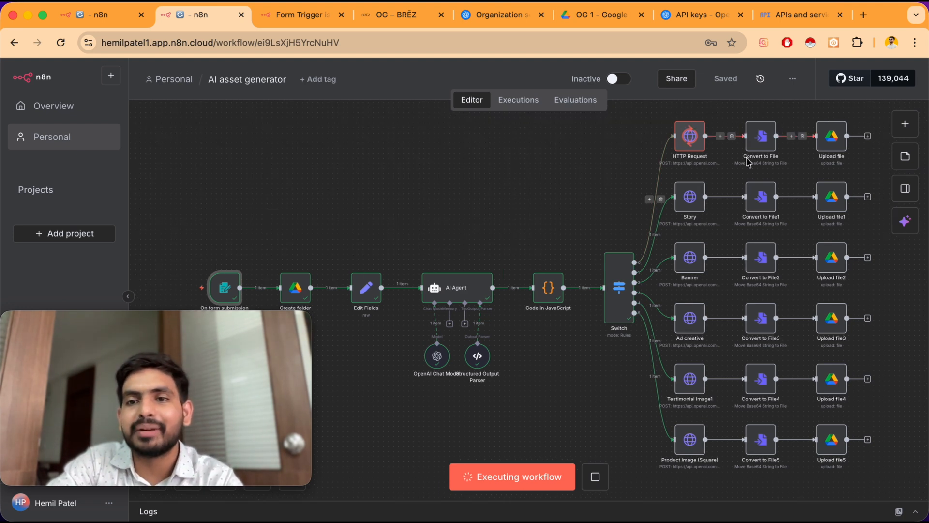
scroll(542, 186, "right", 3)
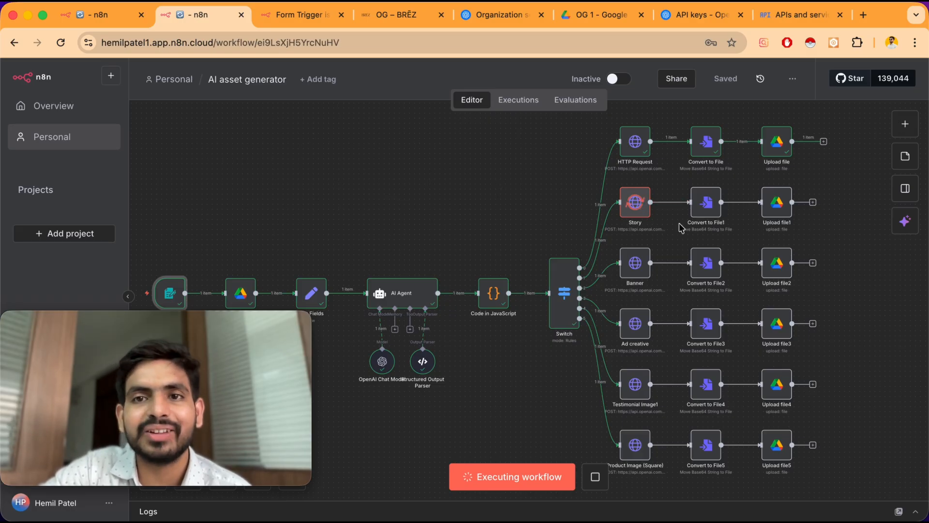
left_click(582, 19)
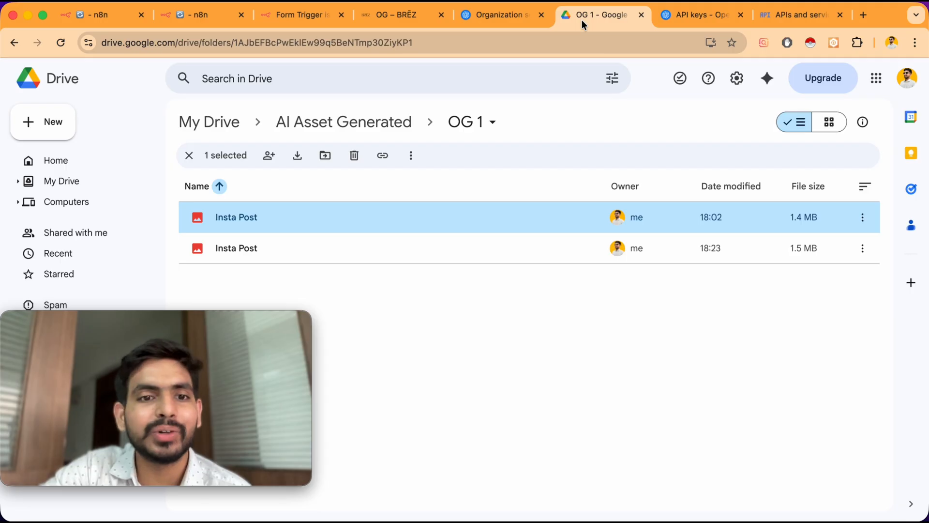
left_click(435, 285)
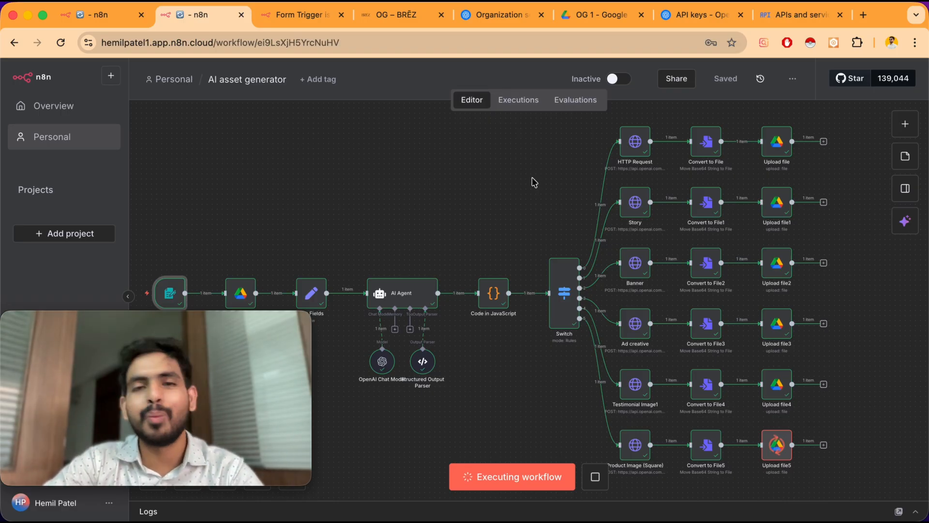
scroll(534, 183, "down", 1)
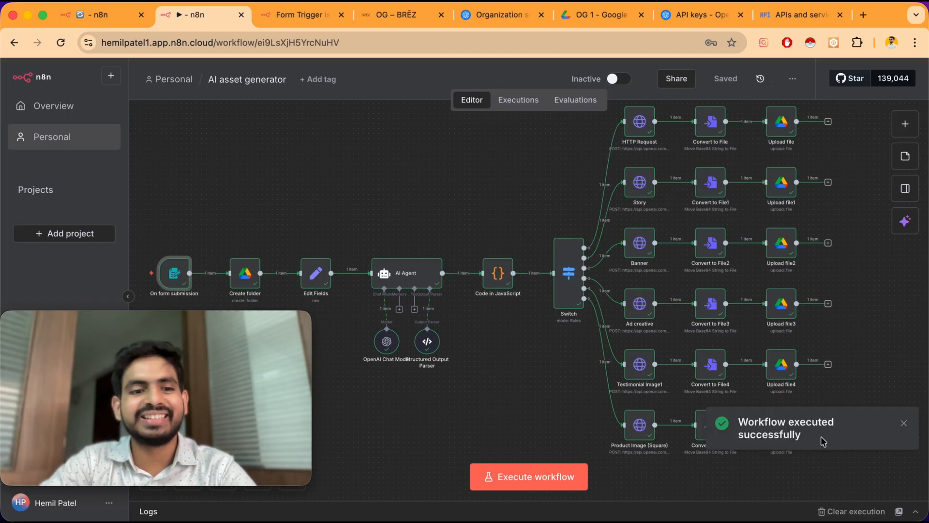
Preview the generated images in the OG 1 Google Drive folder one after another
left_click(593, 18)
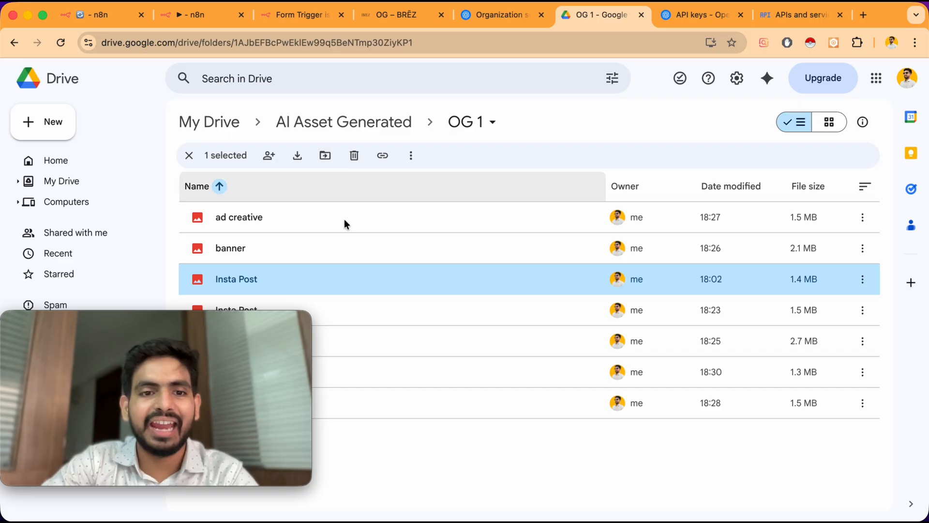
left_click_drag(274, 318, 274, 366)
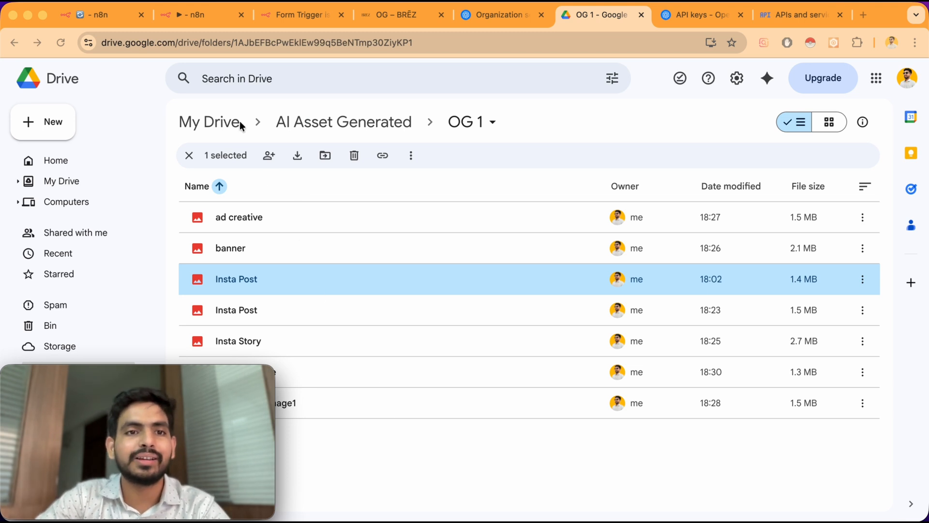
double_click(418, 225)
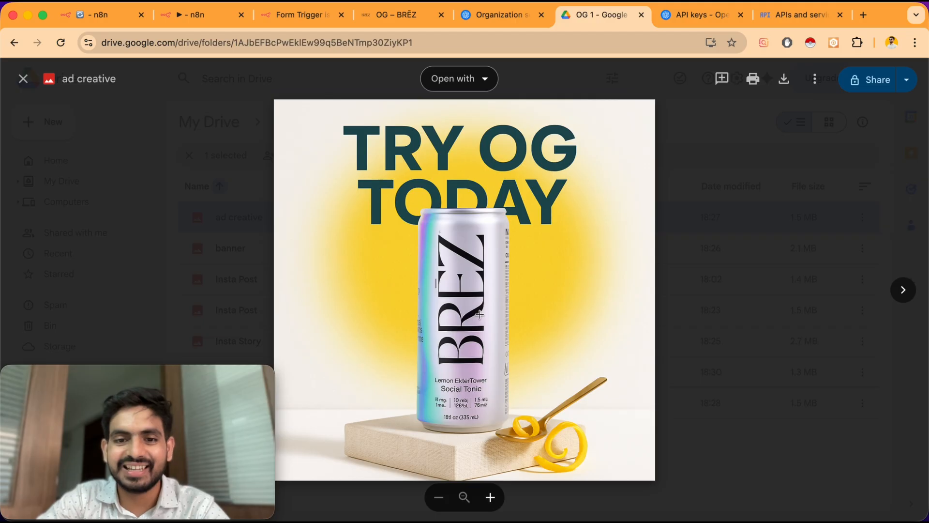
left_click(903, 288)
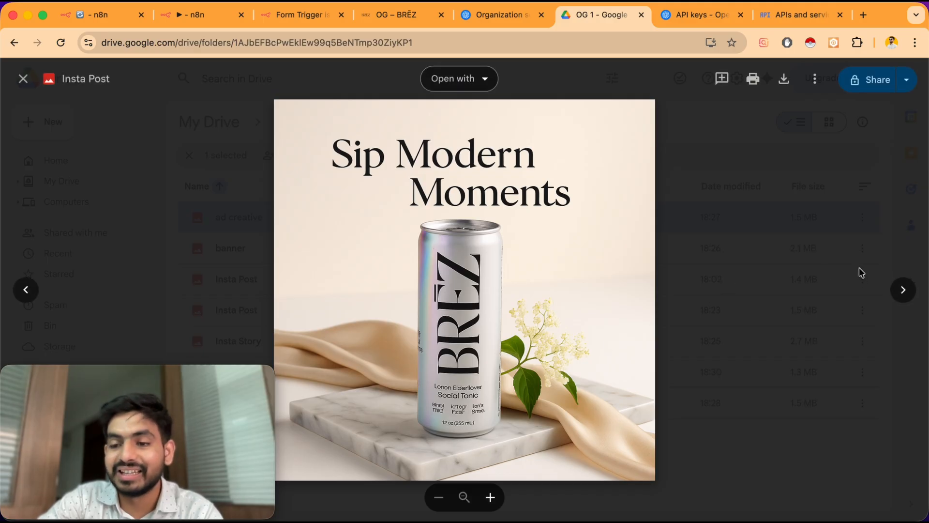
left_click(903, 291)
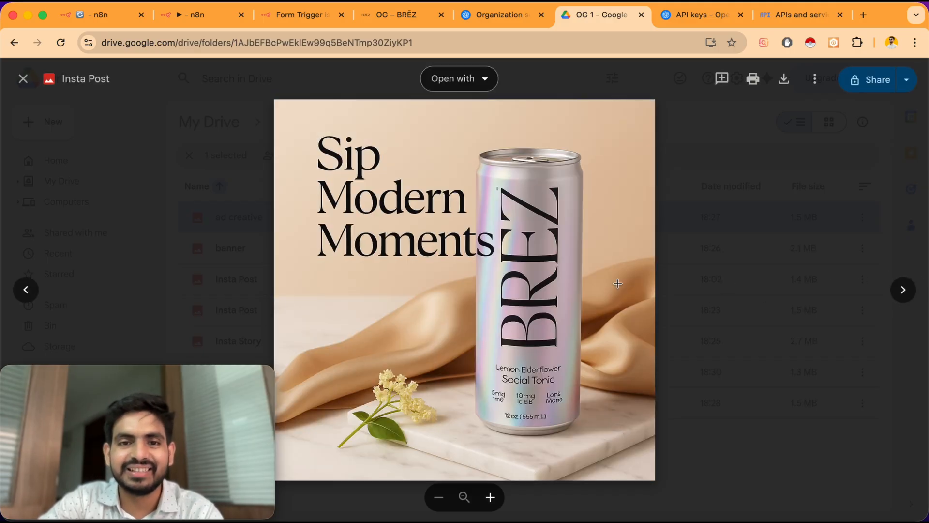
left_click(907, 294)
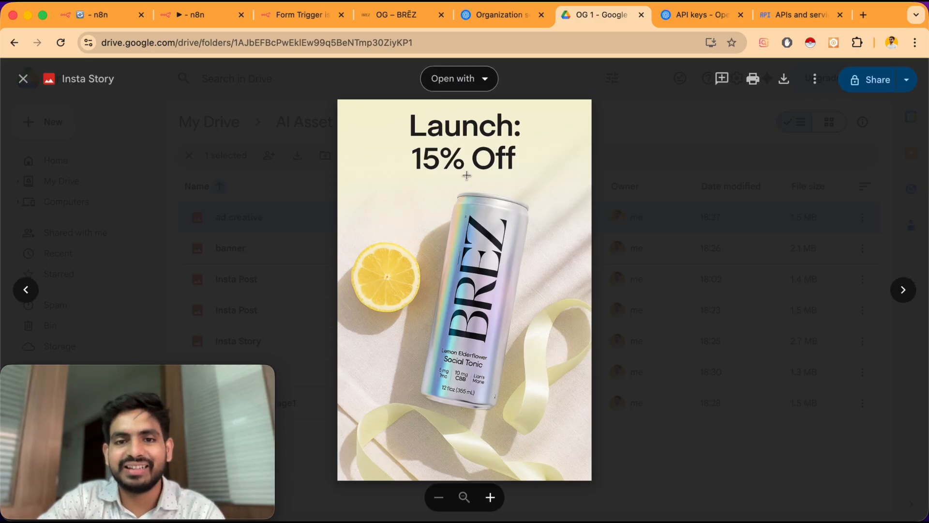
Zoom into the Insta Story preview, step through the next generated images, and close the preview
scroll(463, 281, "up", 5)
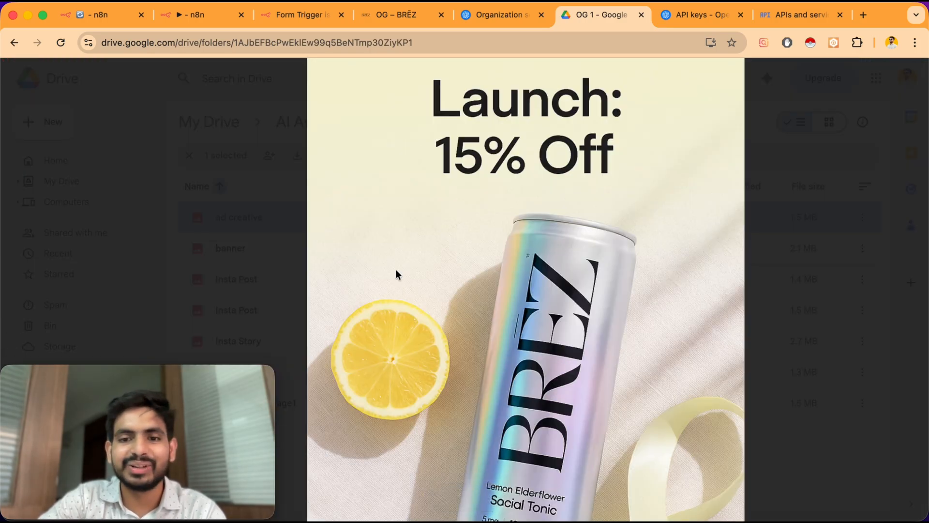
scroll(396, 270, "down", 3)
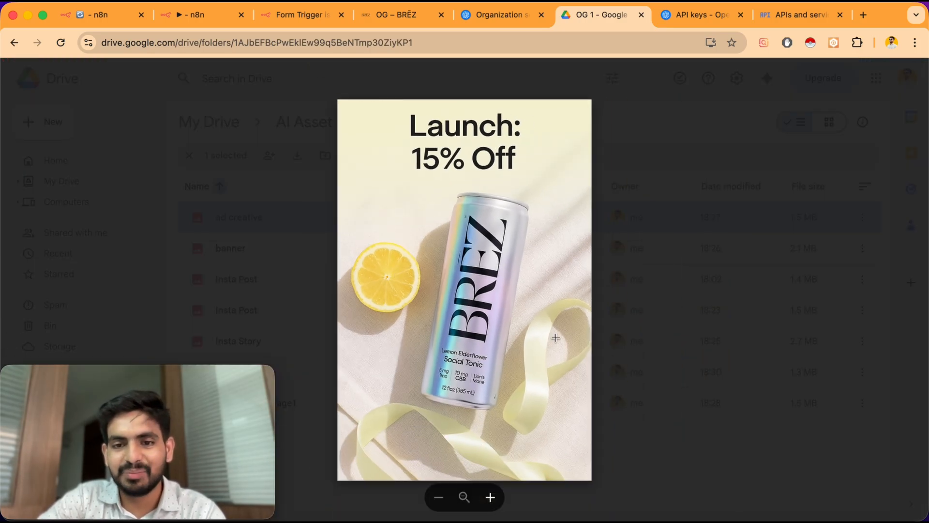
left_click(903, 291)
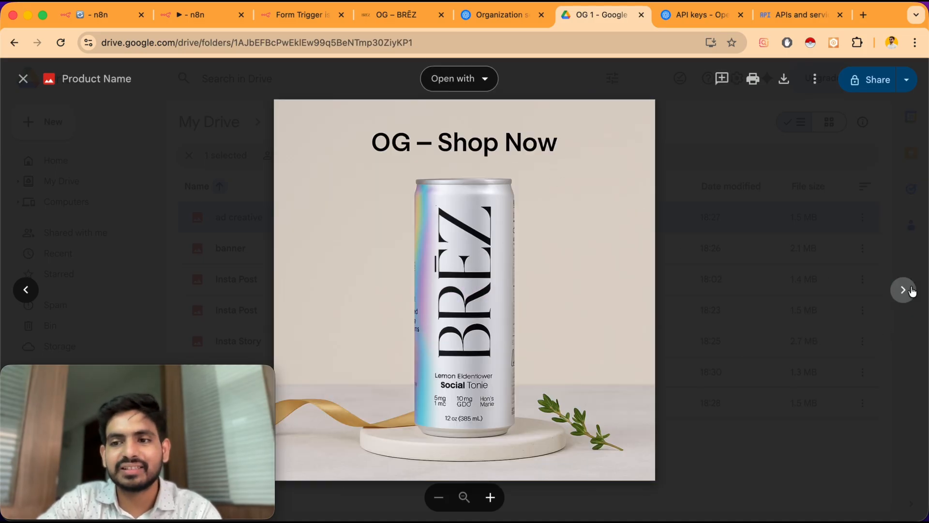
left_click(911, 291)
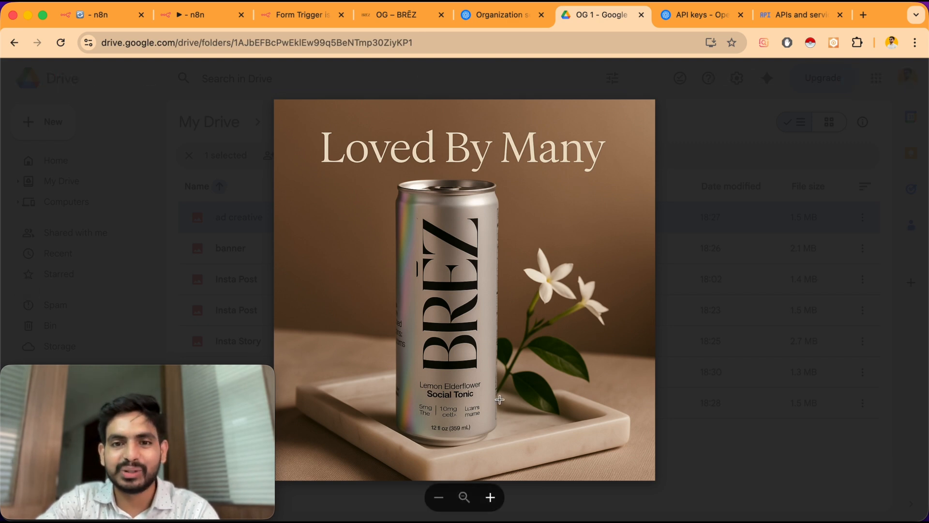
left_click(141, 81)
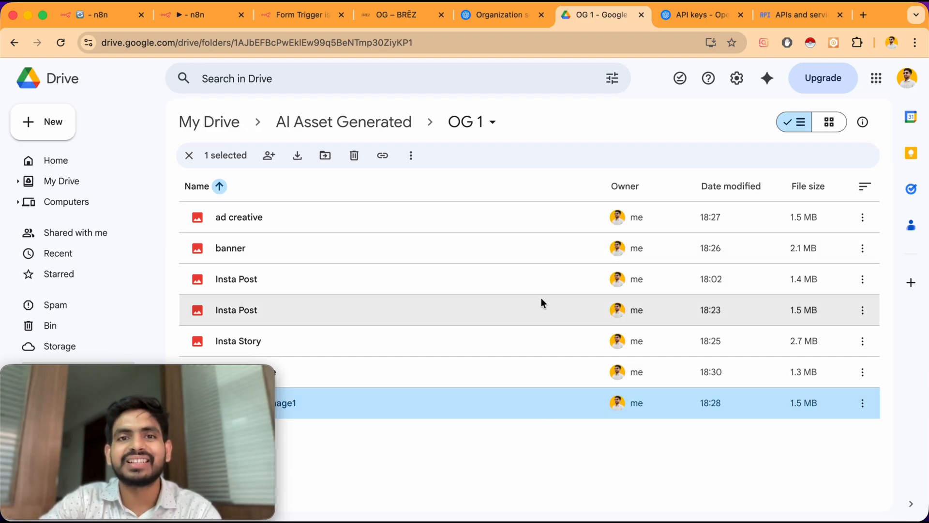
Switch back to the AI asset generator workflow canvas and look over its executed branches
left_click(187, 15)
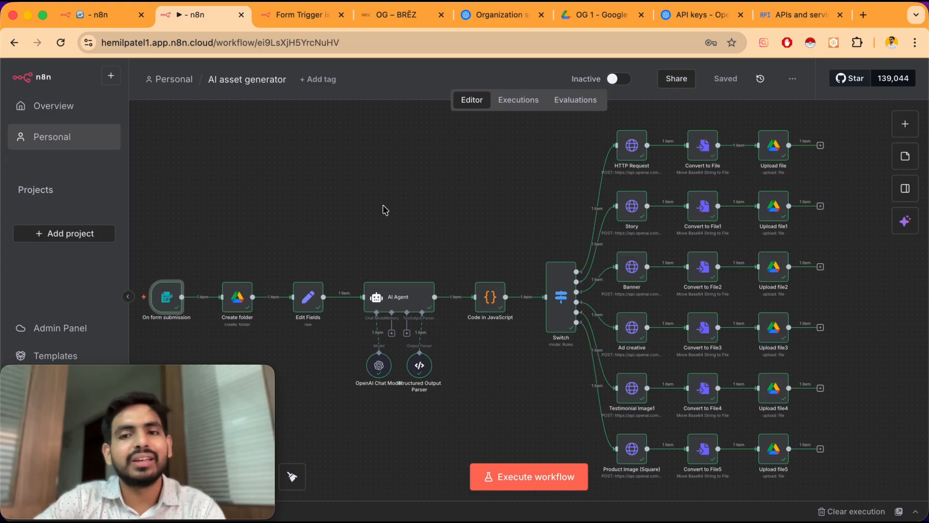
scroll(385, 209, "left", 2)
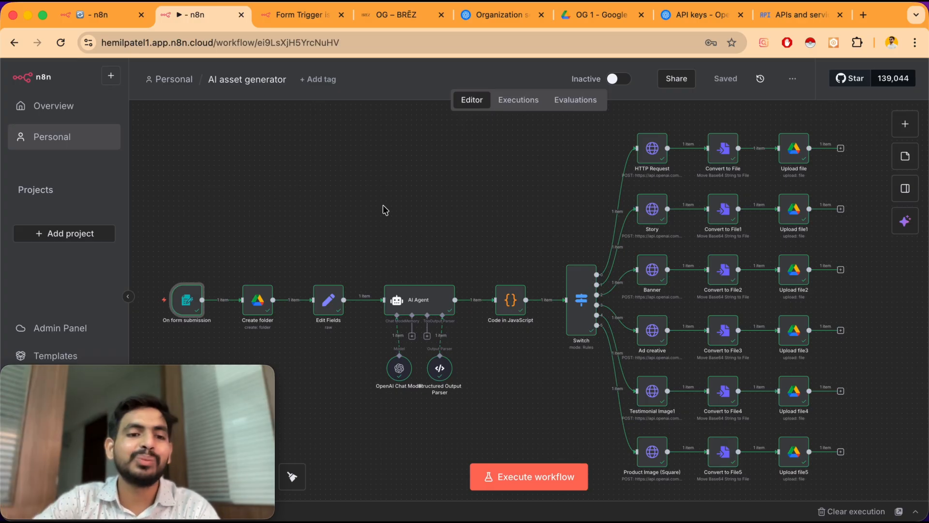
scroll(385, 209, "down", 1)
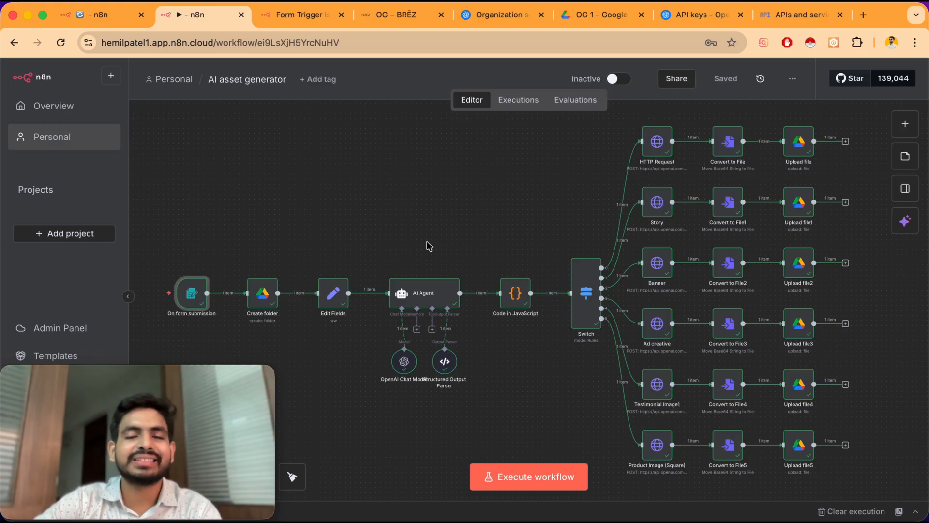
Open hjpmedia.com in a new browser tab
left_click(864, 15)
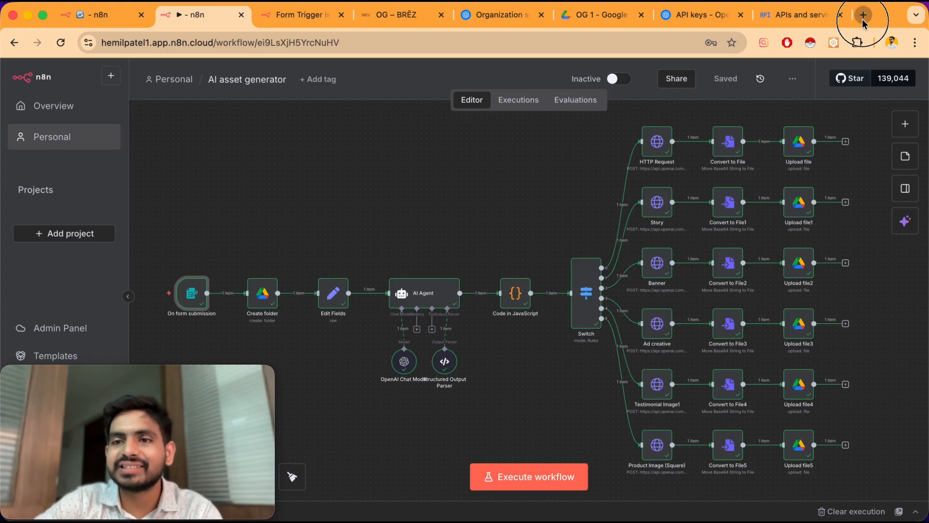
type("hjp")
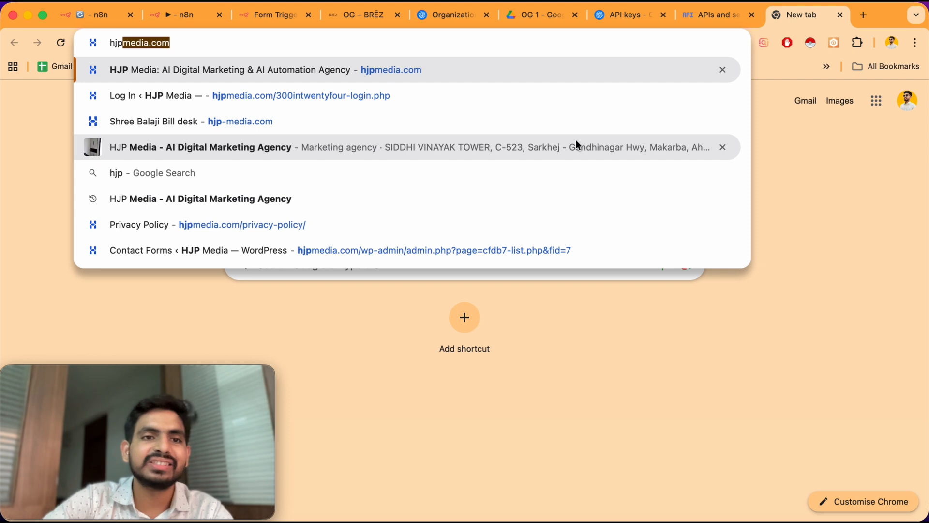
key("Return")
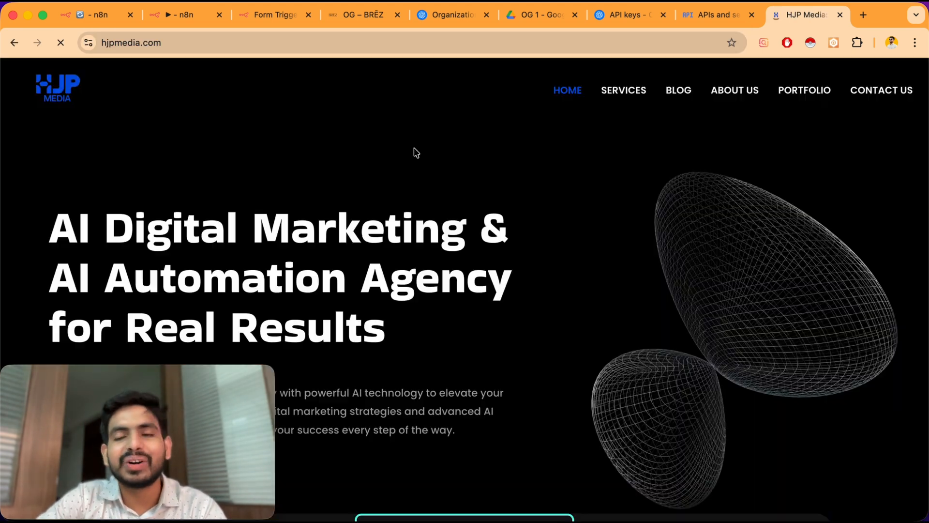
Open the website's Services page and scroll through the listed service offerings
left_click(627, 95)
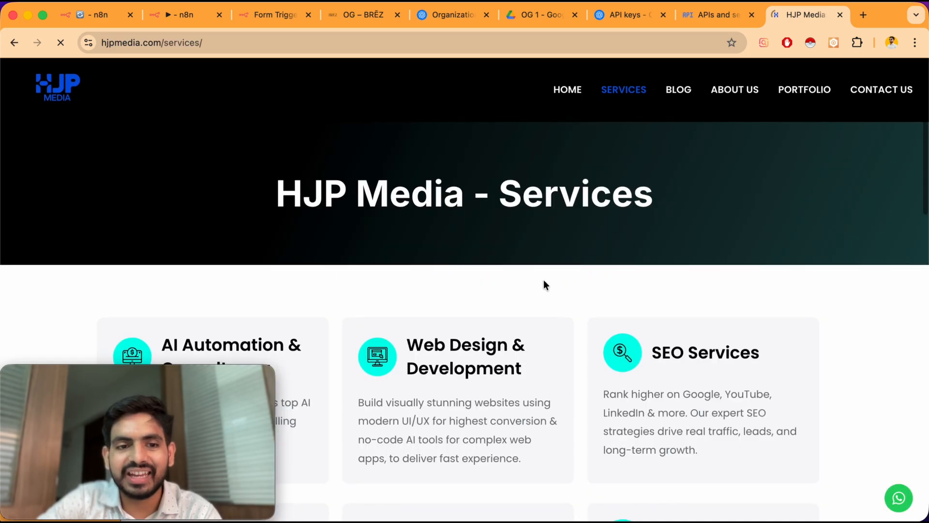
scroll(544, 280, "down", 3)
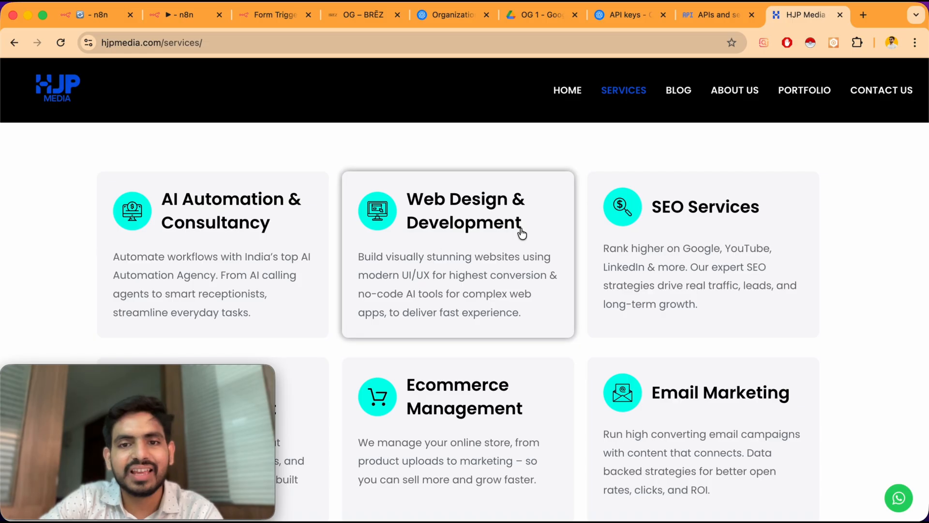
scroll(607, 320, "down", 3)
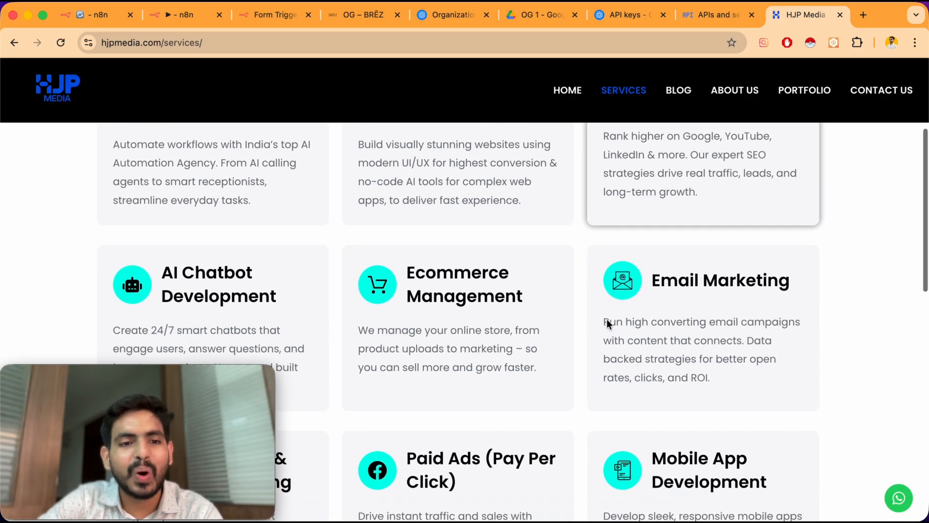
scroll(608, 319, "up", 3)
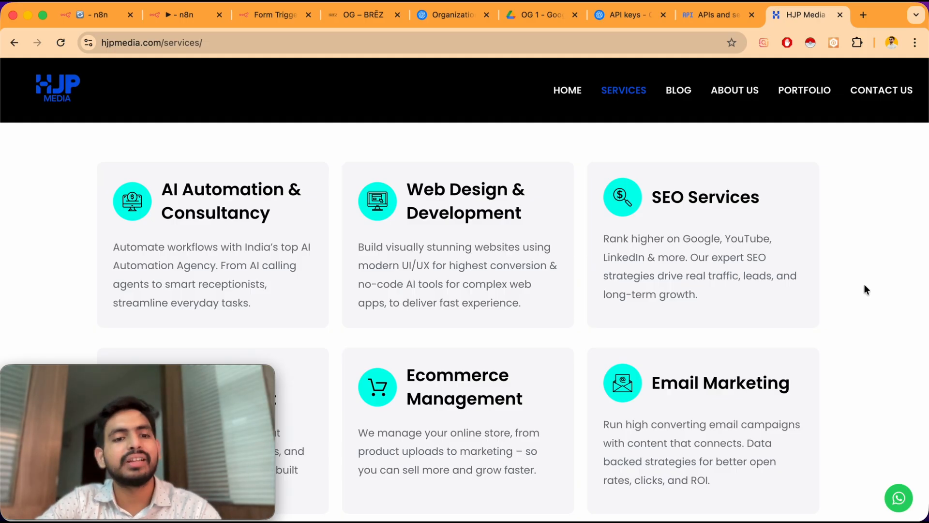
scroll(865, 286, "up", 1)
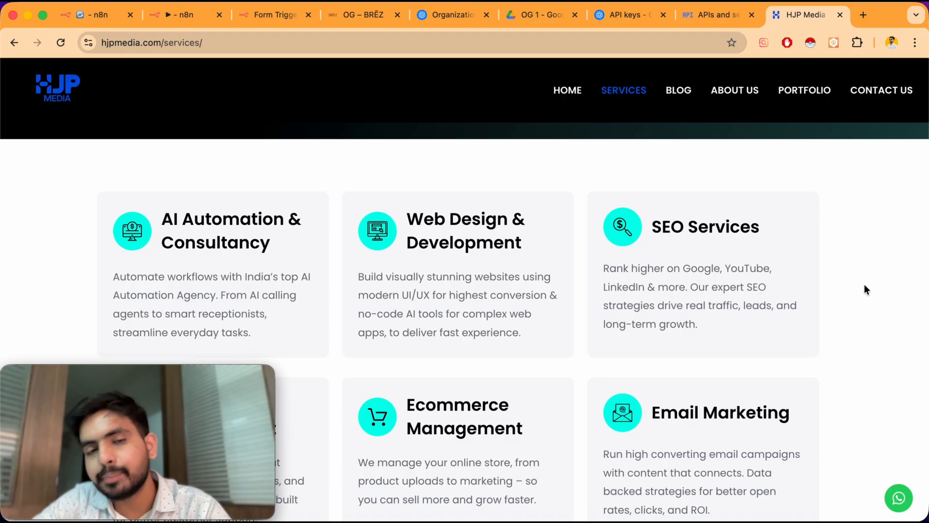
scroll(865, 289, "down", 2)
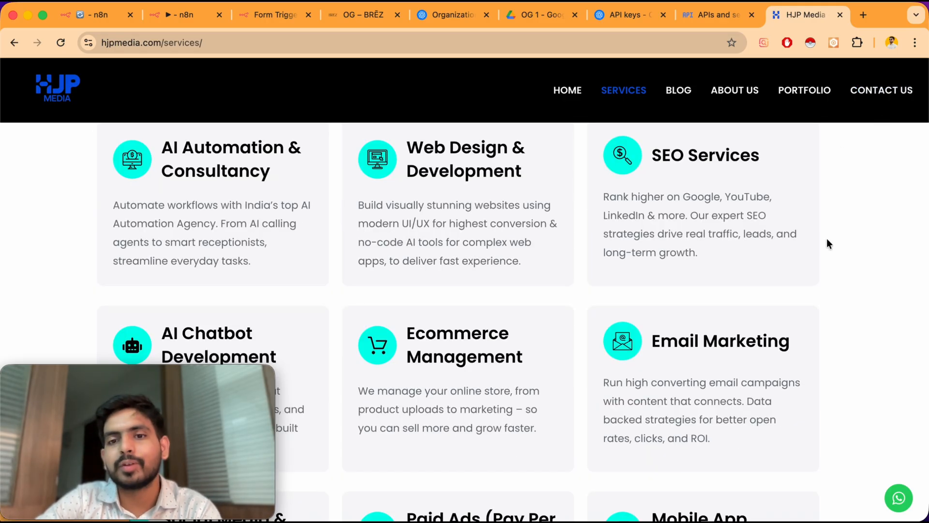
scroll(771, 315, "down", 3)
scroll(318, 256, "down", 2)
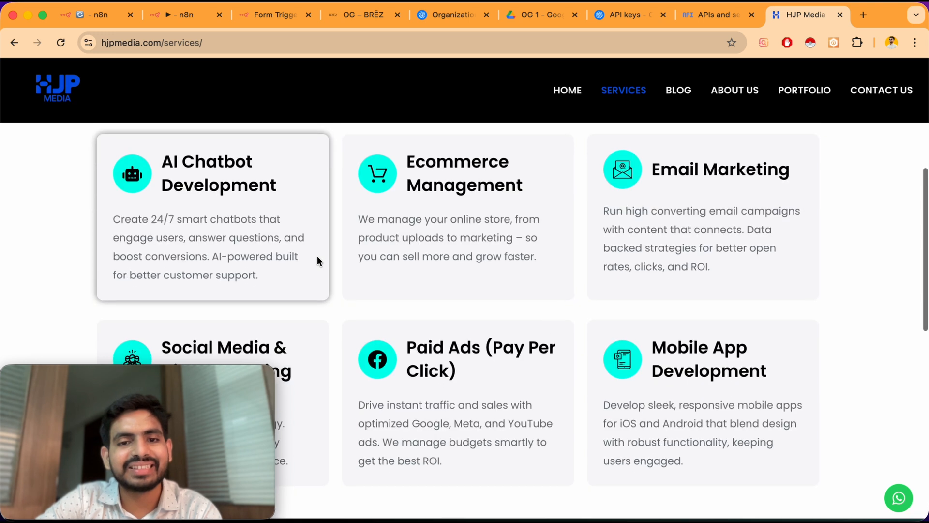
scroll(726, 339, "up", 10)
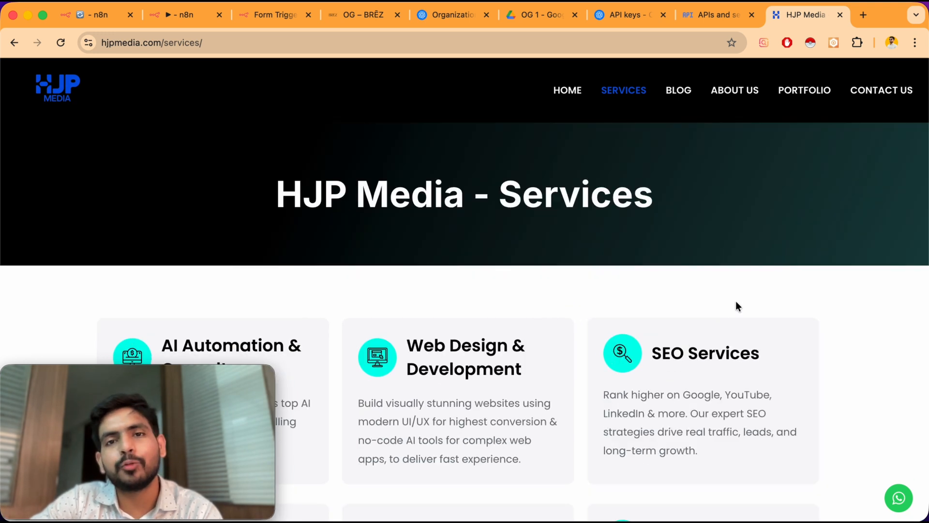